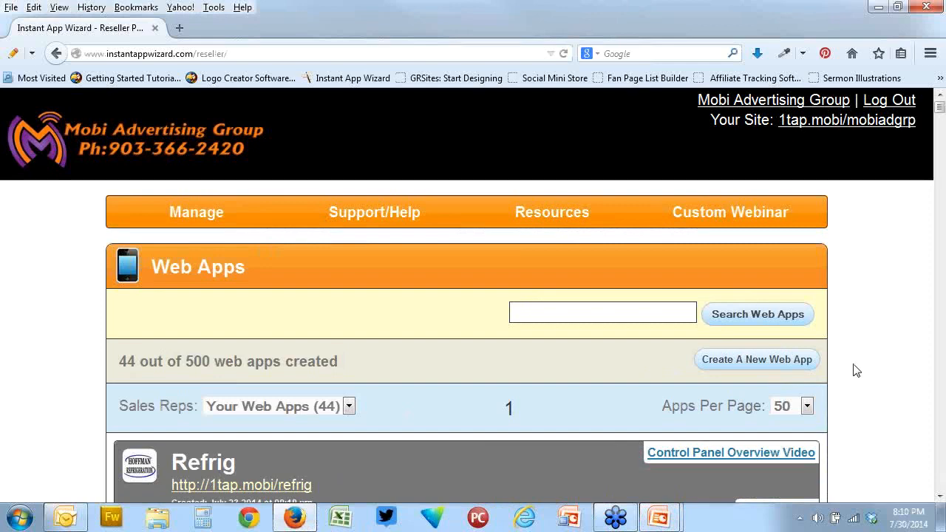
# Keep the current Windows color scheme and stop the performance message from being shown again
pyautogui.scroll(-2, 856, 370)
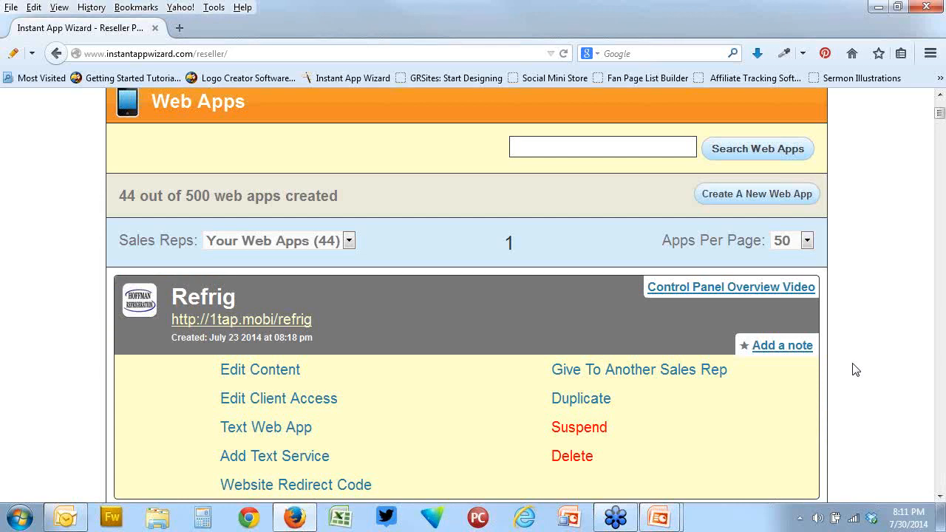
pyautogui.scroll(4, 854, 370)
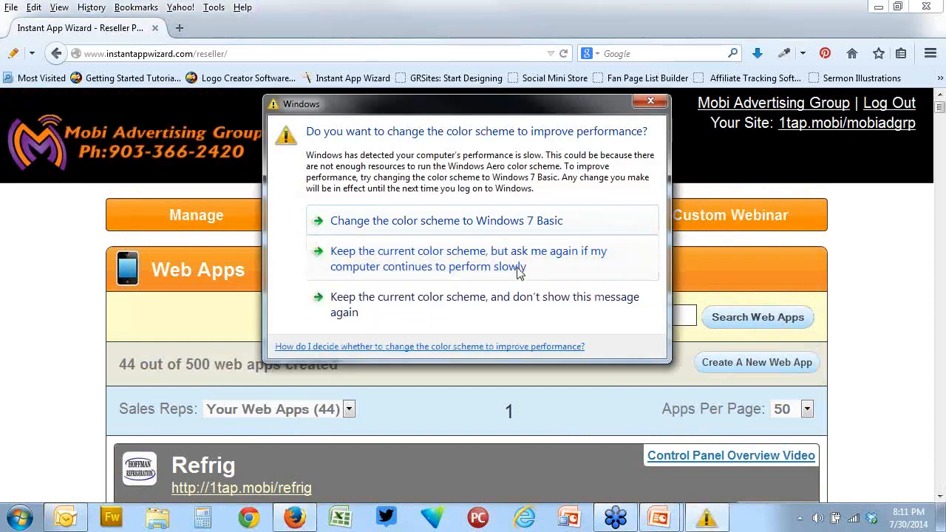
pyautogui.click(436, 309)
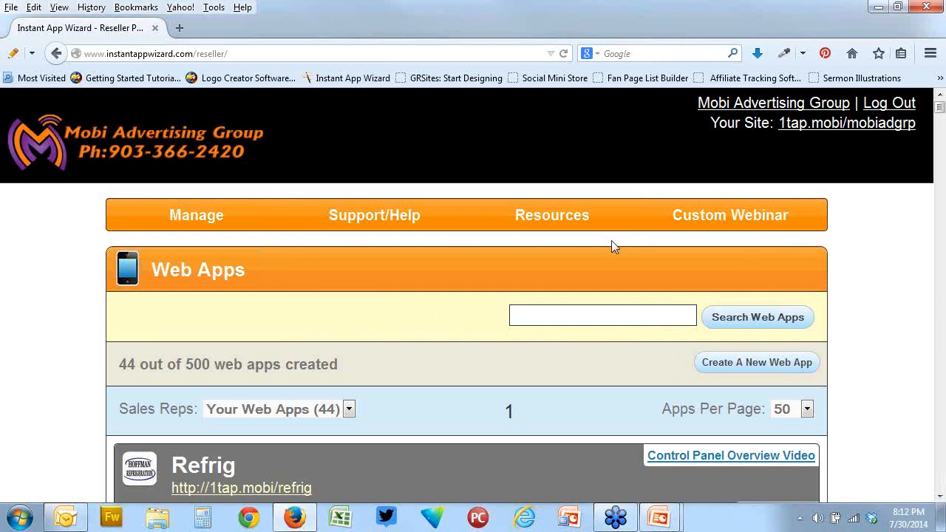
# Open the form for submitting a new trouble ticket in the Help Desk
pyautogui.moveTo(373, 221)
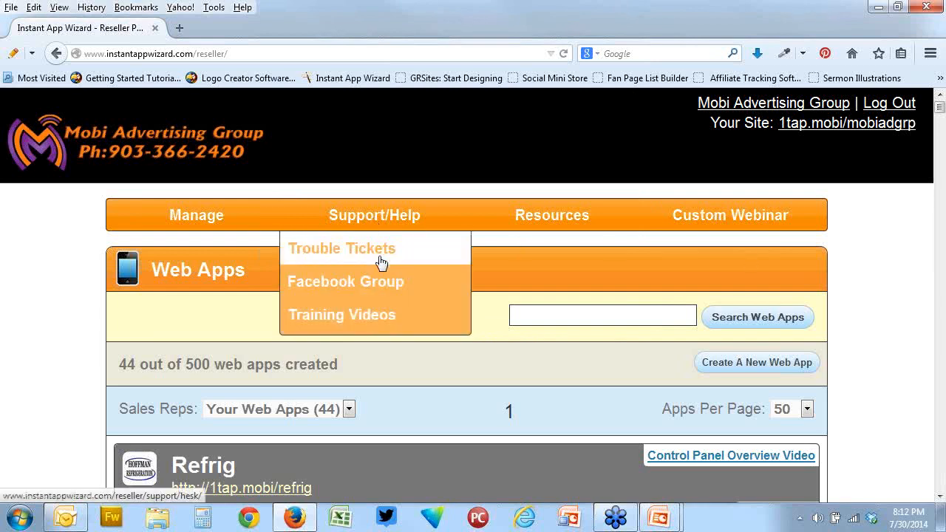
pyautogui.click(379, 253)
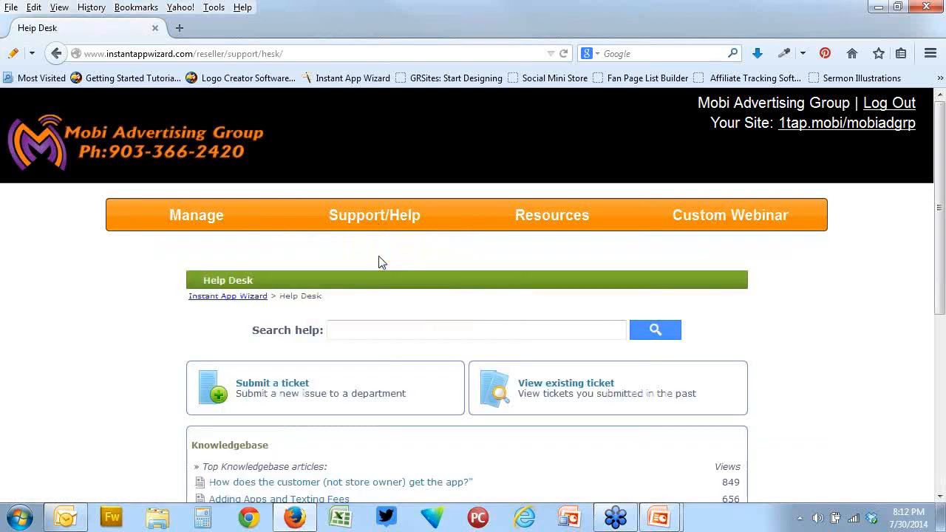
pyautogui.scroll(-3, 462, 318)
pyautogui.click(296, 216)
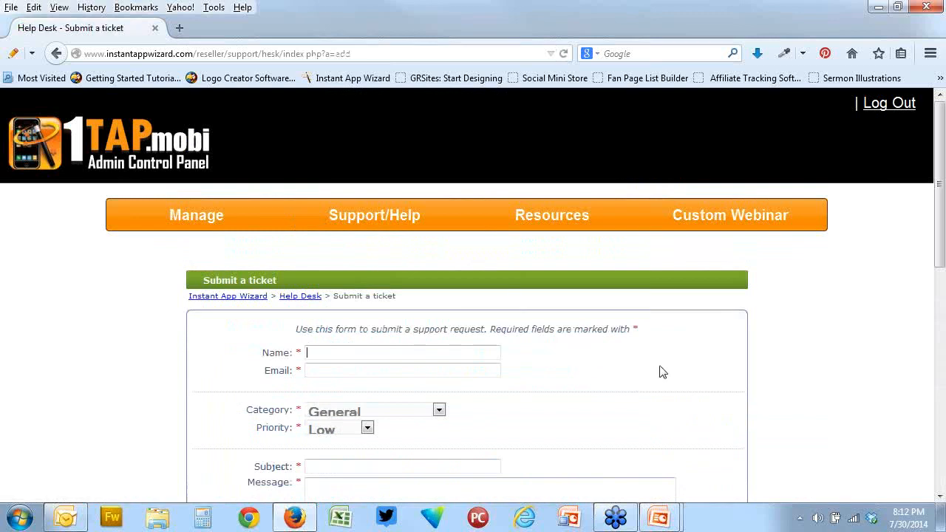
# Set the category of the support ticket to BETA 2.0
pyautogui.scroll(-2, 660, 369)
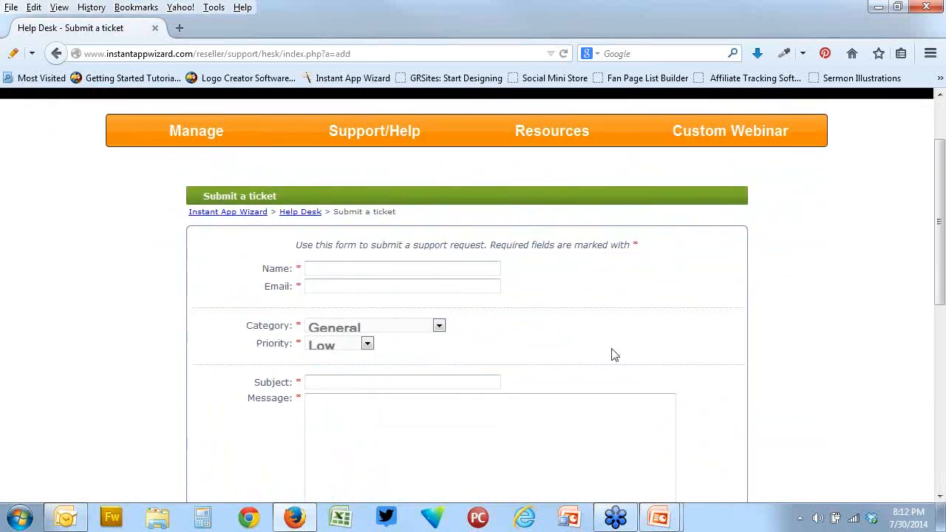
pyautogui.click(443, 326)
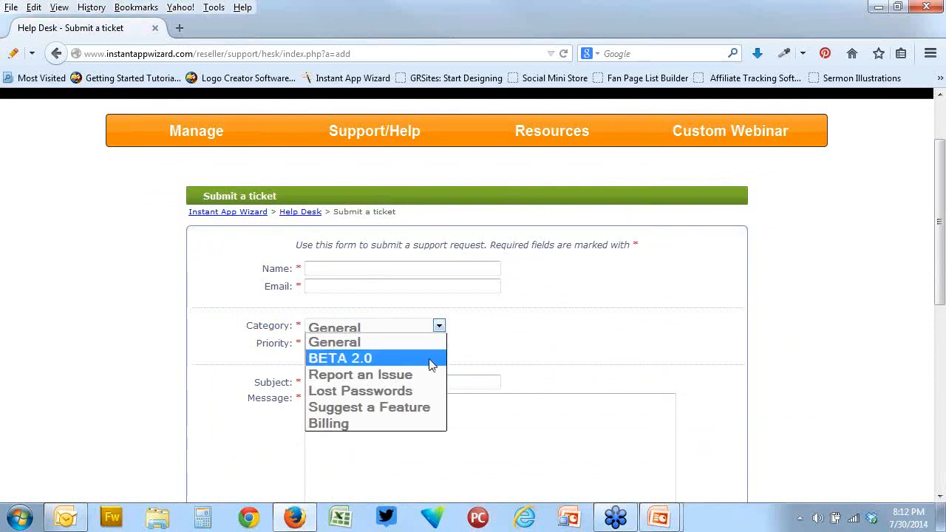
pyautogui.click(381, 343)
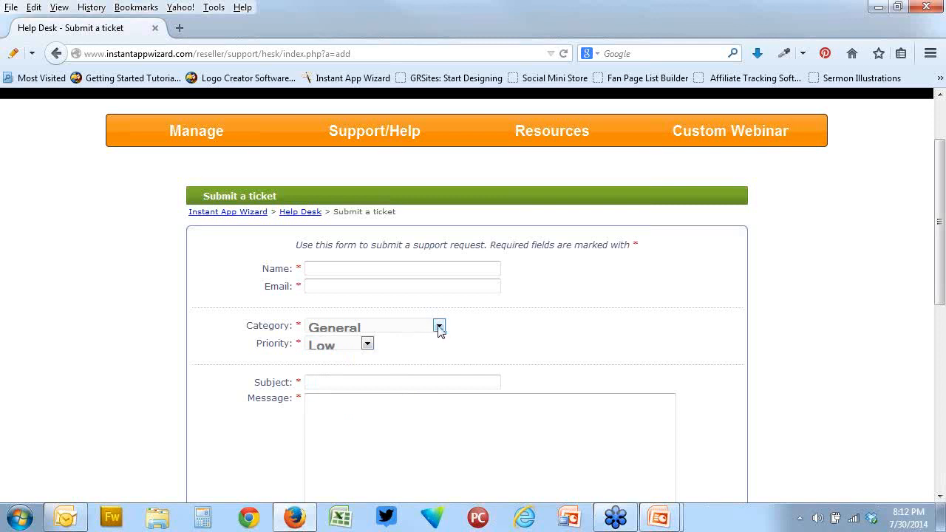
pyautogui.click(439, 326)
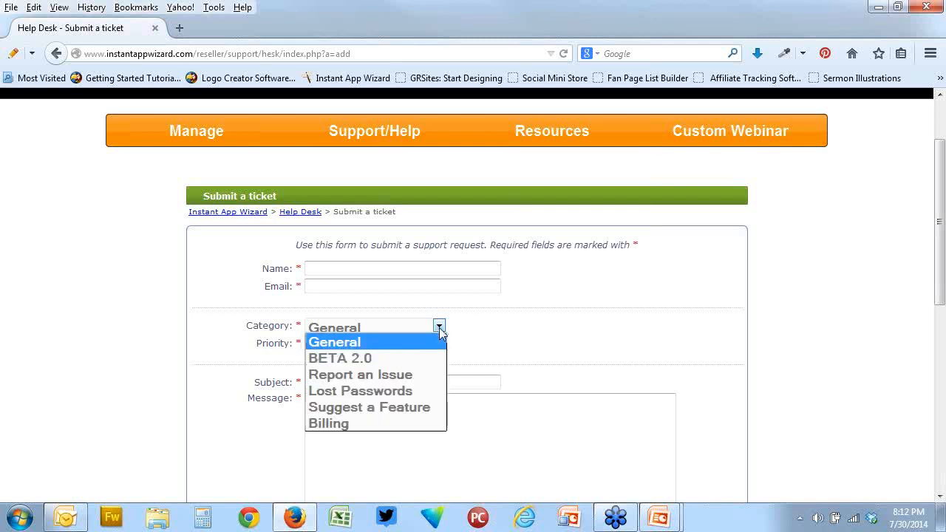
pyautogui.click(361, 366)
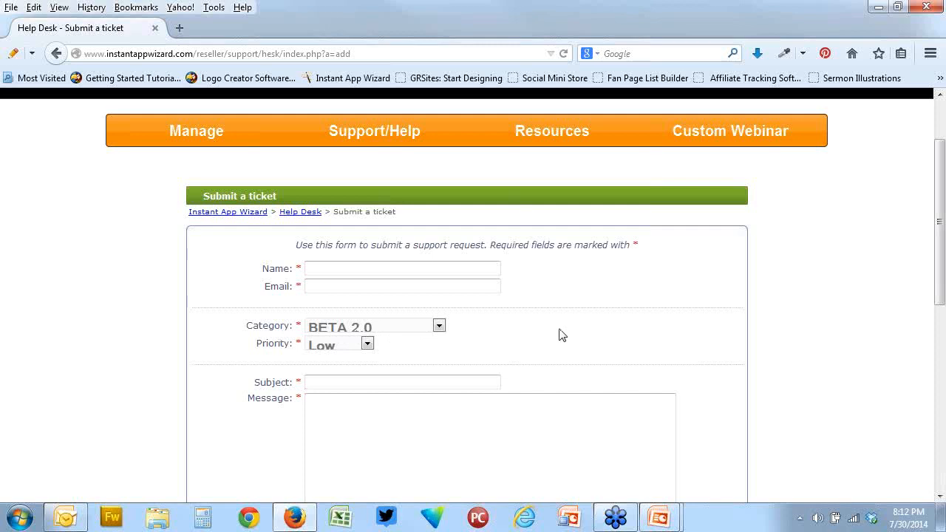
# Return to the list of web apps and start creating a new web app
pyautogui.scroll(2, 545, 245)
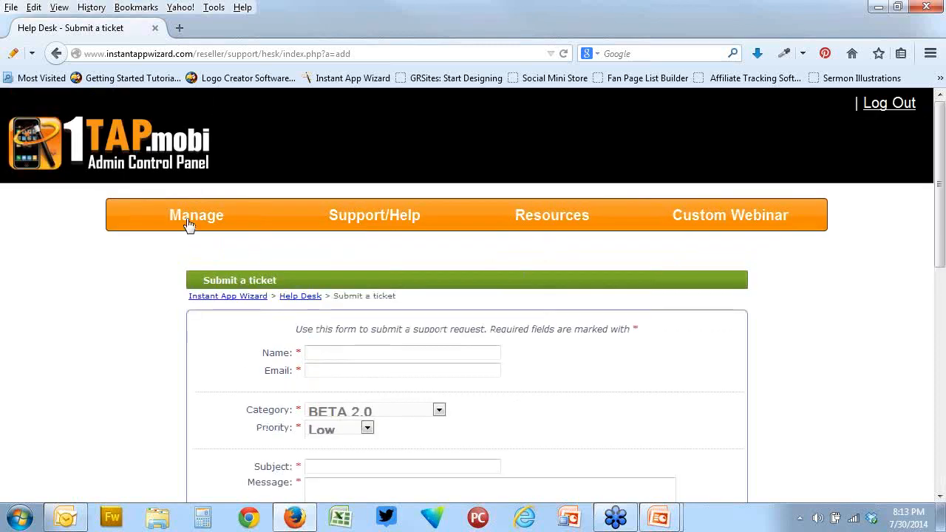
pyautogui.moveTo(189, 223)
pyautogui.click(186, 250)
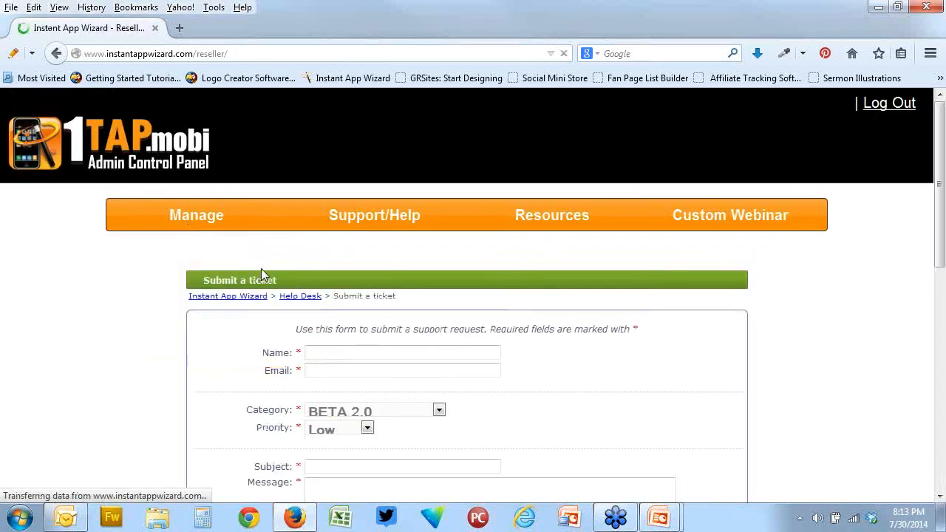
pyautogui.scroll(-1, 520, 258)
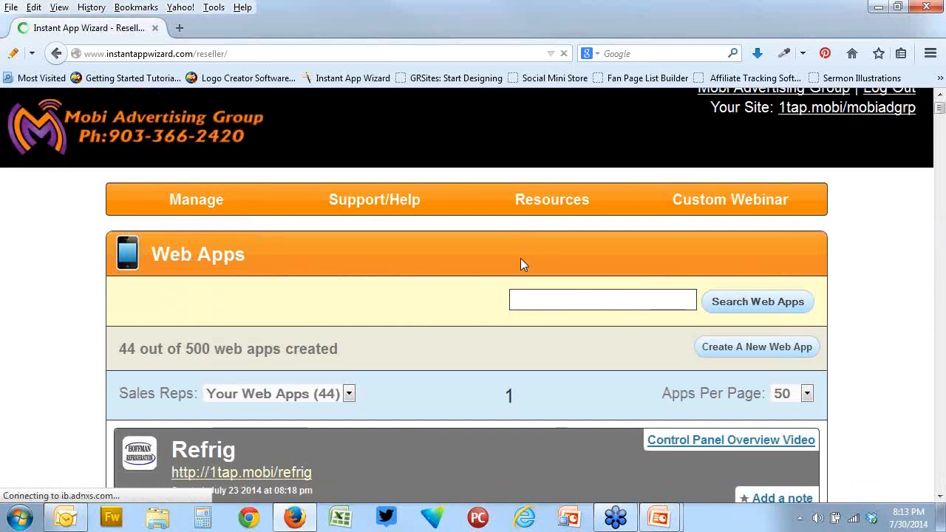
pyautogui.scroll(-2, 520, 265)
pyautogui.click(756, 284)
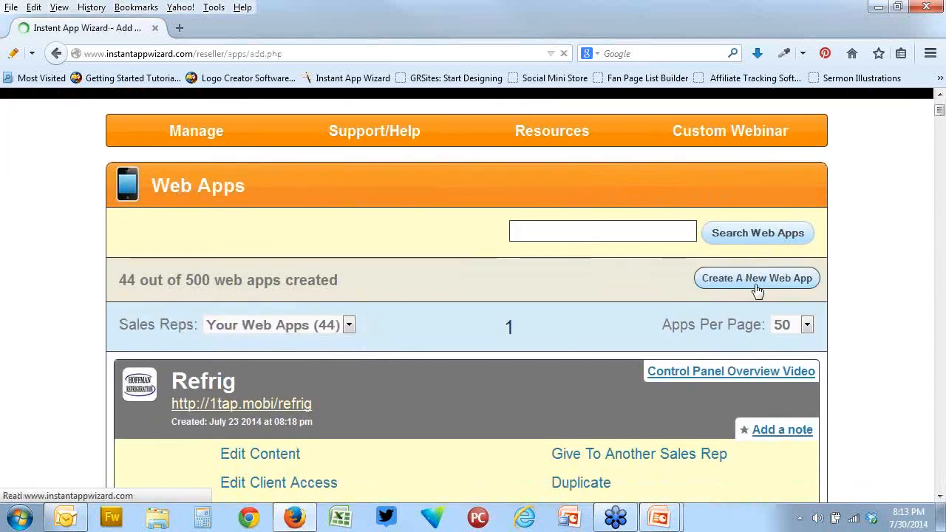
# Examine the client information, app details and client access level sections of the new web app form
pyautogui.scroll(-6, 758, 291)
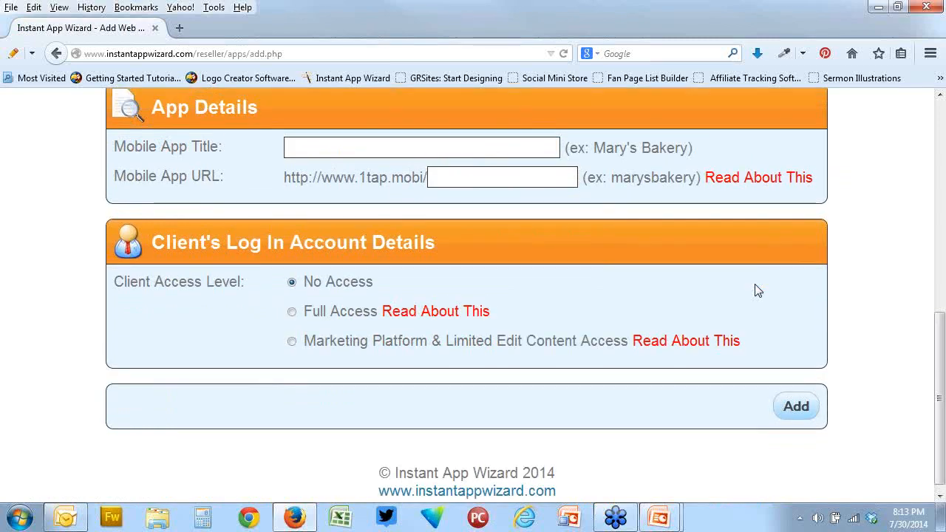
pyautogui.scroll(4, 758, 290)
pyautogui.scroll(-4, 757, 290)
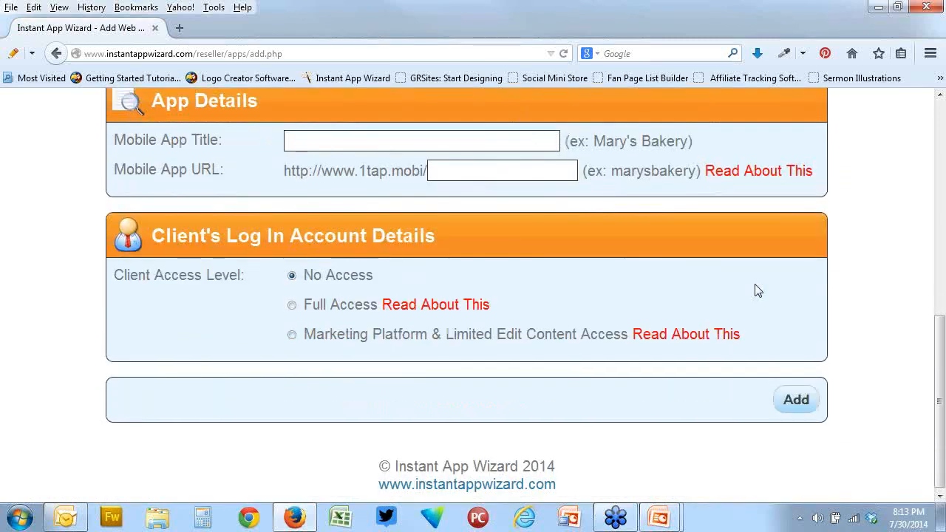
pyautogui.scroll(7, 756, 289)
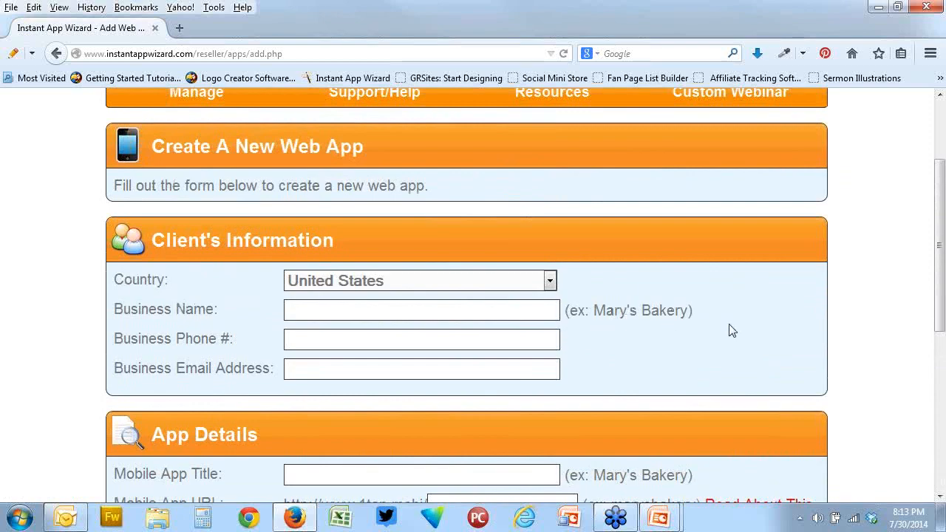
pyautogui.scroll(2, 731, 330)
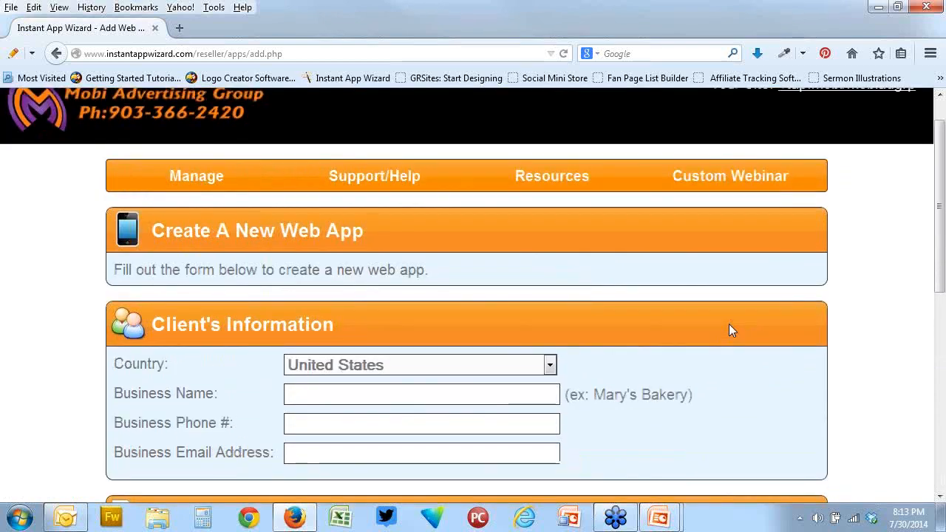
pyautogui.scroll(-4, 727, 329)
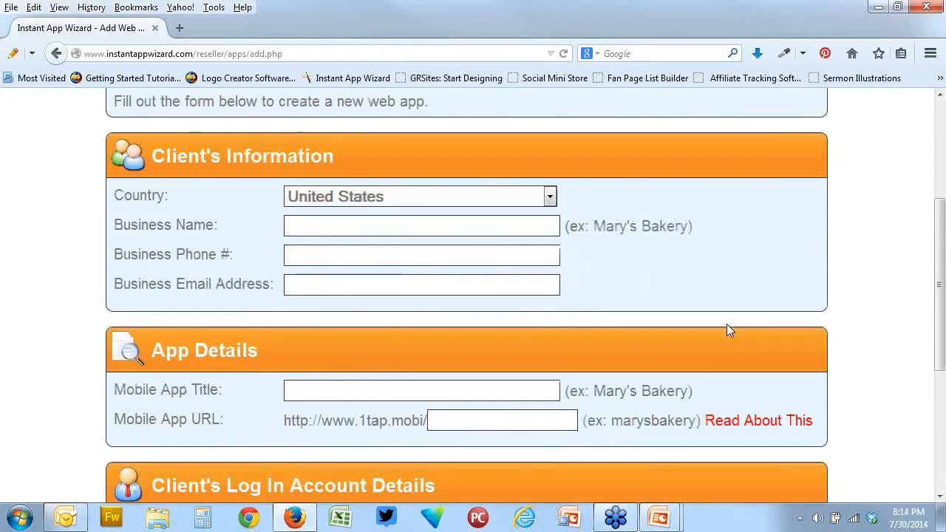
pyautogui.scroll(-2, 728, 329)
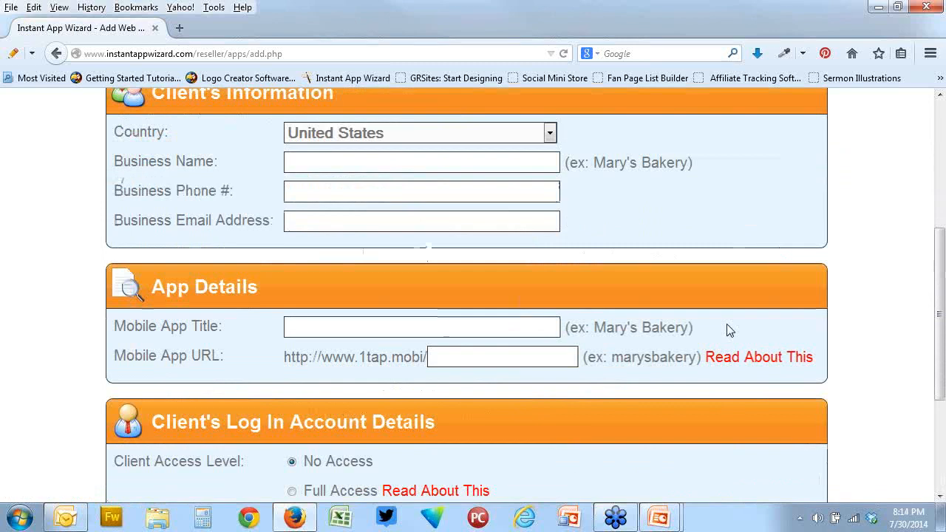
pyautogui.scroll(-3, 729, 330)
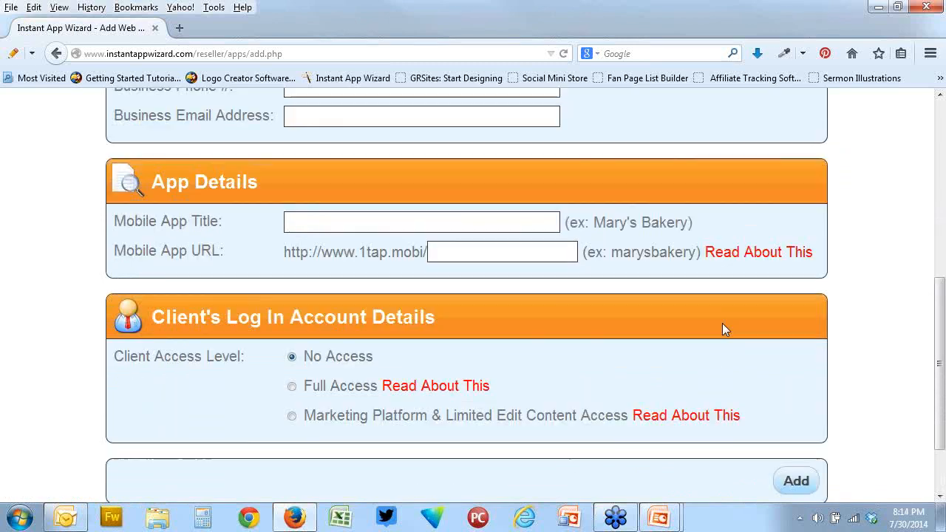
pyautogui.scroll(4, 332, 220)
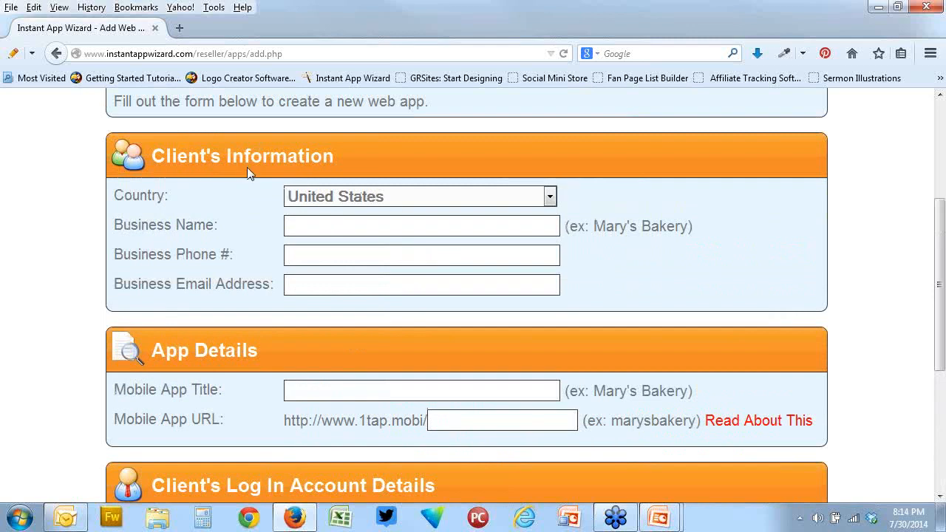
pyautogui.scroll(-1, 484, 381)
pyautogui.scroll(-3, 487, 379)
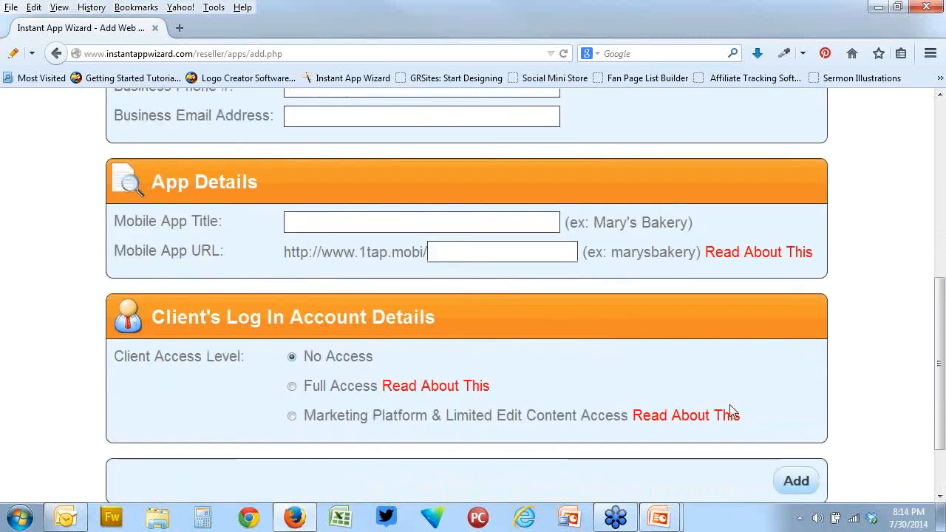
pyautogui.scroll(-2, 728, 395)
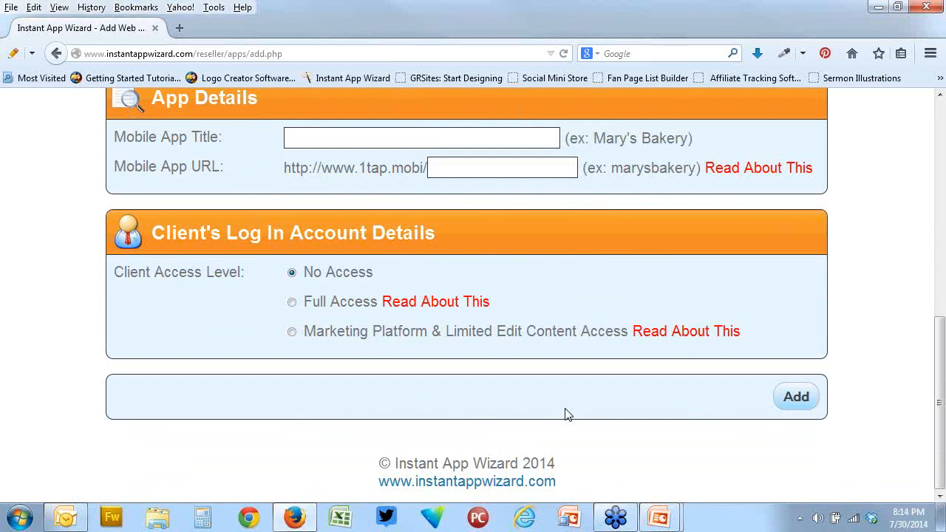
# Load the beta version of the creation form by changing add.php to beta.php in the page address
pyautogui.scroll(5, 566, 414)
pyautogui.scroll(5, 566, 414)
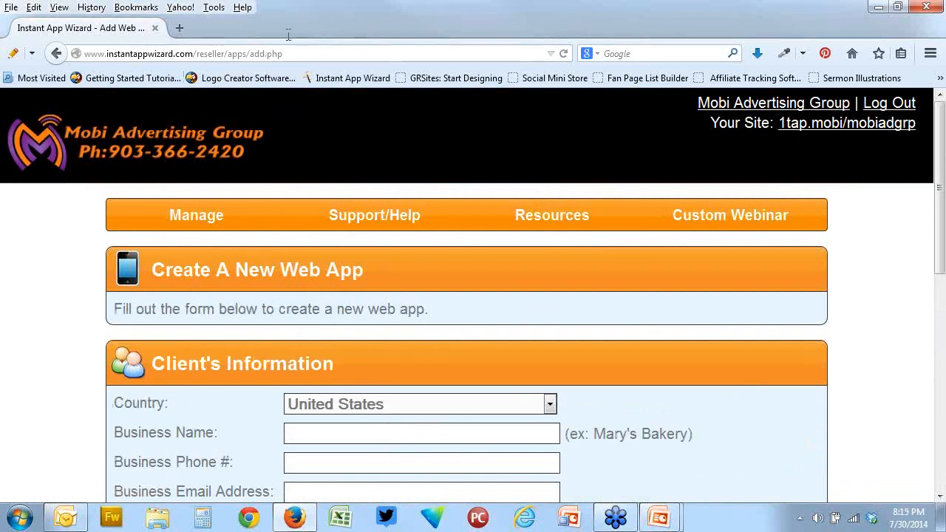
pyautogui.click(264, 53)
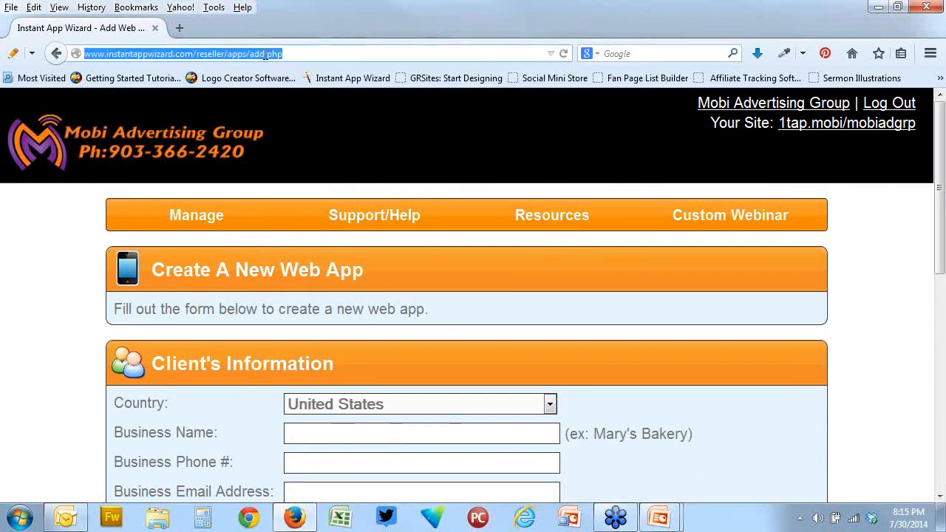
pyautogui.click(265, 53)
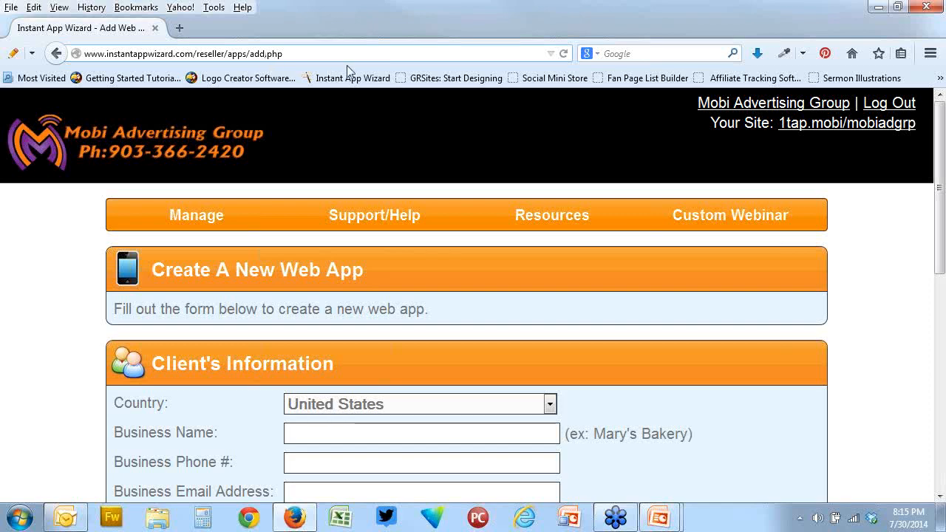
pyautogui.press('BackSpace')
pyautogui.press('BackSpace')
pyautogui.press('BackSpace')
pyautogui.write('beta')
pyautogui.press('Return')
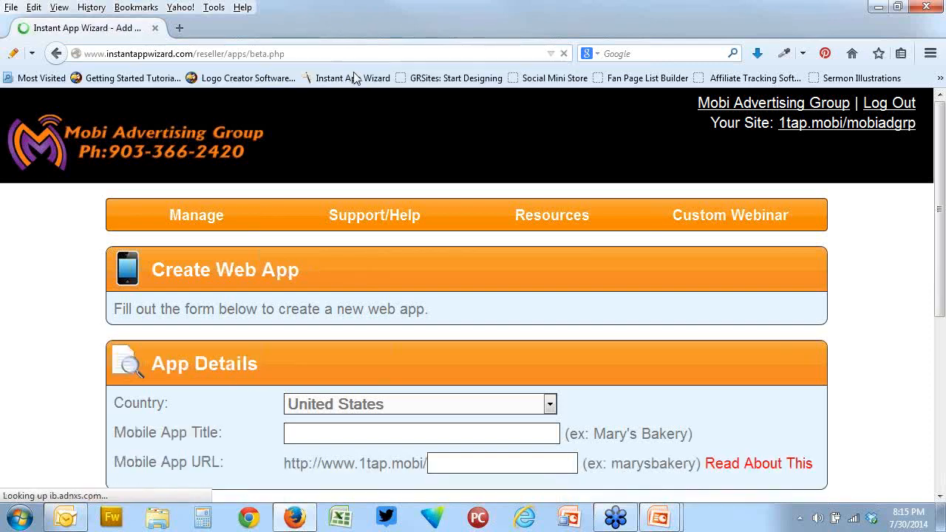
# Enter the person's full name as the mobile app title and their first name followed by "beta" as the app URL
pyautogui.scroll(-3, 714, 281)
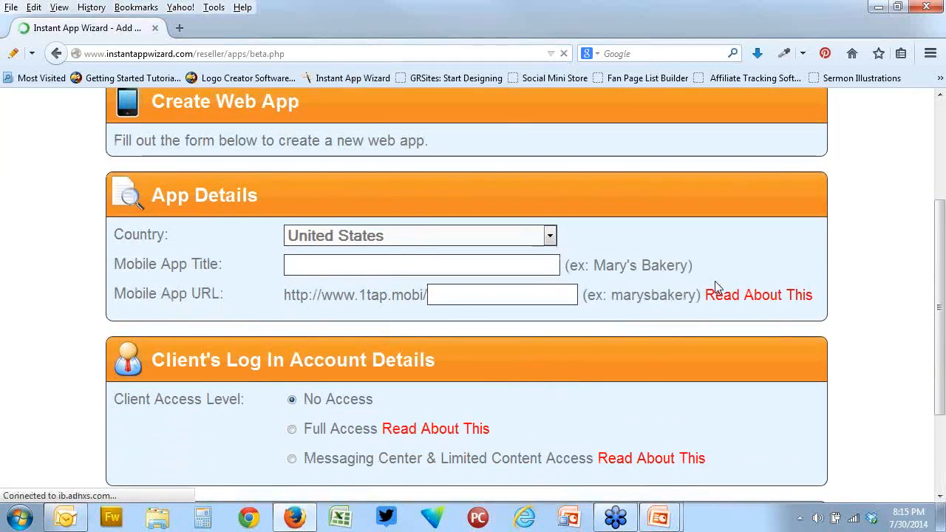
pyautogui.scroll(-3, 715, 287)
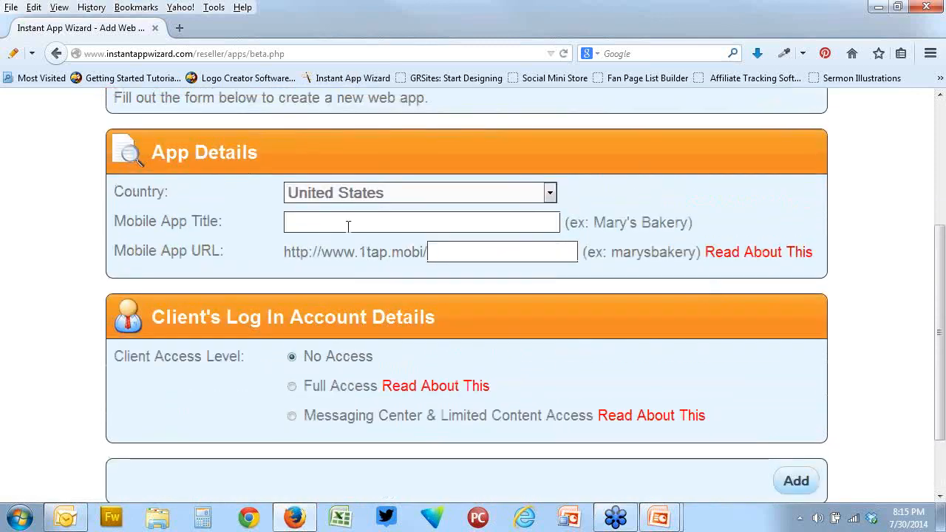
pyautogui.click(343, 221)
pyautogui.write('Kerry')
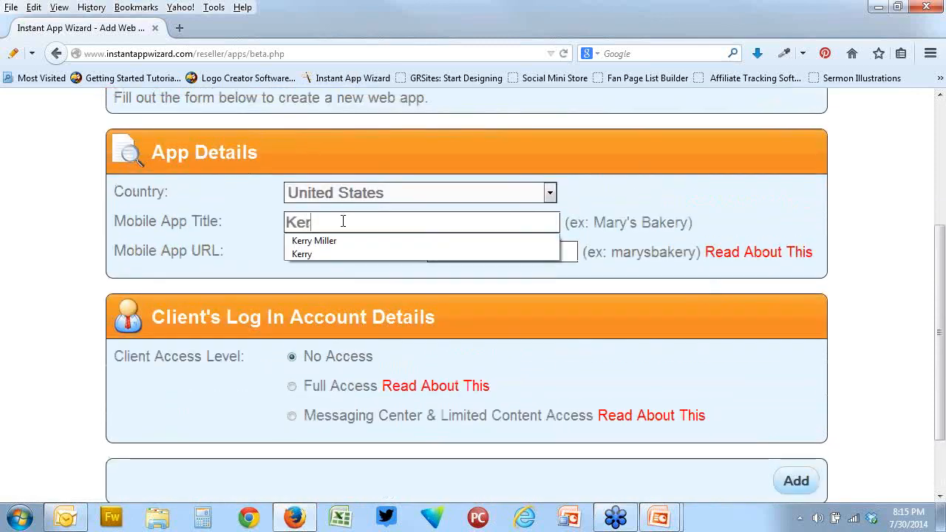
pyautogui.click(344, 240)
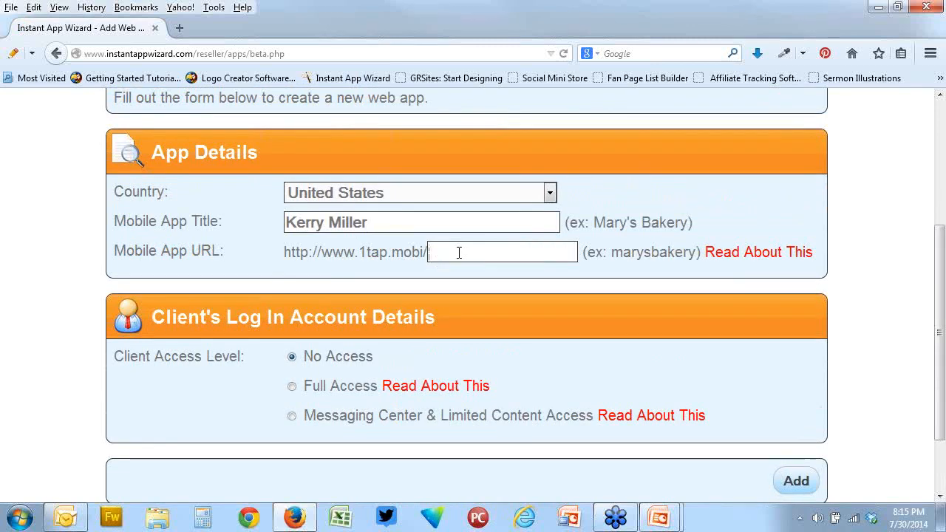
pyautogui.write('kerrybeta')
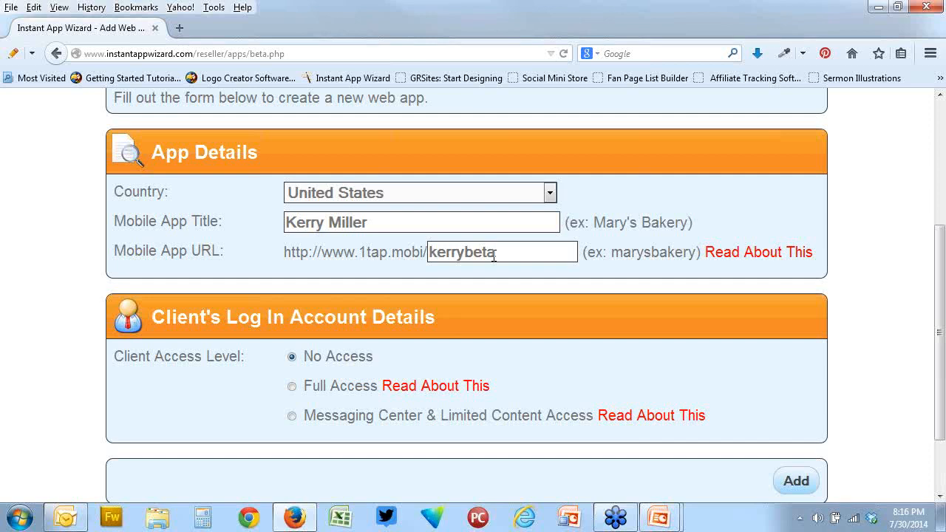
pyautogui.scroll(-2, 739, 359)
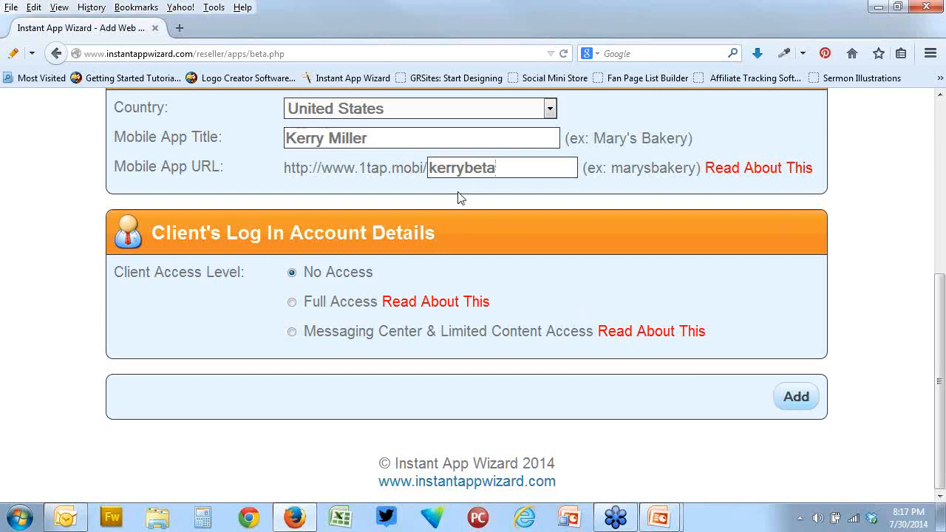
# Submit the form to create the web app, return to the web app list and open the new app's content for editing
pyautogui.click(796, 397)
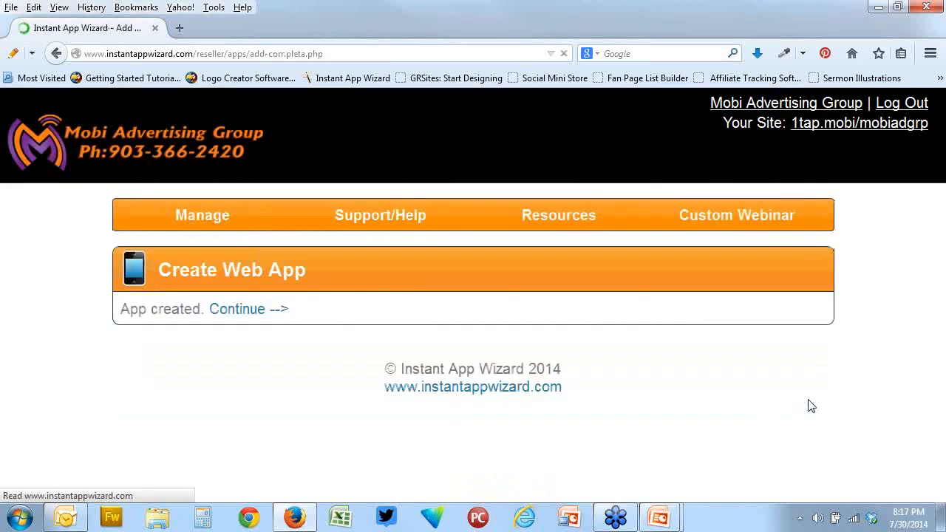
pyautogui.click(258, 310)
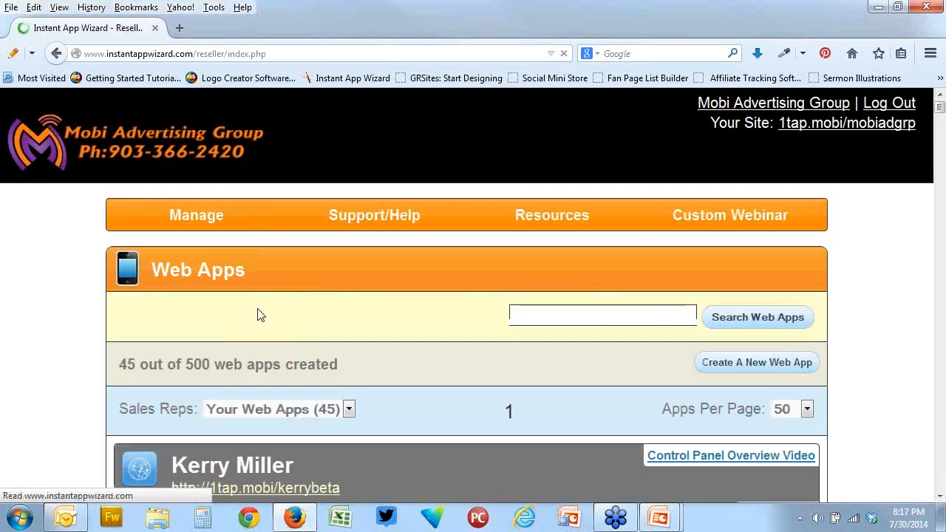
pyautogui.scroll(-5, 468, 403)
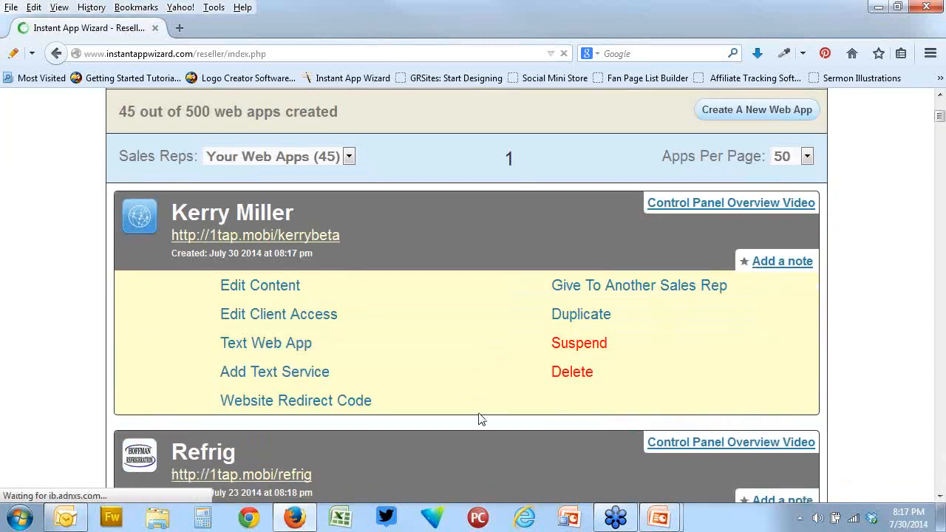
pyautogui.click(269, 289)
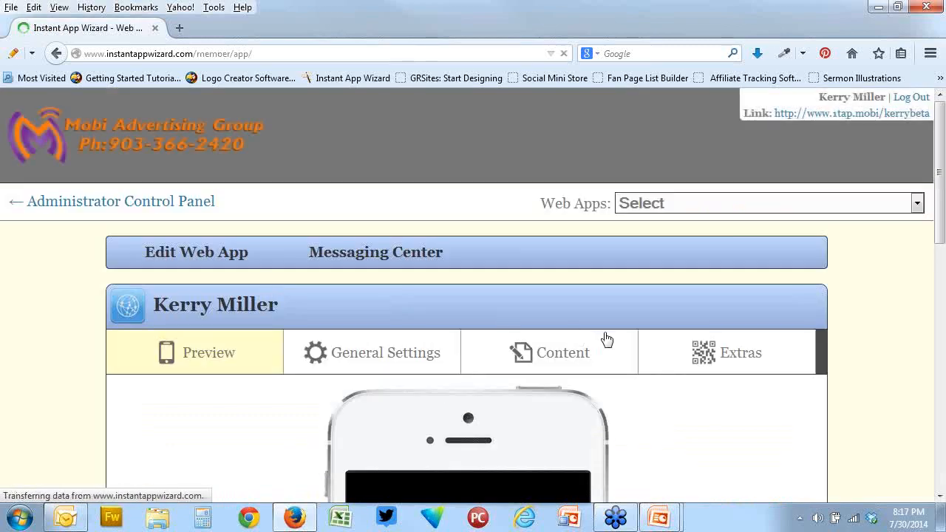
# Examine the new app's phone preview and the list for switching between web apps
pyautogui.scroll(-2, 606, 339)
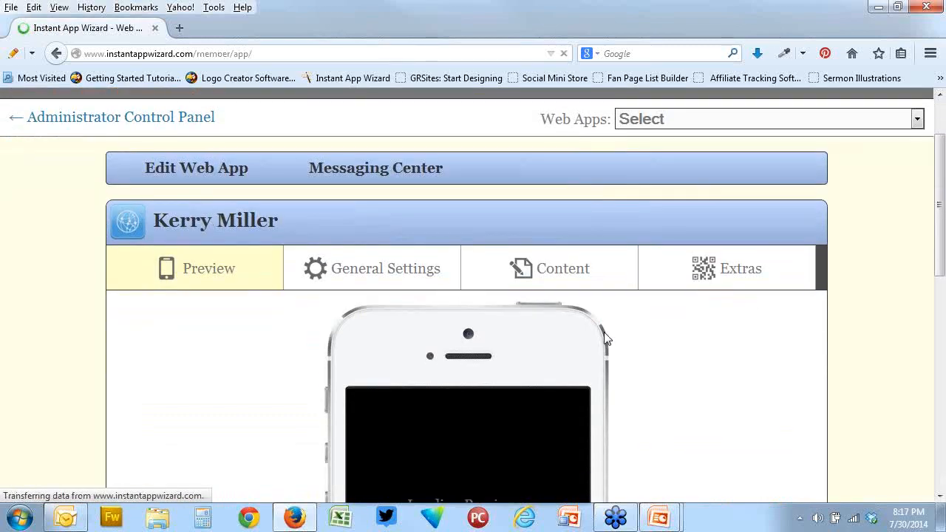
pyautogui.scroll(-3, 606, 338)
pyautogui.scroll(5, 606, 338)
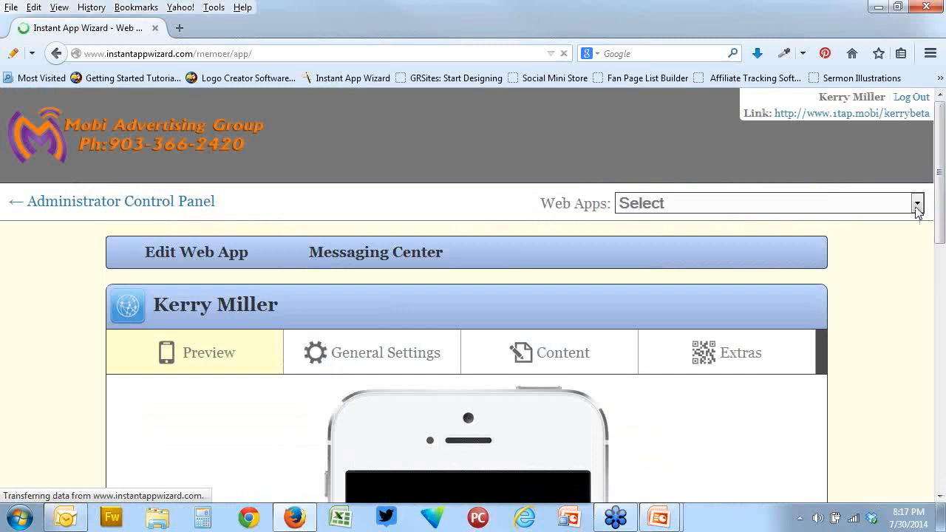
pyautogui.click(917, 204)
pyautogui.click(447, 222)
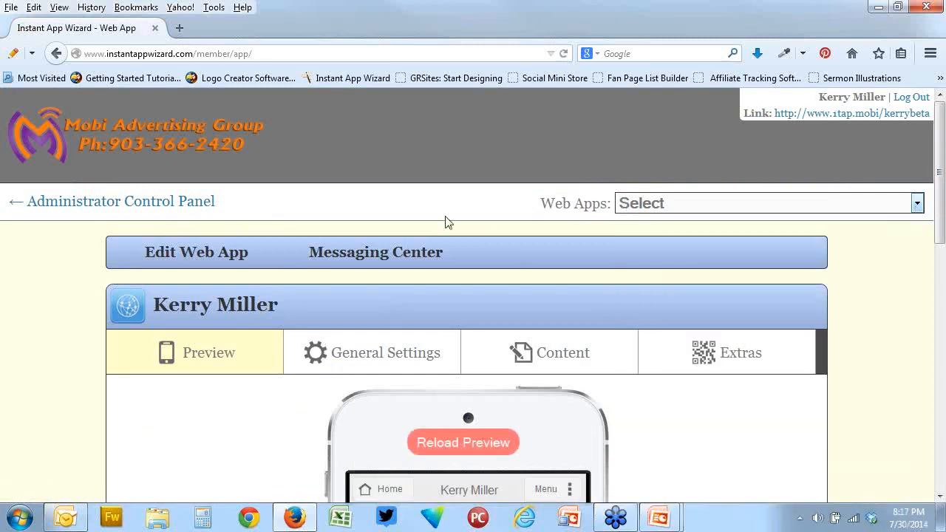
pyautogui.scroll(-1, 670, 401)
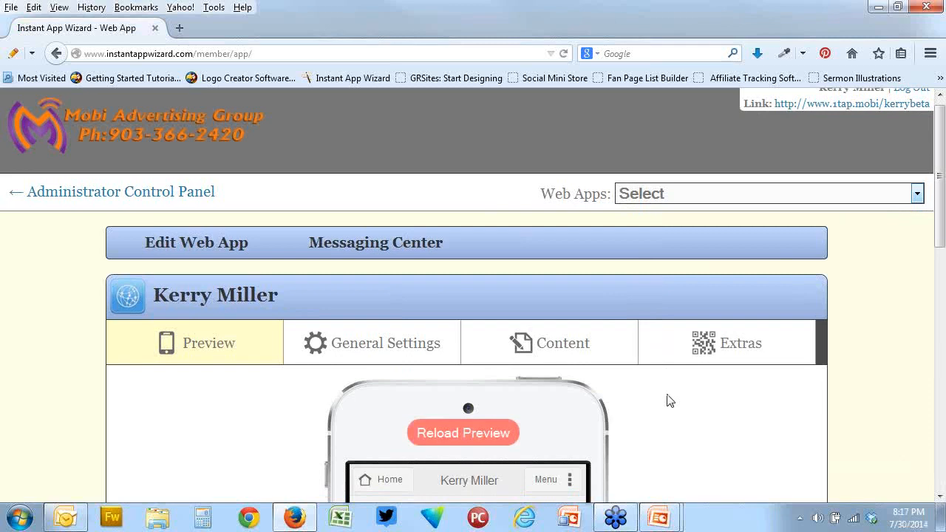
pyautogui.scroll(-2, 669, 401)
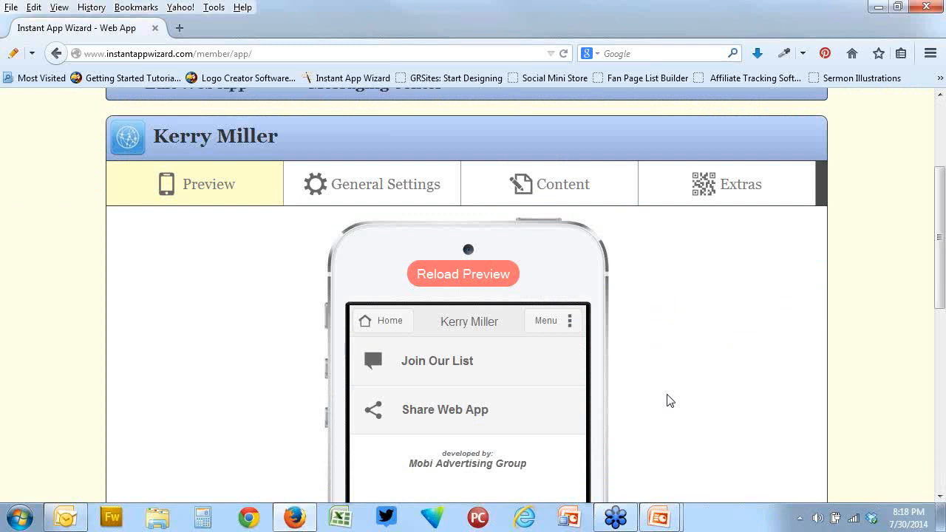
# Open the general settings and examine the Title & Description and Homescreen Icon sections
pyautogui.click(397, 186)
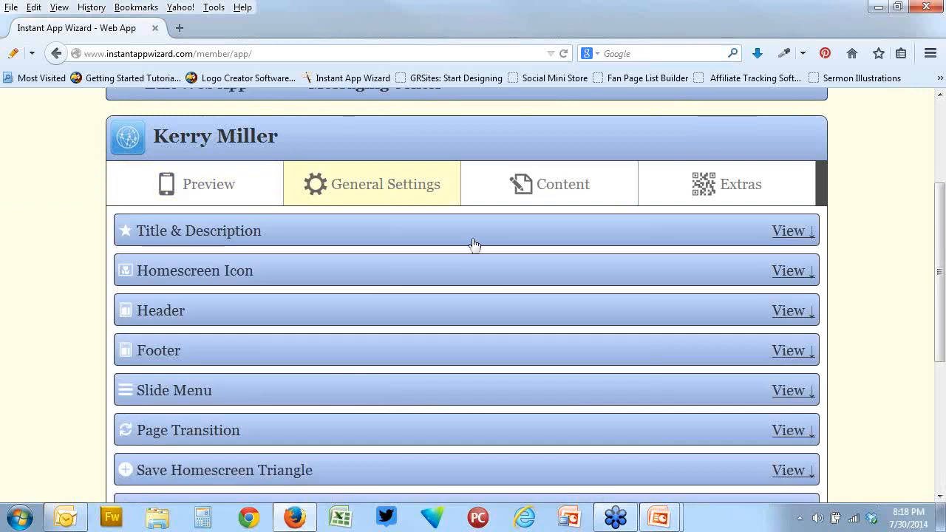
pyautogui.click(793, 238)
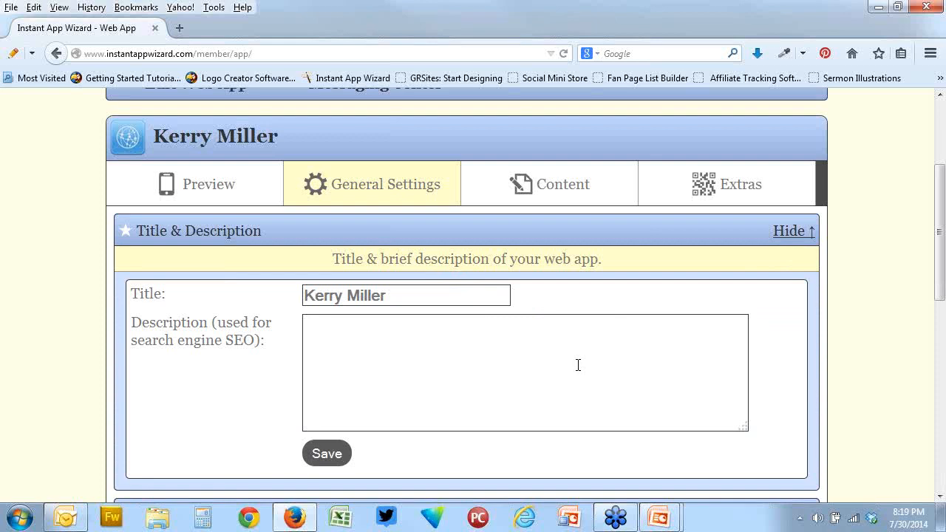
pyautogui.scroll(-4, 513, 258)
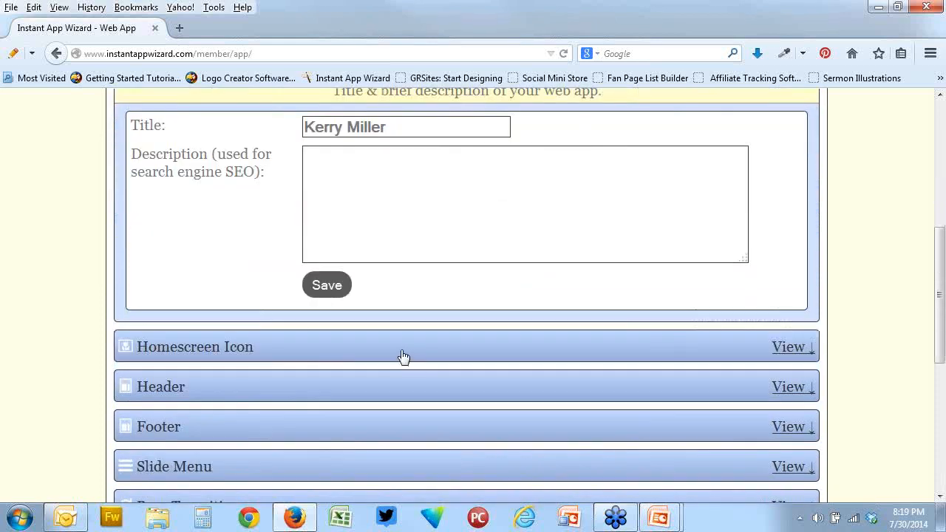
pyautogui.click(404, 348)
pyautogui.scroll(2, 551, 295)
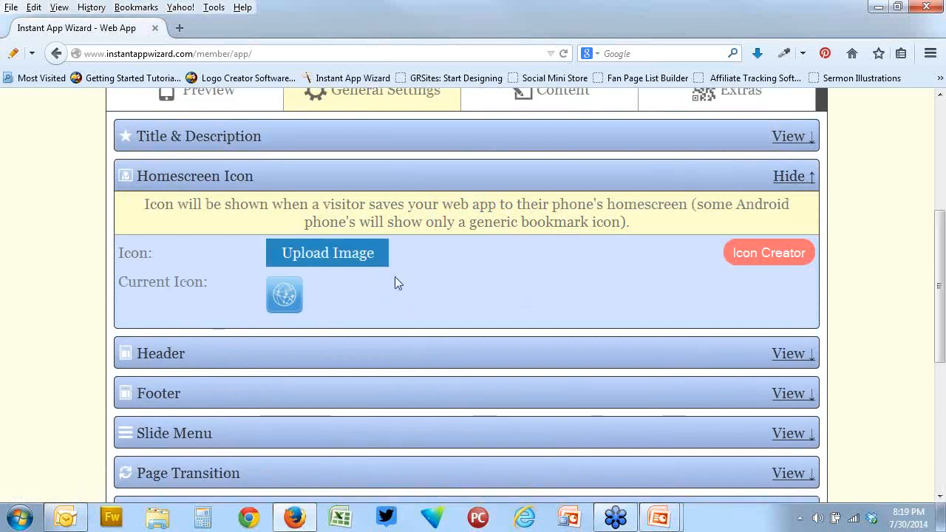
pyautogui.scroll(-4, 395, 276)
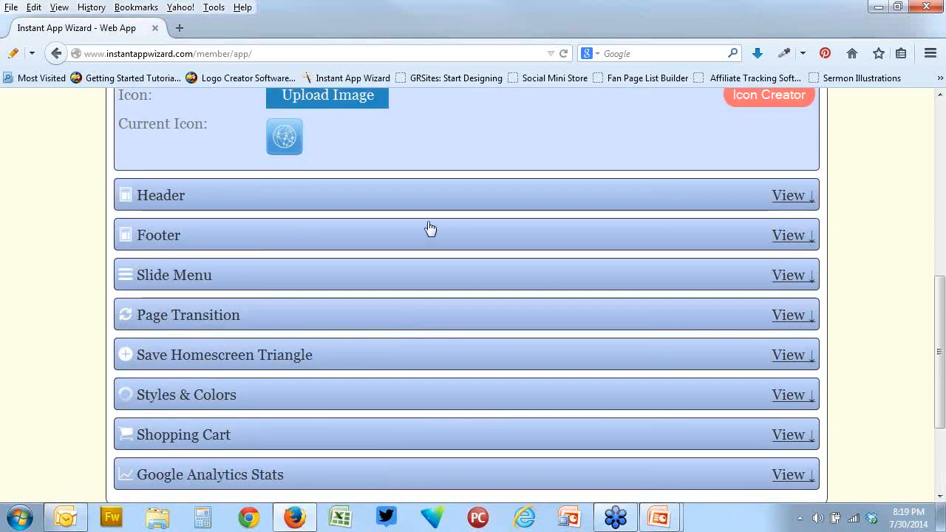
# Open the Header section of the general settings and expand its Settings group
pyautogui.click(426, 198)
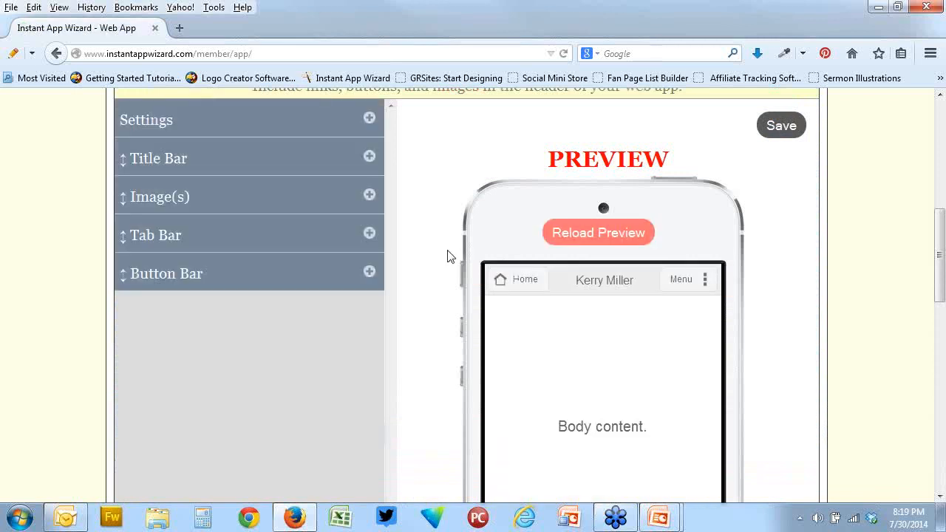
pyautogui.scroll(2, 448, 257)
pyautogui.click(369, 204)
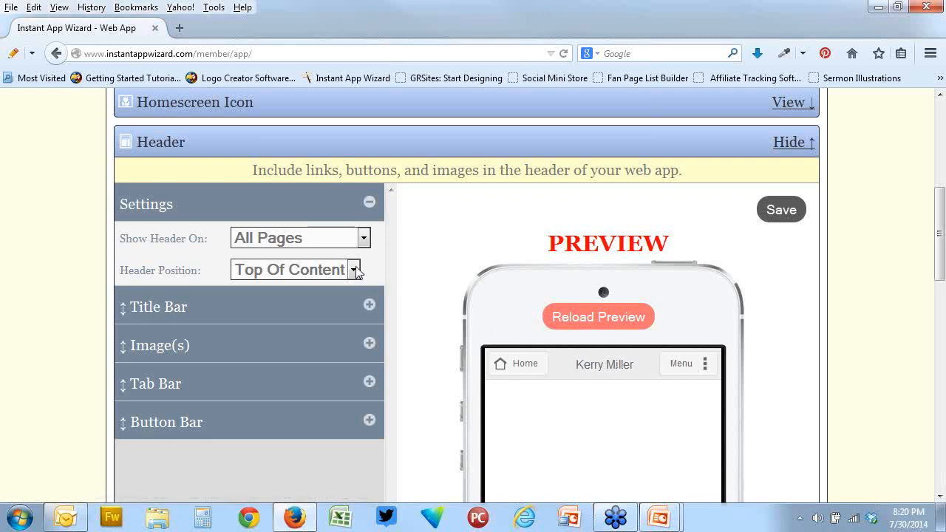
# Try the None (hidden) option for where the header shows, and restore it to All Pages
pyautogui.click(362, 239)
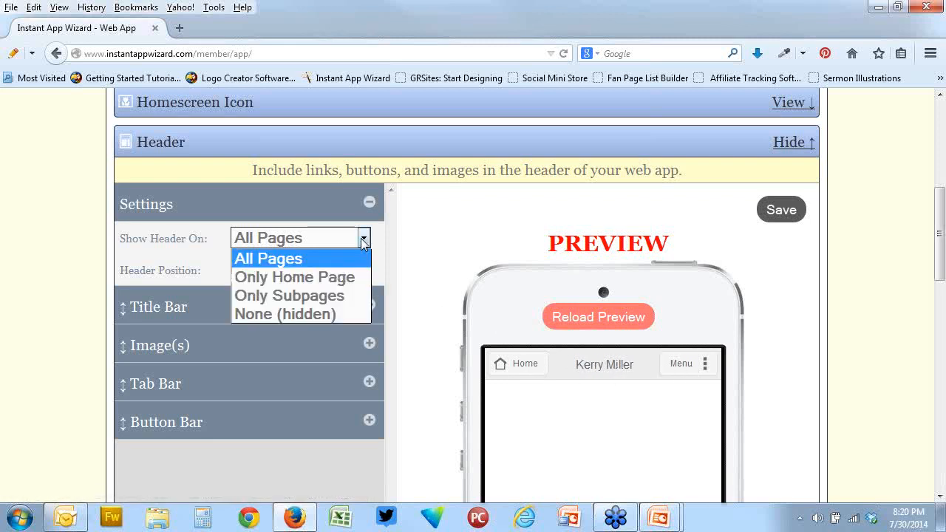
pyautogui.click(318, 315)
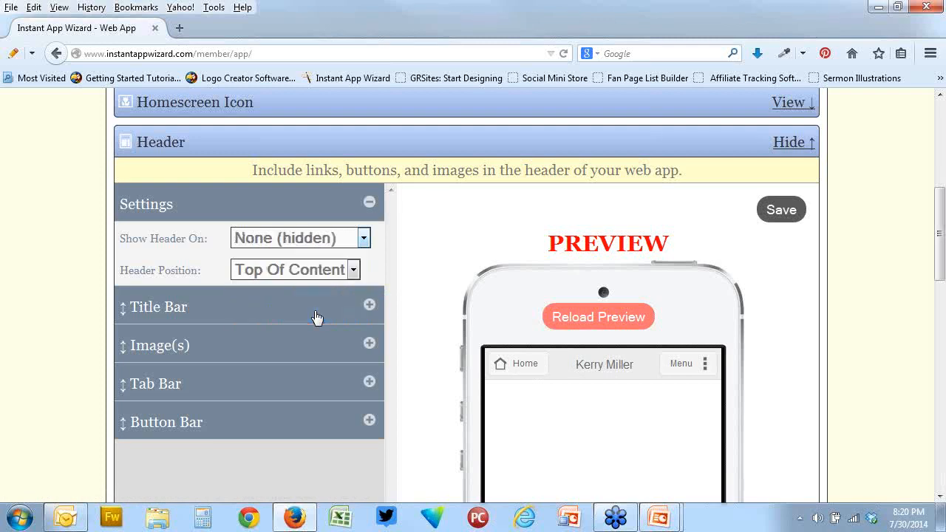
pyautogui.click(364, 238)
pyautogui.click(260, 258)
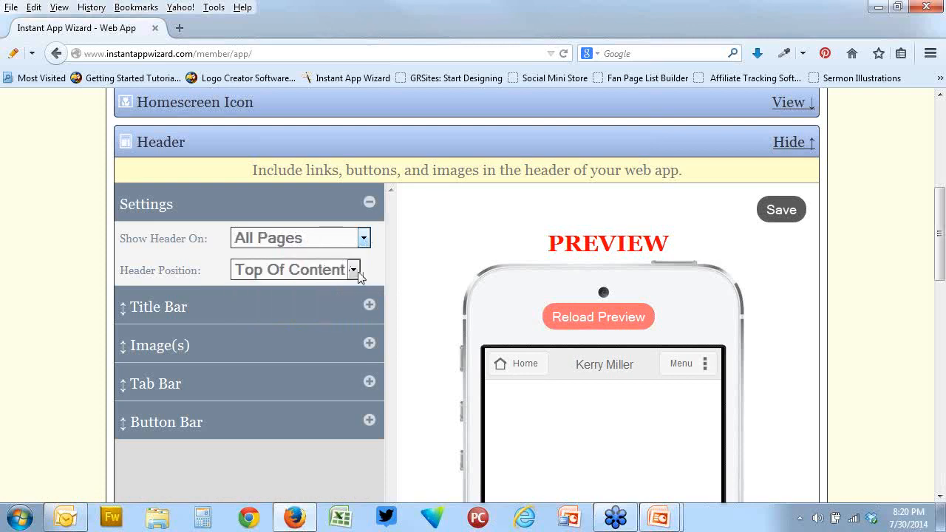
# Try the Top Of Screen header position, and restore it to Top Of Content
pyautogui.click(354, 271)
pyautogui.click(319, 311)
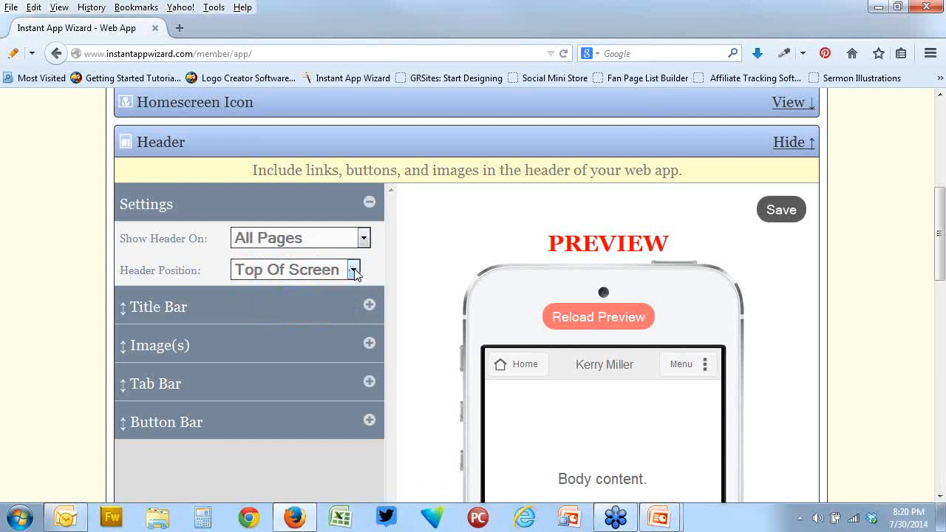
pyautogui.click(354, 270)
pyautogui.click(334, 296)
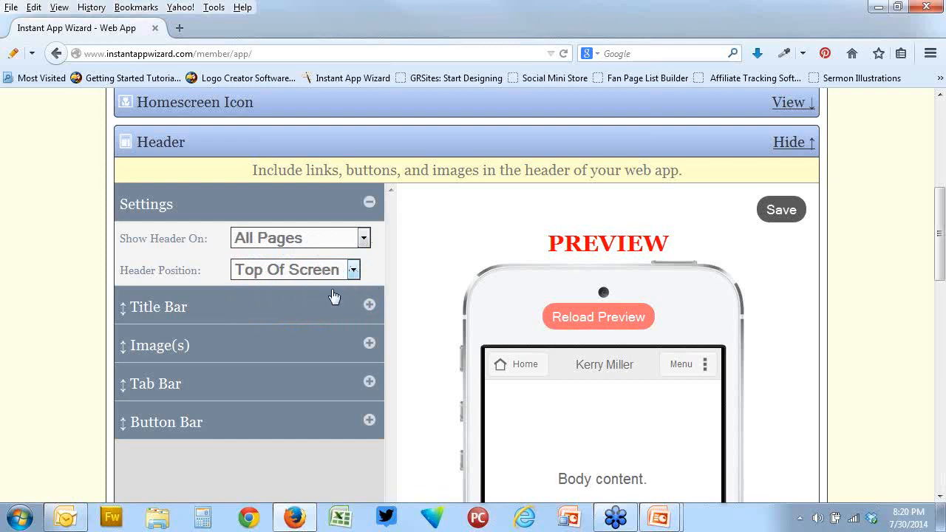
# Expand the header's Title Bar group and its Title Bar Settings
pyautogui.click(369, 308)
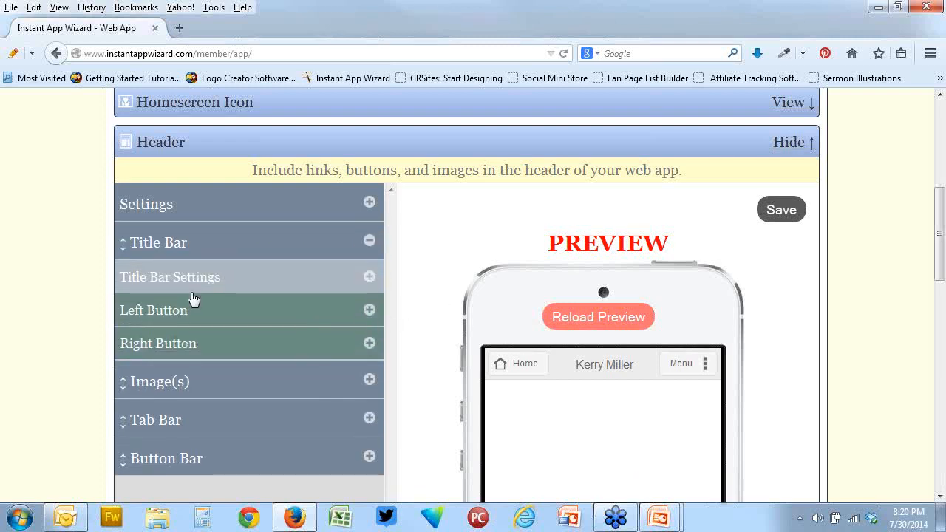
pyautogui.click(368, 277)
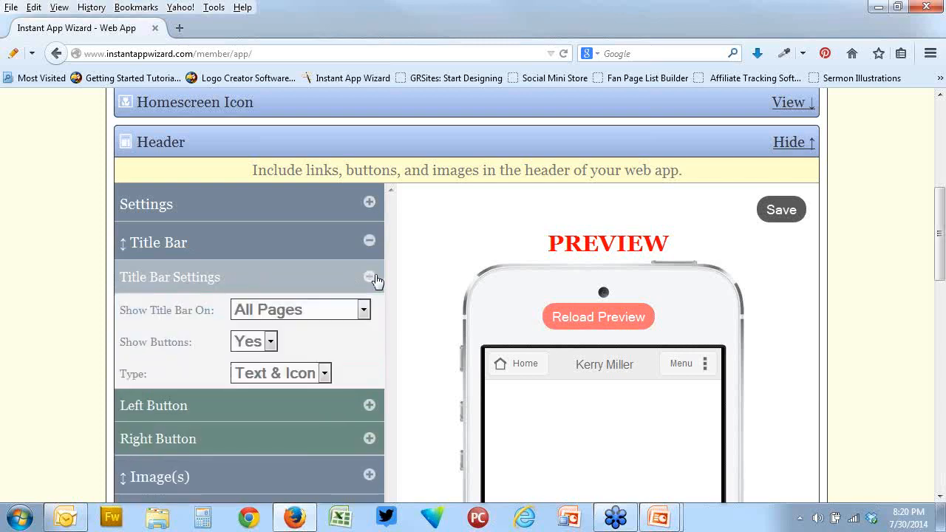
# Try the title bar without buttons and on Only Home Page, and restore All Pages with Show Buttons set to Yes
pyautogui.click(270, 341)
pyautogui.click(269, 382)
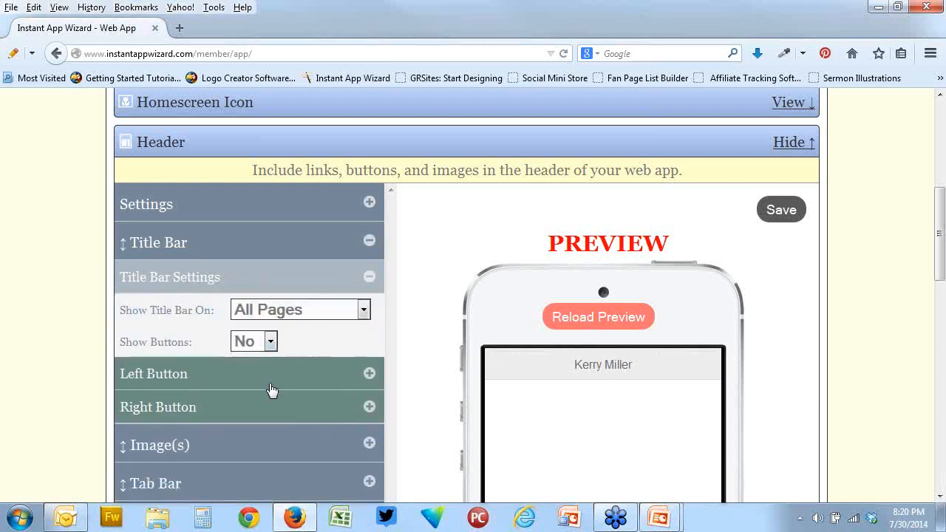
pyautogui.click(363, 309)
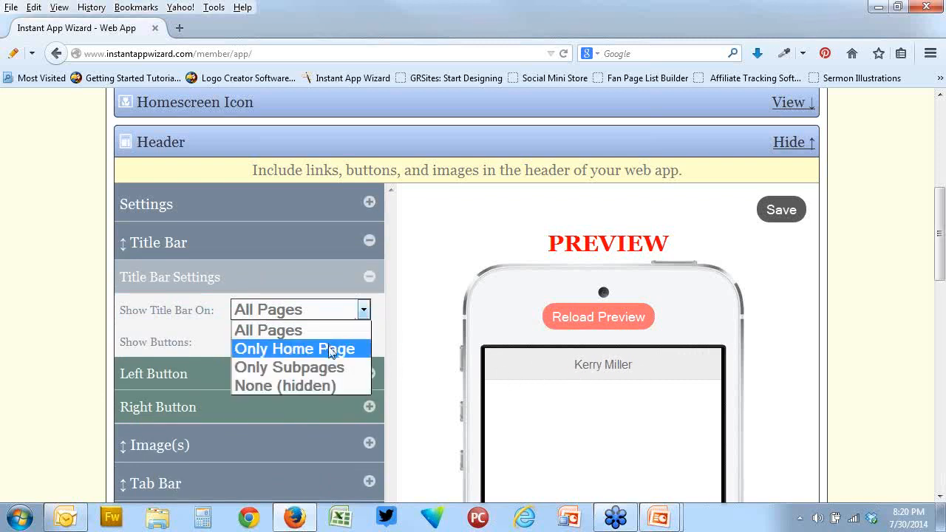
pyautogui.click(331, 350)
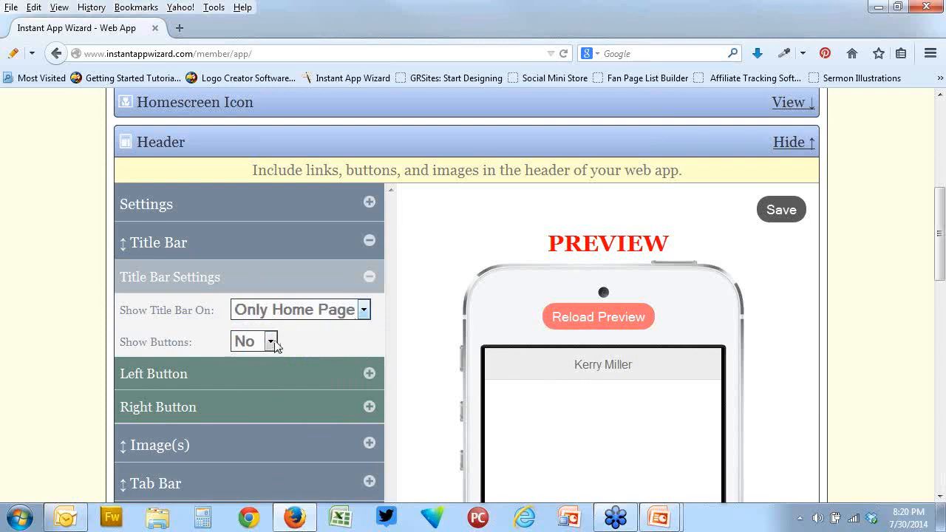
pyautogui.click(363, 309)
pyautogui.click(331, 334)
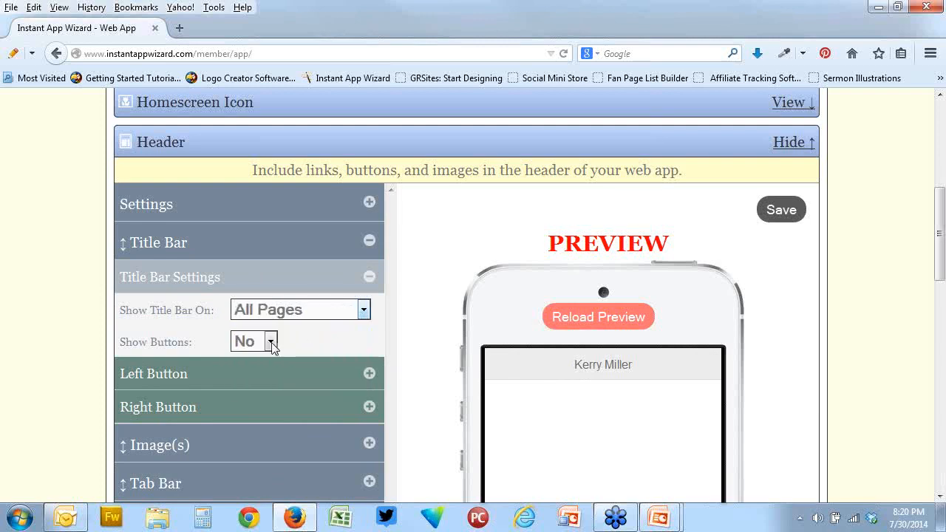
pyautogui.click(270, 341)
pyautogui.click(266, 357)
# Link the title bar's left button to the Shopping Cart page
pyautogui.scroll(-2, 444, 329)
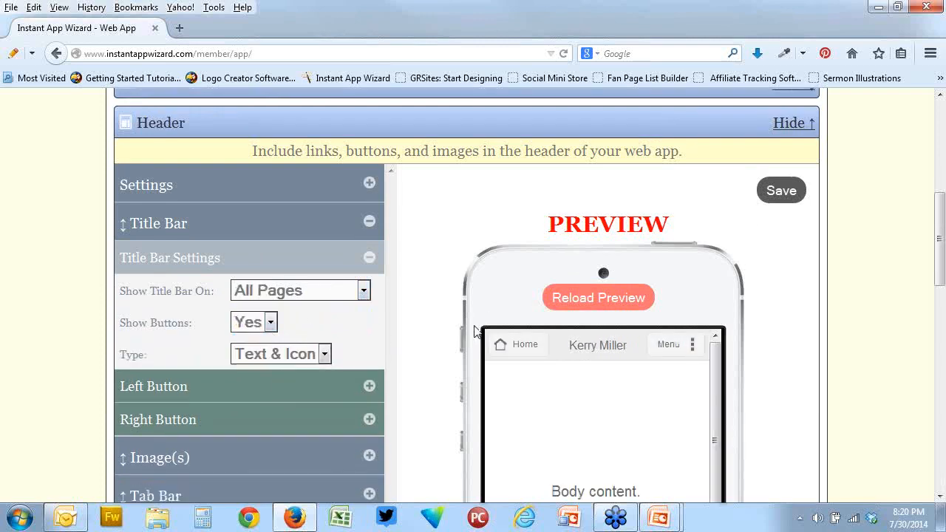
pyautogui.click(370, 322)
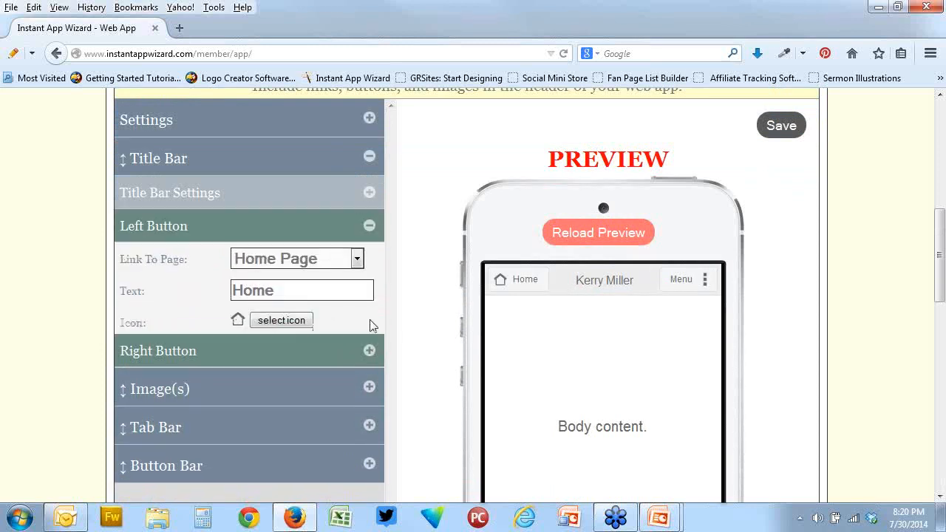
pyautogui.click(357, 259)
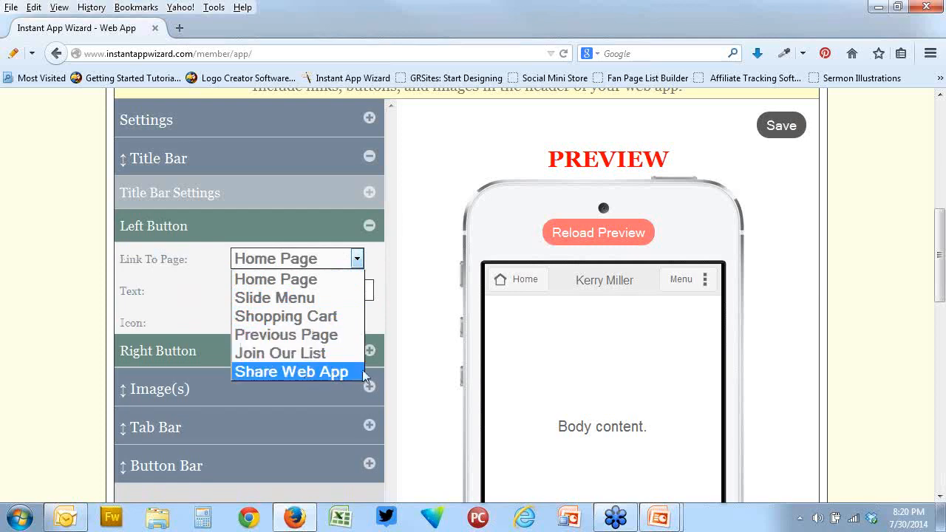
pyautogui.click(420, 306)
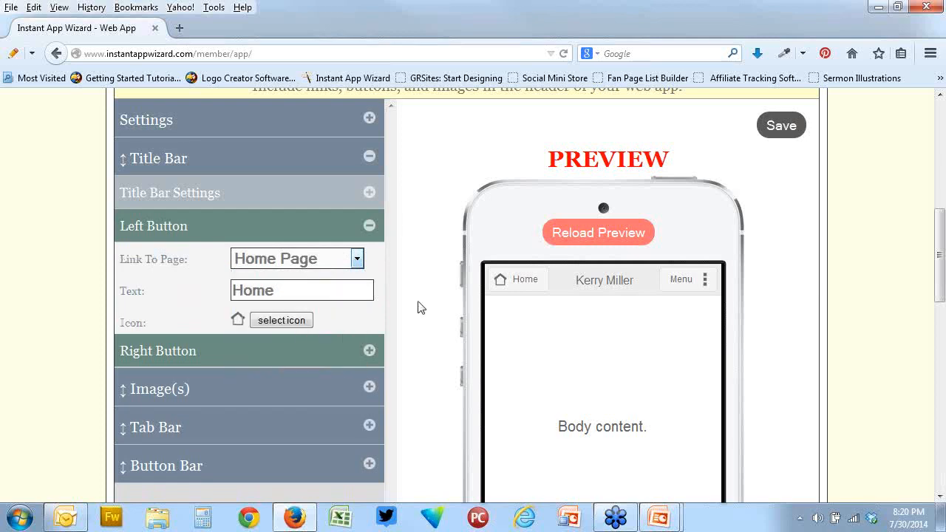
pyautogui.click(357, 259)
pyautogui.click(306, 315)
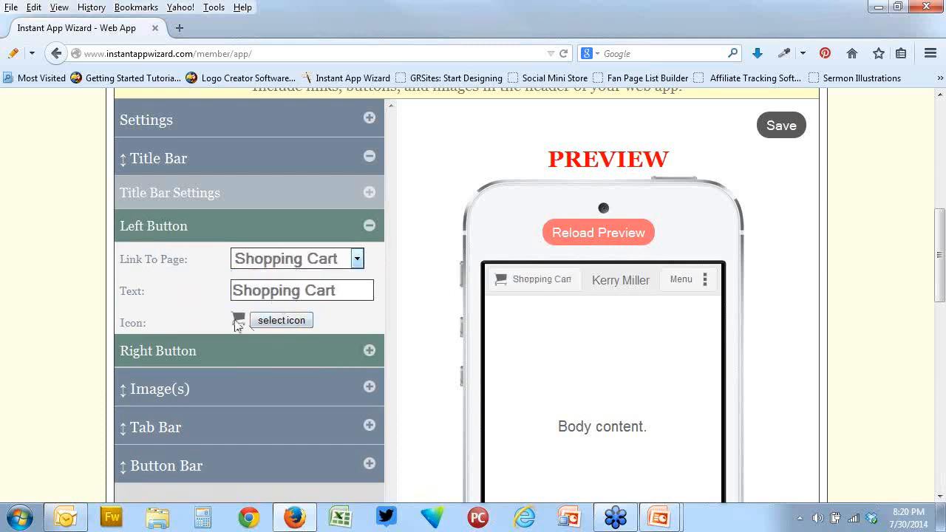
# Browse the icon categories available for the left button and close the icon selection without choosing one
pyautogui.click(291, 322)
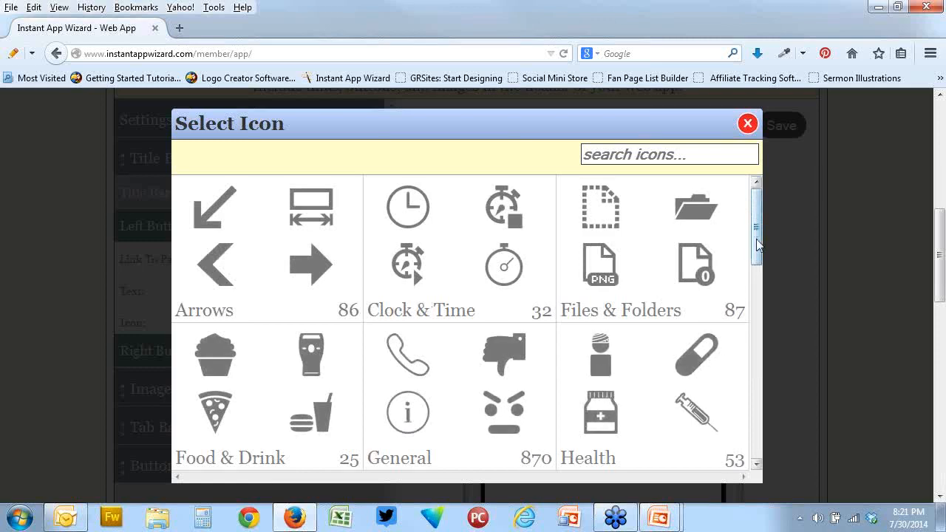
pyautogui.moveTo(757, 241)
pyautogui.mouseDown()
pyautogui.moveTo(756, 447)
pyautogui.moveTo(755, 190)
pyautogui.mouseUp()
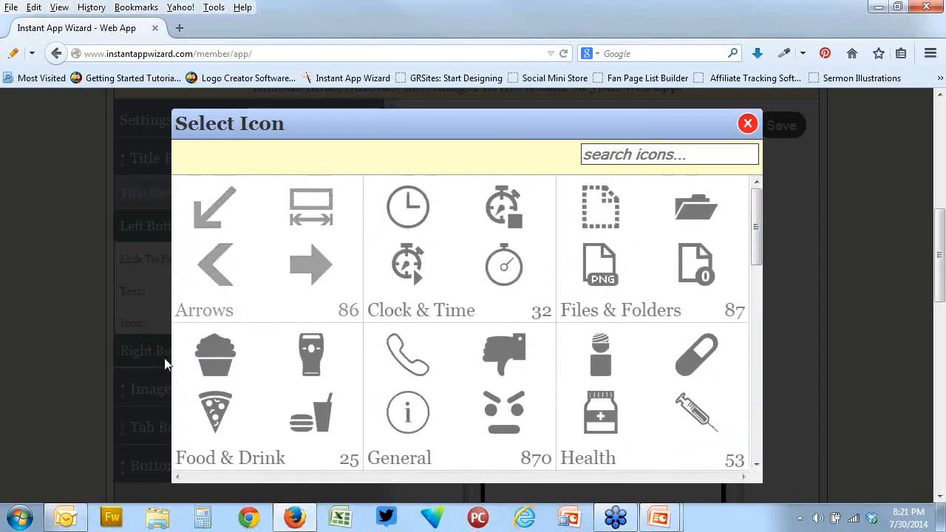
pyautogui.click(748, 126)
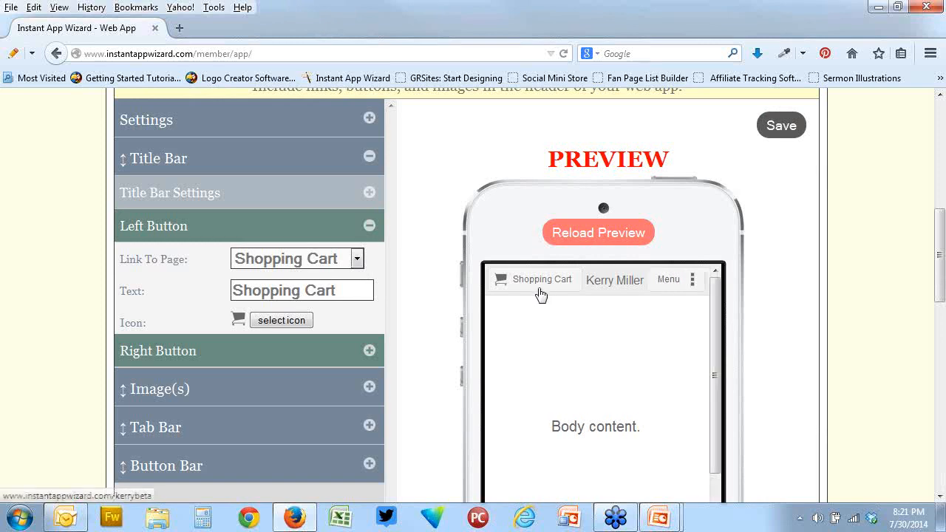
# Try Slide Menu, Previous Page and Share Web App as the title bar's left button link, and set it to Home Page
pyautogui.click(357, 258)
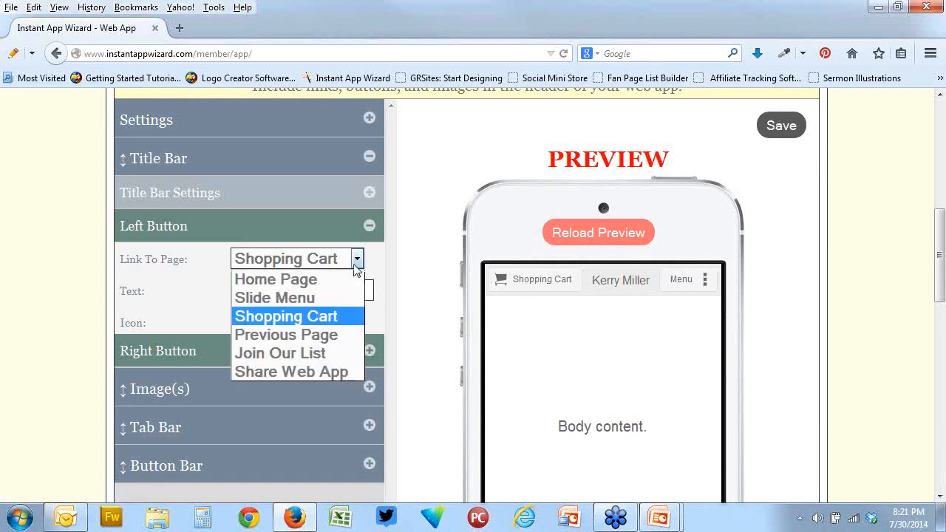
pyautogui.click(318, 298)
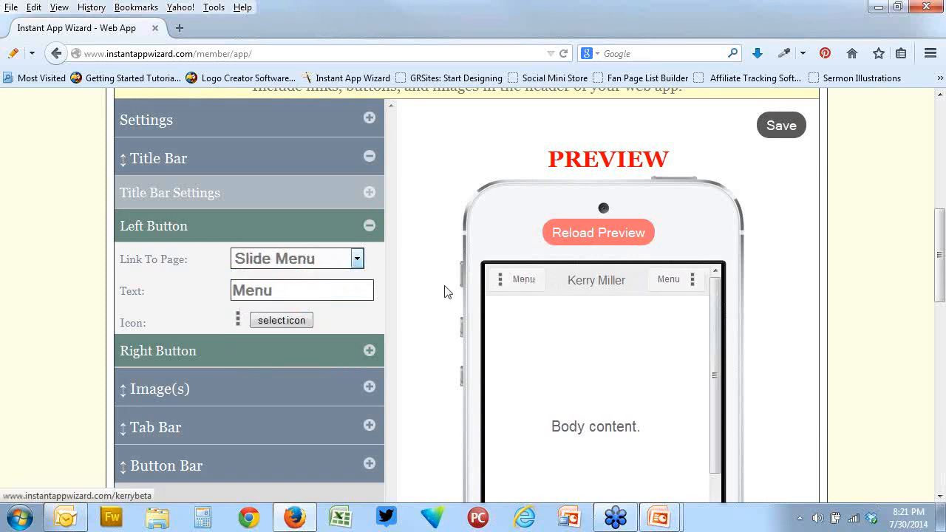
pyautogui.click(358, 258)
pyautogui.click(317, 335)
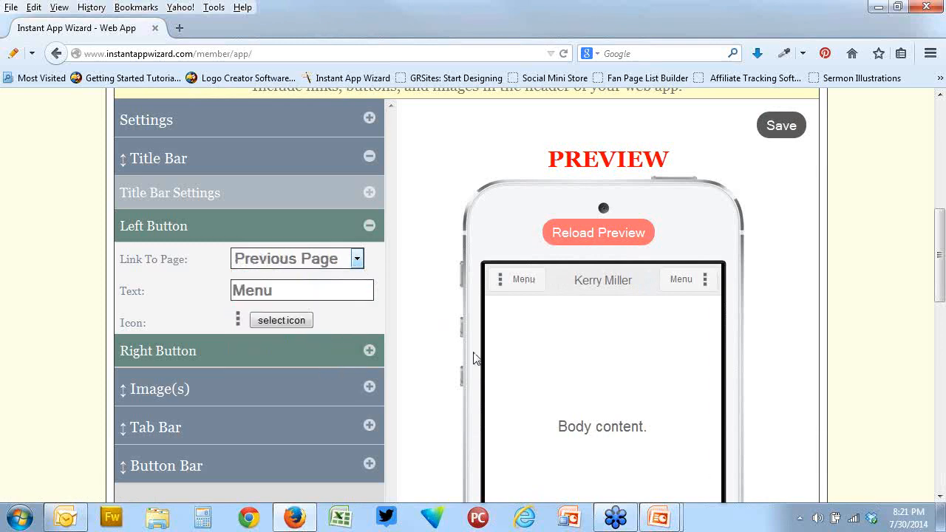
pyautogui.click(357, 258)
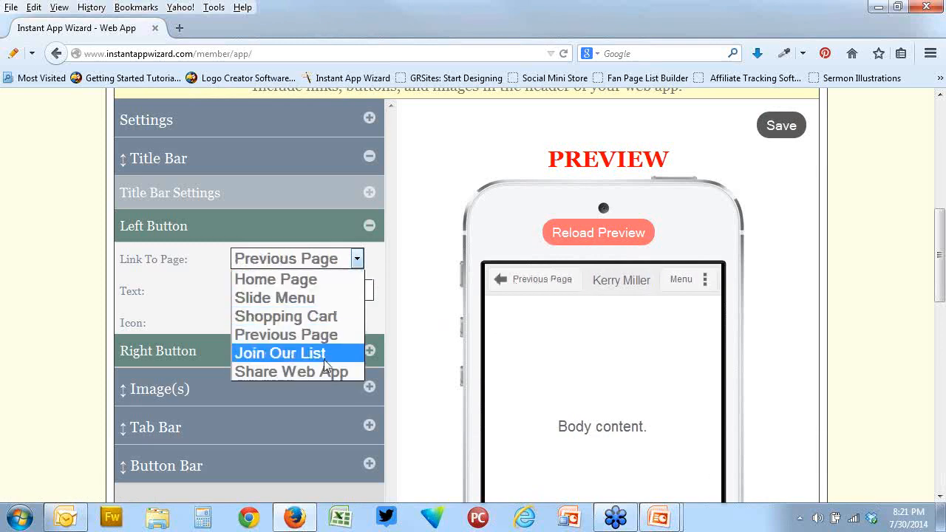
pyautogui.click(323, 373)
pyautogui.click(358, 258)
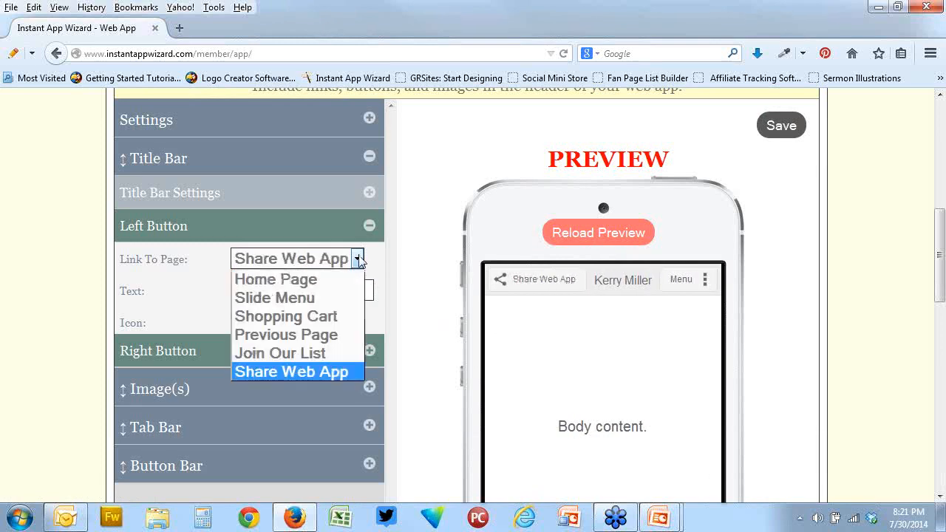
pyautogui.click(299, 280)
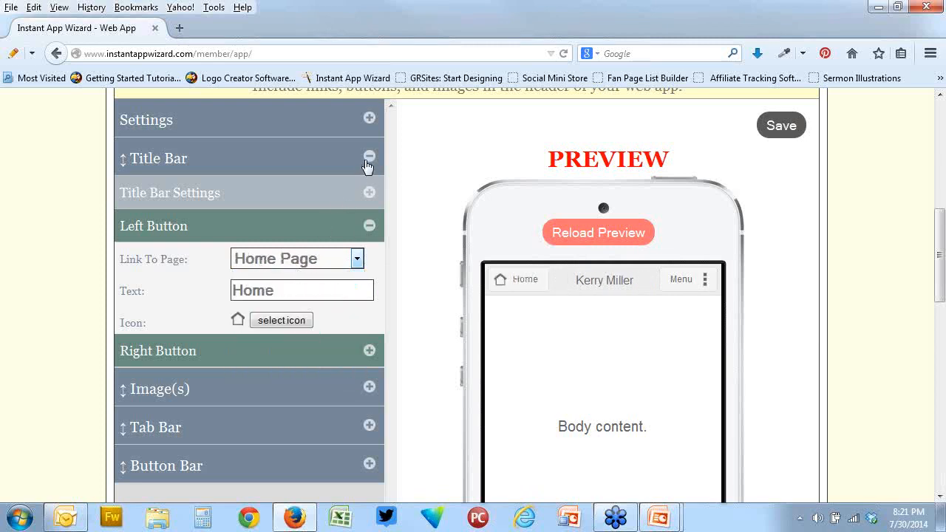
# In the Title Bar Settings, try Show Buttons set to No and restore it to Yes
pyautogui.click(370, 120)
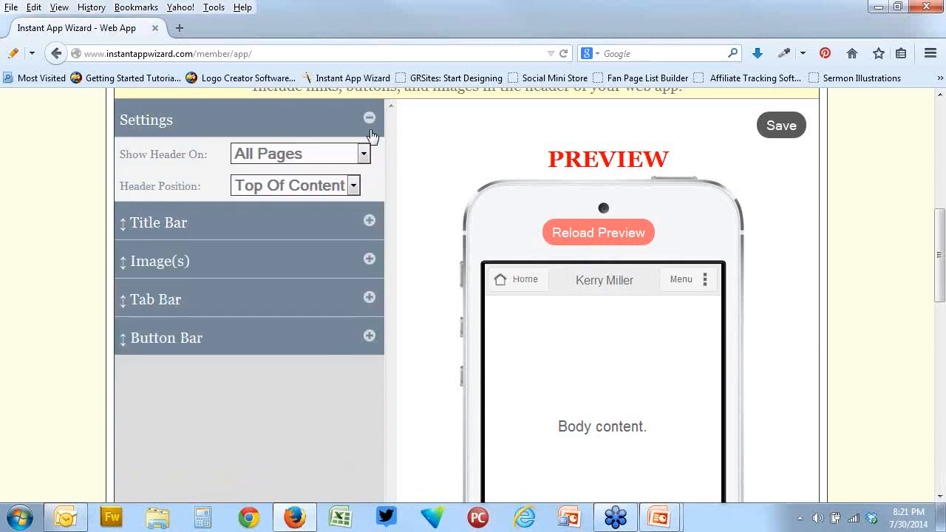
pyautogui.click(370, 221)
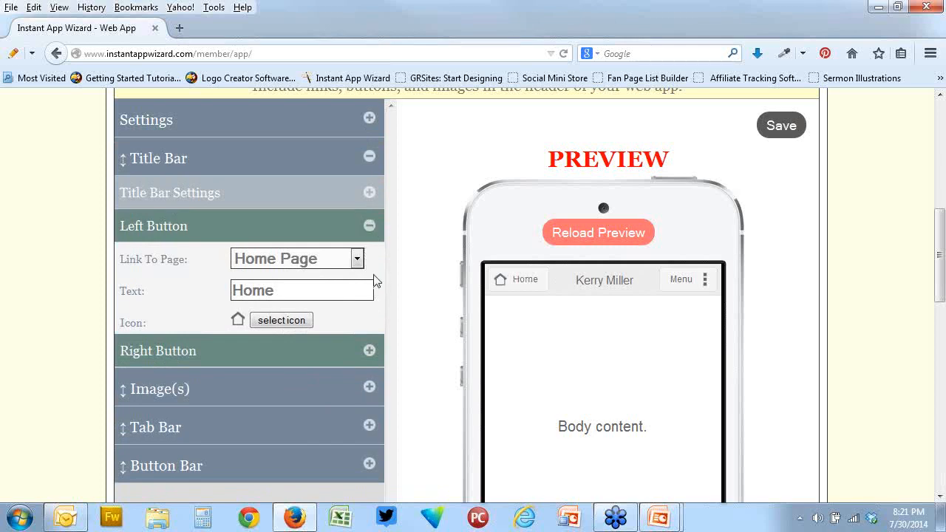
pyautogui.click(370, 193)
pyautogui.click(274, 258)
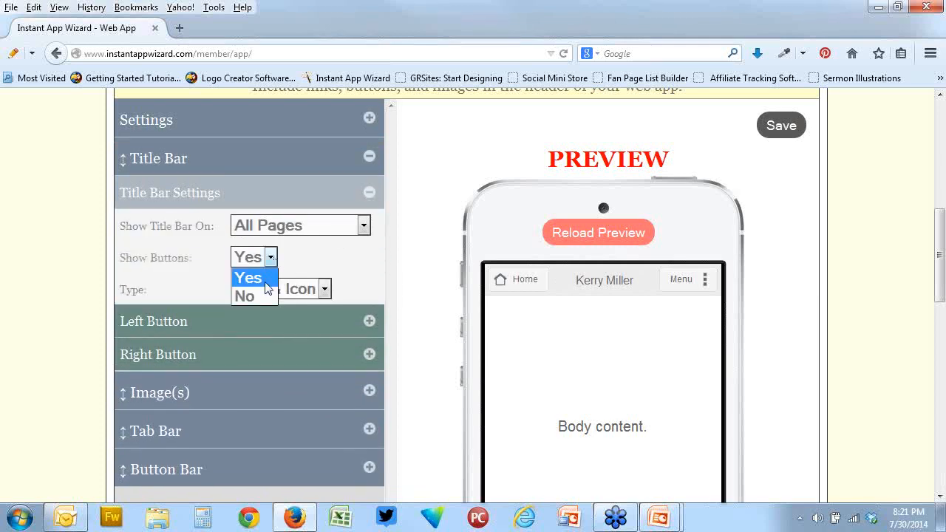
pyautogui.click(262, 295)
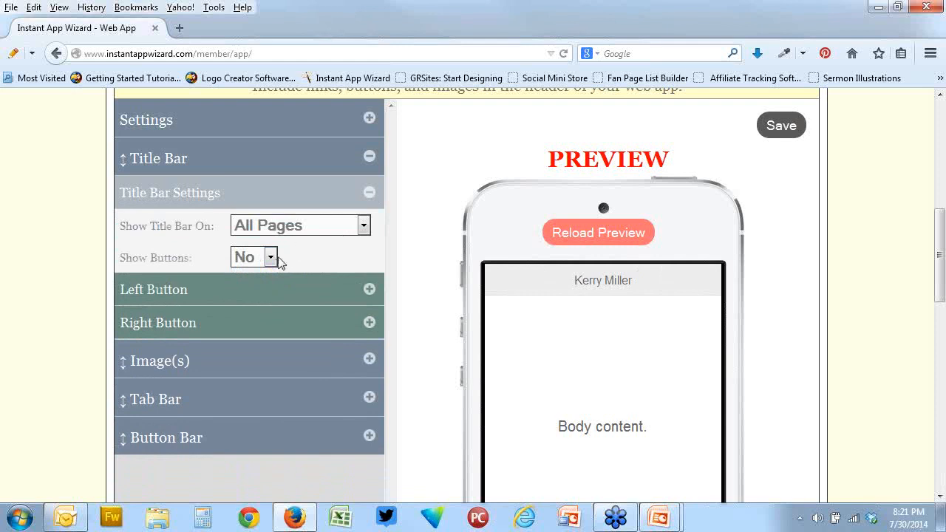
pyautogui.click(273, 261)
pyautogui.click(255, 275)
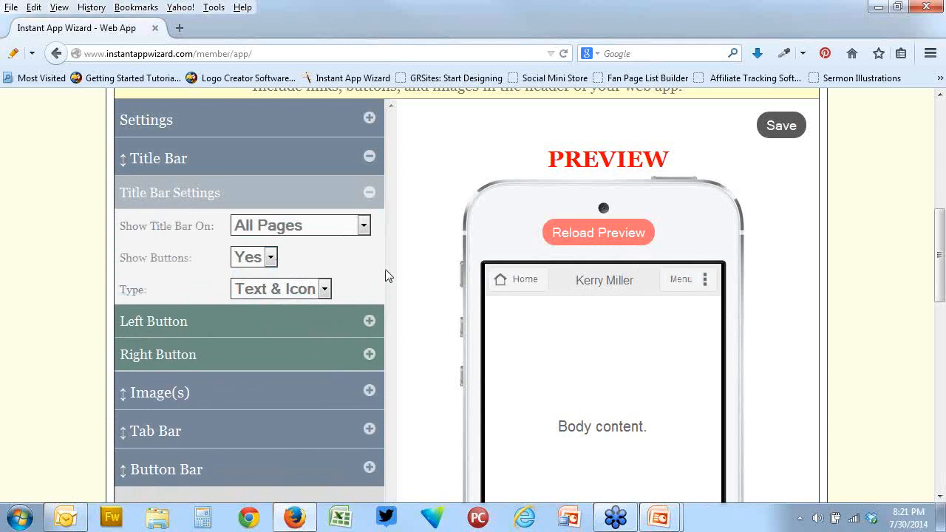
# Review the link, text and icon options of the title bar's right button, and collapse them again
pyautogui.scroll(-2, 424, 257)
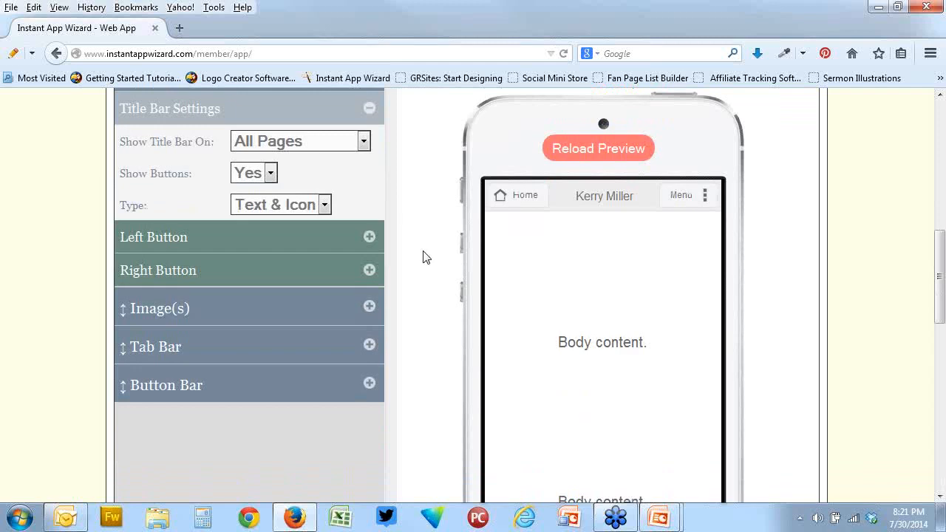
pyautogui.scroll(2, 423, 257)
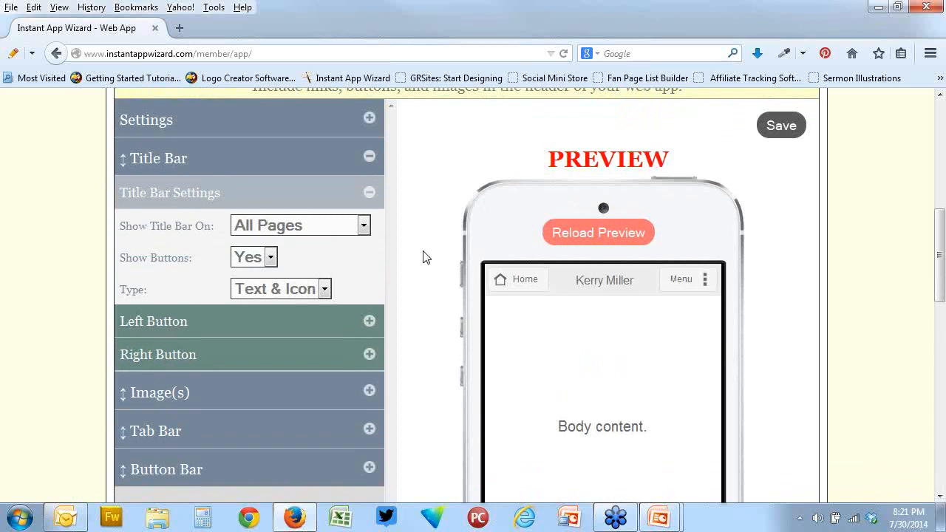
pyautogui.scroll(-2, 423, 257)
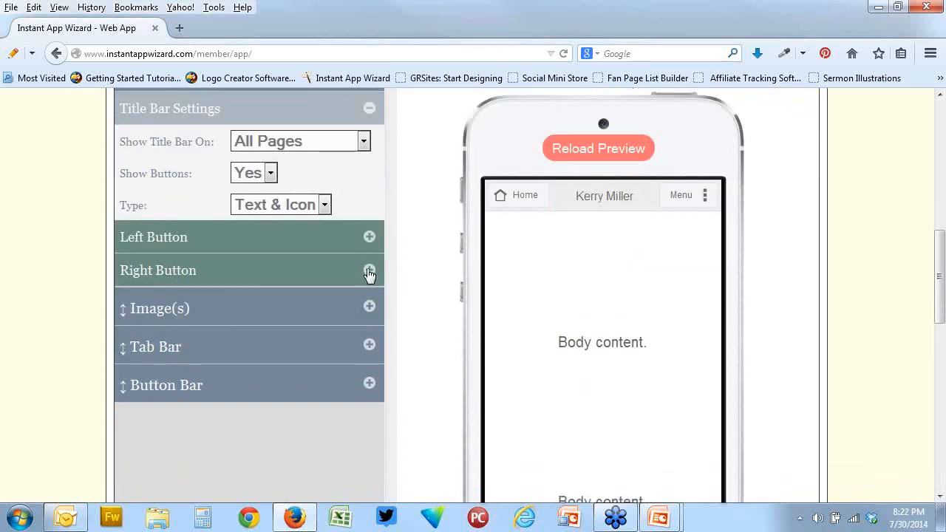
pyautogui.click(368, 271)
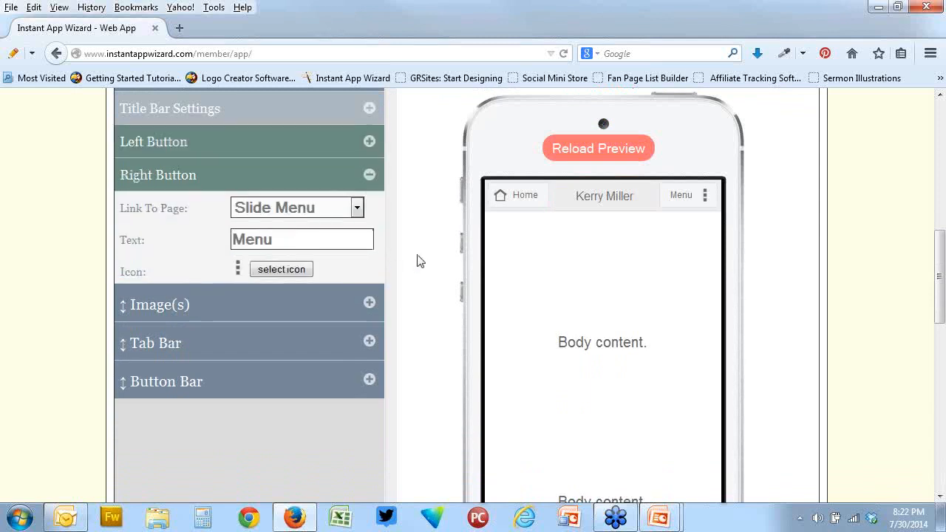
pyautogui.click(370, 175)
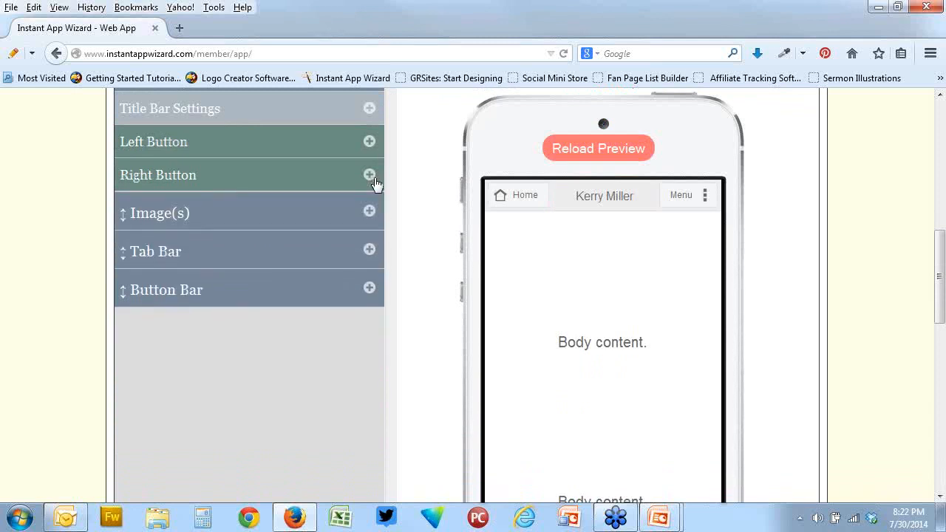
# Upload gplogo4j.jpg from the Desktop and add it as a header image without a page link
pyautogui.click(370, 211)
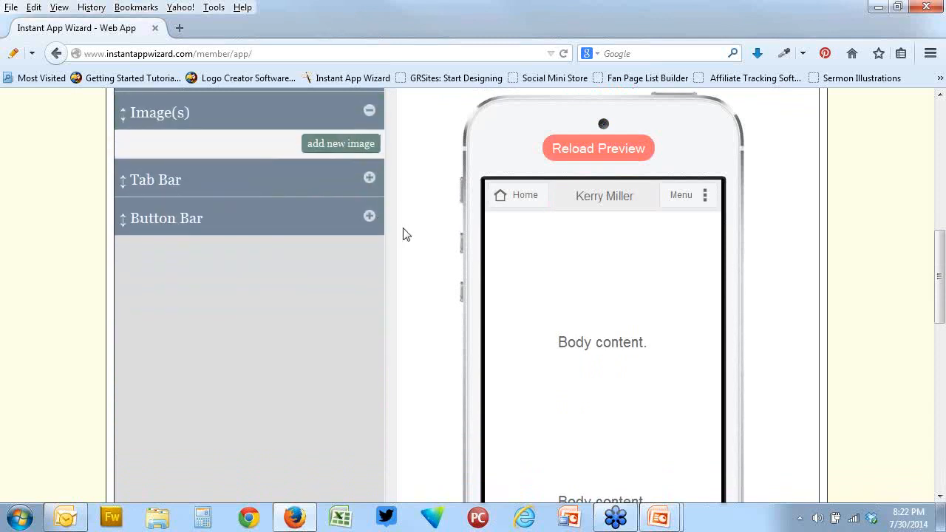
pyautogui.click(341, 145)
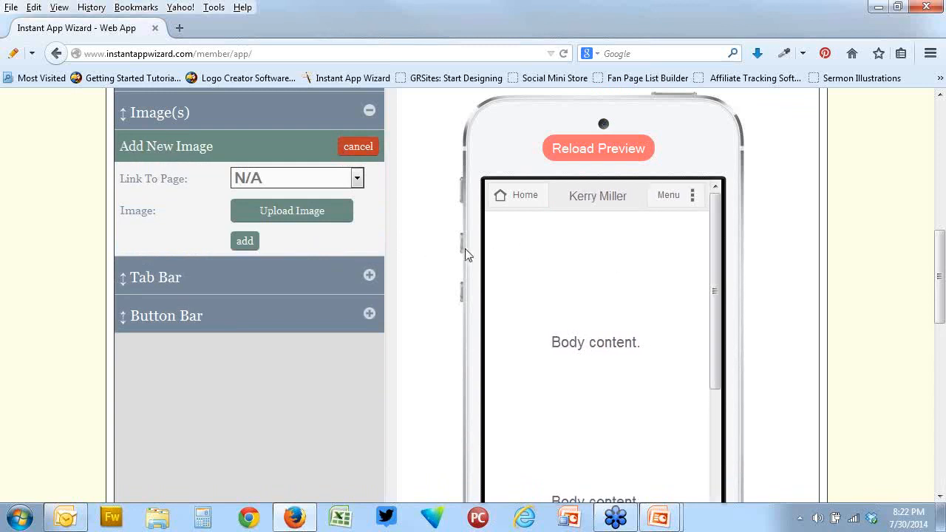
pyautogui.click(288, 221)
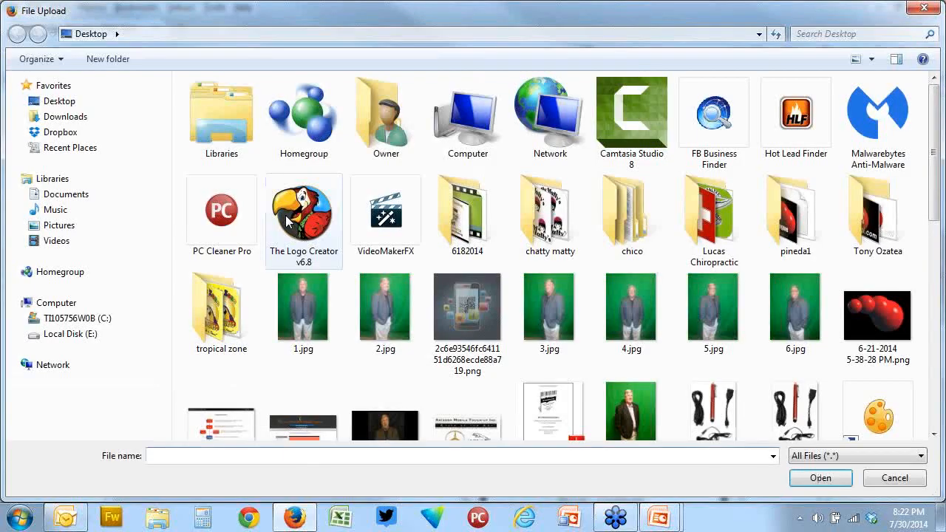
pyautogui.moveTo(940, 186); pyautogui.dragTo(942, 341)
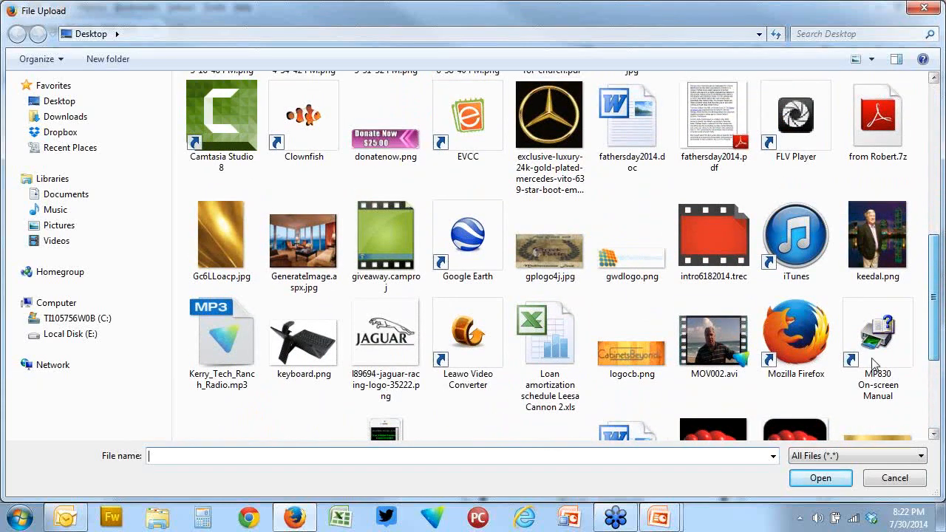
pyautogui.click(554, 244)
pyautogui.doubleClick(554, 243)
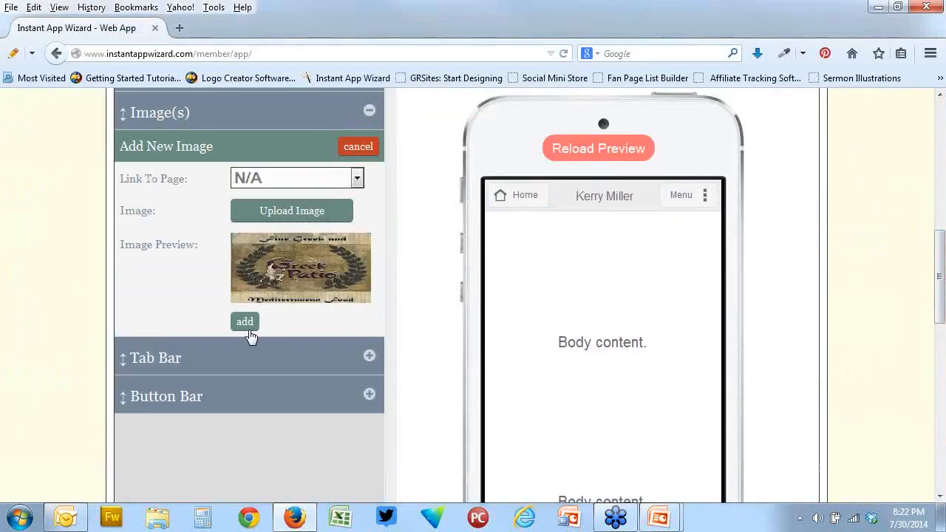
pyautogui.click(249, 322)
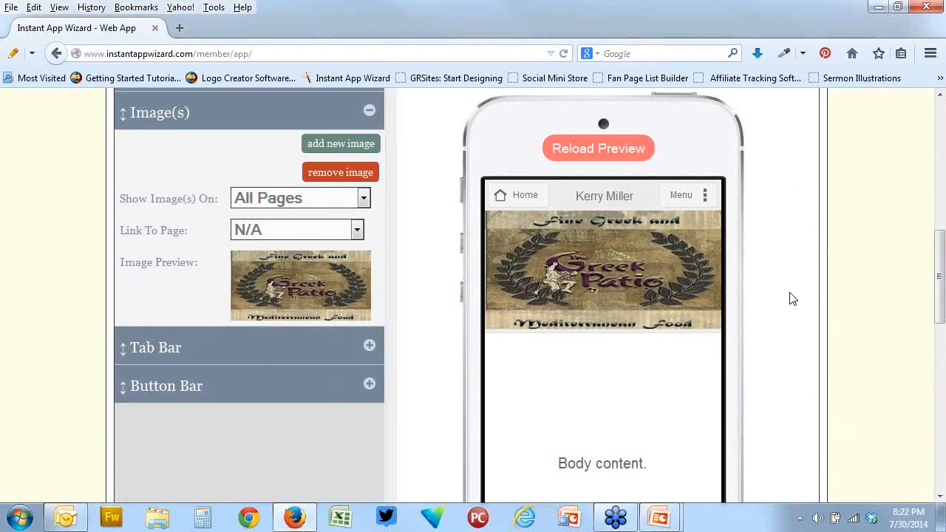
# Add a tab link to the Home Page in the header's Tab Bar, with the text Home and the house icon
pyautogui.click(370, 345)
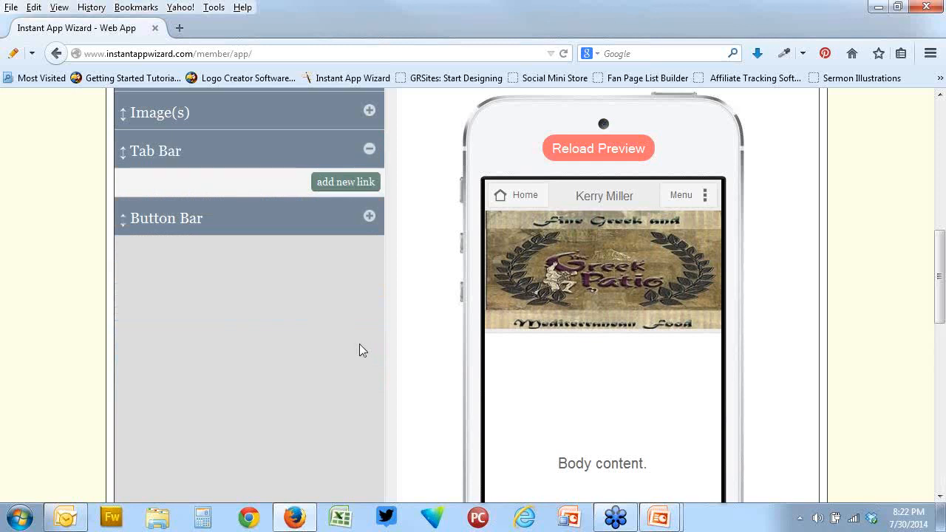
pyautogui.click(334, 182)
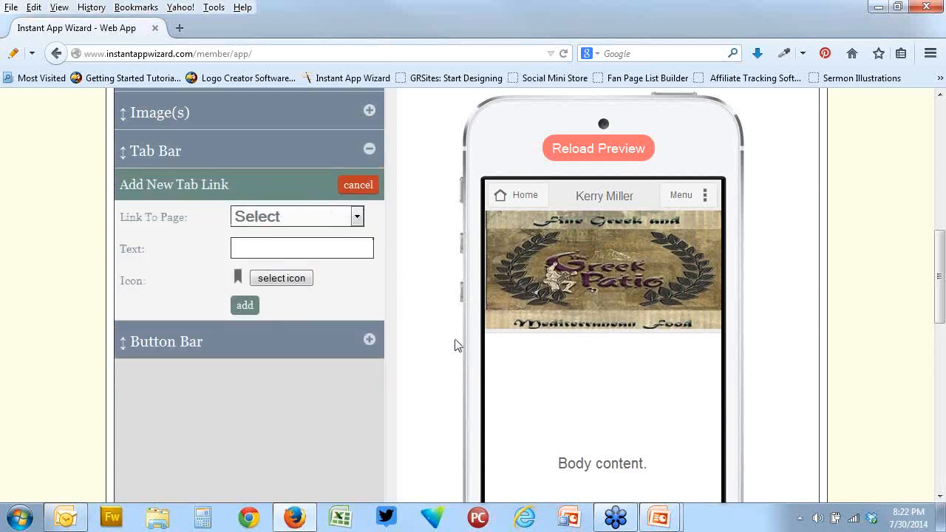
pyautogui.click(357, 216)
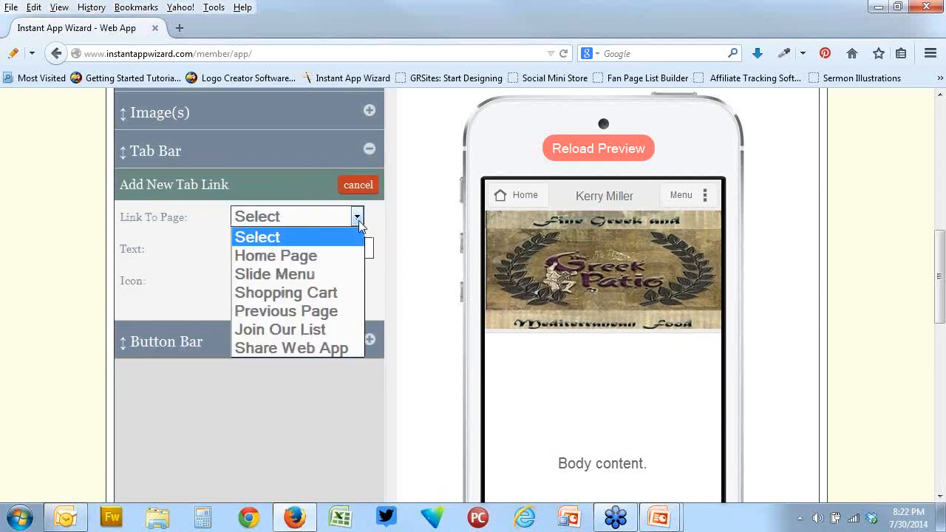
pyautogui.click(317, 261)
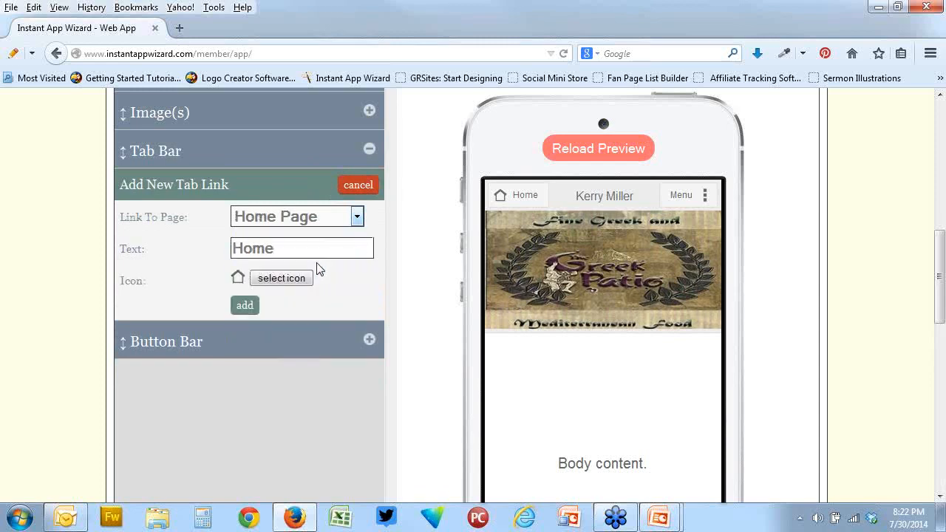
pyautogui.click(244, 305)
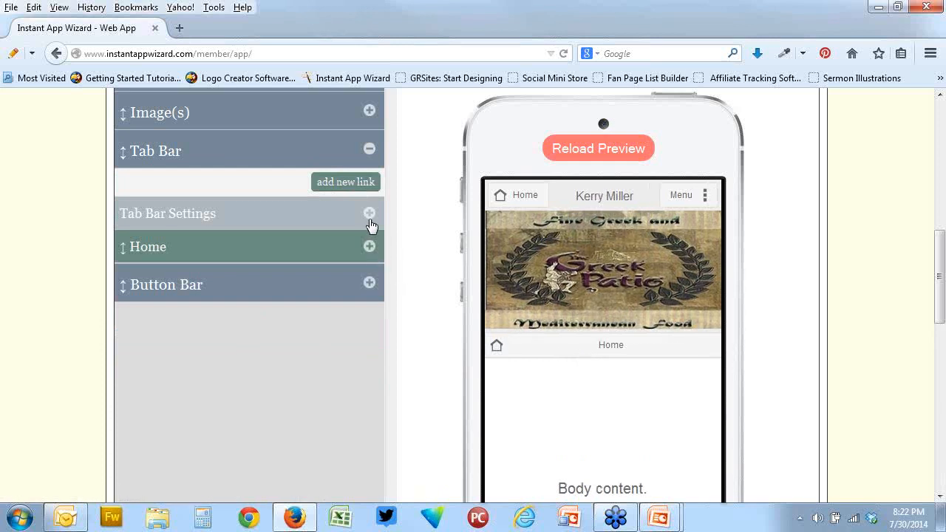
# Expand the Tab Bar Settings, add a second tab link to the Shopping Cart page, and look through the preview
pyautogui.click(368, 216)
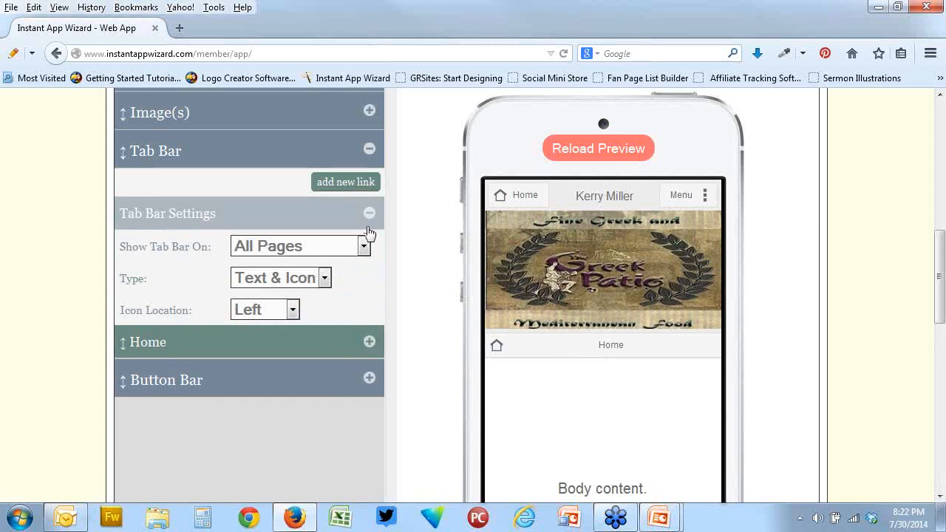
pyautogui.click(349, 184)
pyautogui.click(347, 209)
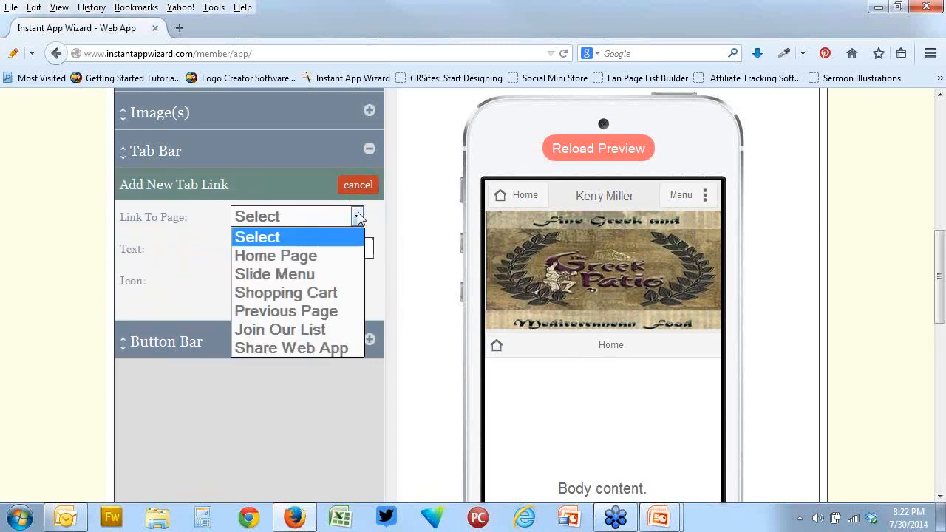
pyautogui.click(315, 290)
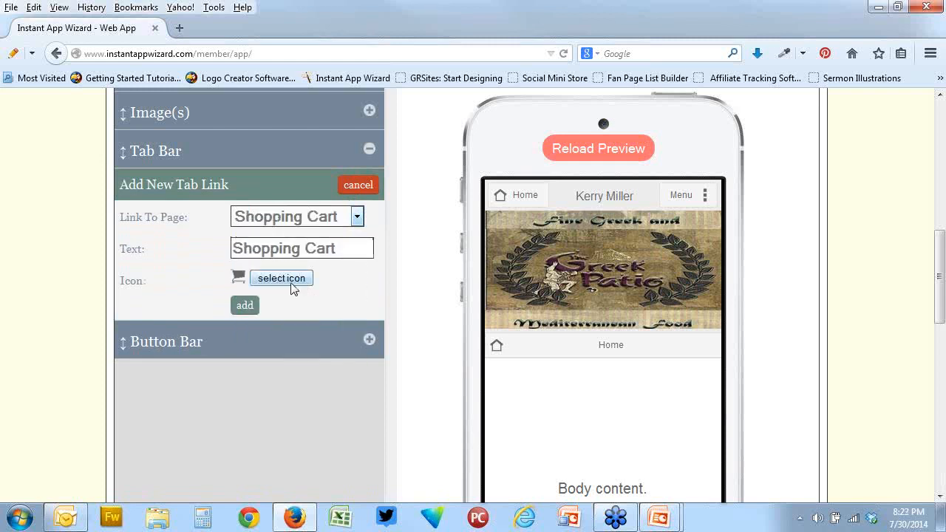
pyautogui.click(244, 305)
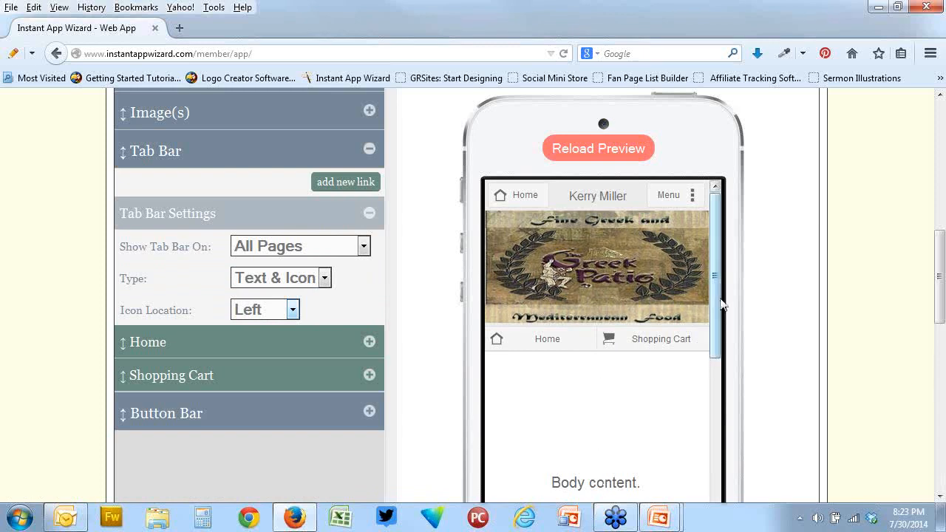
pyautogui.scroll(-4, 721, 304)
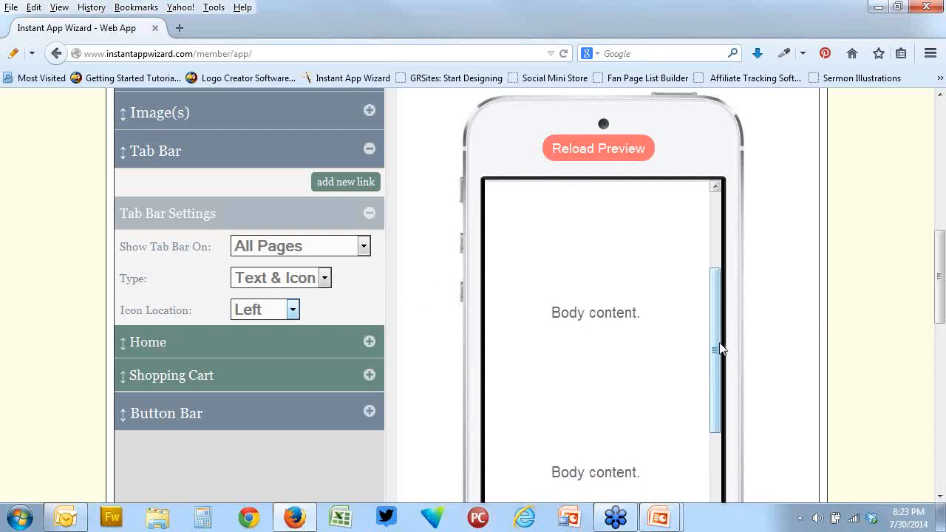
pyautogui.moveTo(722, 343); pyautogui.dragTo(710, 270)
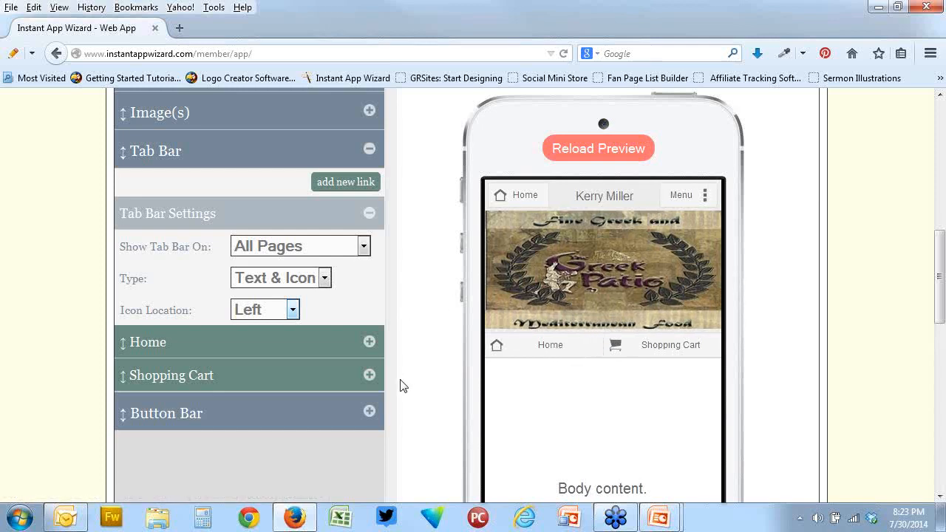
# Add a button link to the Home Page in the header's Button Bar, with the text Home and the house icon
pyautogui.click(369, 411)
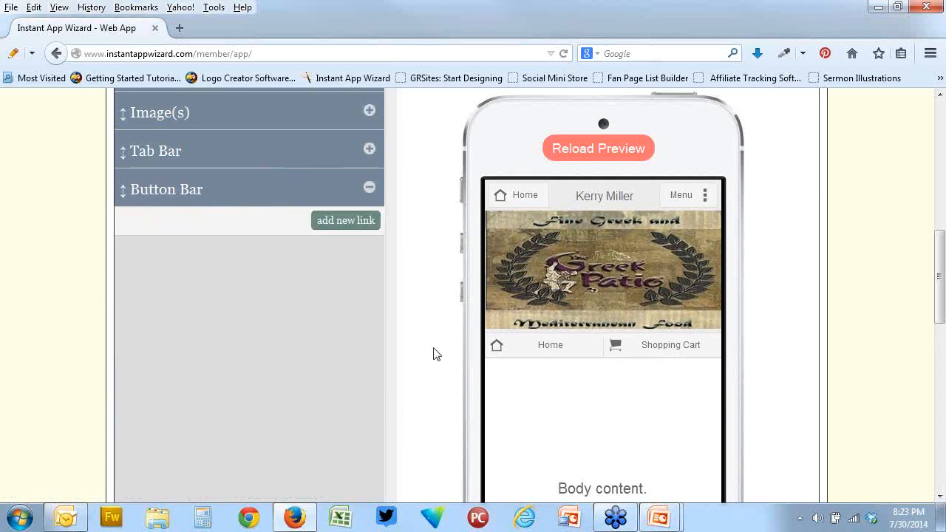
pyautogui.click(335, 222)
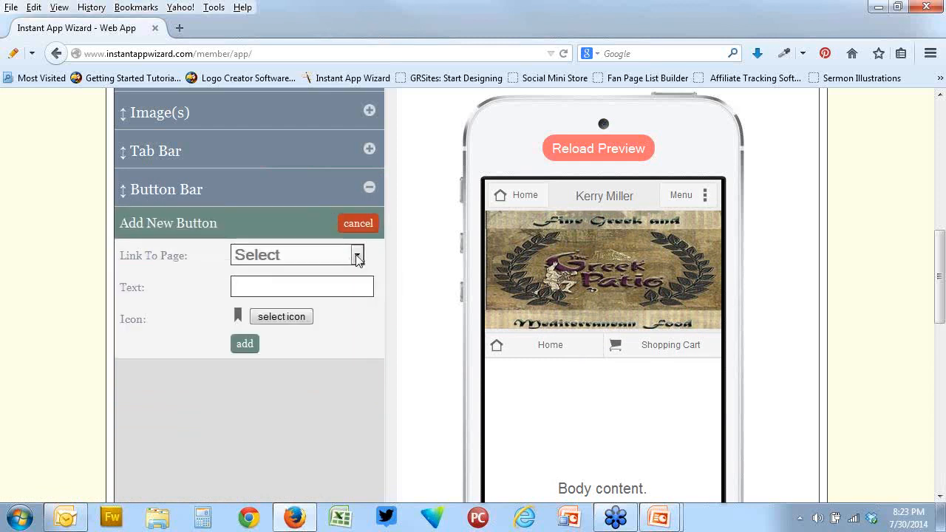
pyautogui.click(352, 261)
pyautogui.click(328, 295)
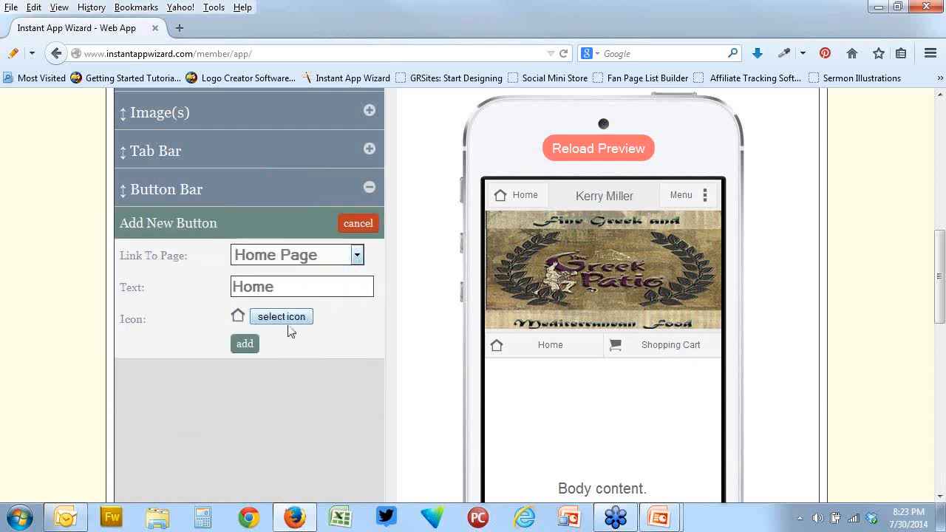
pyautogui.click(243, 348)
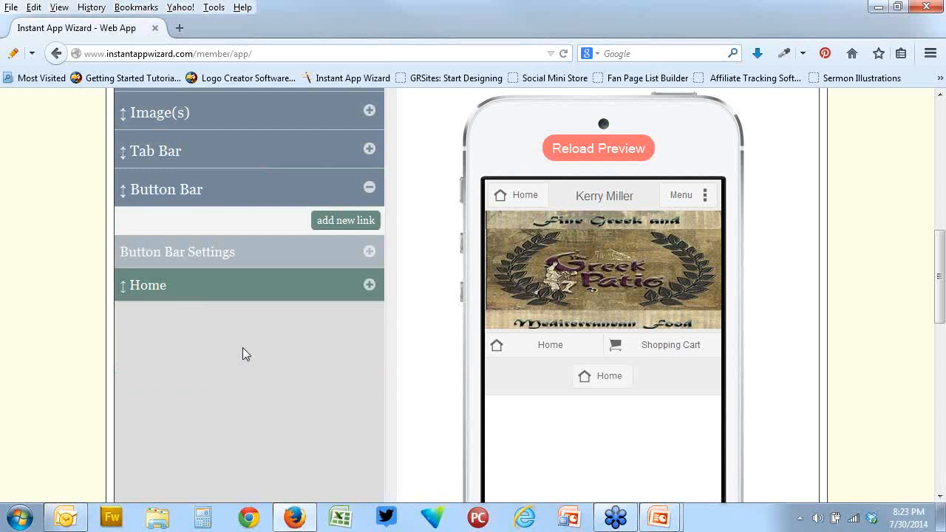
# Add a second Button Bar link to Previous Page, with the text Previous Page and the back arrow icon
pyautogui.click(348, 222)
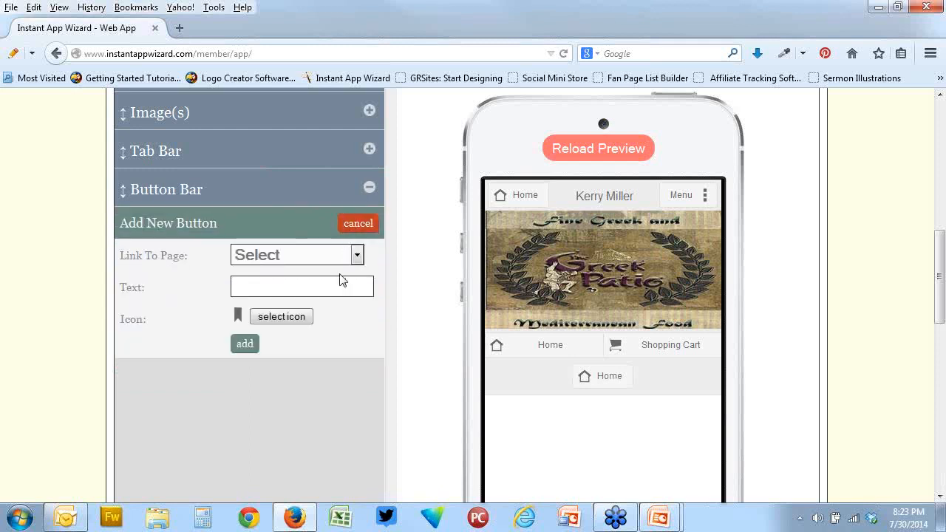
pyautogui.click(357, 254)
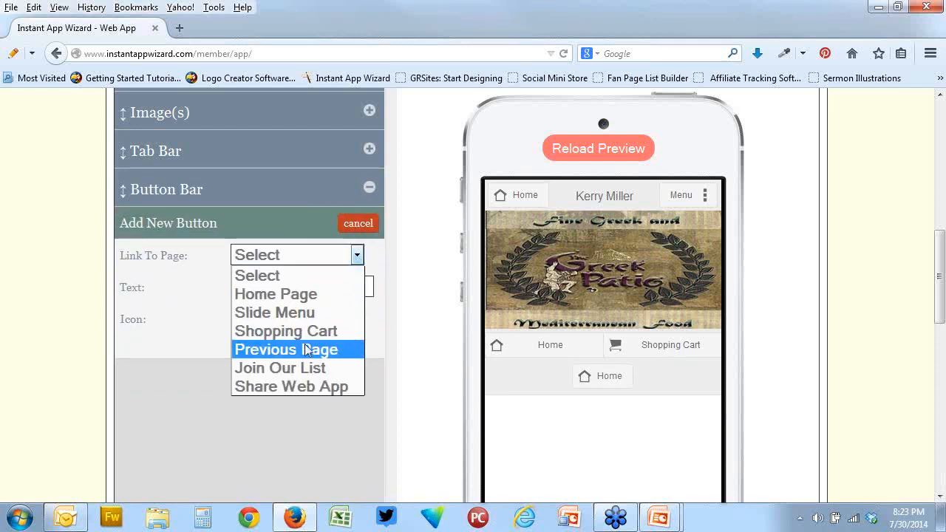
pyautogui.click(302, 348)
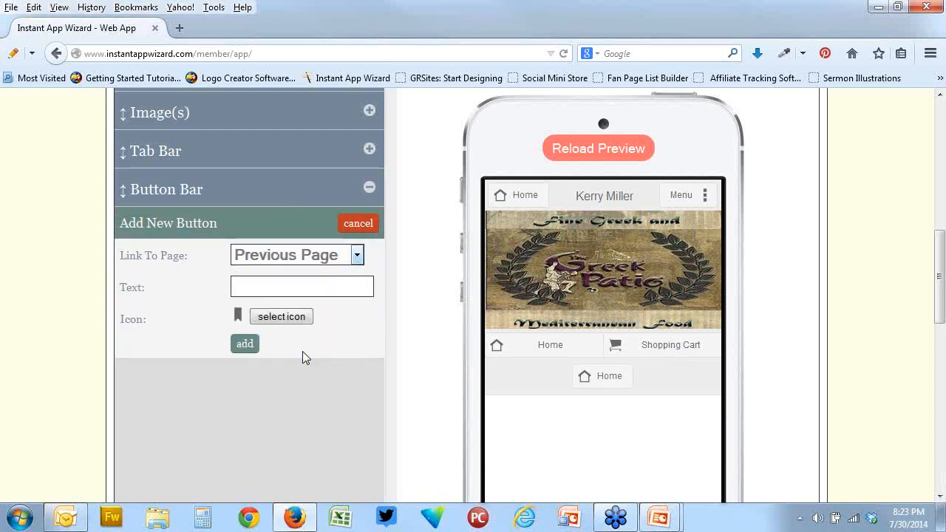
pyautogui.click(246, 344)
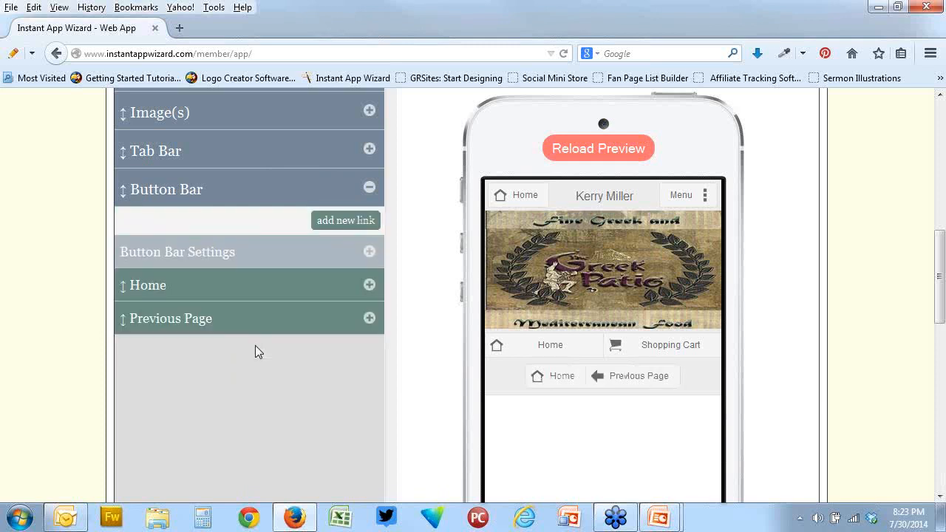
# Add a third Button Bar link to Join Our List, with the text Join Our List and the speech bubble icon
pyautogui.click(359, 220)
pyautogui.click(357, 256)
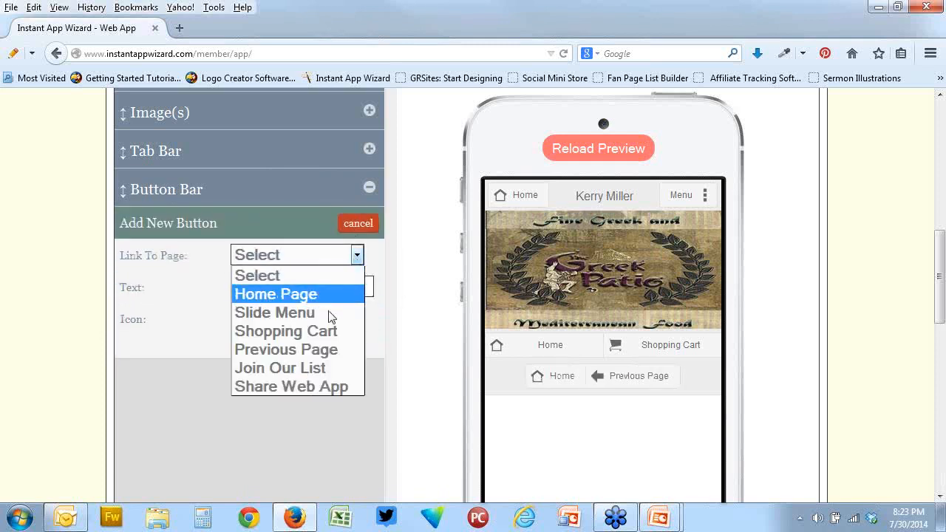
pyautogui.click(312, 362)
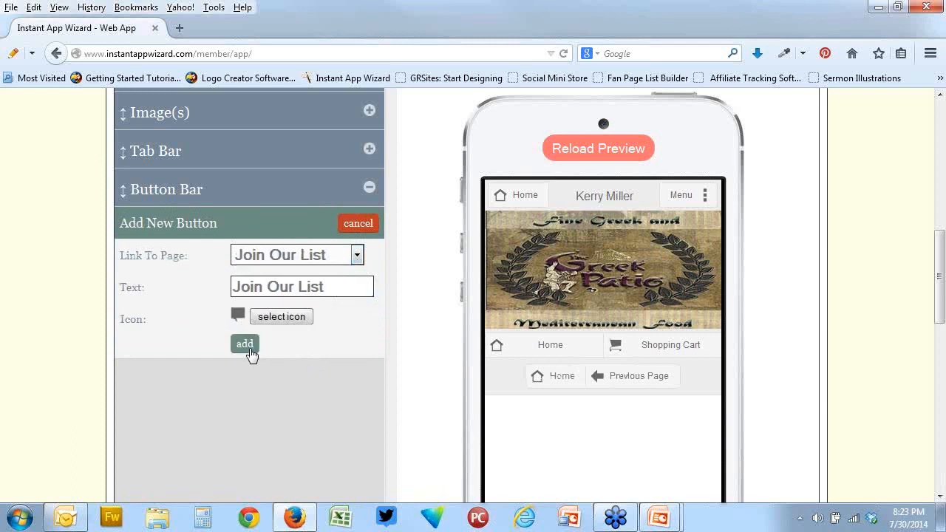
pyautogui.click(245, 344)
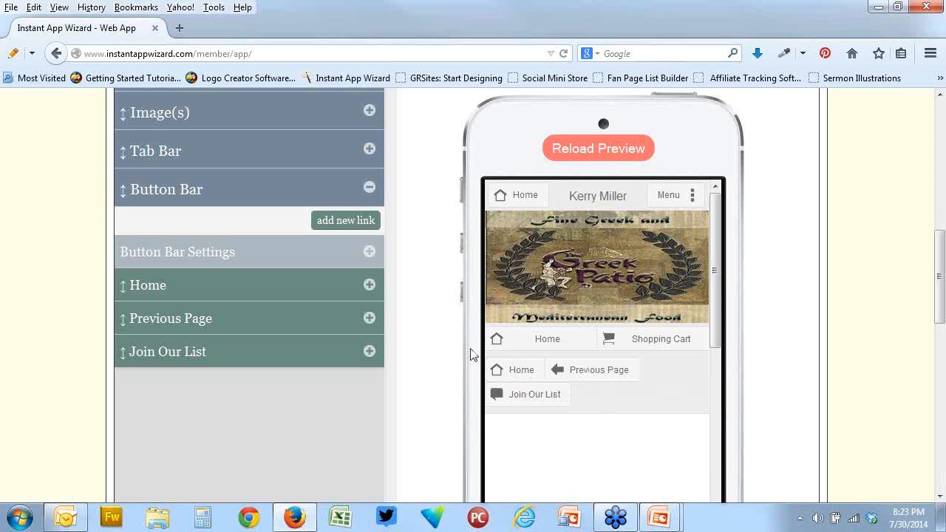
# Examine the header's bars, image and buttons in the phone preview, together with the list of header sections
pyautogui.scroll(-5, 239, 315)
pyautogui.scroll(10, 237, 313)
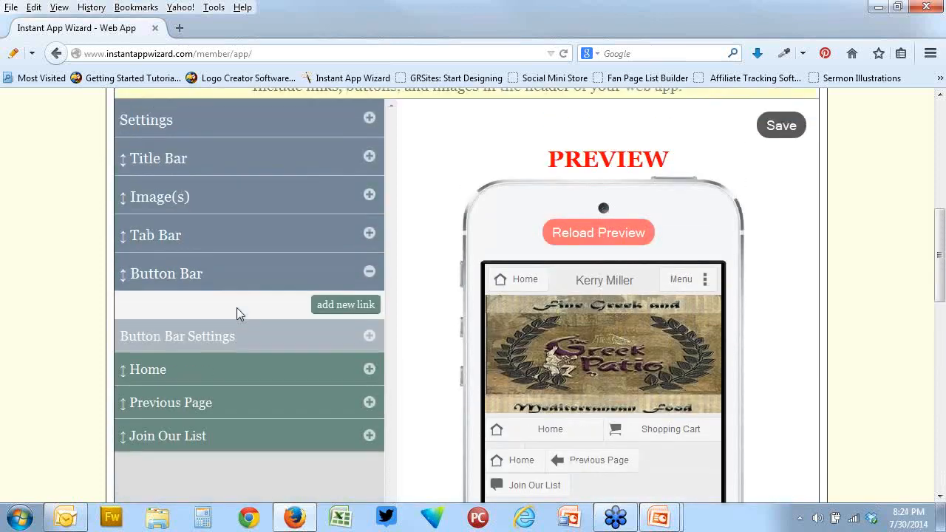
pyautogui.scroll(4, 333, 305)
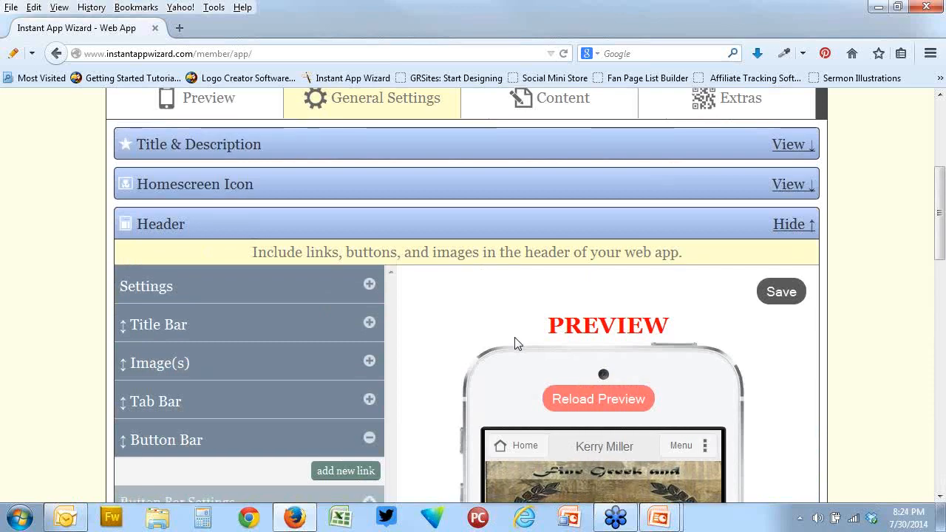
pyautogui.scroll(-5, 516, 342)
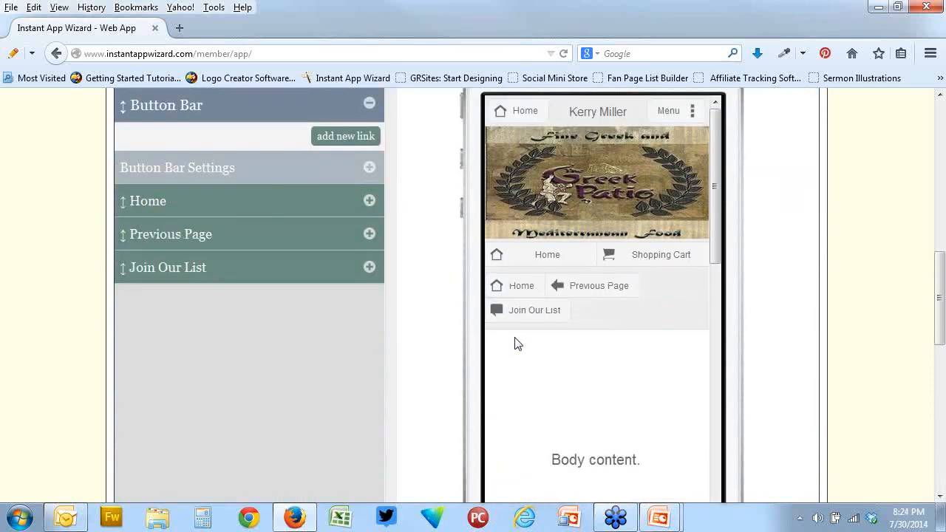
pyautogui.scroll(-6, 517, 343)
pyautogui.scroll(6, 516, 343)
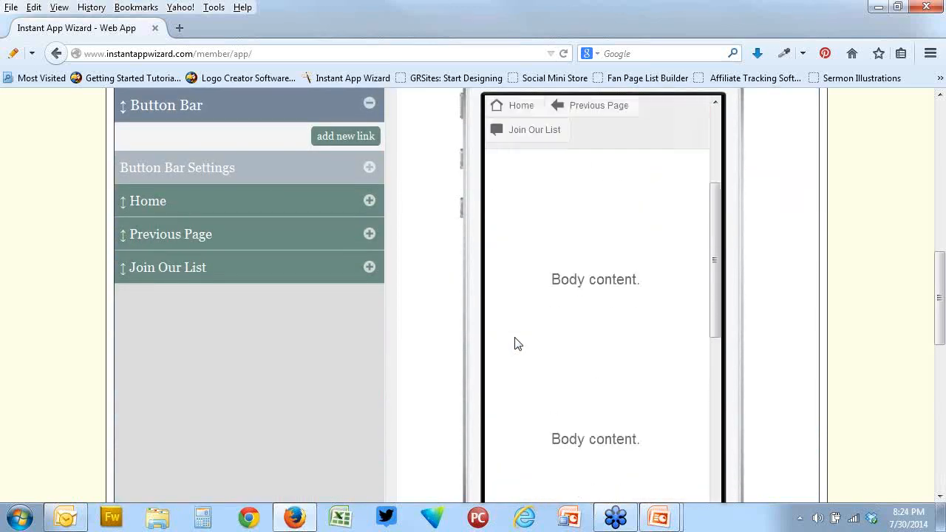
pyautogui.scroll(-5, 866, 290)
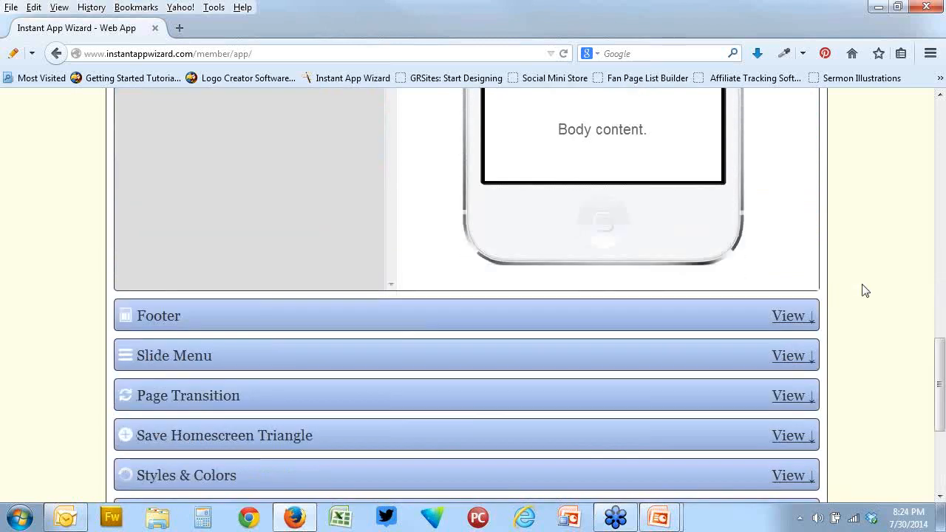
# Open the Footer section, expand its Settings to review the page and position options, and check the footer in the preview
pyautogui.click(800, 325)
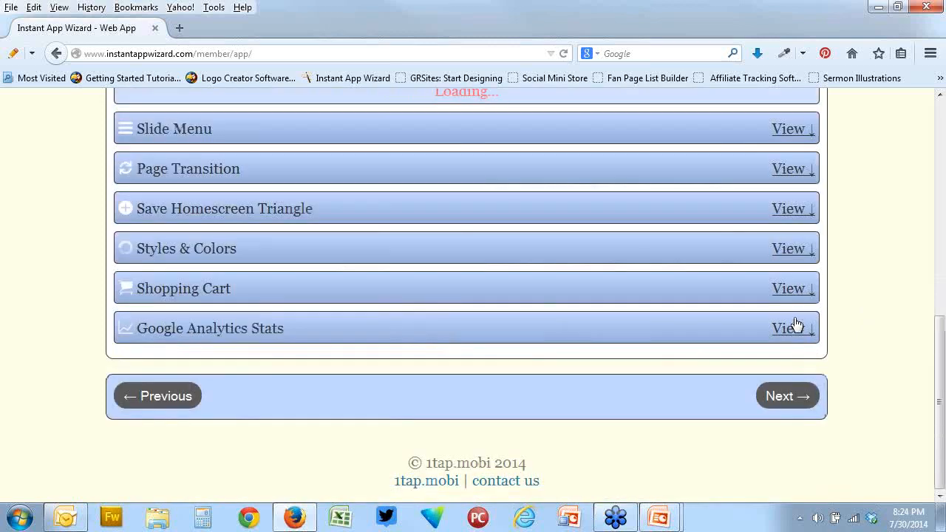
pyautogui.scroll(3, 455, 279)
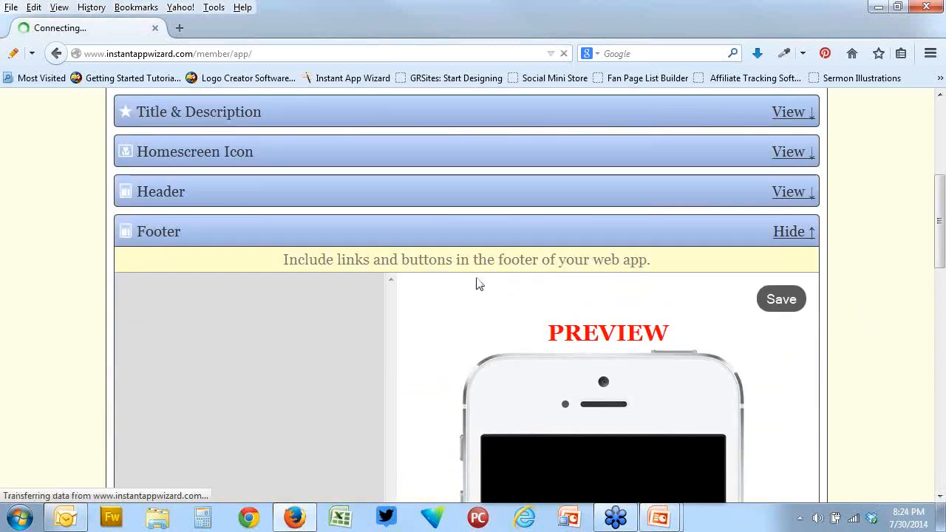
pyautogui.scroll(-4, 463, 278)
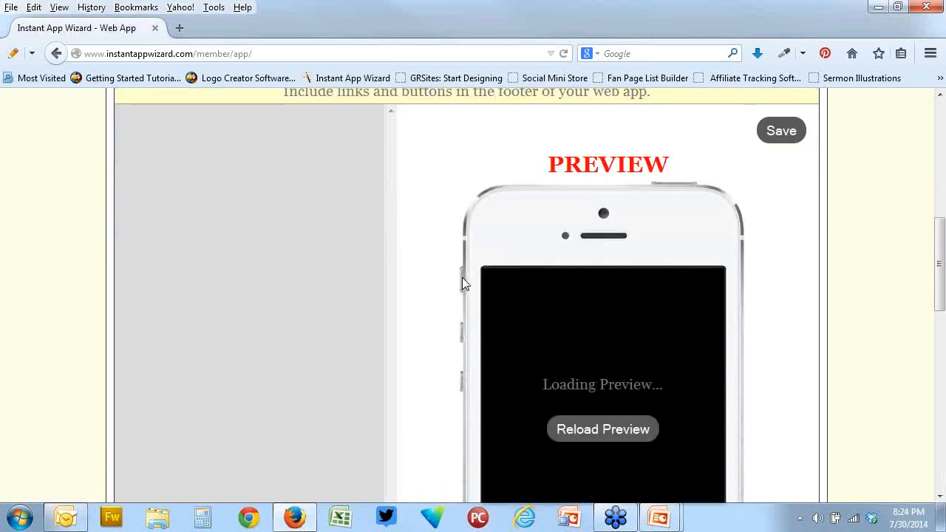
pyautogui.scroll(2, 410, 268)
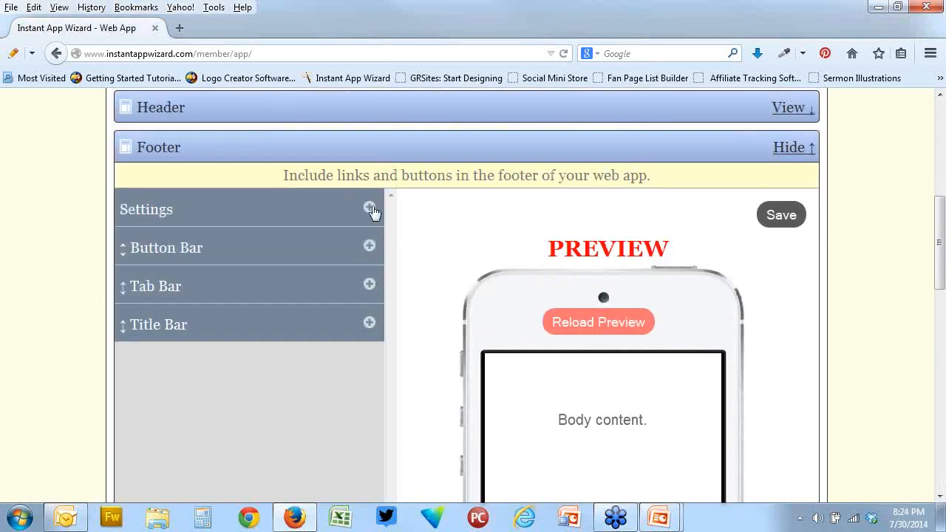
pyautogui.click(369, 207)
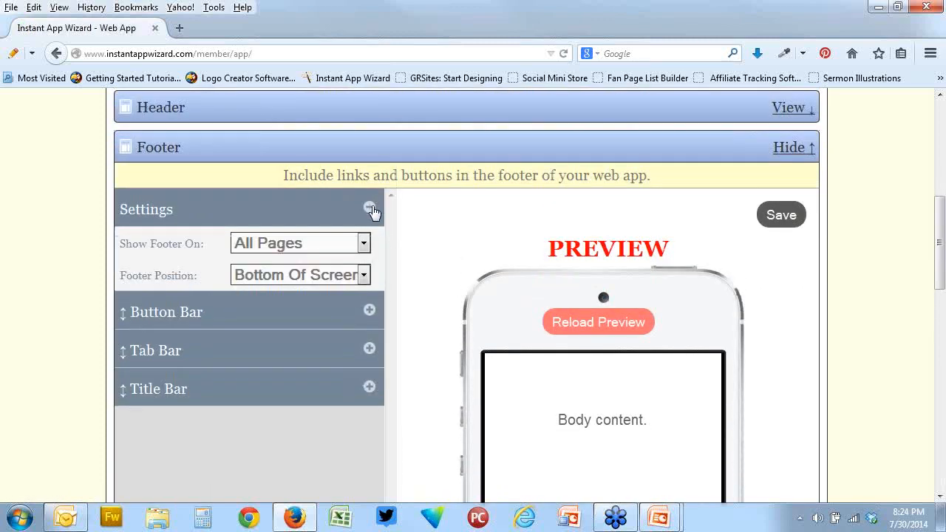
pyautogui.scroll(-6, 453, 344)
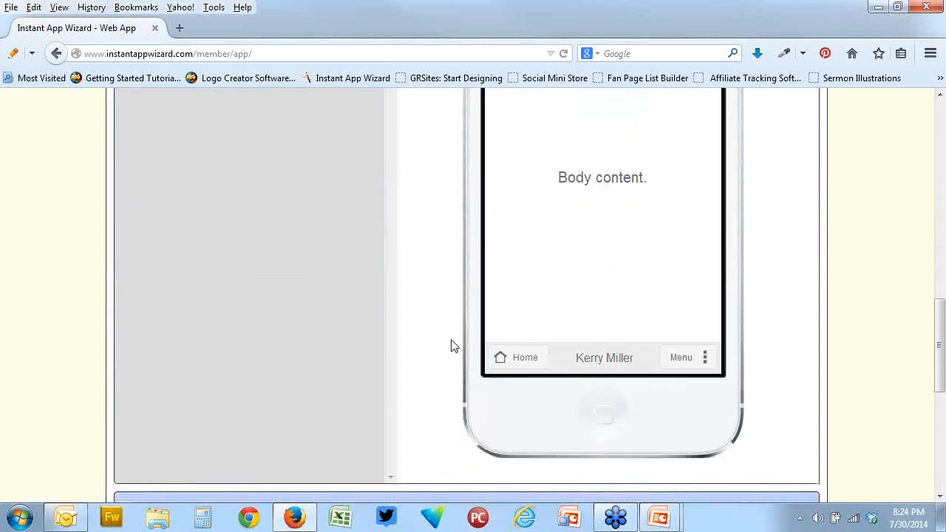
pyautogui.scroll(5, 439, 341)
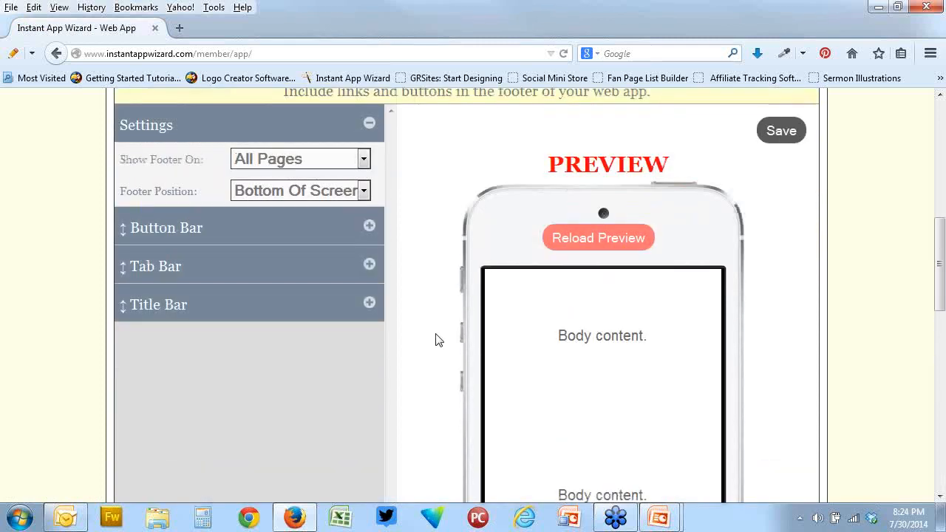
# Review the footer's Tab Bar and Title Bar options, including the left button and Title Bar Settings, and collapse them again
pyautogui.click(368, 269)
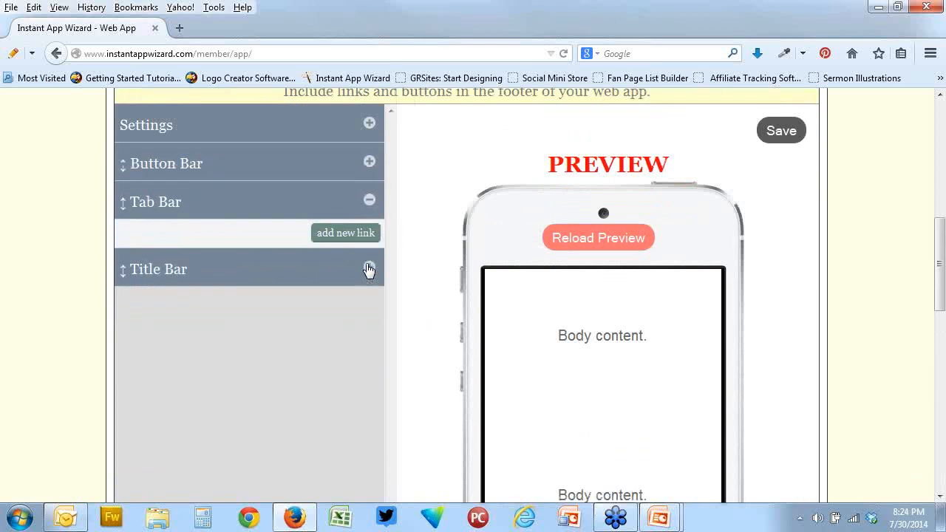
pyautogui.click(368, 270)
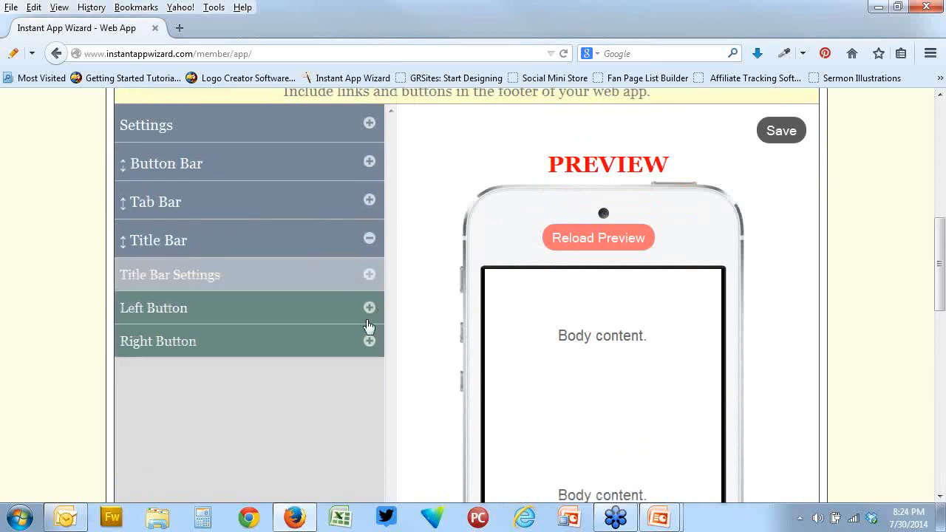
pyautogui.click(370, 309)
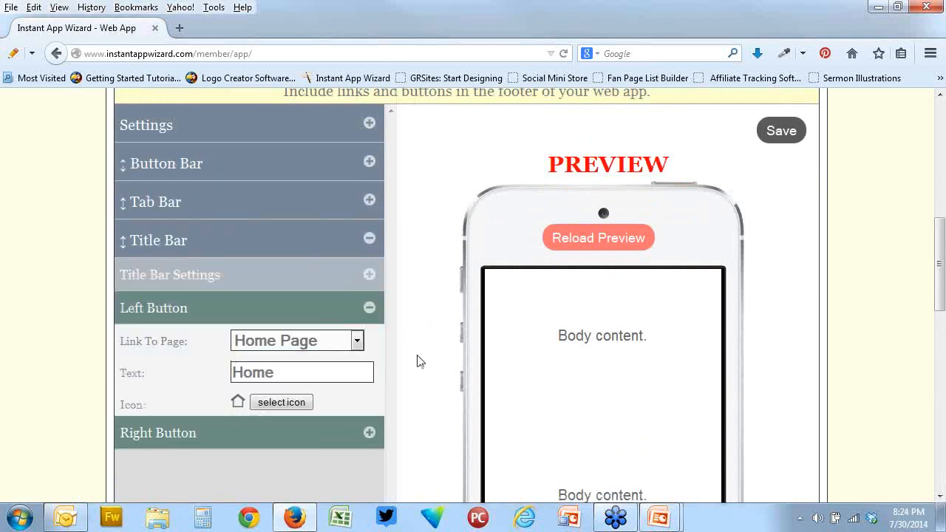
pyautogui.scroll(-5, 473, 385)
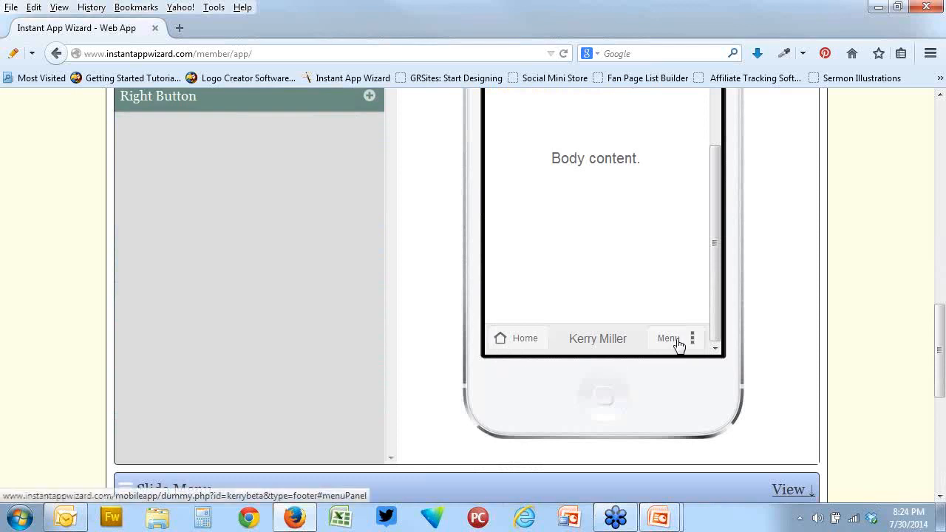
pyautogui.scroll(3, 399, 322)
pyautogui.scroll(5, 399, 322)
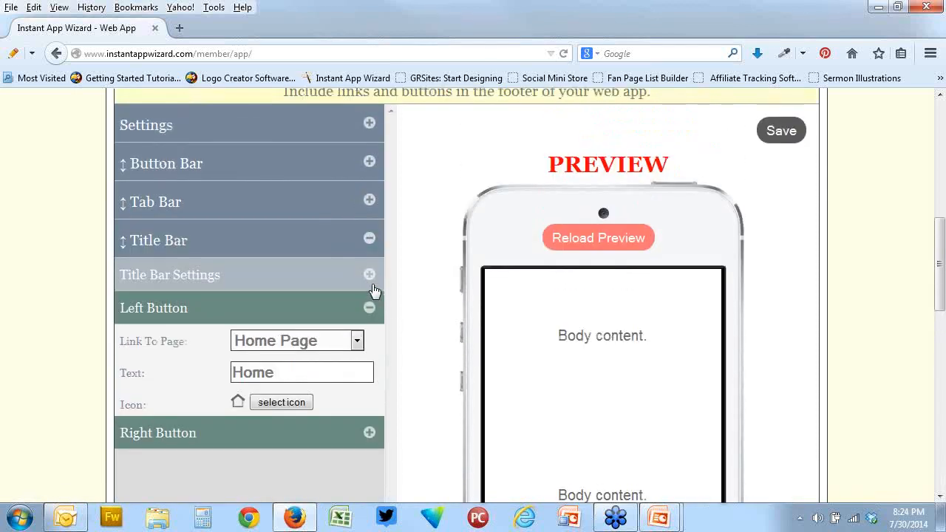
pyautogui.click(370, 279)
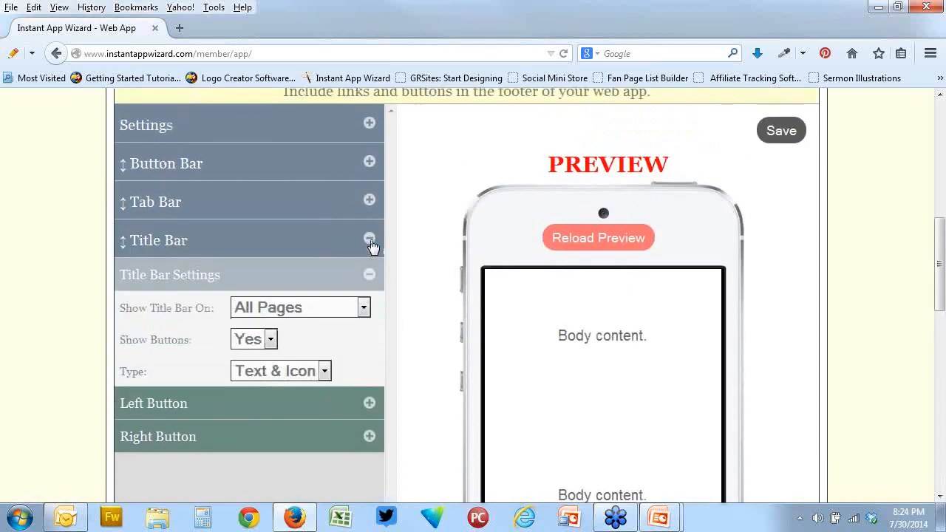
pyautogui.click(369, 240)
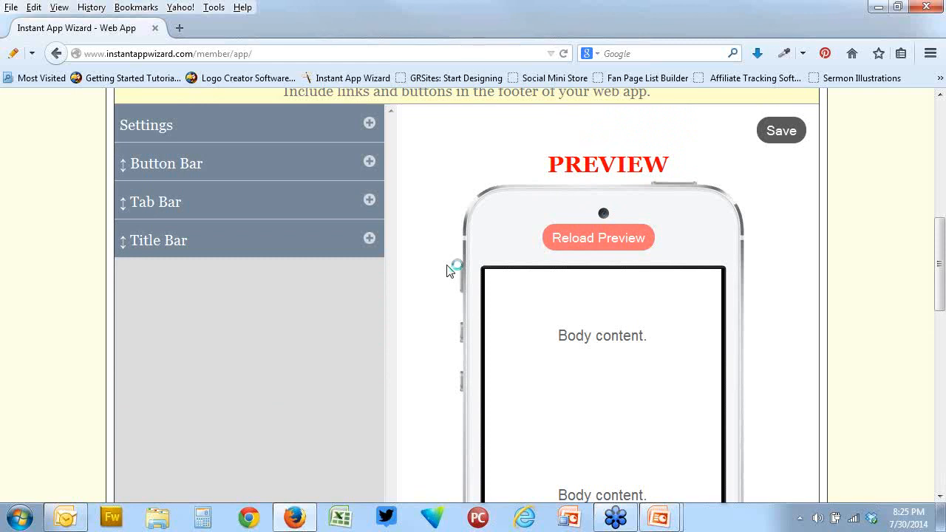
# Close the Footer section and open the Slide Menu section with its settings, links and preview
pyautogui.scroll(2, 444, 248)
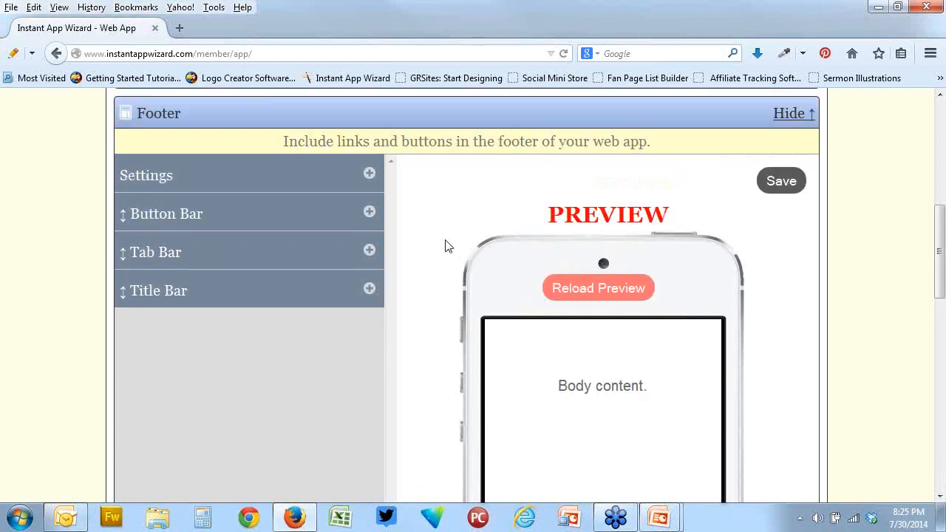
pyautogui.click(675, 148)
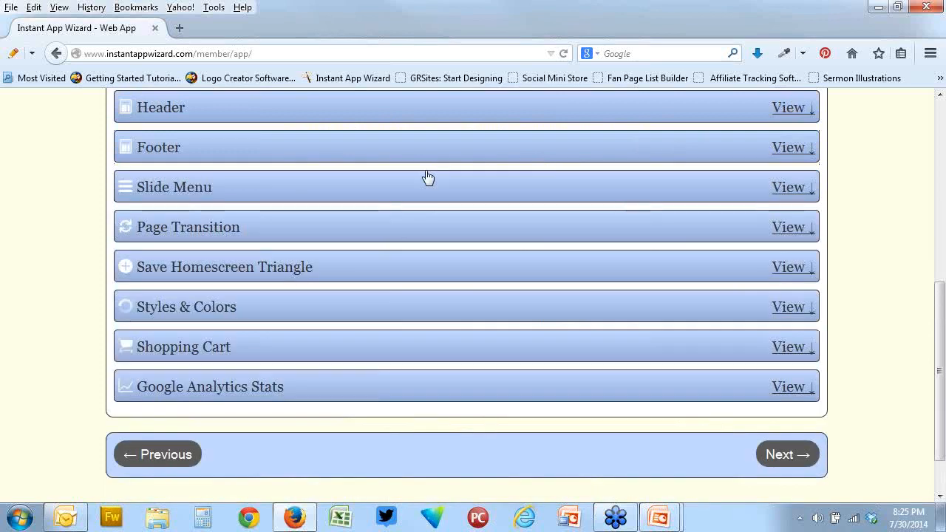
pyautogui.click(264, 191)
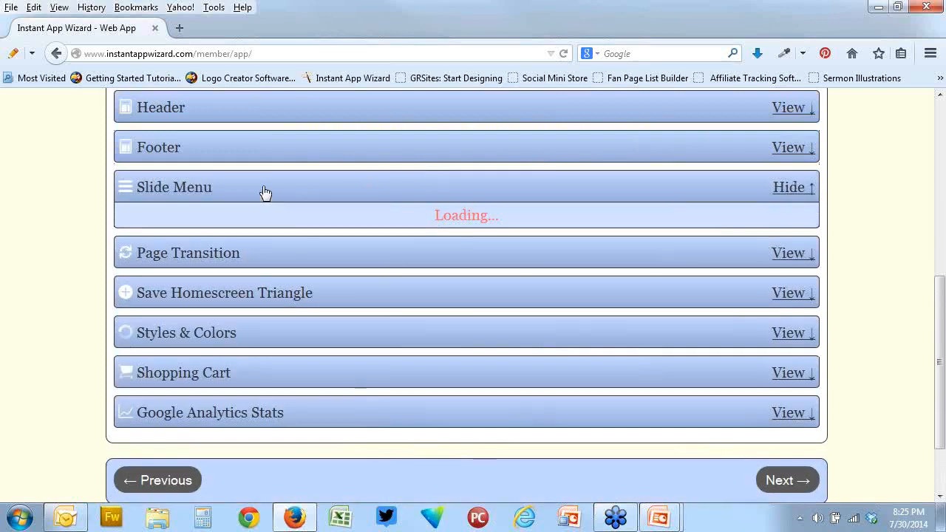
pyautogui.scroll(-1, 439, 274)
pyautogui.scroll(-4, 439, 273)
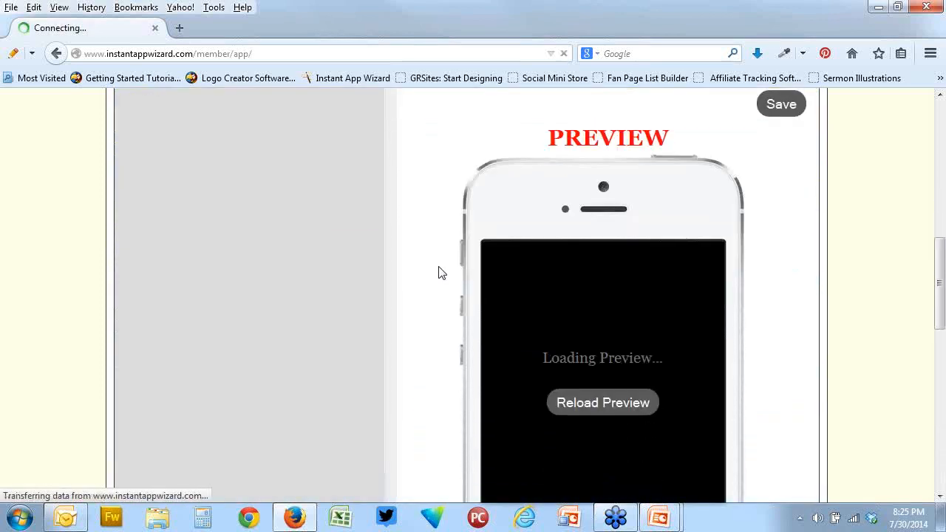
pyautogui.scroll(2, 438, 274)
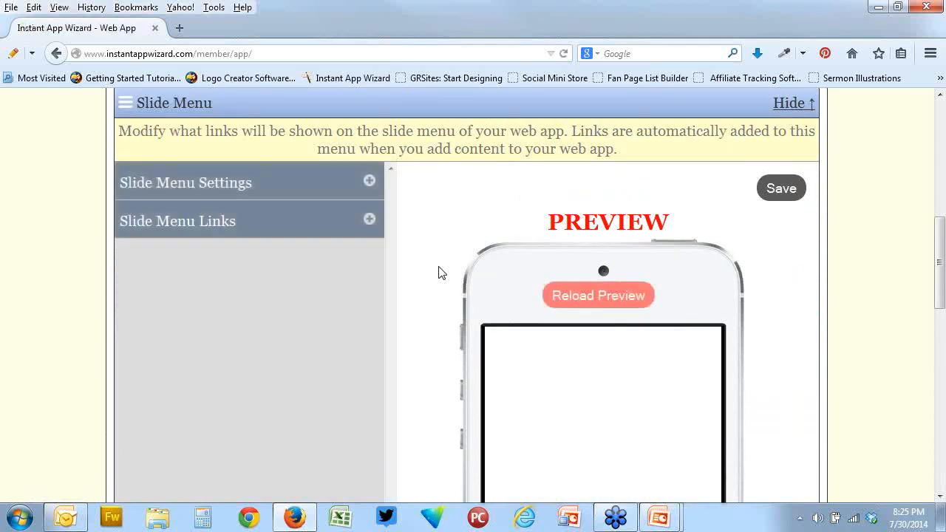
# Expand Slide Menu Settings and set the menu to show on the Left Side with the Push display method
pyautogui.scroll(-2, 438, 272)
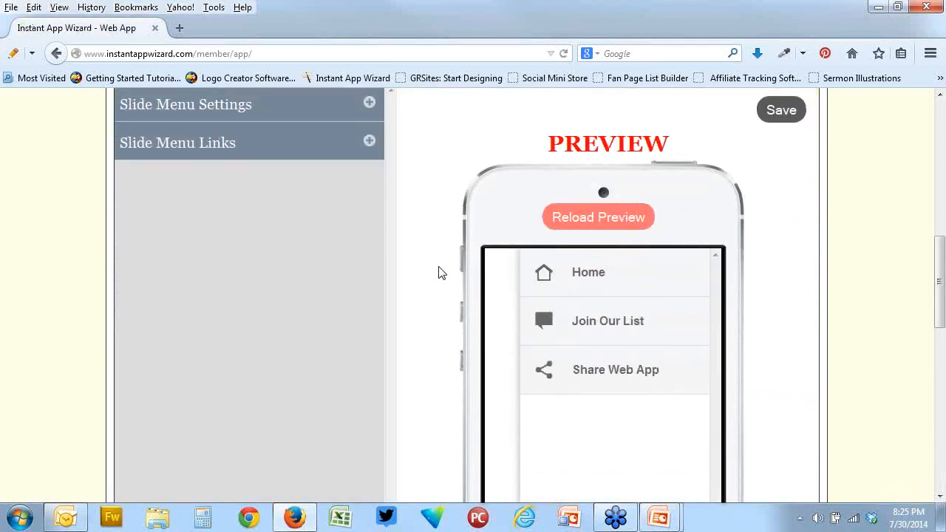
pyautogui.scroll(2, 439, 271)
pyautogui.click(370, 182)
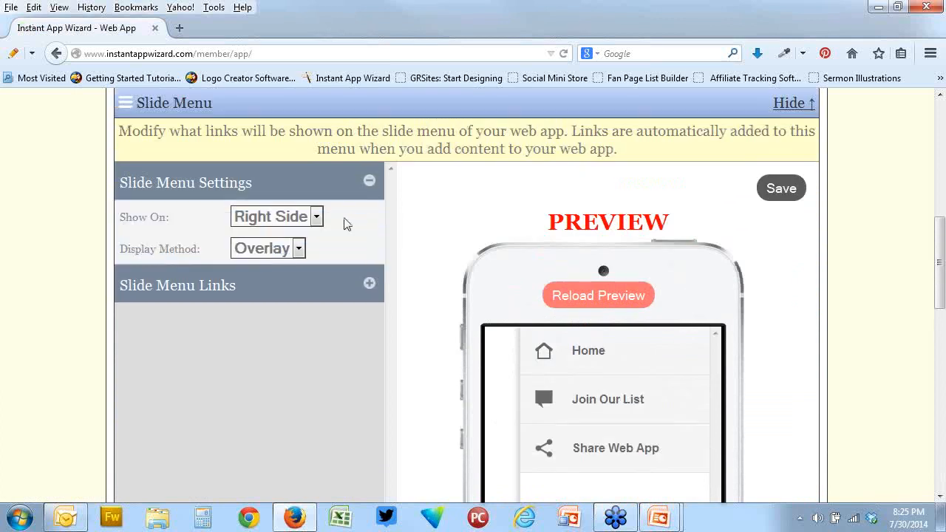
pyautogui.click(316, 216)
pyautogui.click(309, 237)
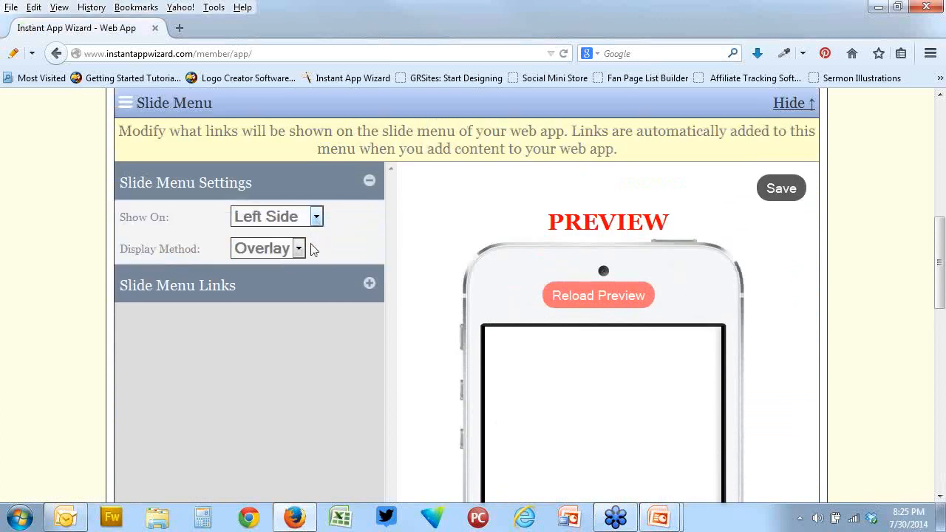
pyautogui.click(298, 248)
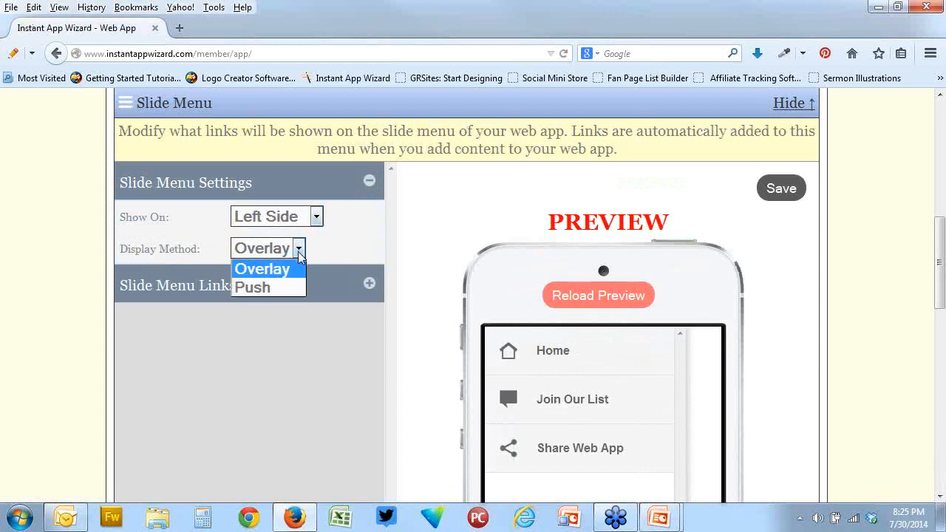
pyautogui.click(283, 288)
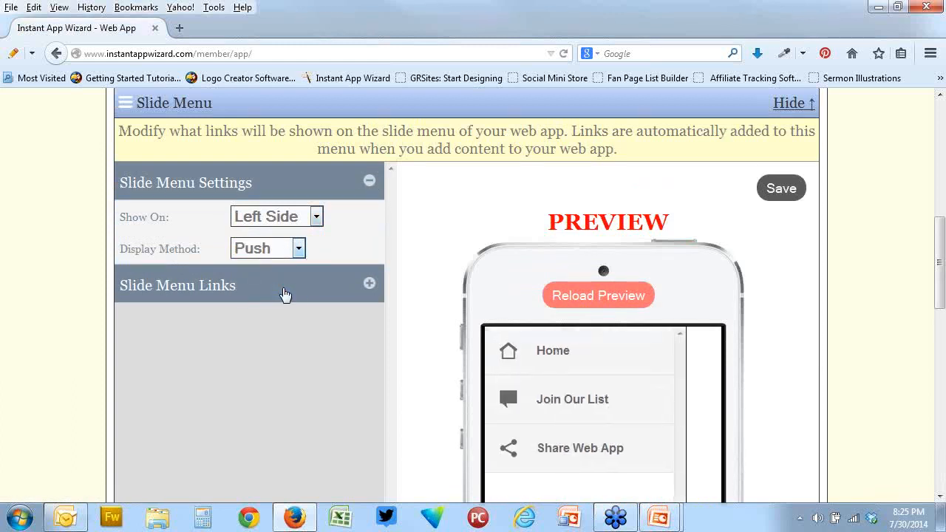
pyautogui.click(299, 250)
pyautogui.click(299, 252)
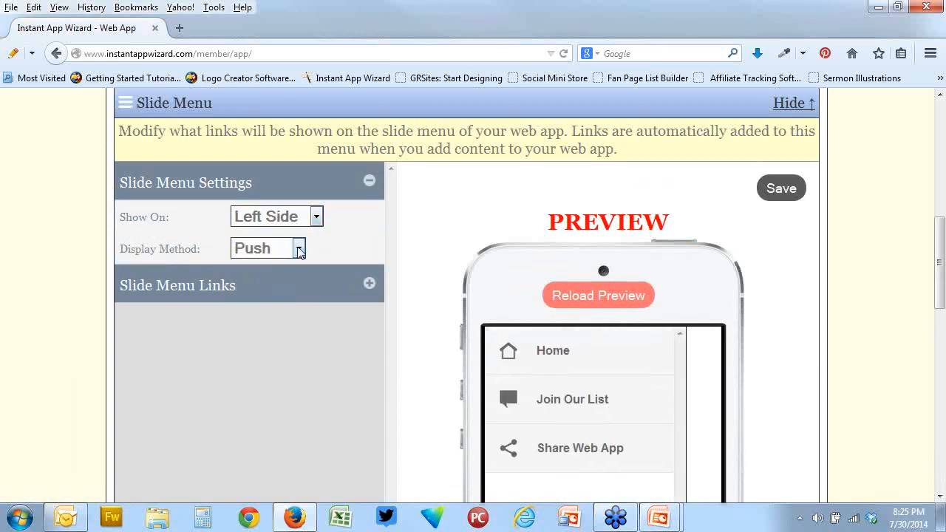
# Review the Home, Join Our List and Share Web App options under Slide Menu Links, and close the Slide Menu section
pyautogui.click(369, 286)
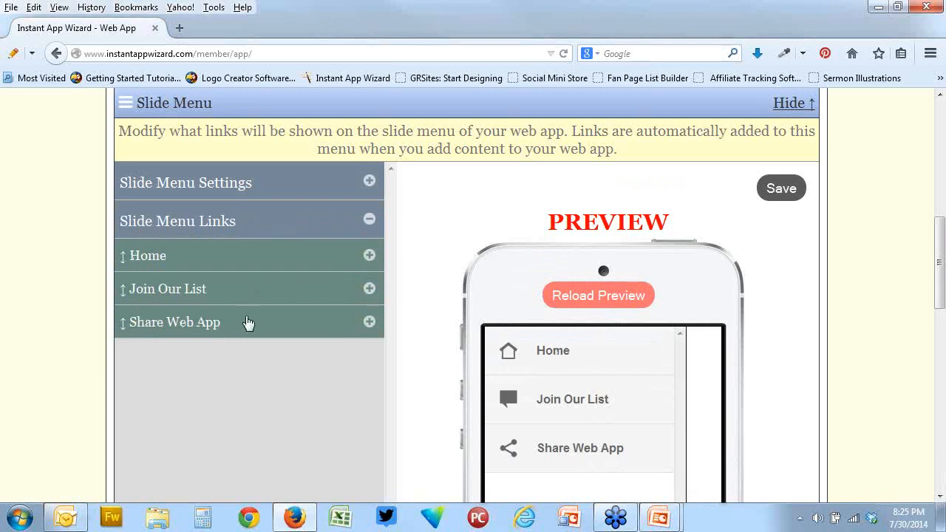
pyautogui.click(370, 255)
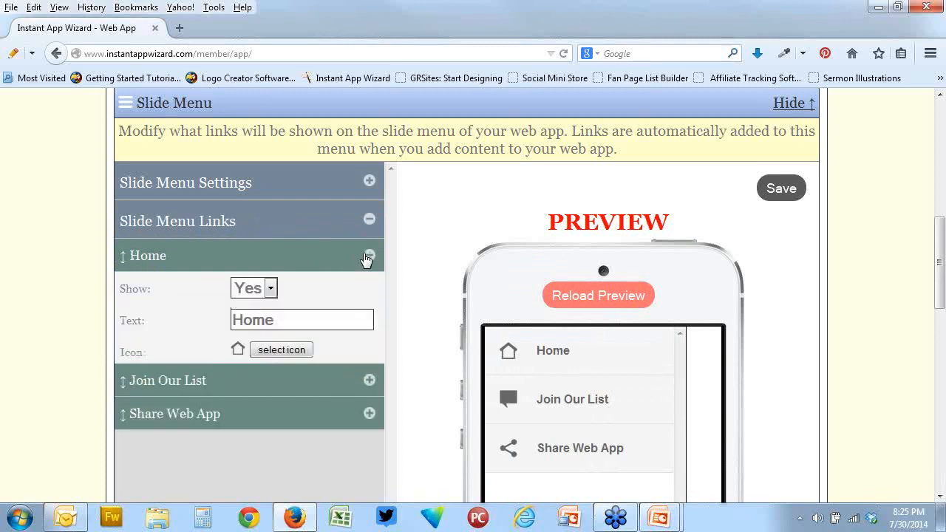
pyautogui.click(369, 381)
pyautogui.click(372, 418)
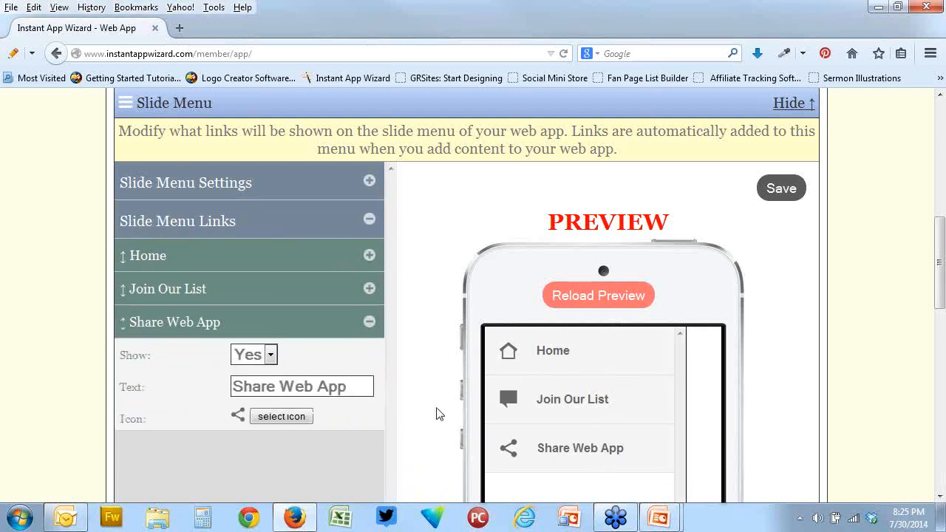
pyautogui.click(370, 218)
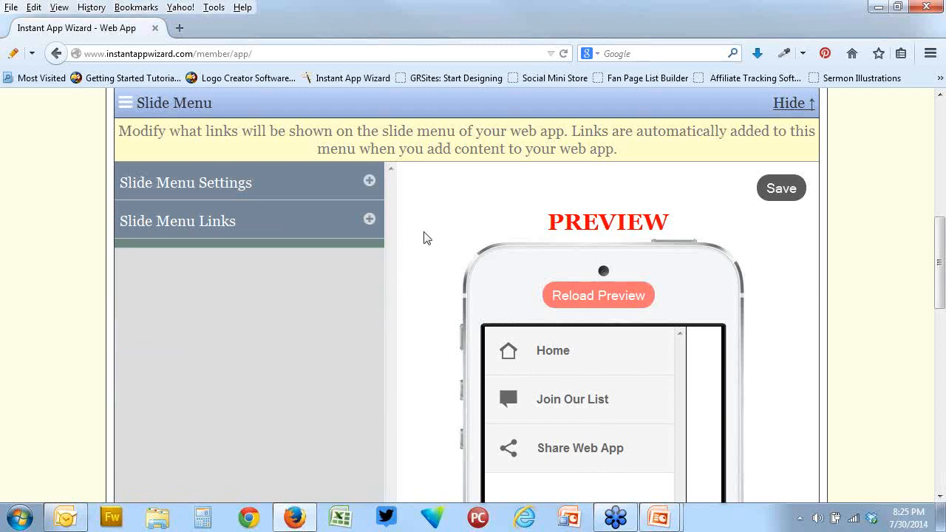
pyautogui.scroll(4, 750, 264)
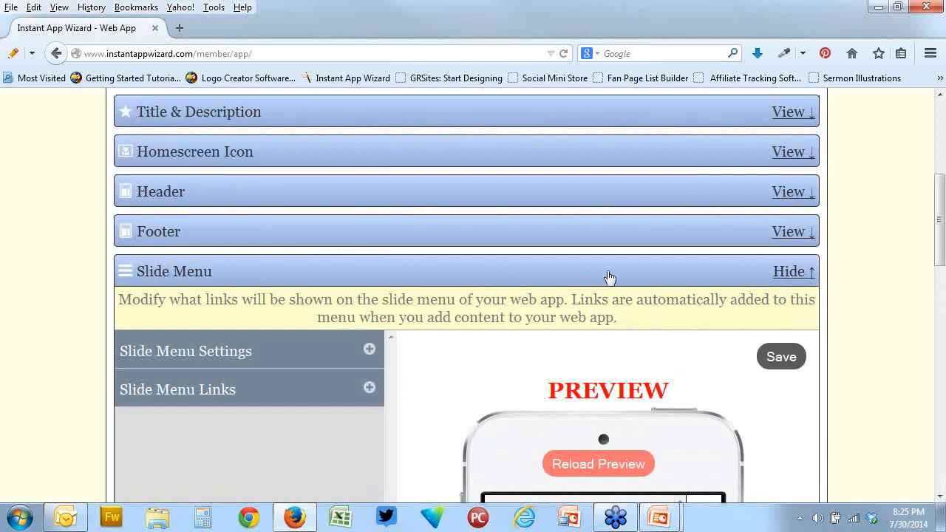
pyautogui.click(536, 278)
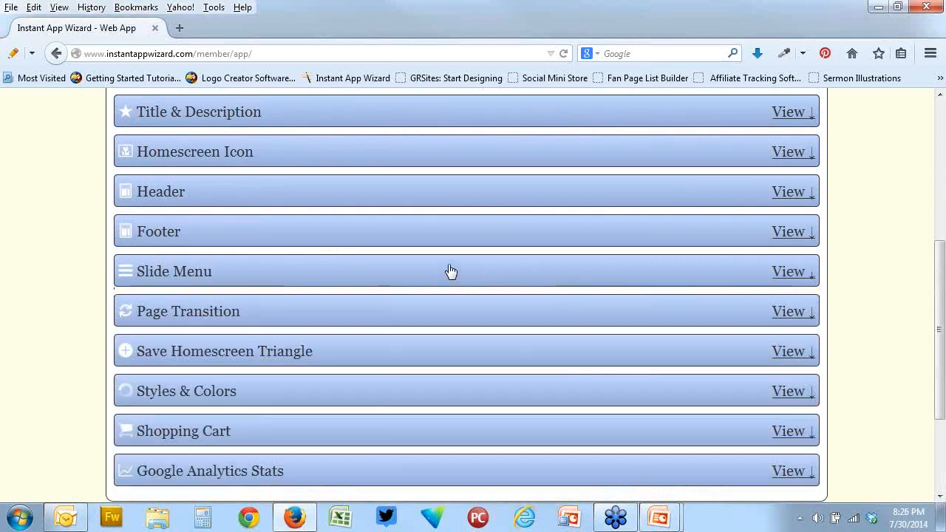
# Open the Page Transition section and set the page transition to None
pyautogui.scroll(-2, 428, 274)
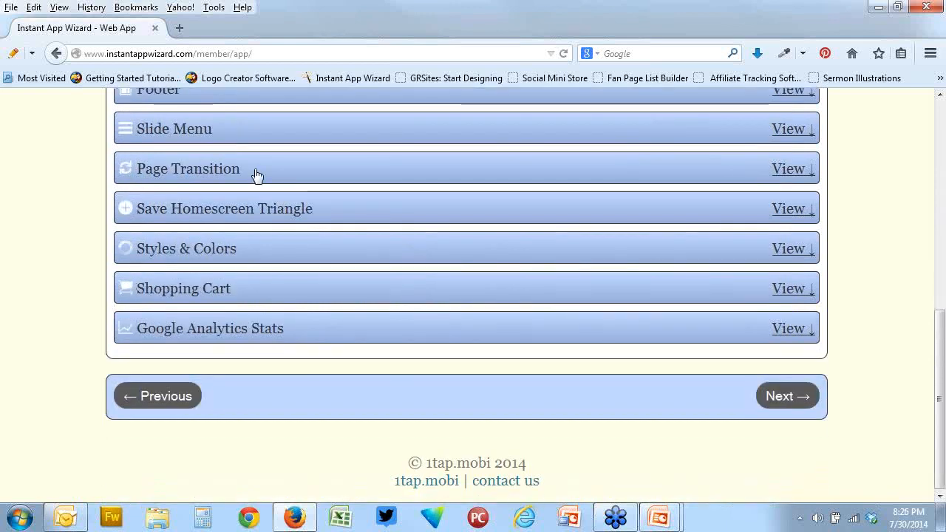
pyautogui.click(257, 175)
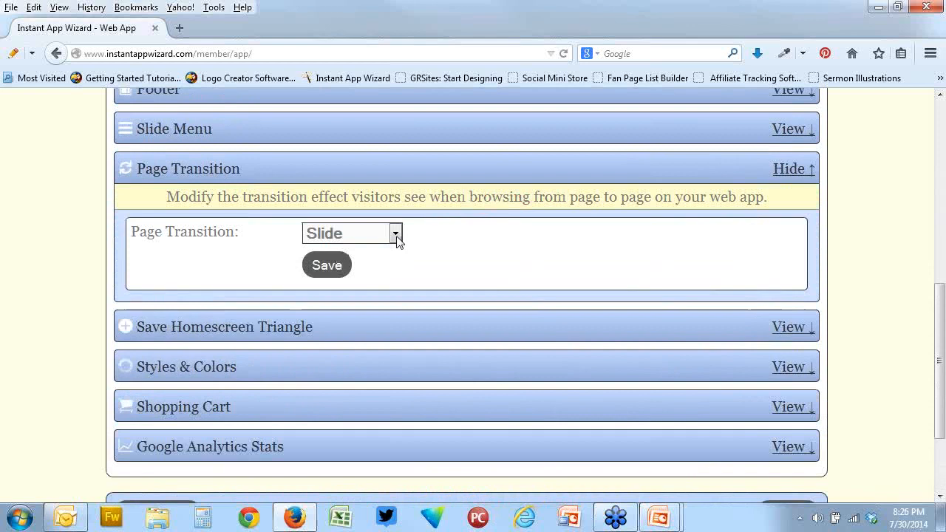
pyautogui.click(395, 233)
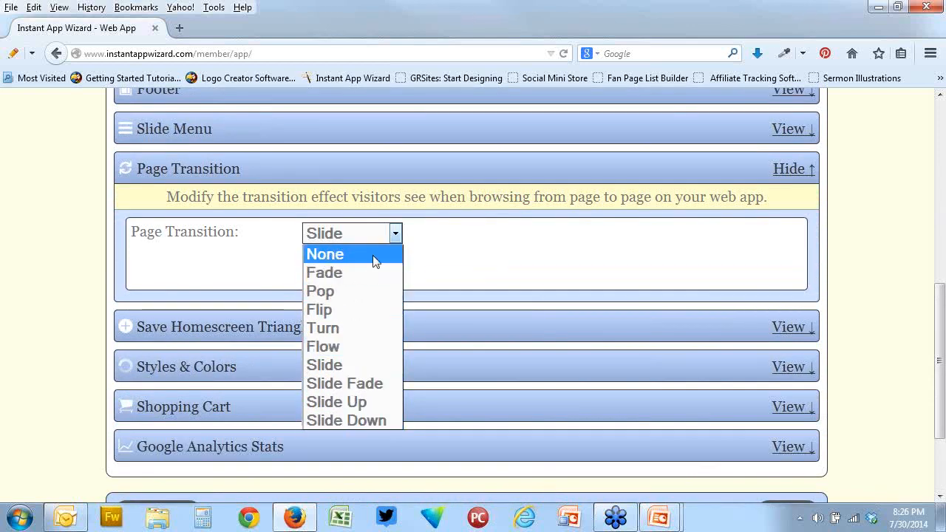
pyautogui.click(350, 254)
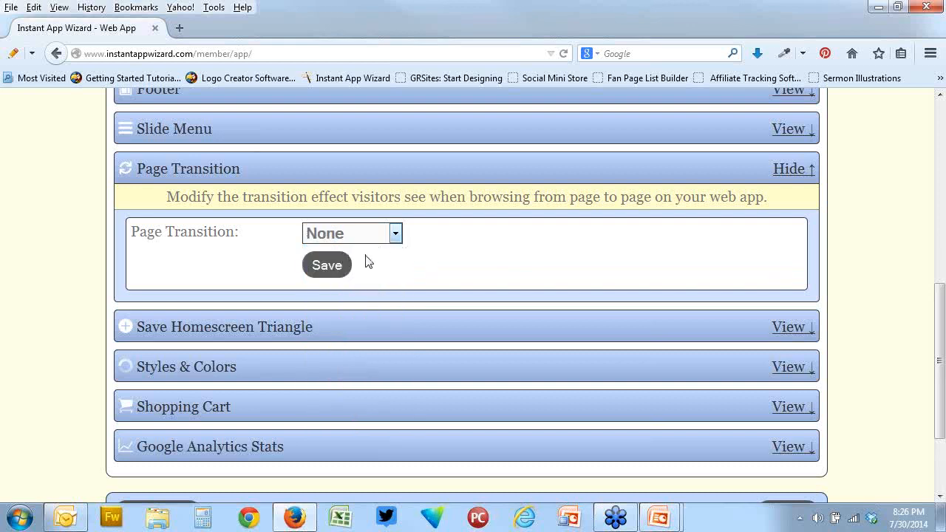
# Open the Save Homescreen Triangle section, set Show Bookmark Triangle to Yes and save it
pyautogui.click(445, 330)
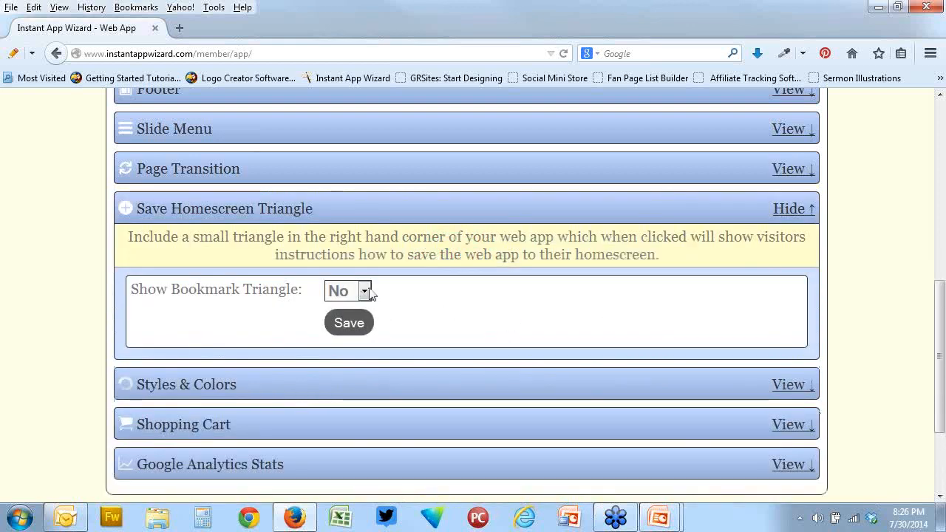
pyautogui.click(365, 291)
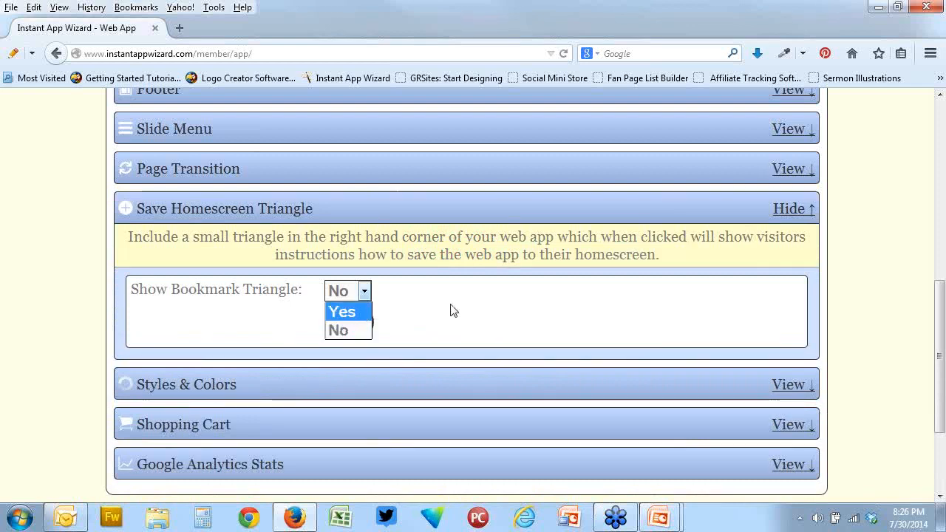
pyautogui.click(354, 315)
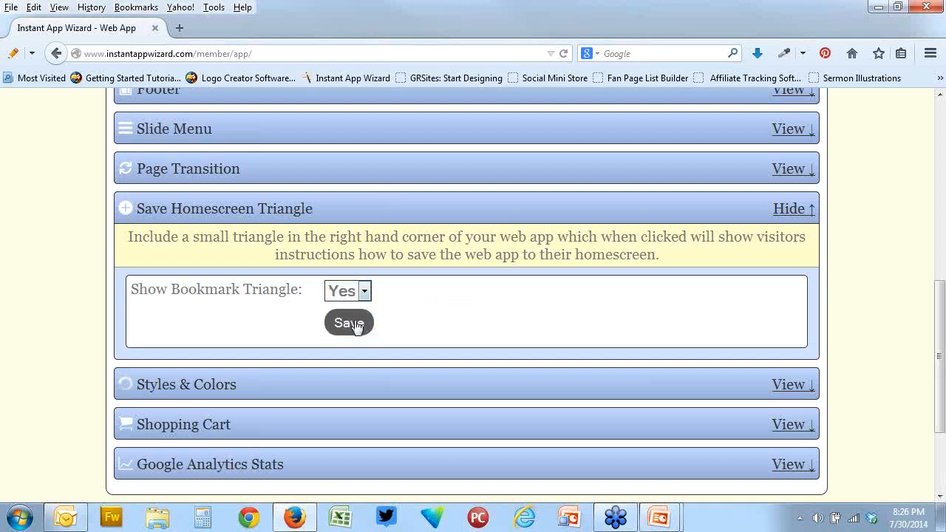
pyautogui.click(358, 324)
# Open the web app's preview and reload it to check the bookmark triangle above the footer
pyautogui.scroll(5, 443, 289)
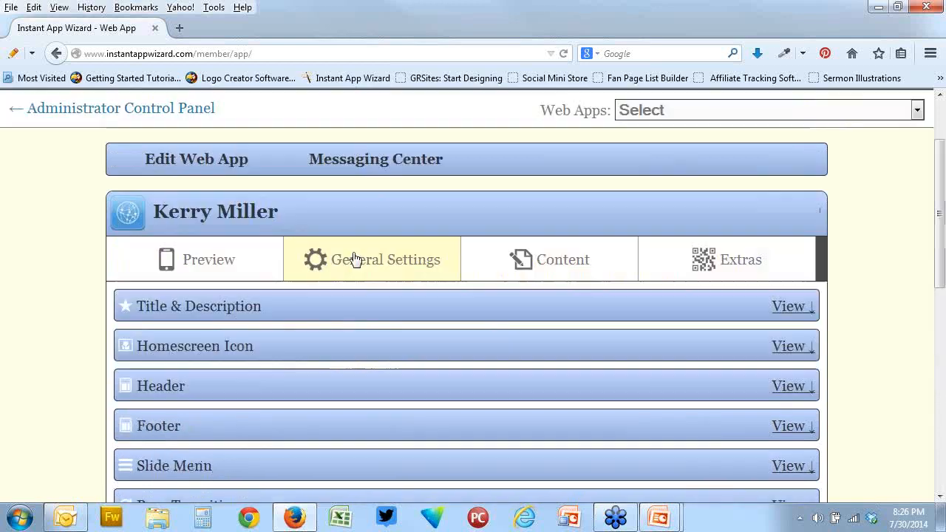
pyautogui.click(231, 259)
pyautogui.scroll(-3, 767, 298)
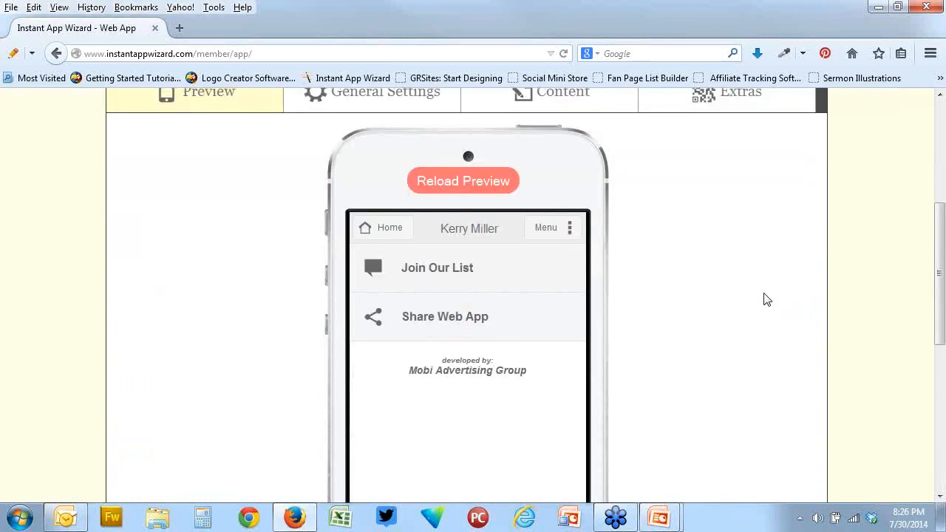
pyautogui.scroll(-1, 767, 298)
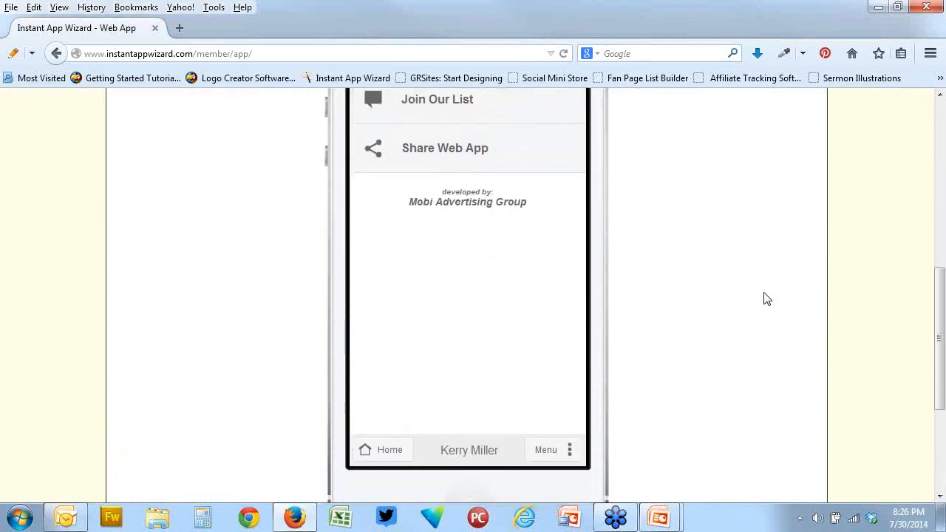
pyautogui.rightClick(716, 261)
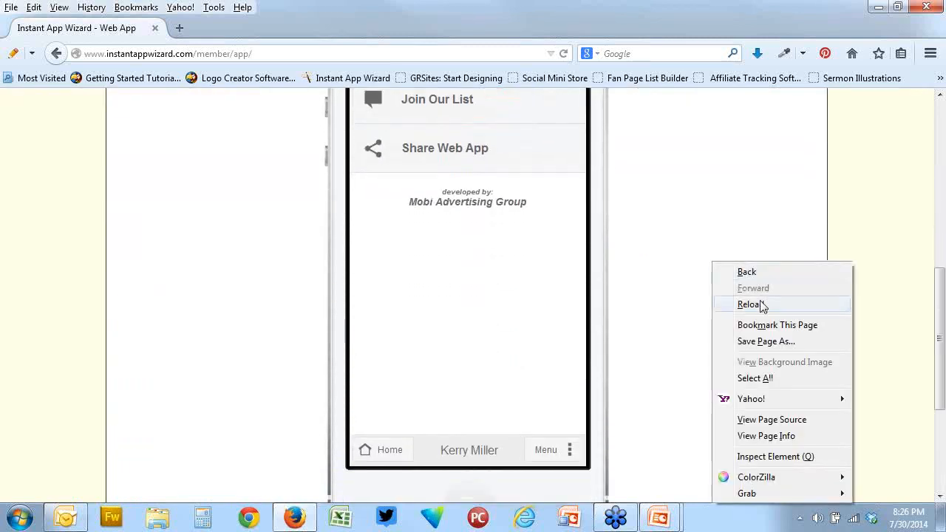
pyautogui.click(742, 303)
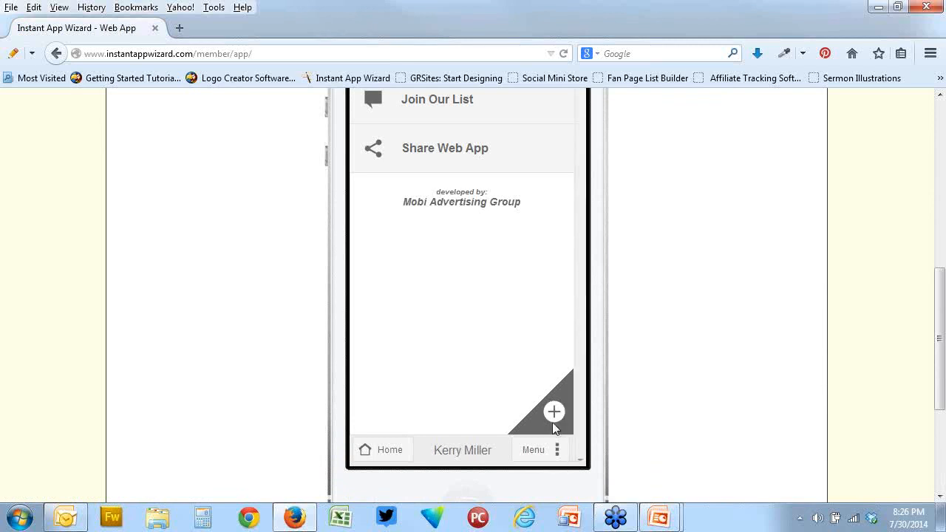
# Open the save-to-homescreen instructions from the preview's bookmark triangle, view them and return to the app's home page
pyautogui.click(556, 413)
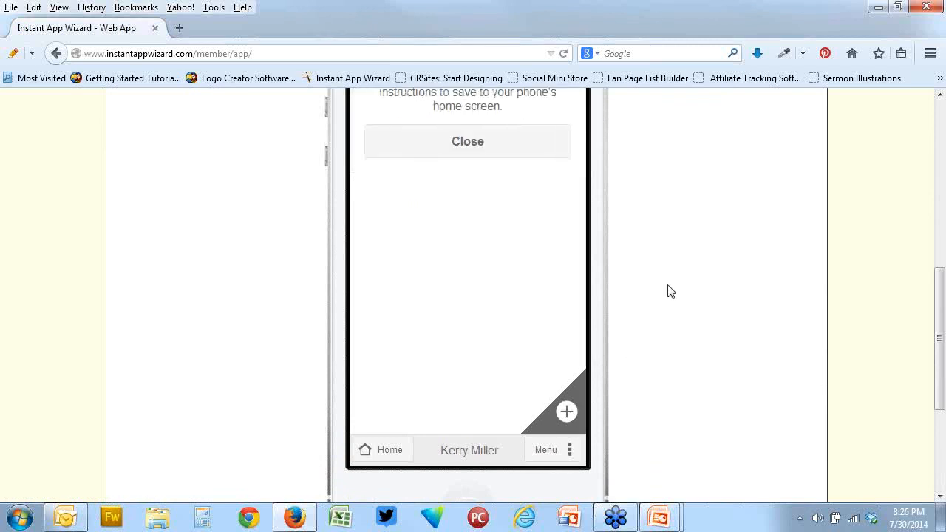
pyautogui.scroll(3, 669, 289)
pyautogui.scroll(-4, 669, 289)
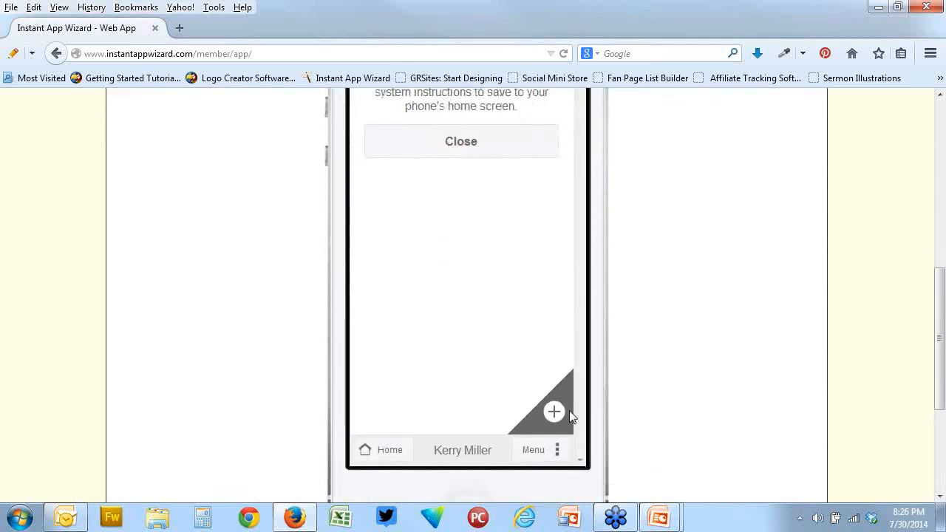
pyautogui.click(555, 413)
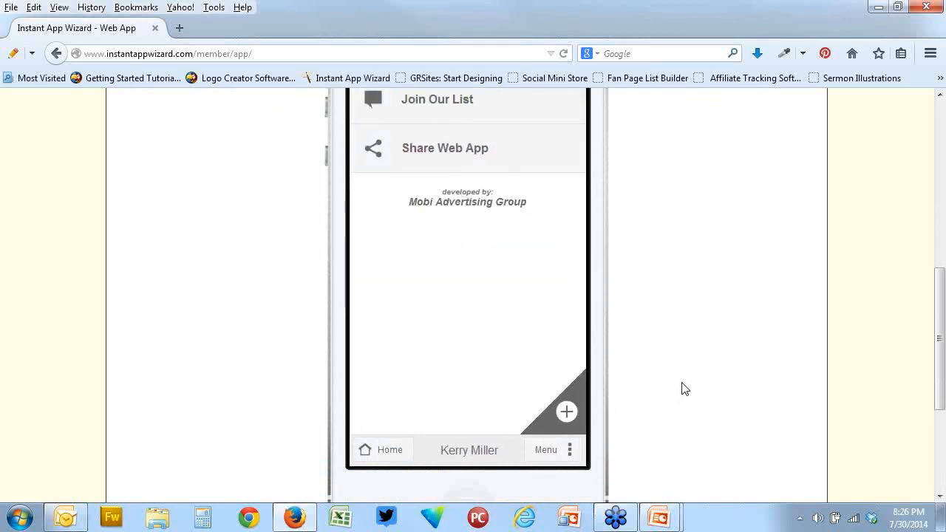
# Return to the General Settings, set Show Bookmark Triangle to No under Save Homescreen Triangle and save it
pyautogui.scroll(4, 686, 390)
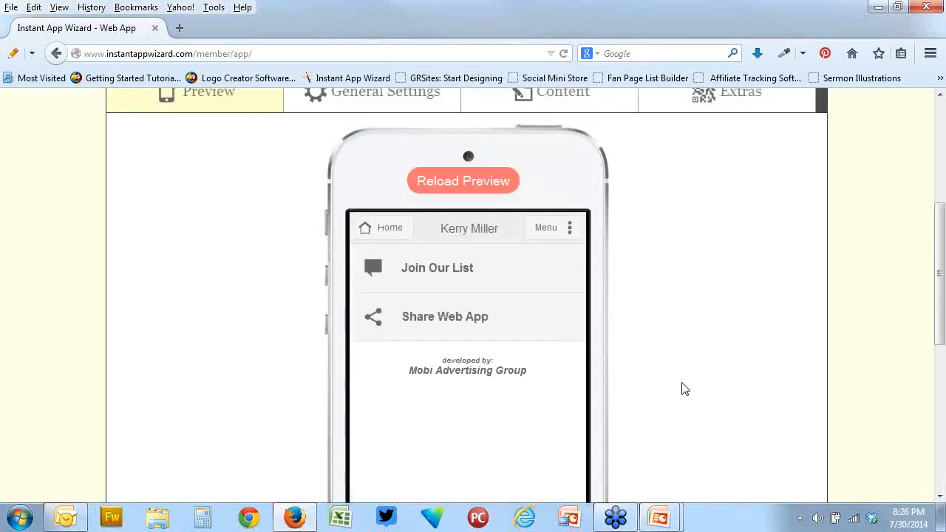
pyautogui.scroll(2, 685, 389)
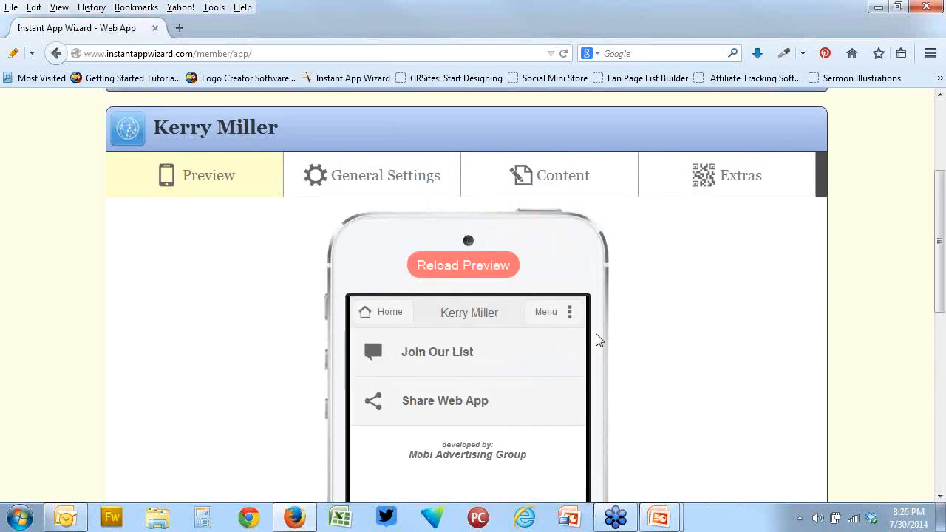
pyautogui.click(413, 178)
pyautogui.scroll(-5, 481, 280)
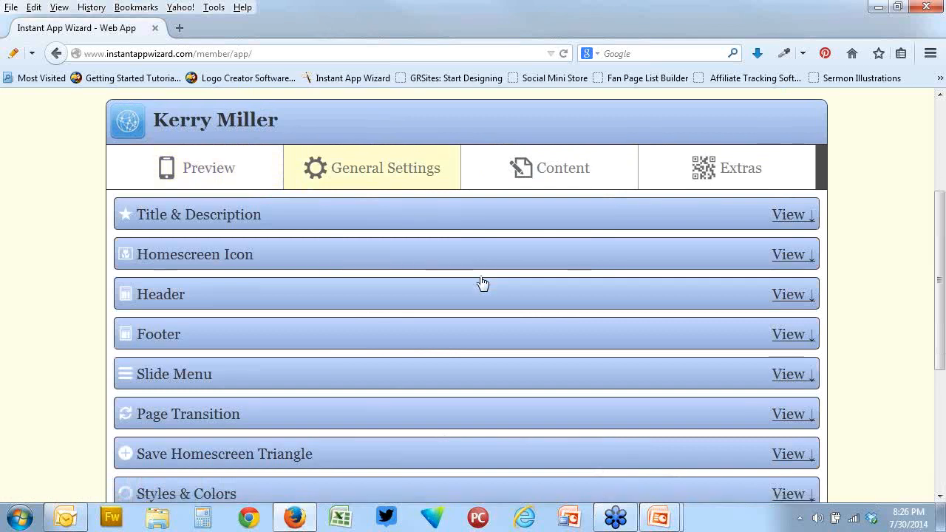
pyautogui.click(782, 210)
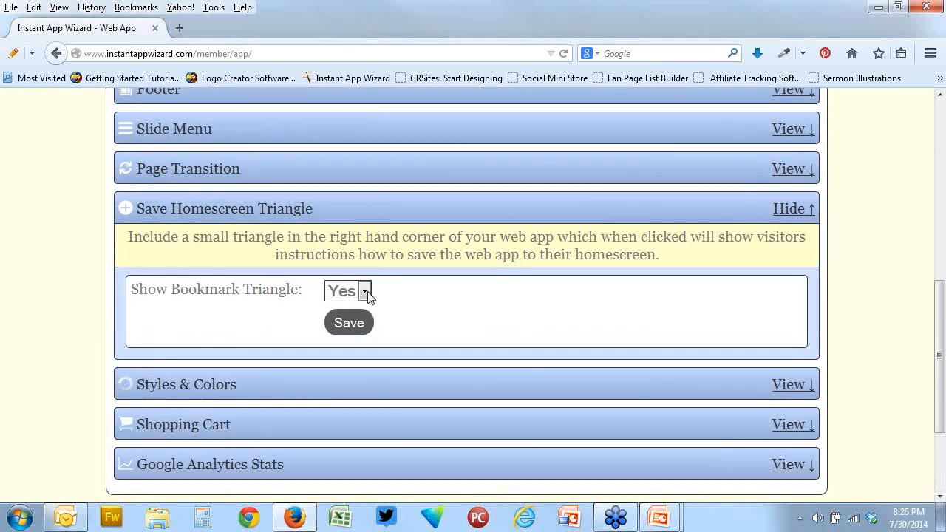
pyautogui.click(364, 290)
pyautogui.click(365, 330)
pyautogui.click(367, 332)
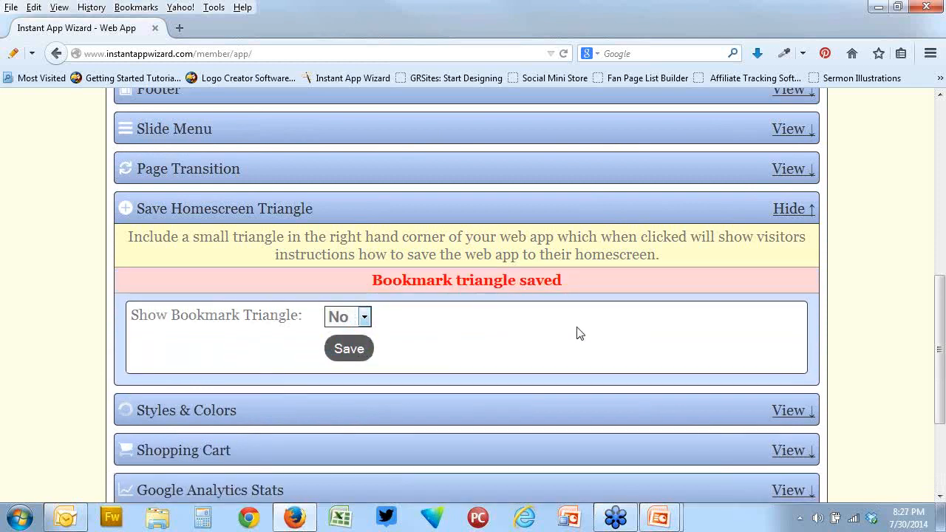
# Open the Styles & Colors section and review the Simple color options for the header, footer, buttons and app background
pyautogui.scroll(-3, 666, 318)
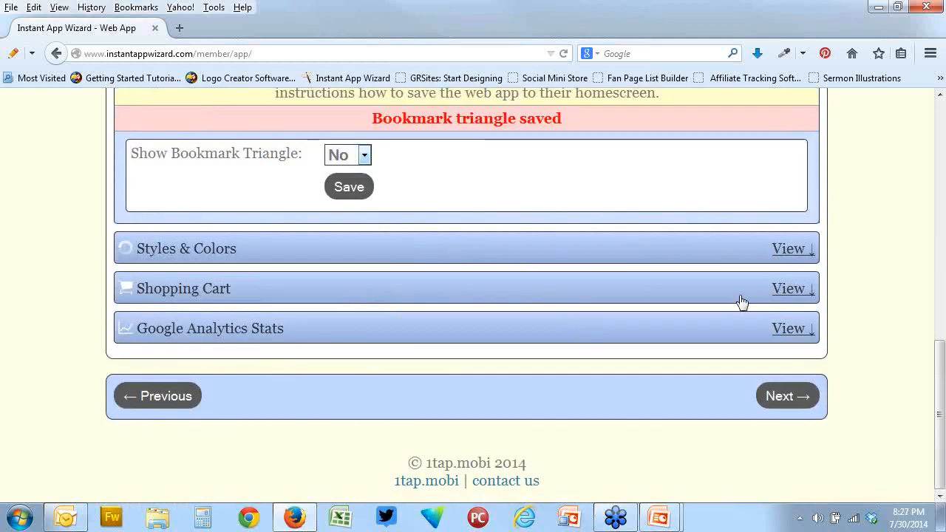
pyautogui.click(790, 249)
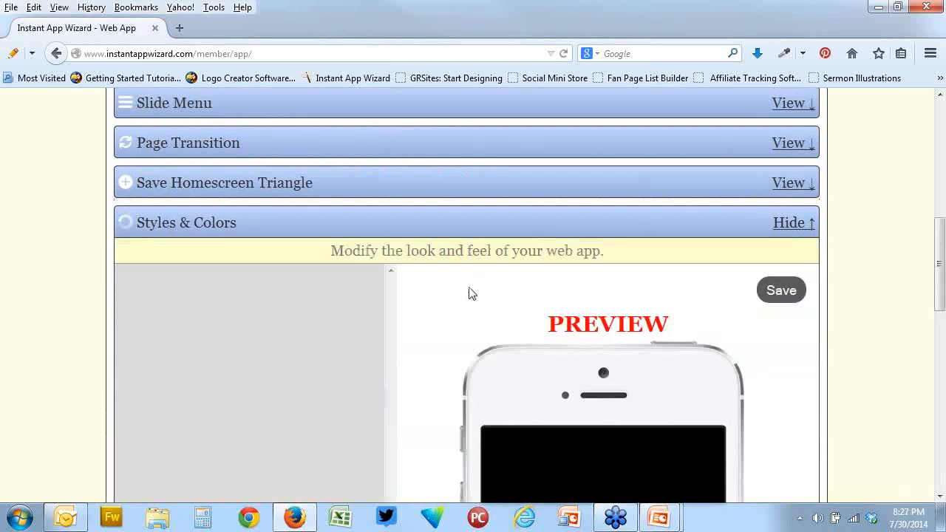
pyautogui.scroll(-2, 471, 294)
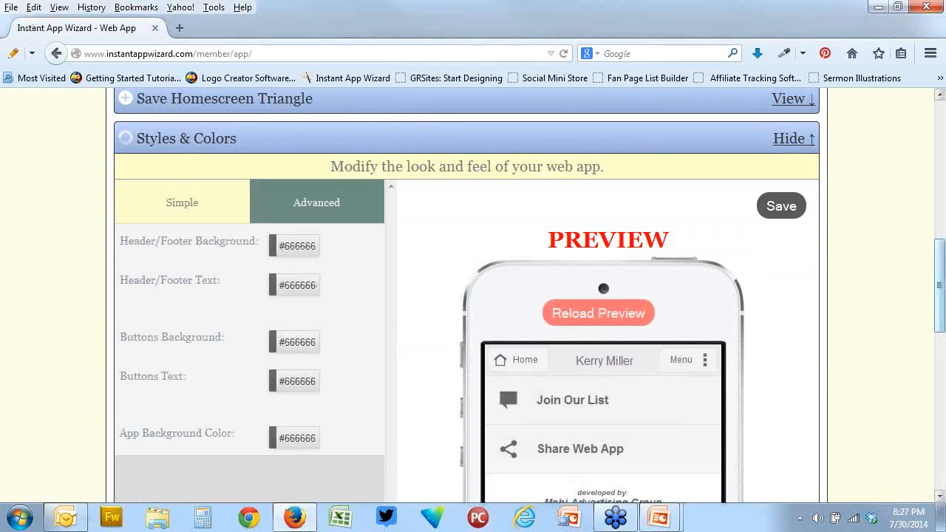
pyautogui.scroll(-2, 412, 262)
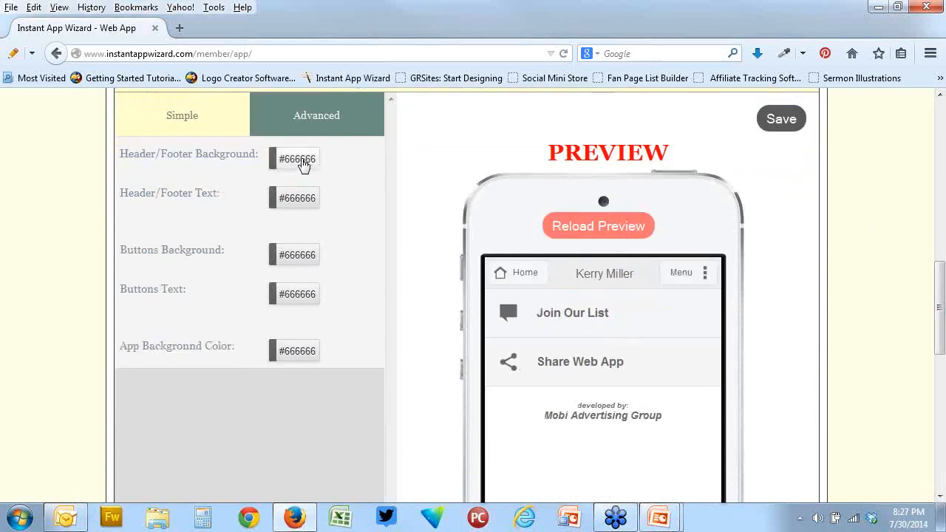
# Set the Header/Footer Background color to red #db2212 and the Header/Footer Text color to dark grey #2b2525
pyautogui.click(299, 160)
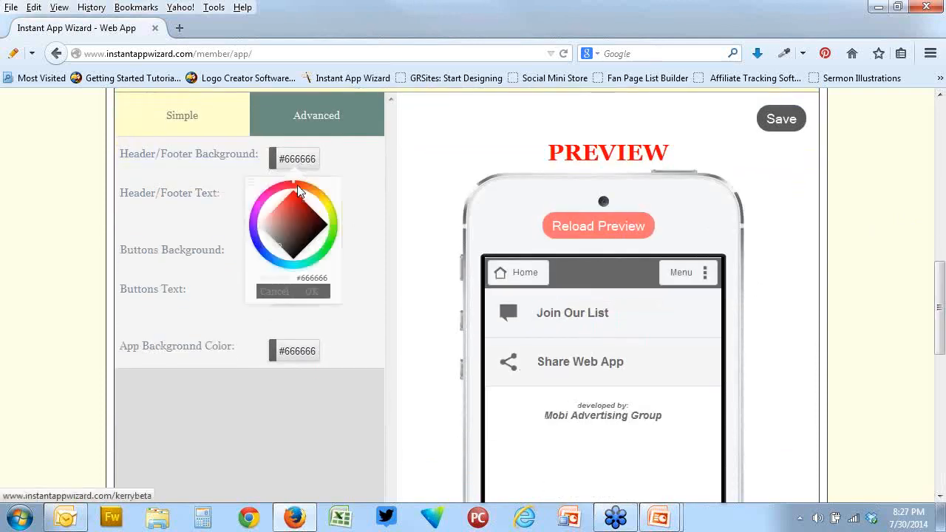
pyautogui.click(298, 198)
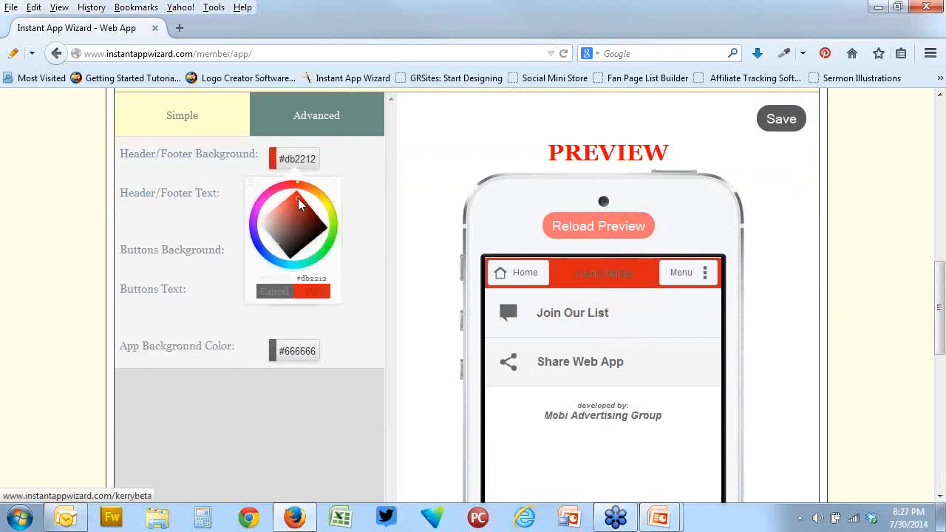
pyautogui.click(314, 296)
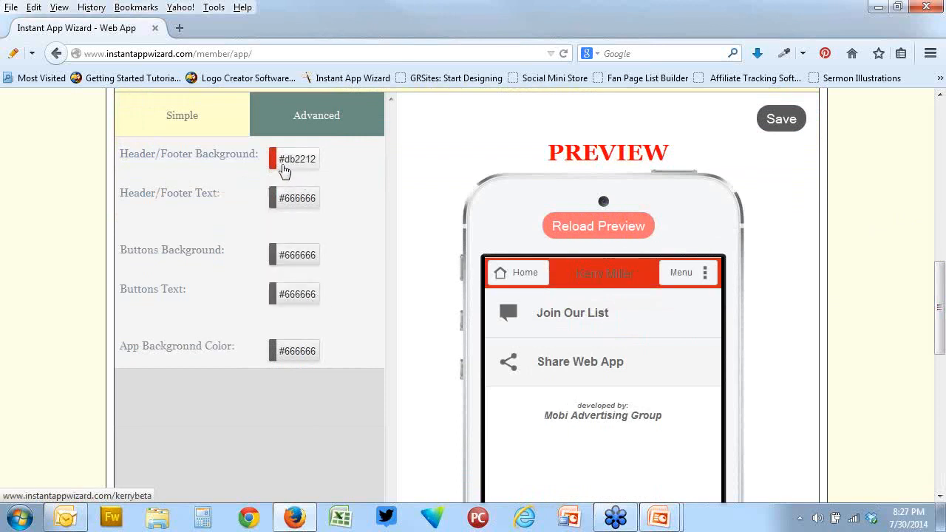
pyautogui.click(302, 210)
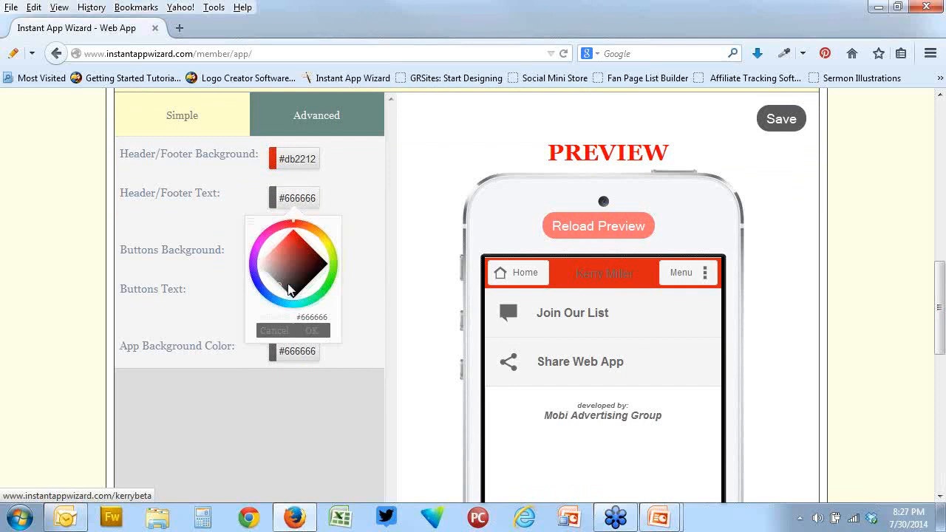
pyautogui.click(291, 288)
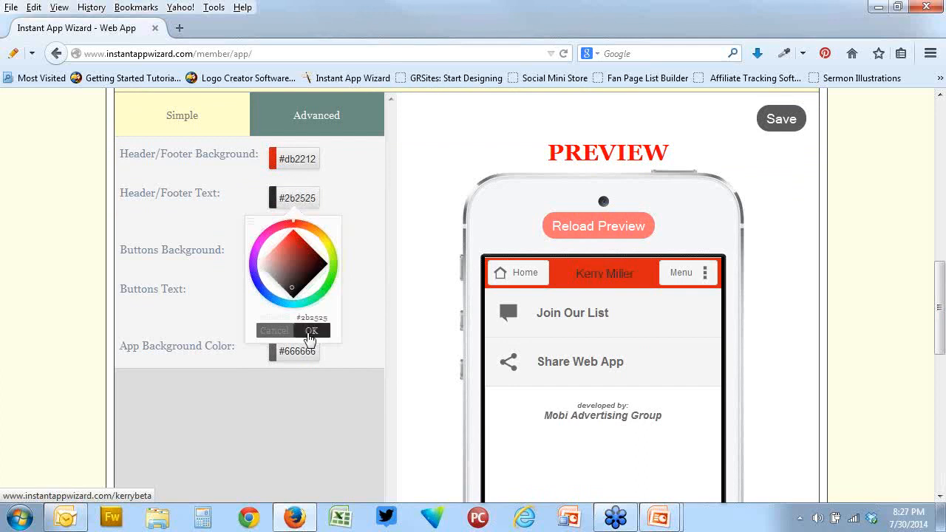
pyautogui.click(310, 332)
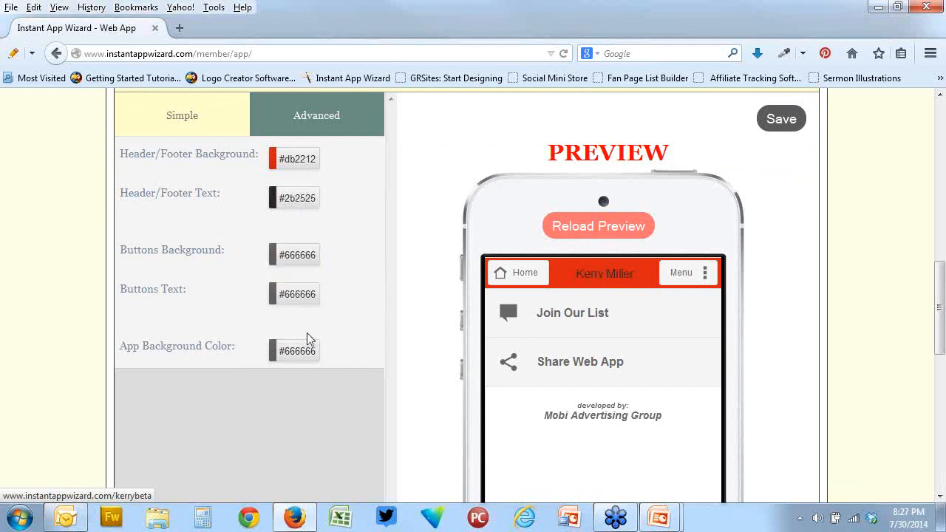
# Set the Buttons Background color to green #66cc2f and the Buttons Text color to red #bf1515
pyautogui.click(298, 253)
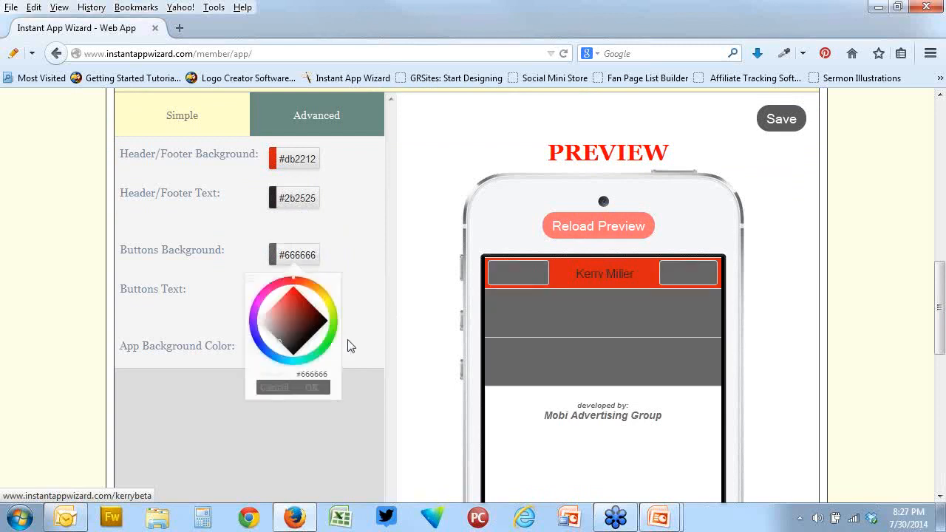
pyautogui.click(333, 328)
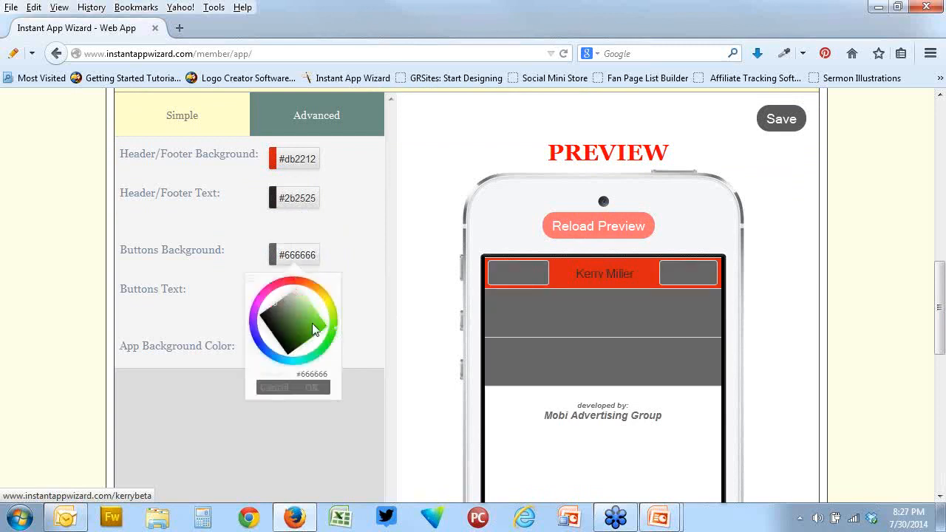
pyautogui.click(312, 324)
pyautogui.click(313, 387)
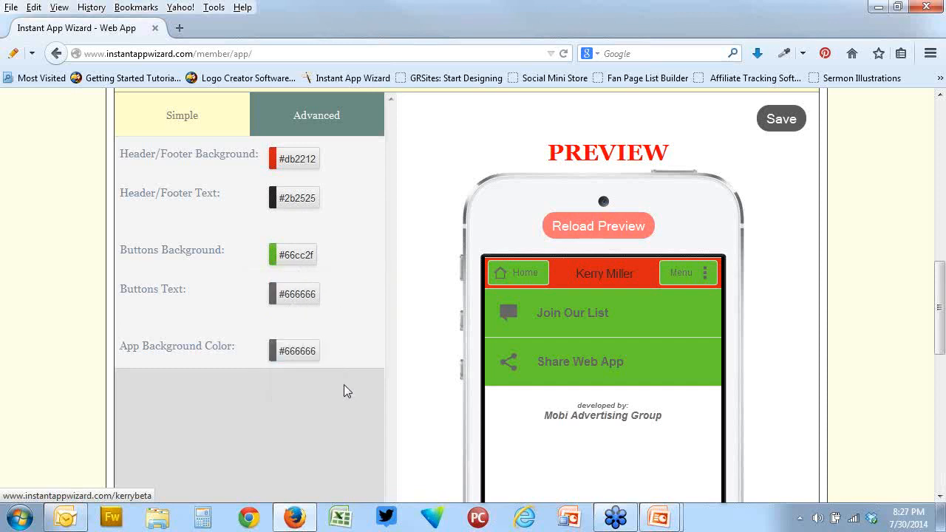
pyautogui.scroll(-4, 376, 381)
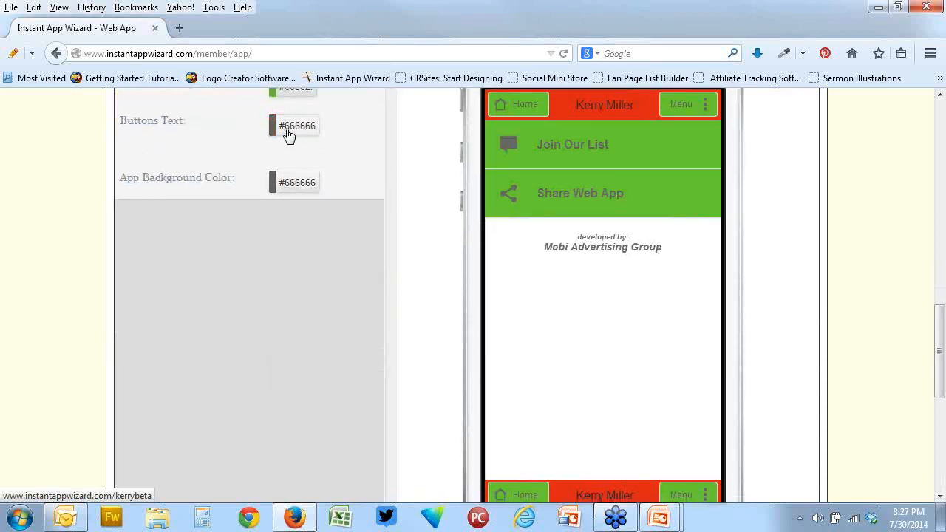
pyautogui.click(288, 135)
pyautogui.click(298, 170)
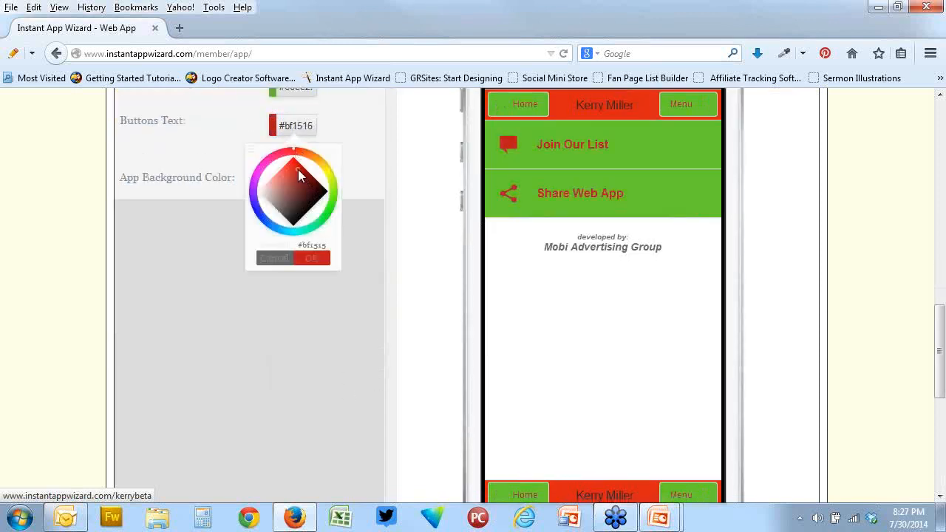
pyautogui.click(415, 209)
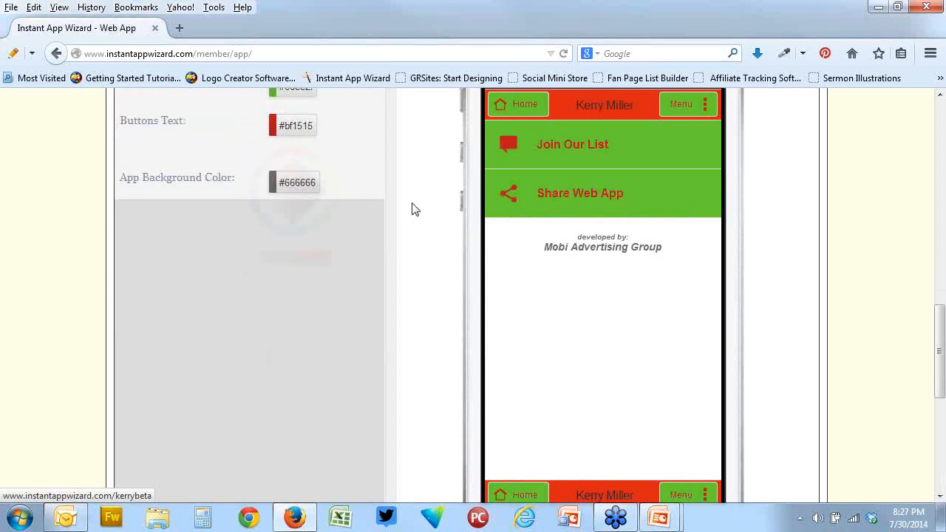
# Set the App Background Color to light grey #e8e1e1 and look over the whole phone preview
pyautogui.scroll(1, 429, 216)
pyautogui.scroll(1, 428, 215)
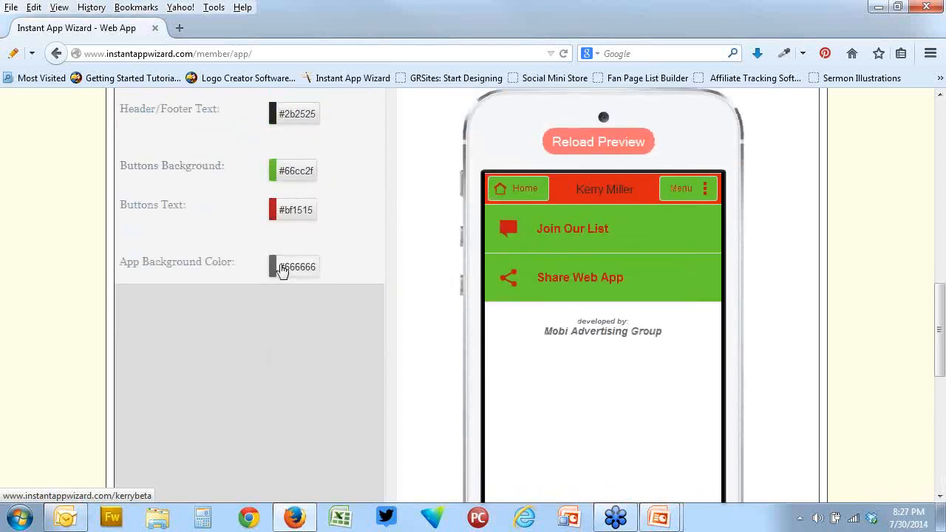
pyautogui.click(282, 268)
pyautogui.click(266, 341)
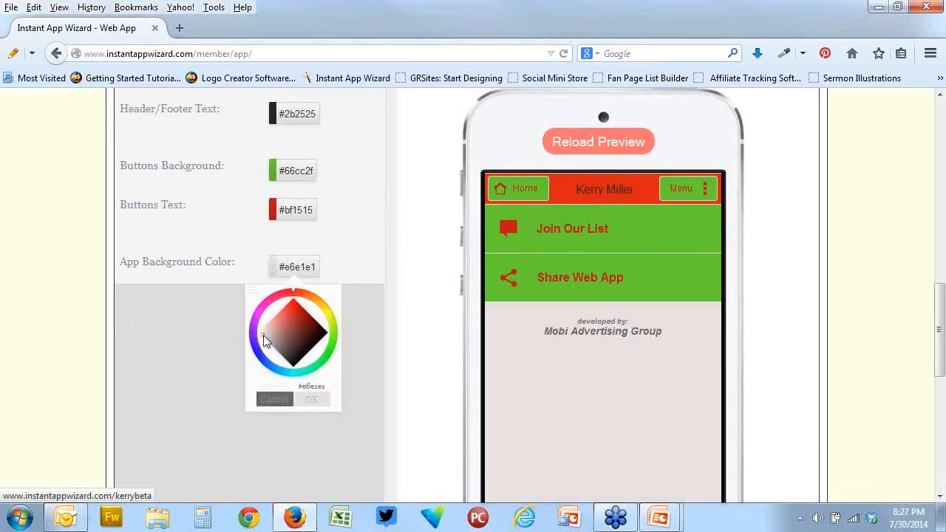
pyautogui.click(312, 399)
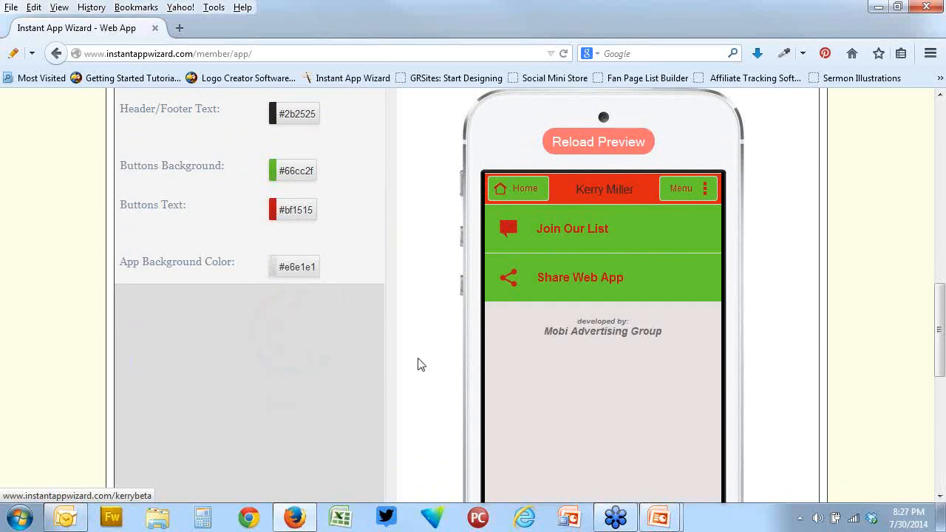
pyautogui.scroll(4, 418, 338)
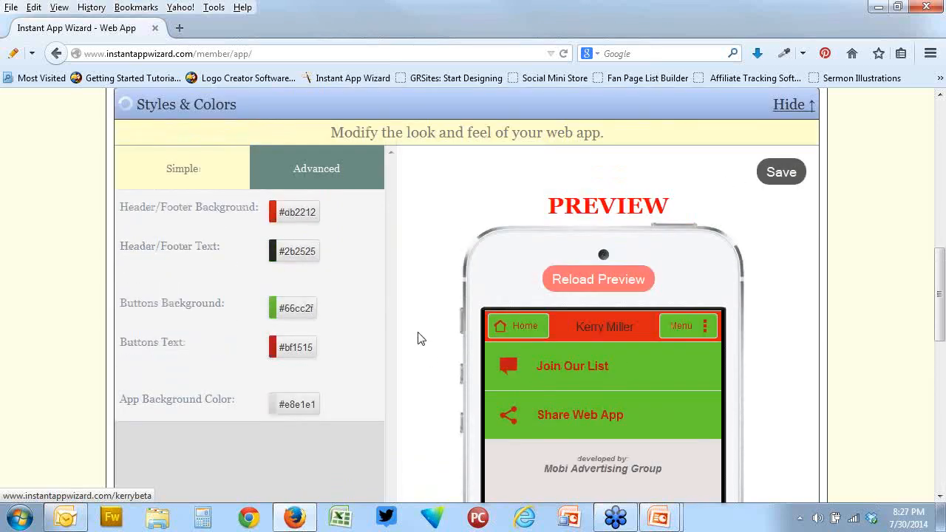
pyautogui.scroll(-7, 418, 338)
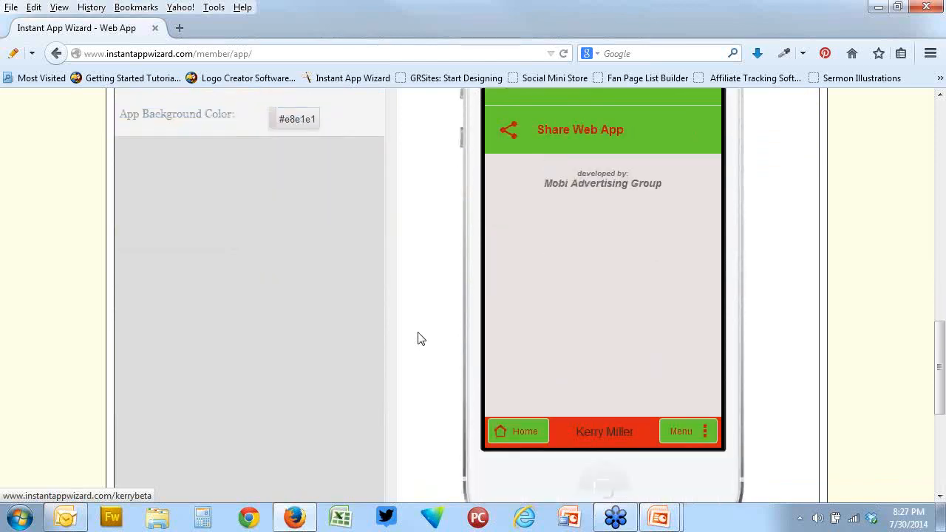
pyautogui.scroll(3, 418, 338)
pyautogui.scroll(2, 417, 339)
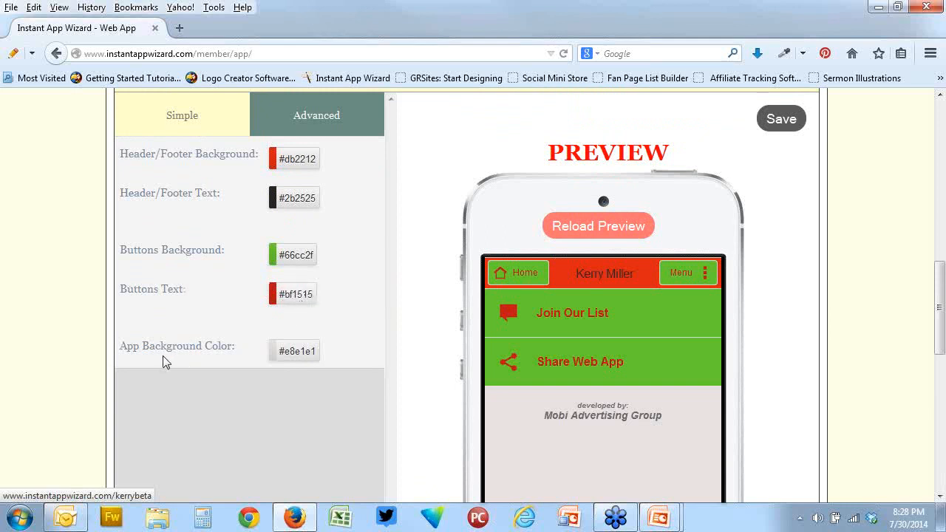
# Set the App Background Color to yellow #e1f016 and check the phone preview down to its footer
pyautogui.click(299, 353)
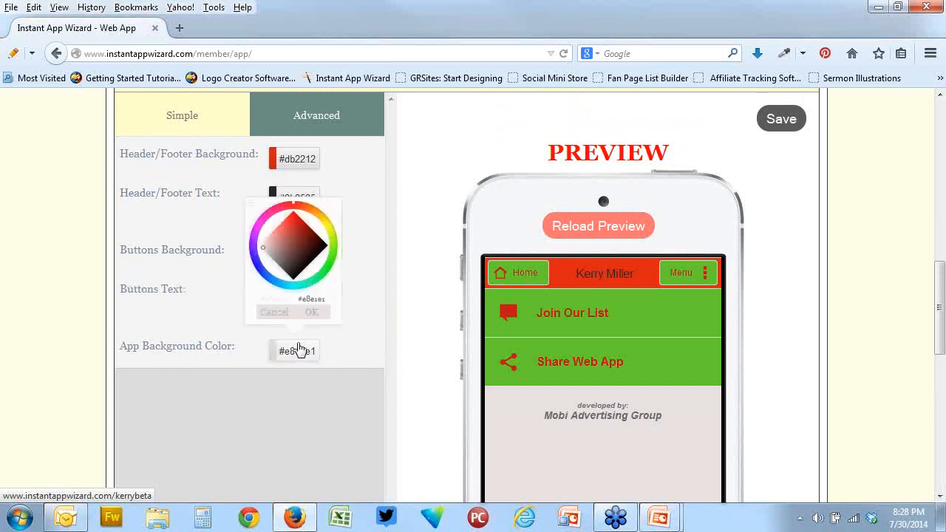
pyautogui.click(331, 227)
pyautogui.click(318, 232)
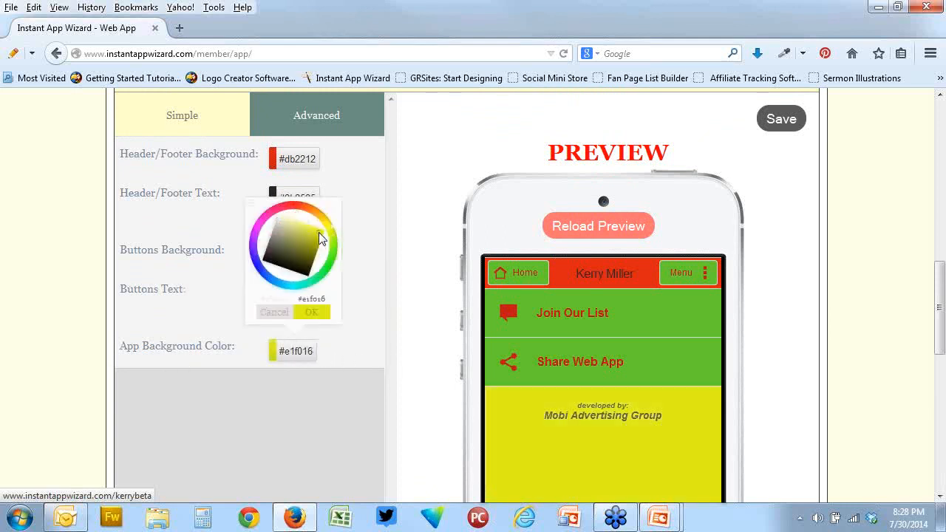
pyautogui.scroll(-2, 408, 243)
pyautogui.scroll(-5, 411, 244)
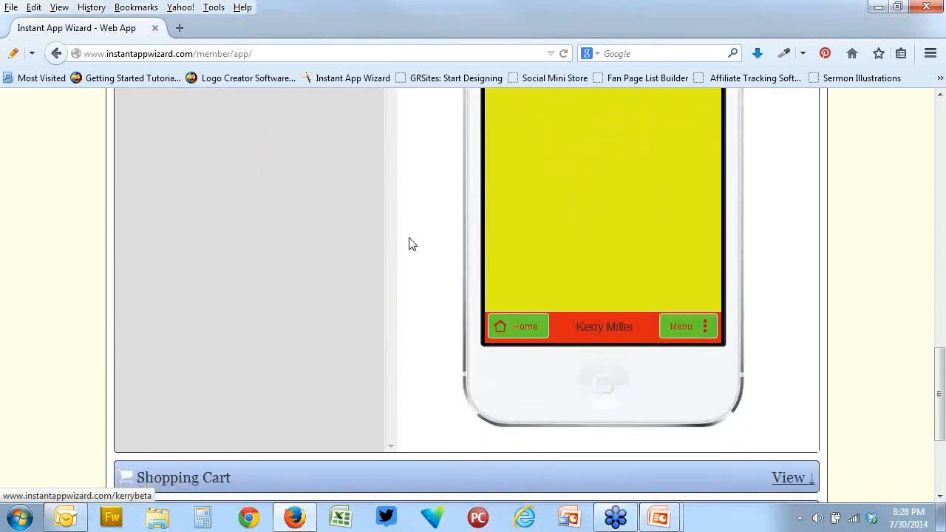
pyautogui.scroll(2, 412, 244)
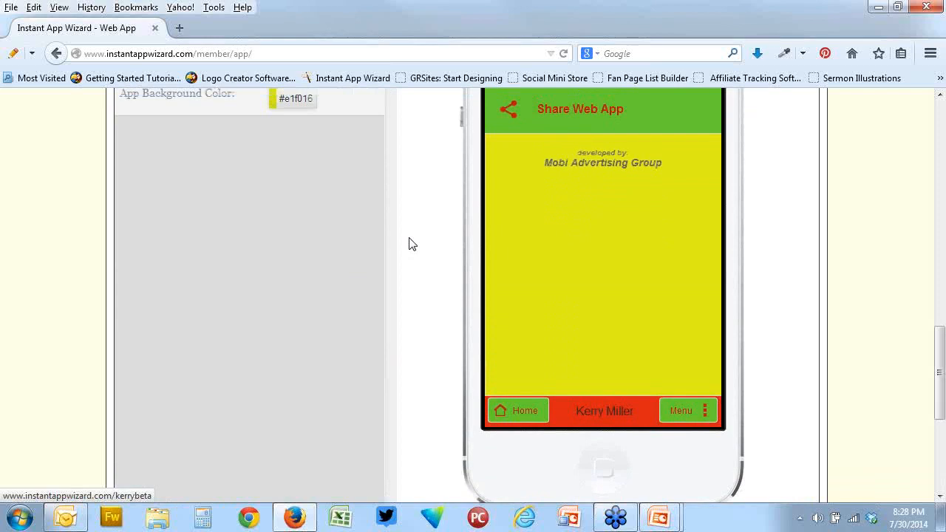
pyautogui.scroll(4, 411, 244)
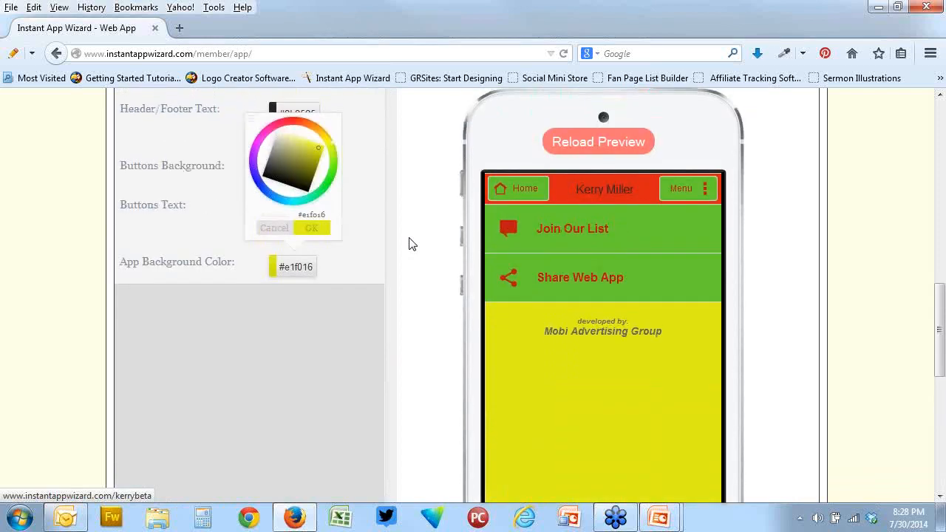
# Switch Styles & Colors to the Advanced options and review the Main Links style groups
pyautogui.scroll(4, 411, 244)
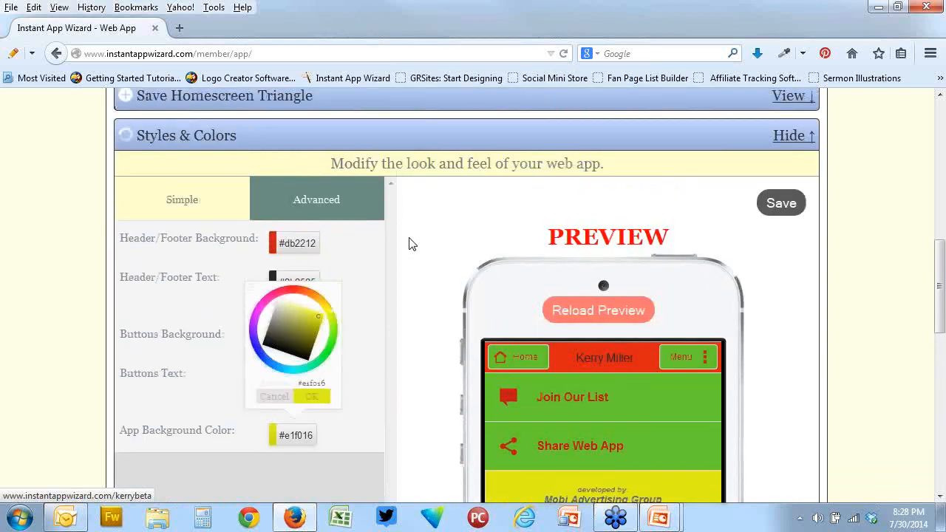
pyautogui.scroll(2, 412, 244)
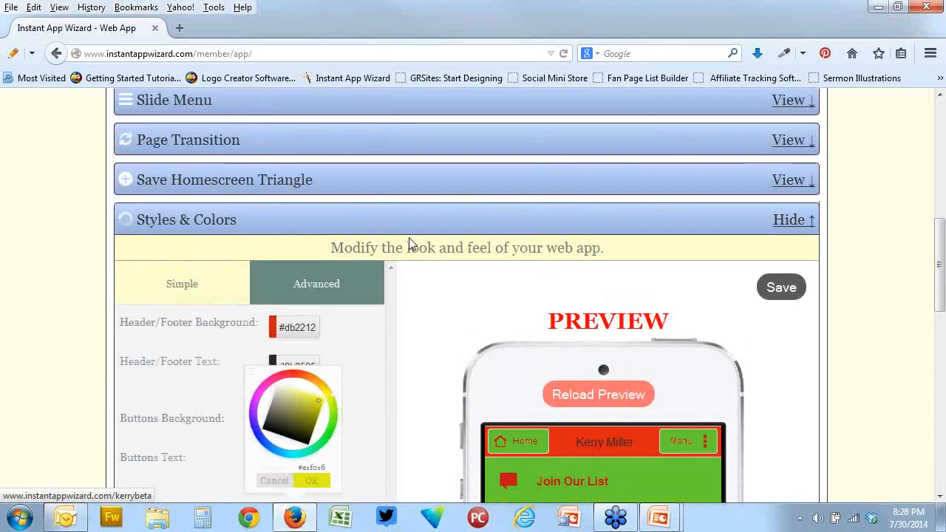
pyautogui.click(312, 290)
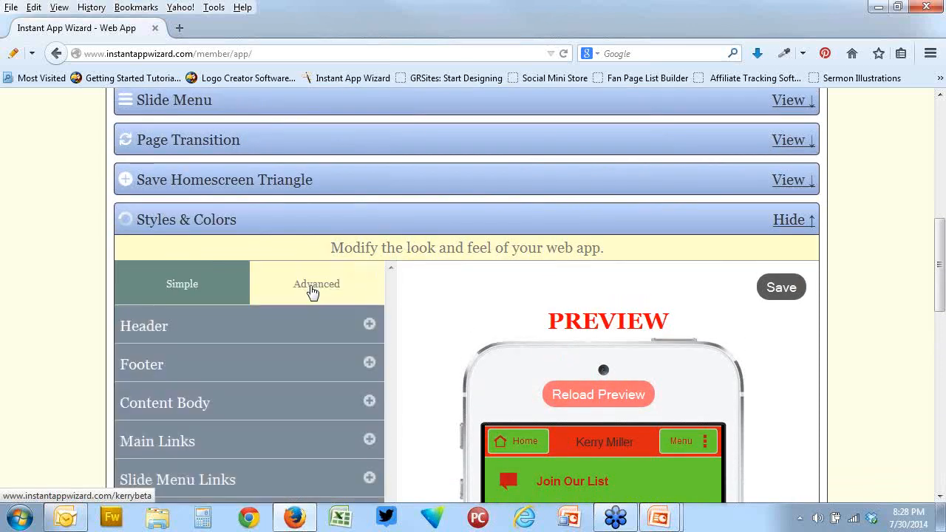
pyautogui.scroll(-4, 435, 293)
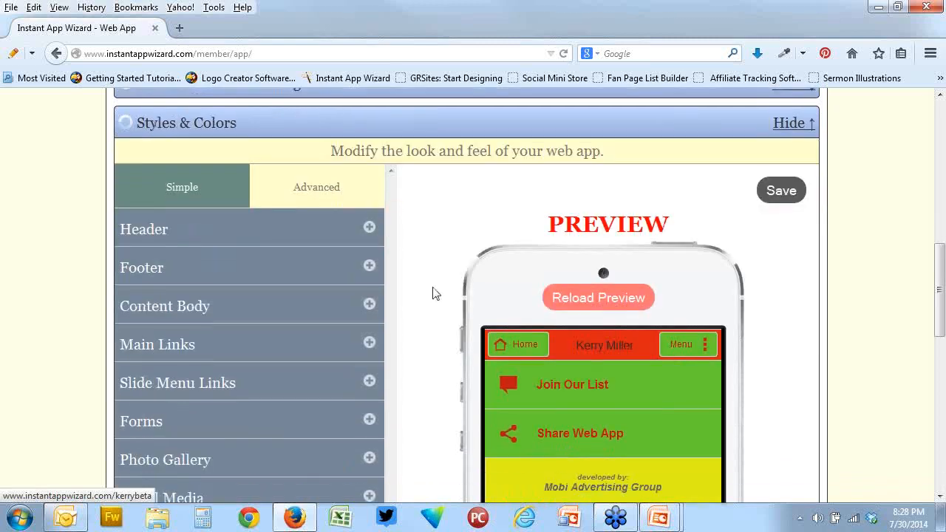
pyautogui.click(365, 274)
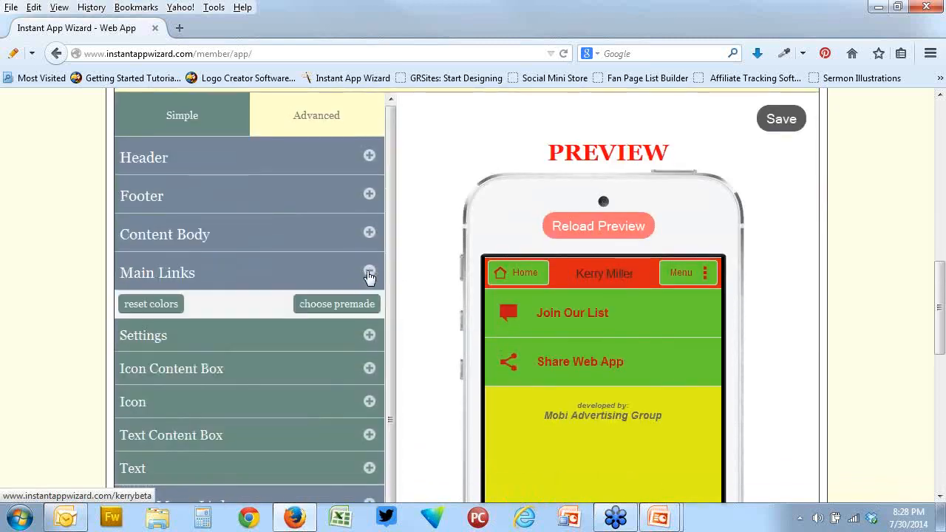
pyautogui.scroll(-4, 425, 271)
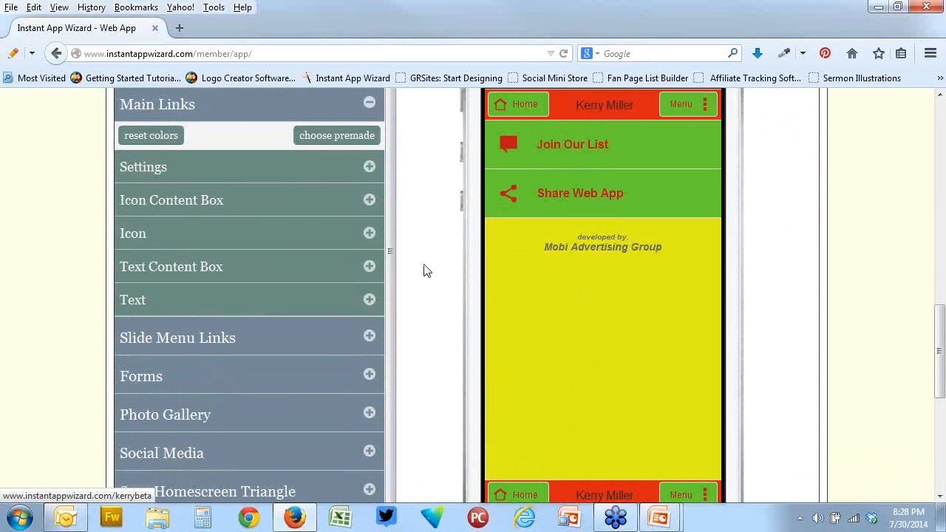
# Expand the Header, Footer, Content Body, Main Links and Slide Menu Links sections in turn to examine their advanced style options
pyautogui.scroll(3, 425, 270)
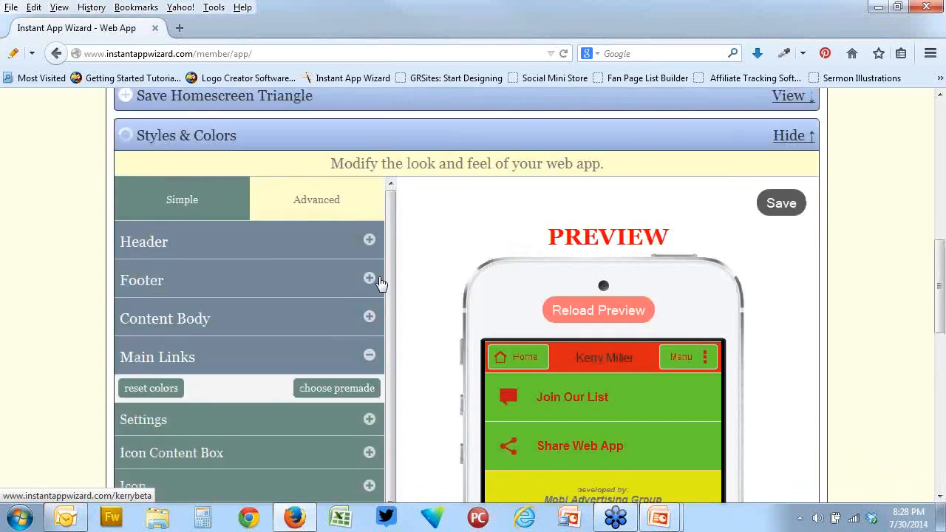
pyautogui.click(364, 242)
pyautogui.scroll(-4, 439, 321)
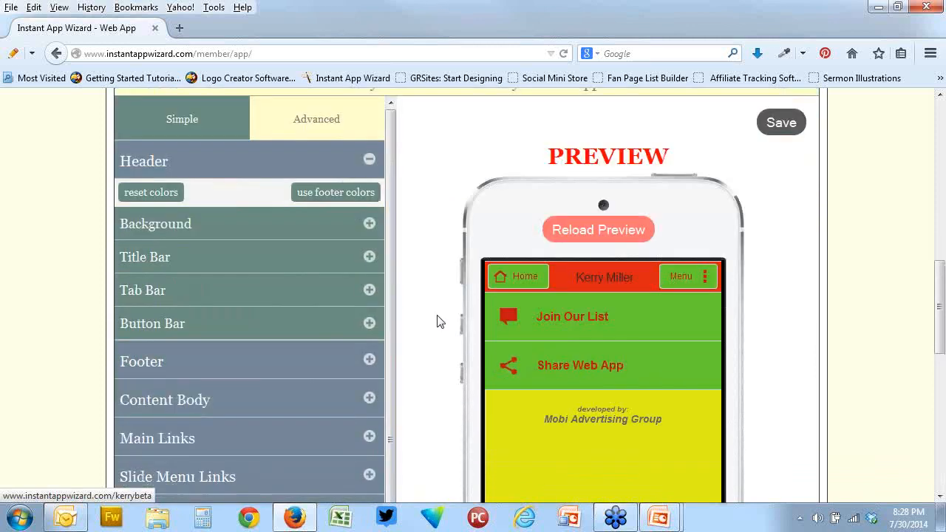
pyautogui.click(353, 274)
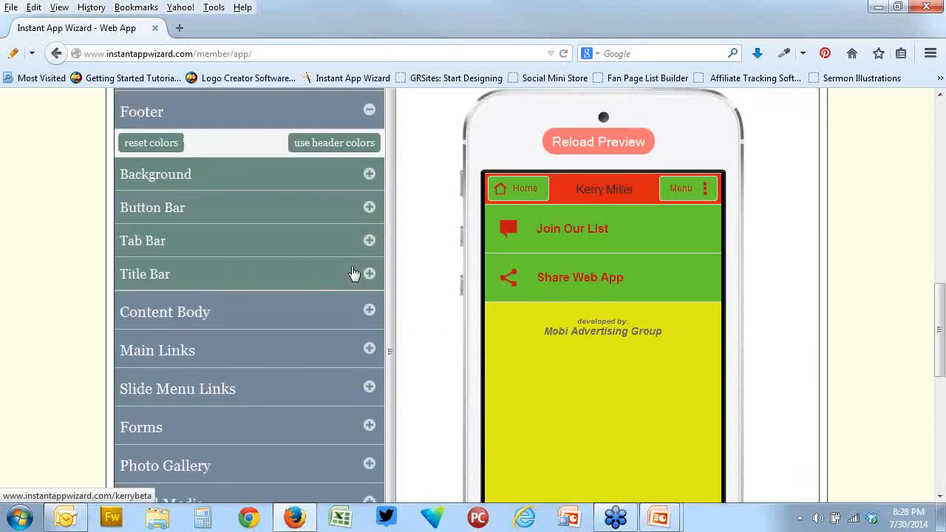
pyautogui.click(365, 313)
pyautogui.scroll(-4, 363, 316)
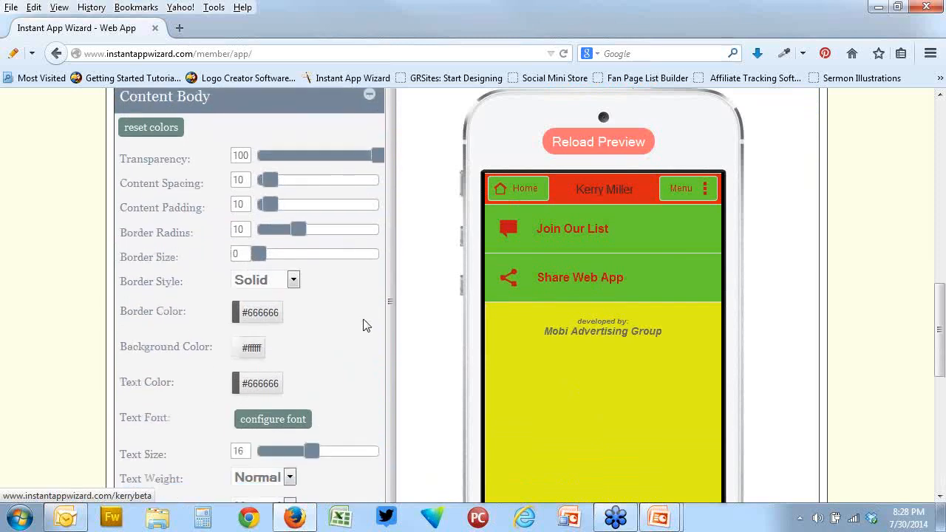
pyautogui.scroll(-1, 364, 347)
pyautogui.click(368, 384)
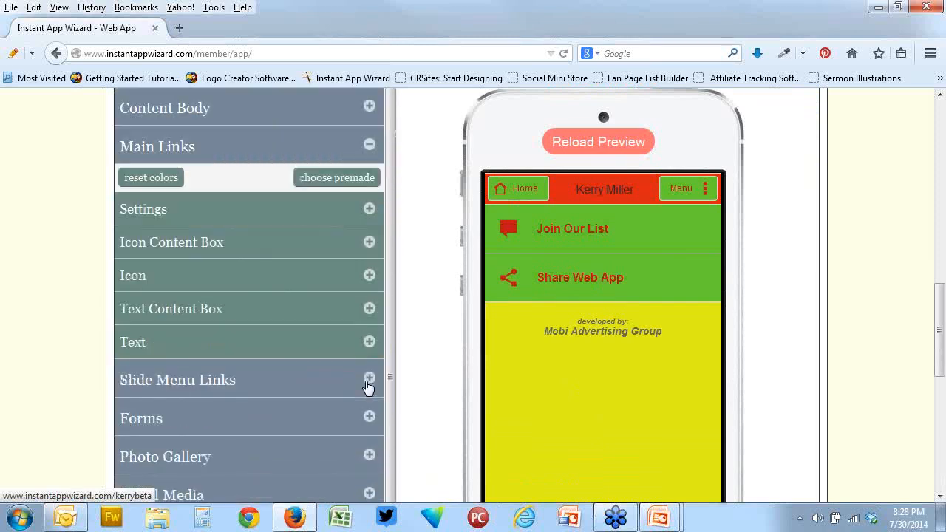
pyautogui.click(369, 380)
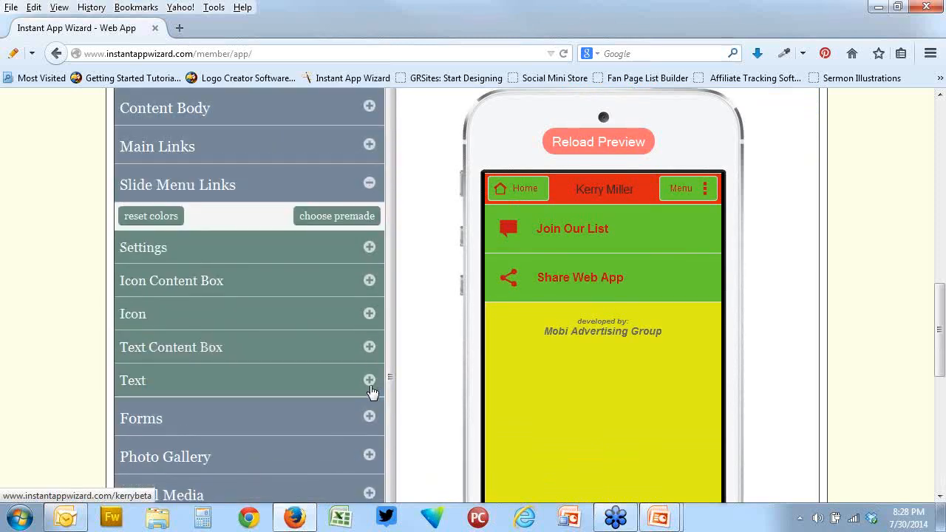
# Expand the Forms, Photo Gallery, Social Media and Save Homescreen Triangle sections in turn to examine their advanced style options
pyautogui.scroll(-2, 372, 394)
pyautogui.click(370, 334)
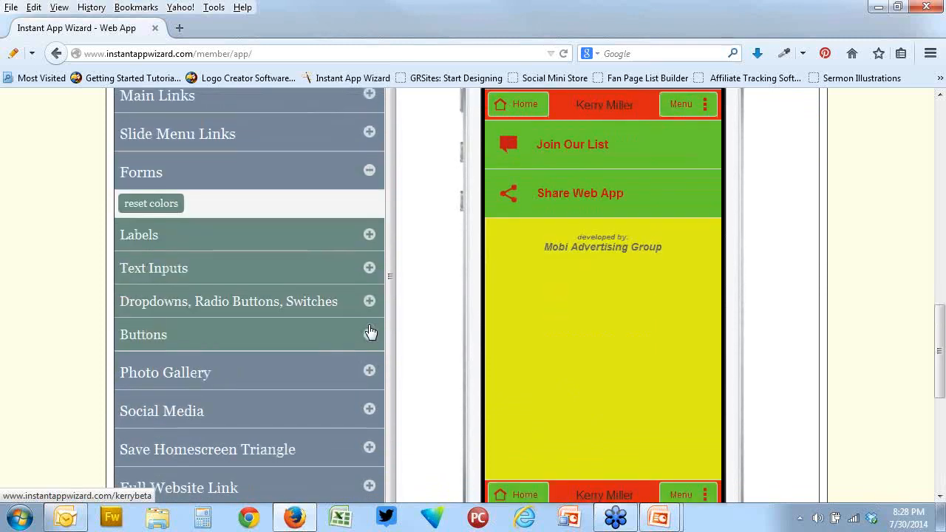
pyautogui.click(369, 371)
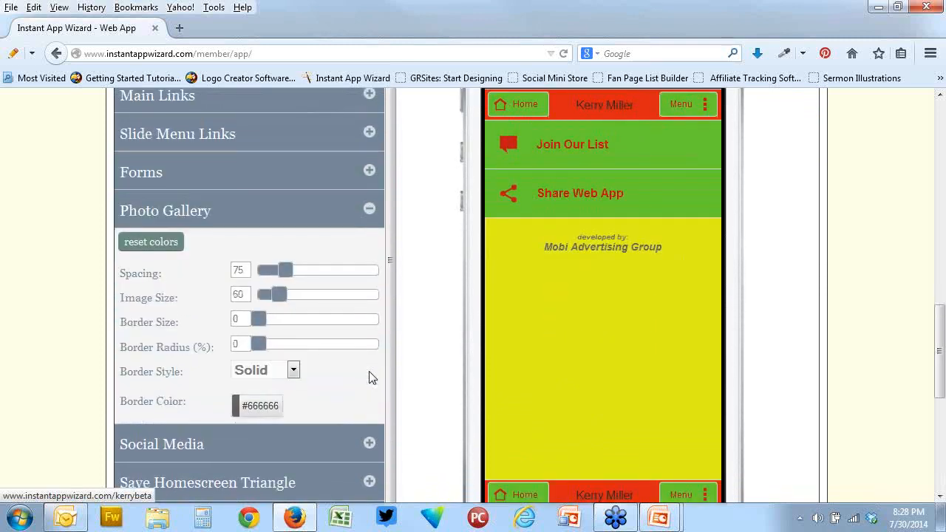
pyautogui.scroll(-1, 370, 377)
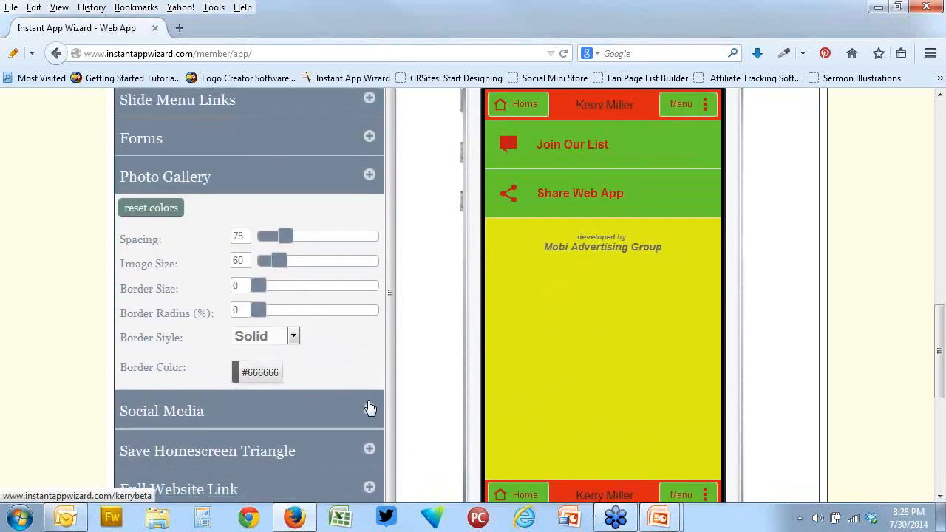
pyautogui.click(370, 408)
pyautogui.click(370, 389)
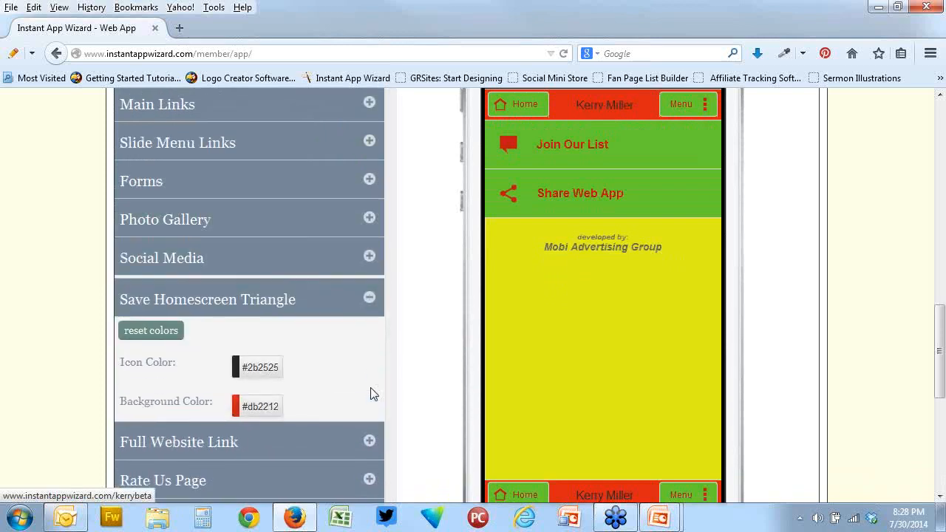
# Examine the advanced style options of the Full Website Link, Rate Us Page, Developer Text and Background sections in turn
pyautogui.scroll(-2, 371, 390)
pyautogui.scroll(-2, 370, 387)
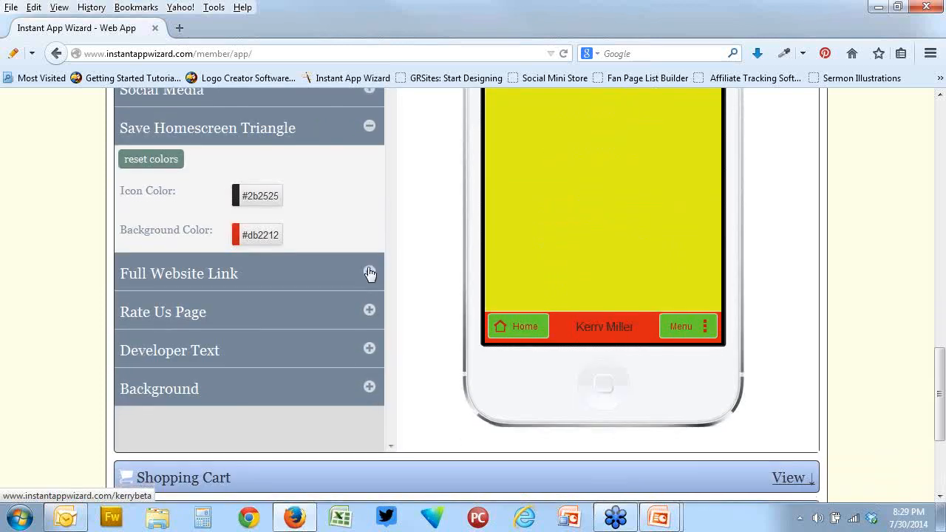
pyautogui.click(369, 272)
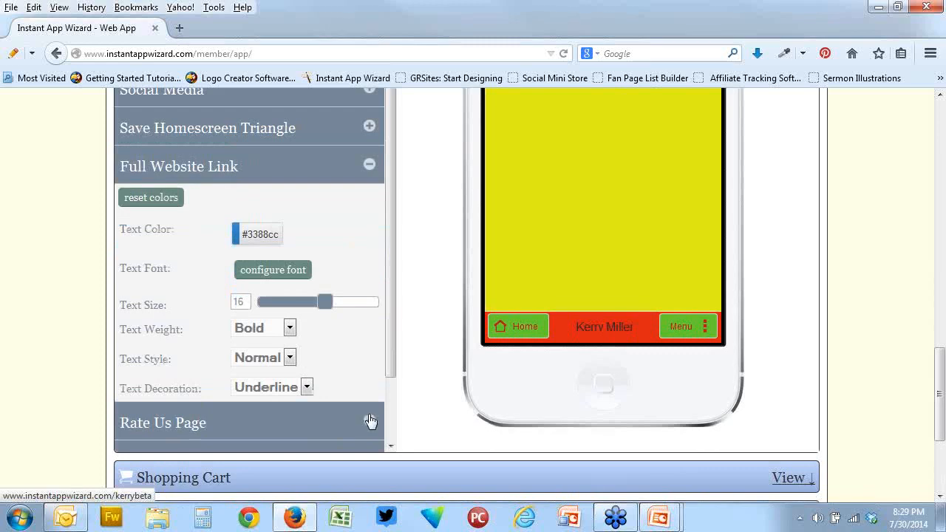
pyautogui.click(368, 421)
pyautogui.scroll(-1, 368, 414)
pyautogui.scroll(-2, 368, 420)
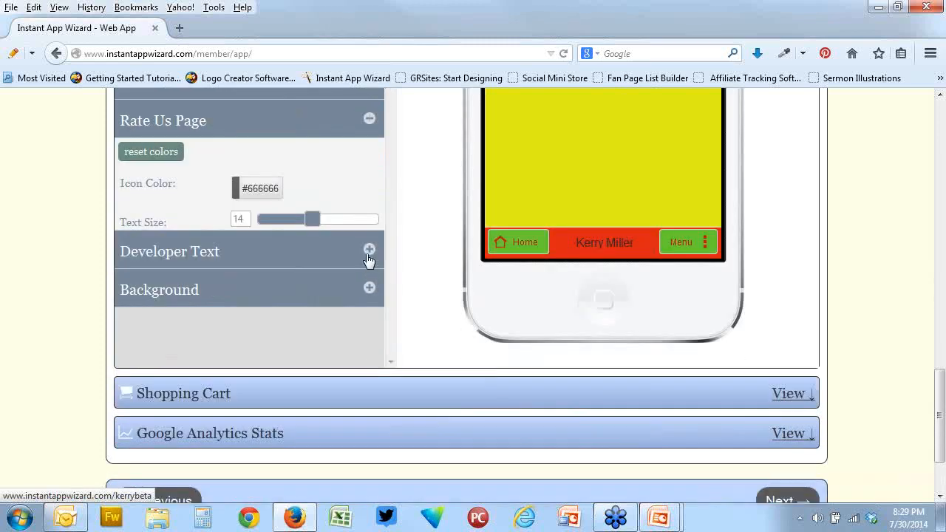
pyautogui.click(369, 251)
pyautogui.scroll(-3, 369, 286)
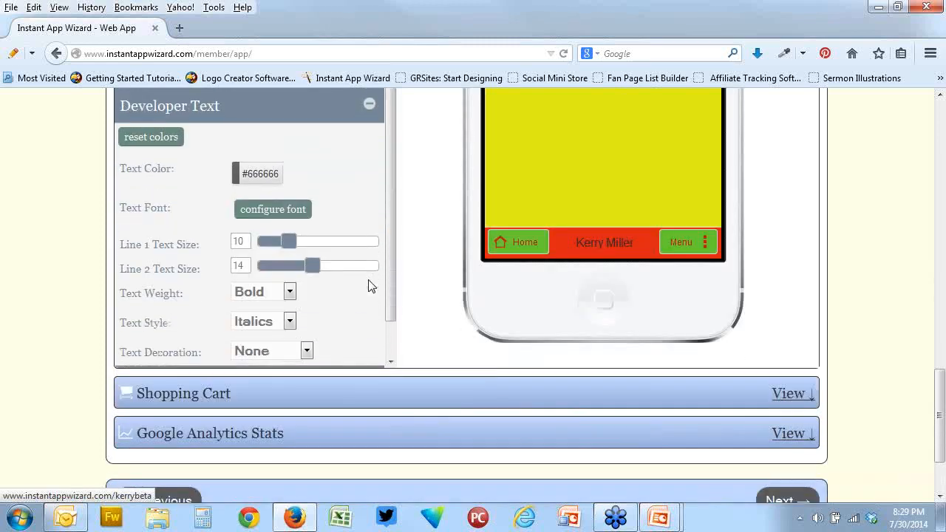
pyautogui.click(370, 350)
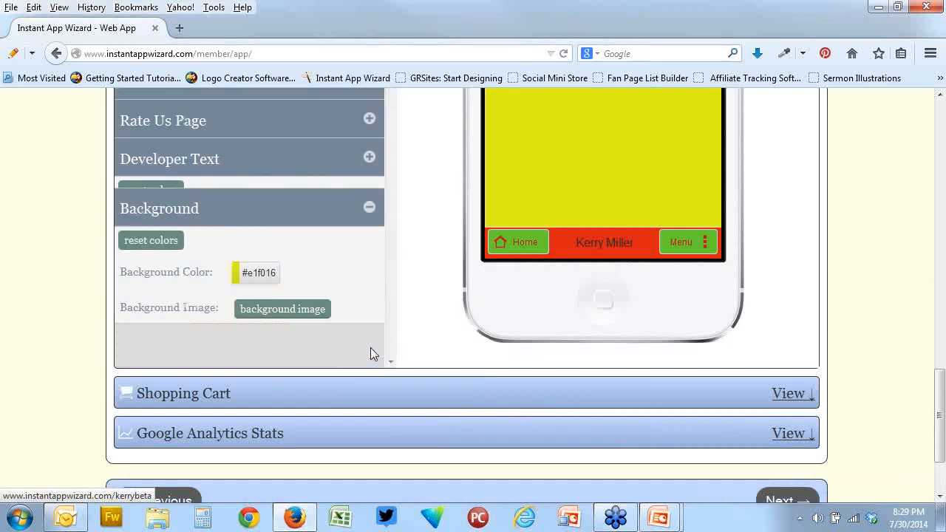
# Reset the colors of the Main Links section and confirm the reset
pyautogui.scroll(8, 405, 326)
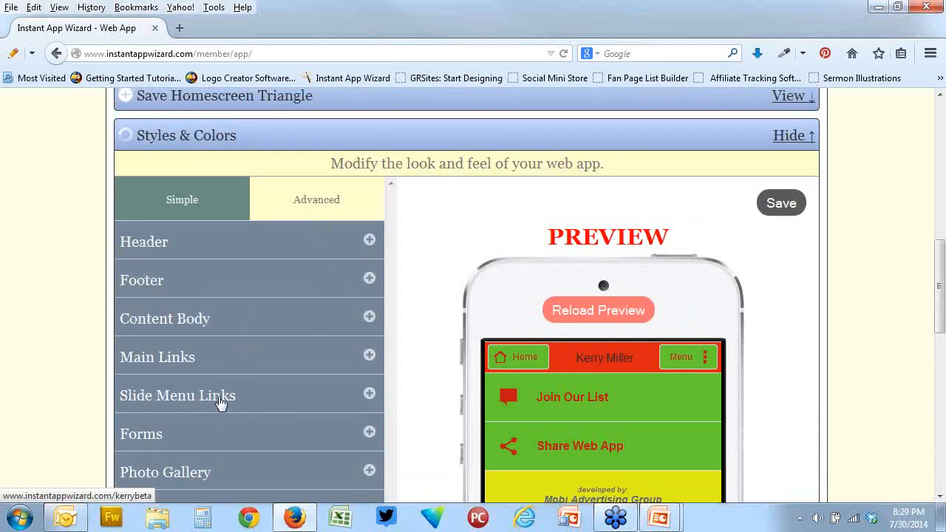
pyautogui.scroll(-2, 222, 401)
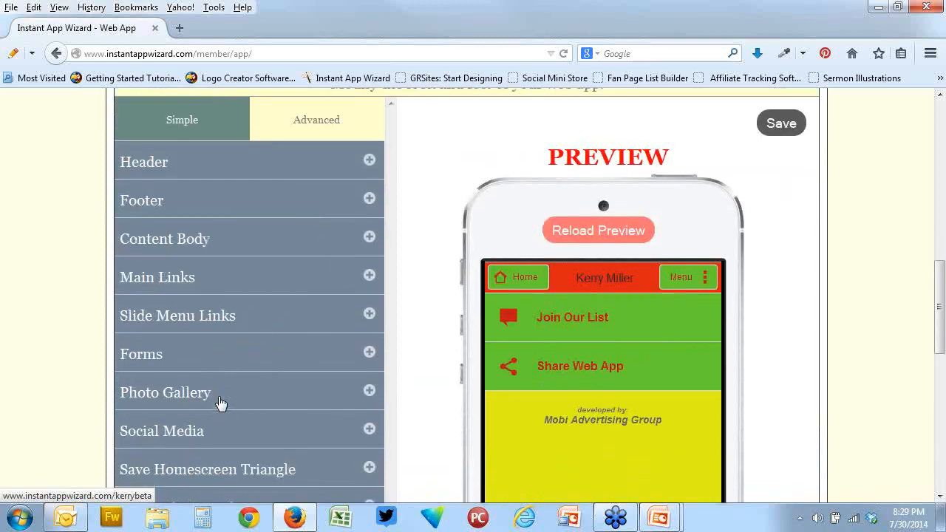
pyautogui.click(369, 272)
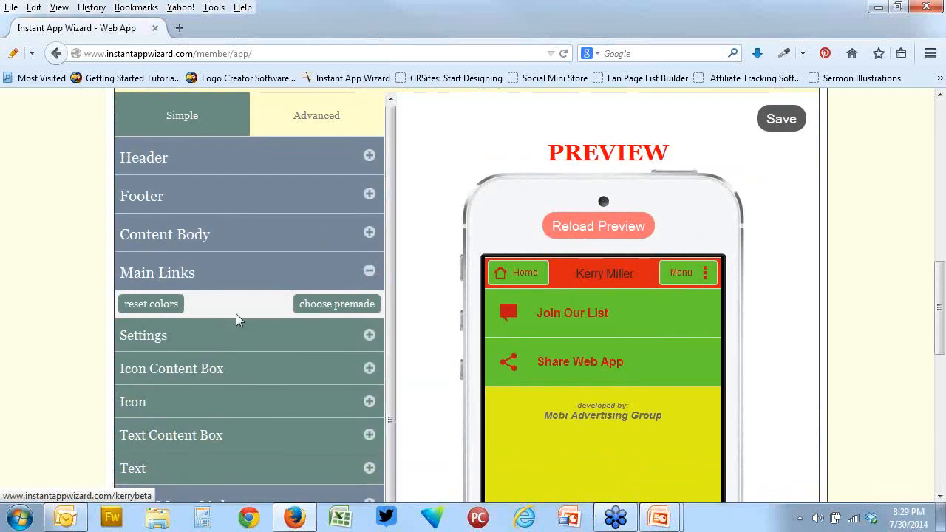
pyautogui.click(150, 306)
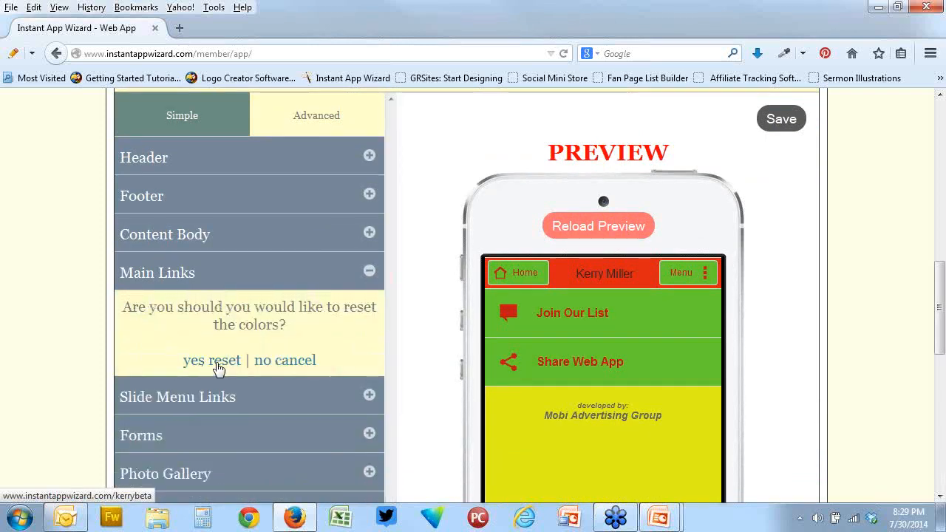
pyautogui.click(214, 361)
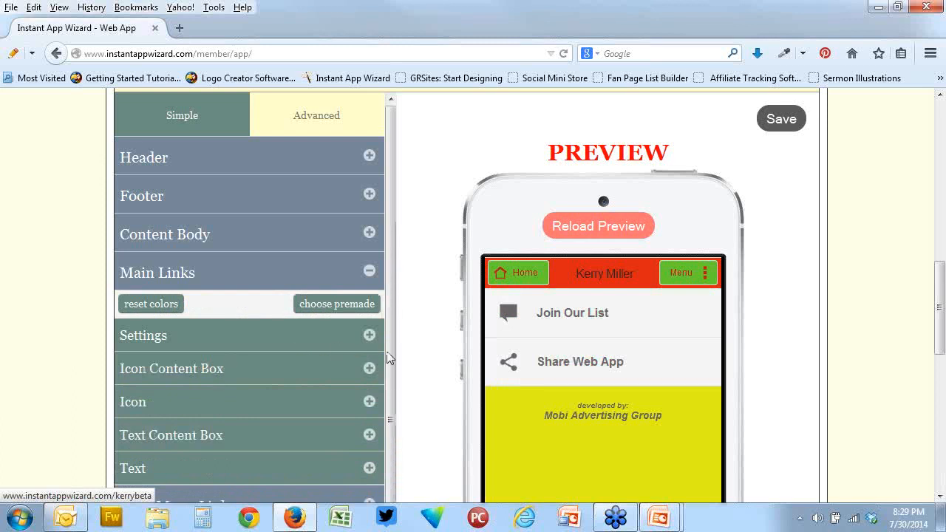
# Browse the premade Link Templates for Main Links and apply the dark bar template with multicolored left edges
pyautogui.click(326, 310)
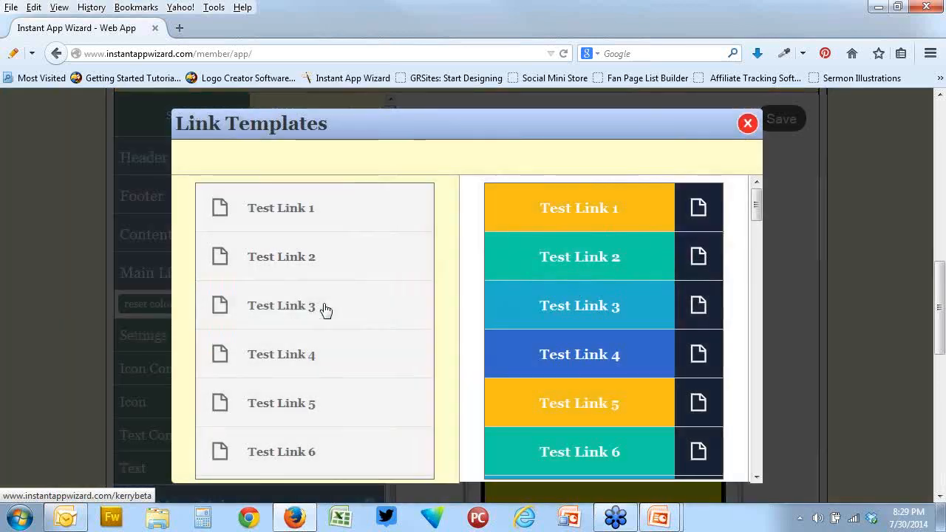
pyautogui.scroll(-6, 458, 326)
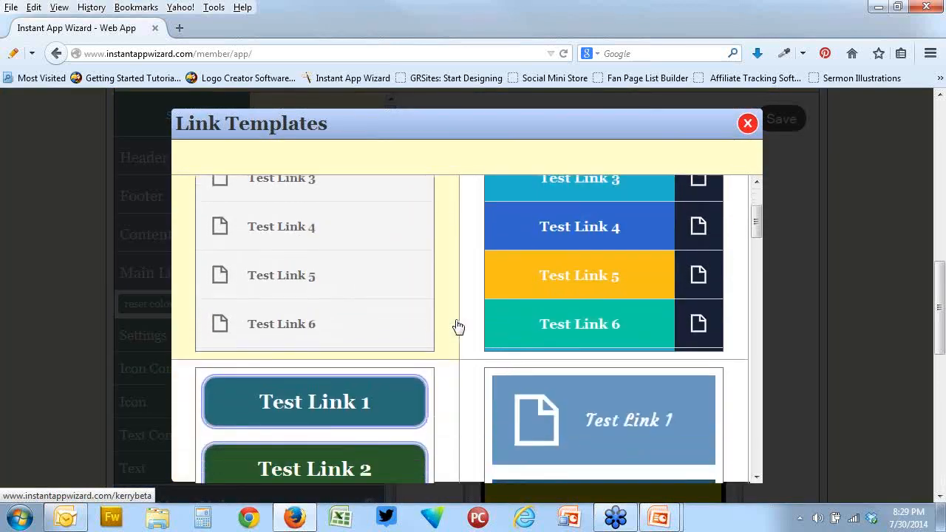
pyautogui.scroll(-10, 458, 326)
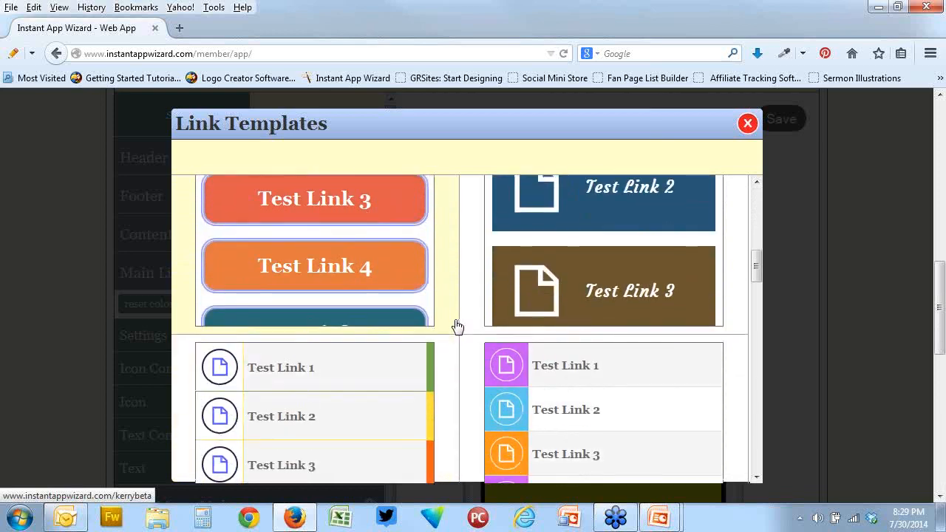
pyautogui.scroll(-10, 458, 326)
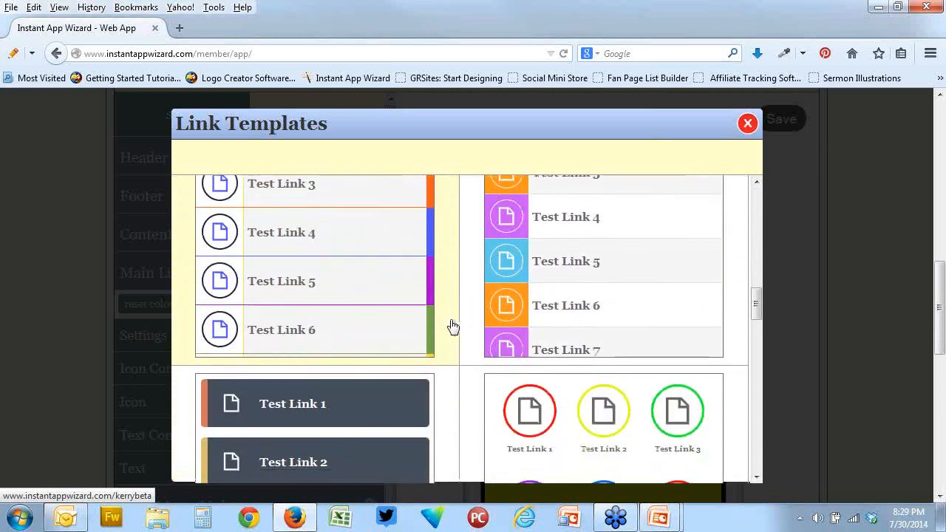
pyautogui.scroll(-5, 452, 327)
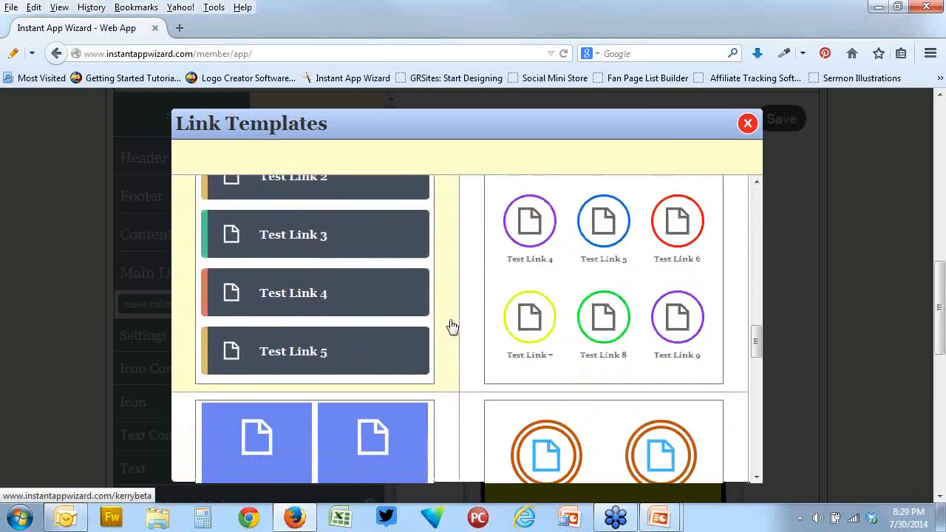
pyautogui.scroll(-8, 452, 328)
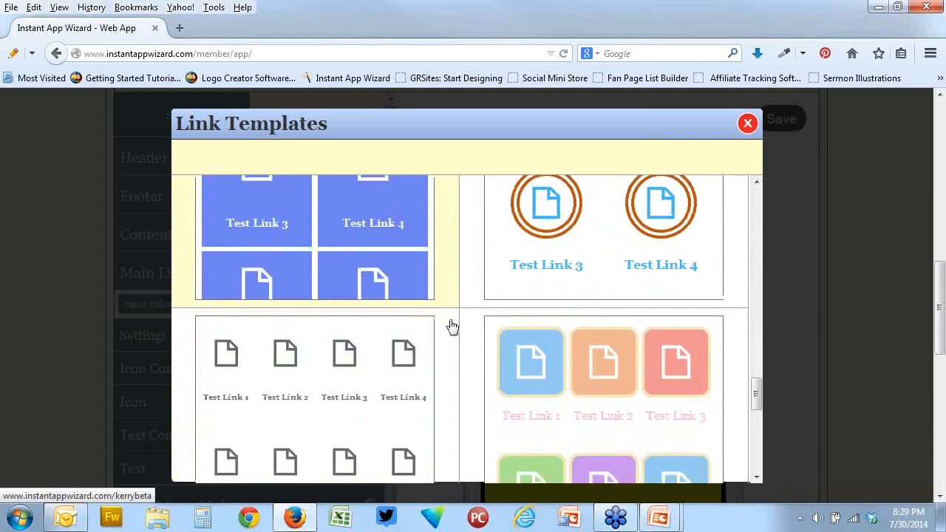
pyautogui.scroll(-5, 452, 326)
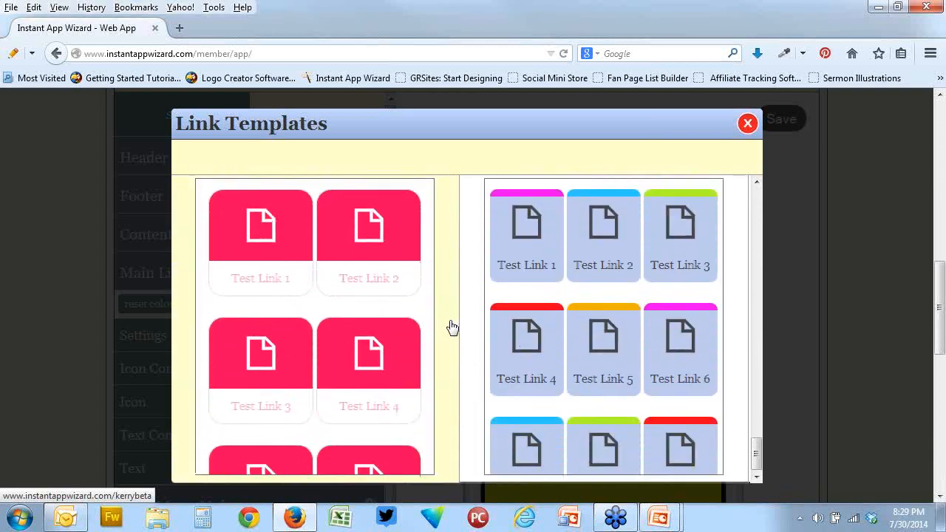
pyautogui.scroll(-5, 452, 327)
pyautogui.scroll(10, 453, 327)
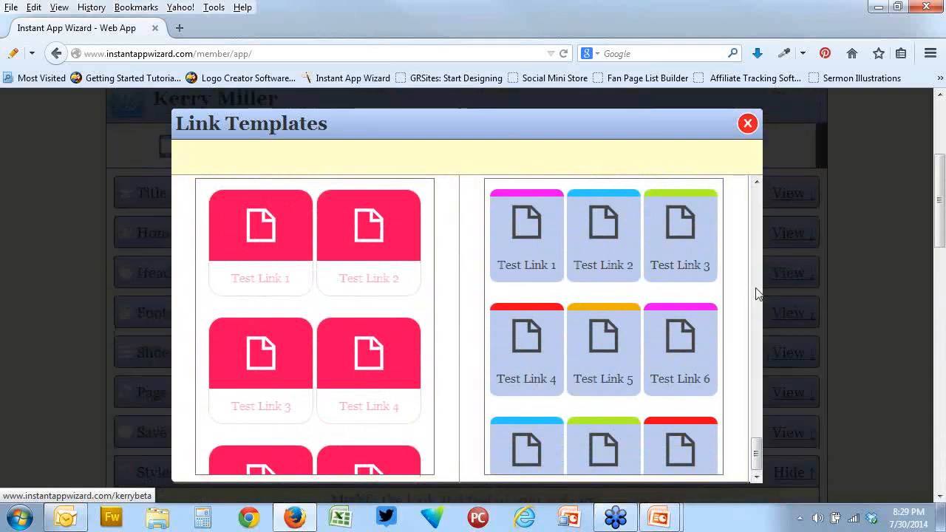
pyautogui.scroll(5, 761, 215)
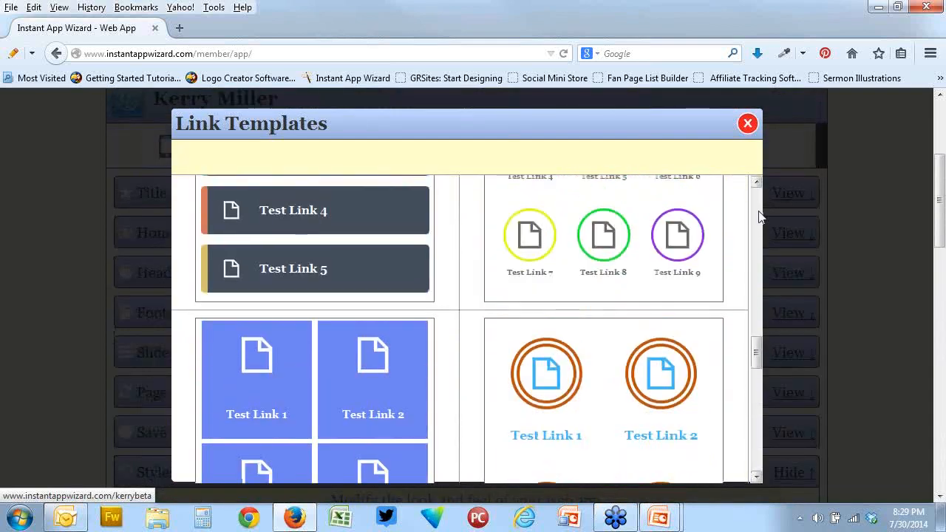
pyautogui.scroll(3, 761, 216)
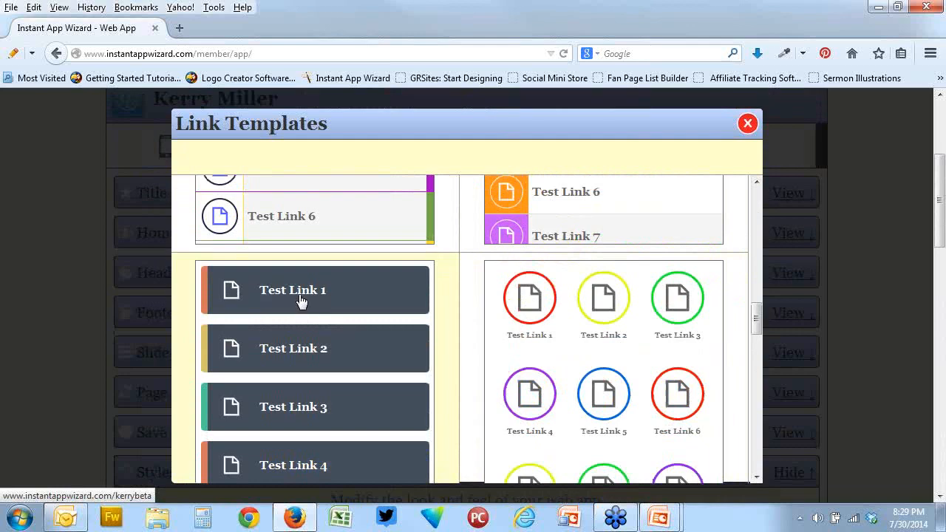
pyautogui.click(382, 337)
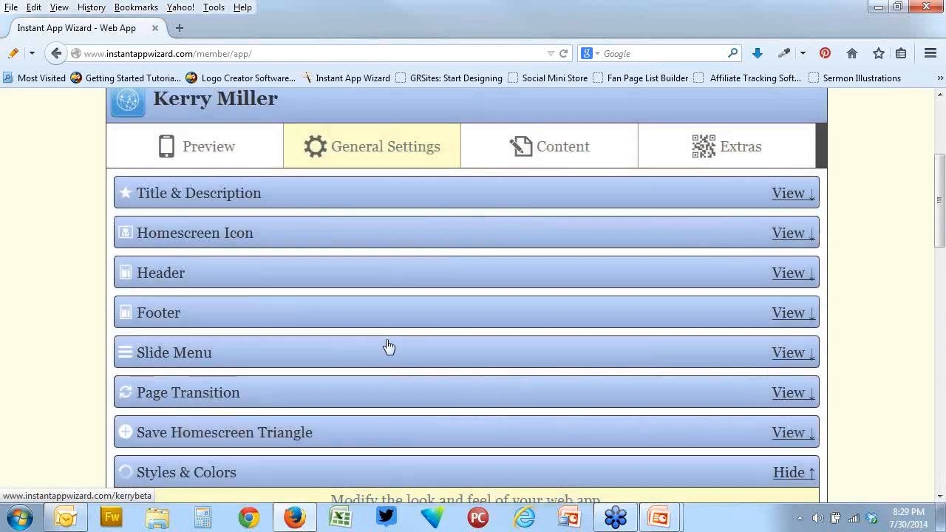
# View the app's Preview page, return to General Settings and check the link buttons in the Styles & Colors phone preview
pyautogui.click(215, 152)
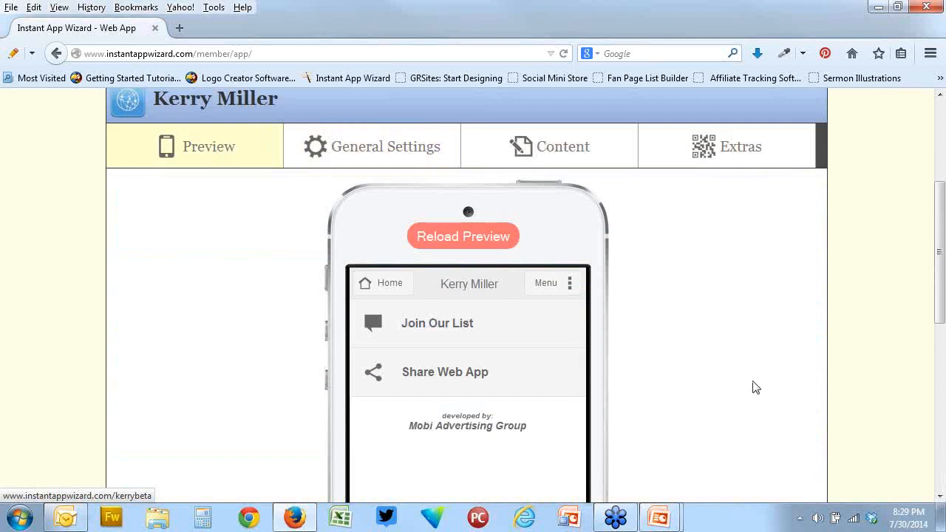
pyautogui.click(399, 155)
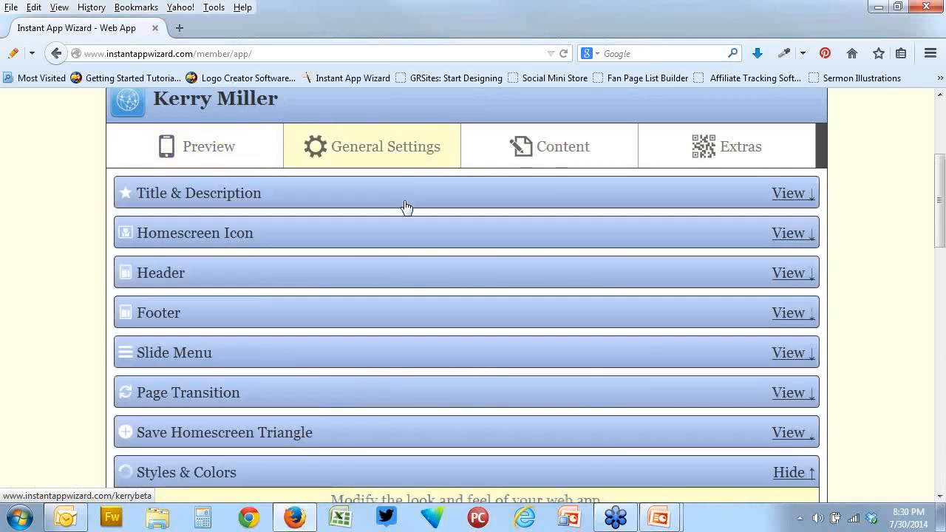
pyautogui.scroll(-3, 259, 382)
pyautogui.scroll(-1, 260, 381)
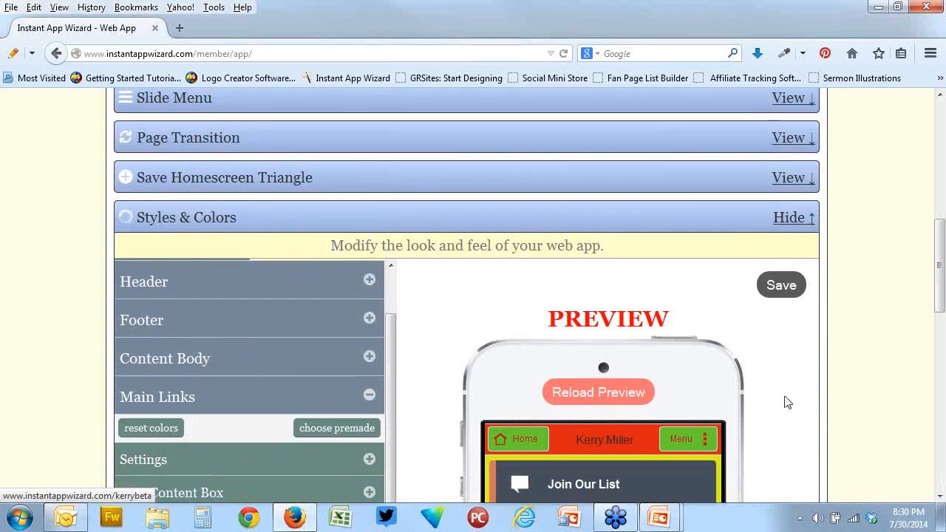
pyautogui.scroll(-6, 783, 399)
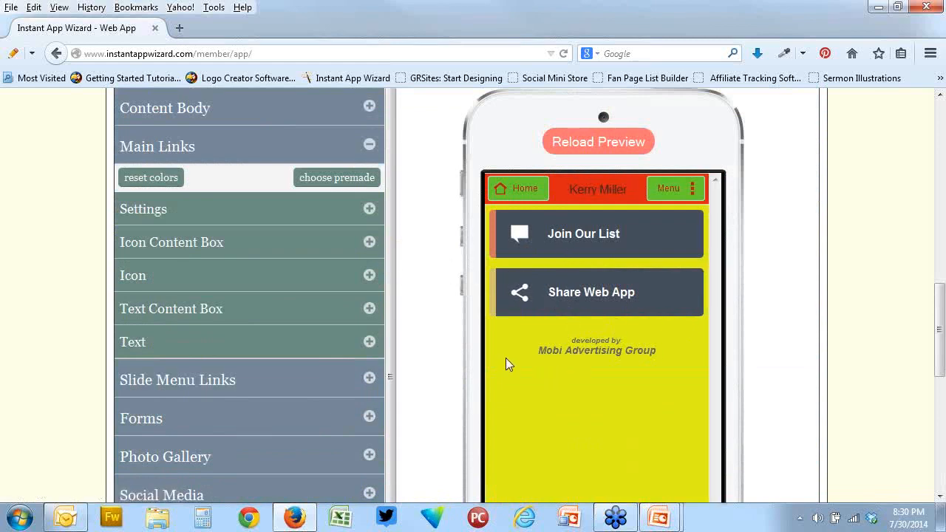
# Apply the premade Main Links template with icons in colored circles, three per row, and check the phone preview
pyautogui.click(323, 178)
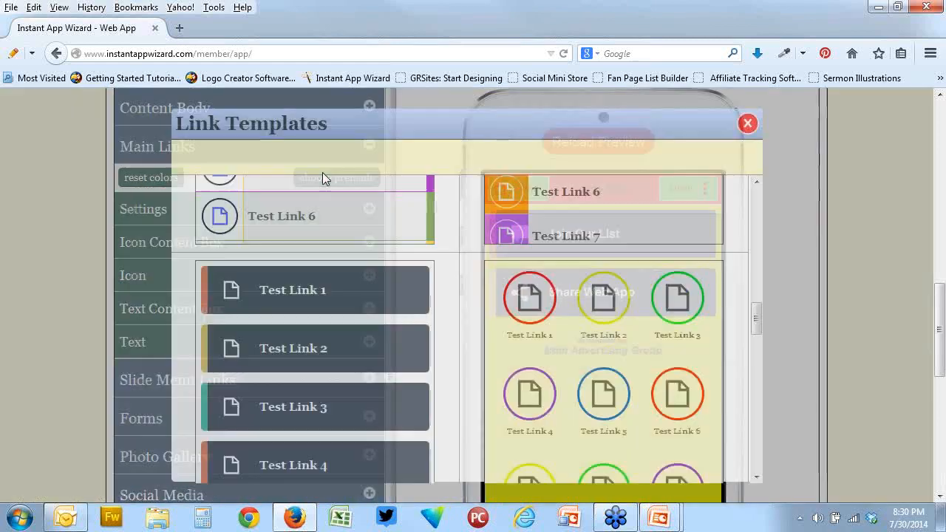
pyautogui.click(562, 335)
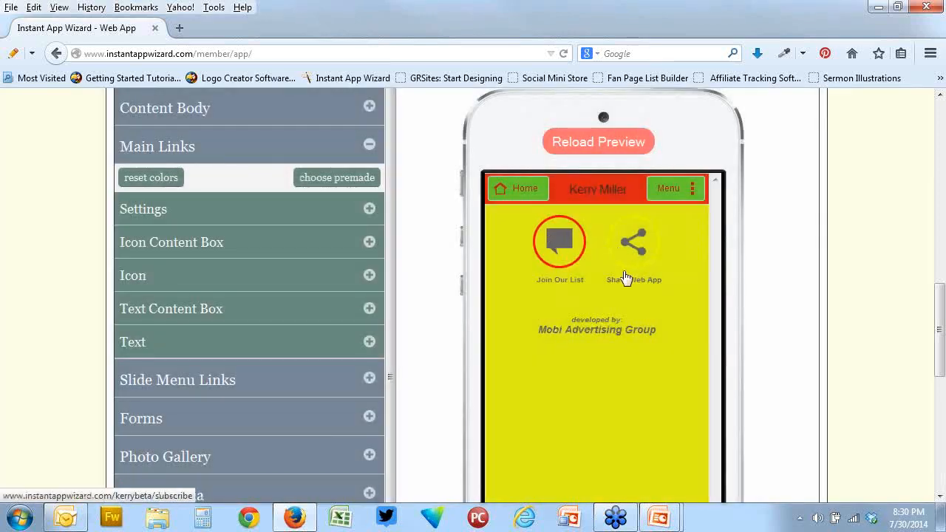
pyautogui.scroll(-5, 464, 304)
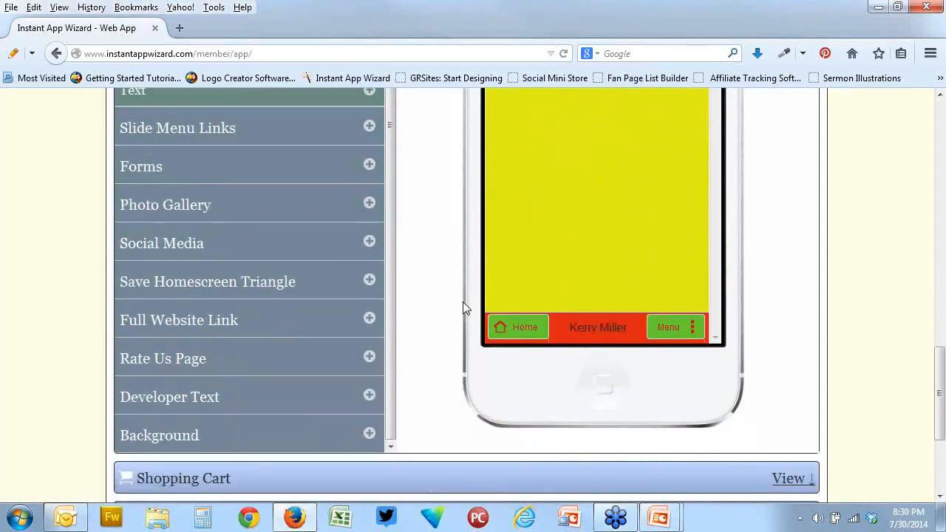
pyautogui.scroll(2, 464, 307)
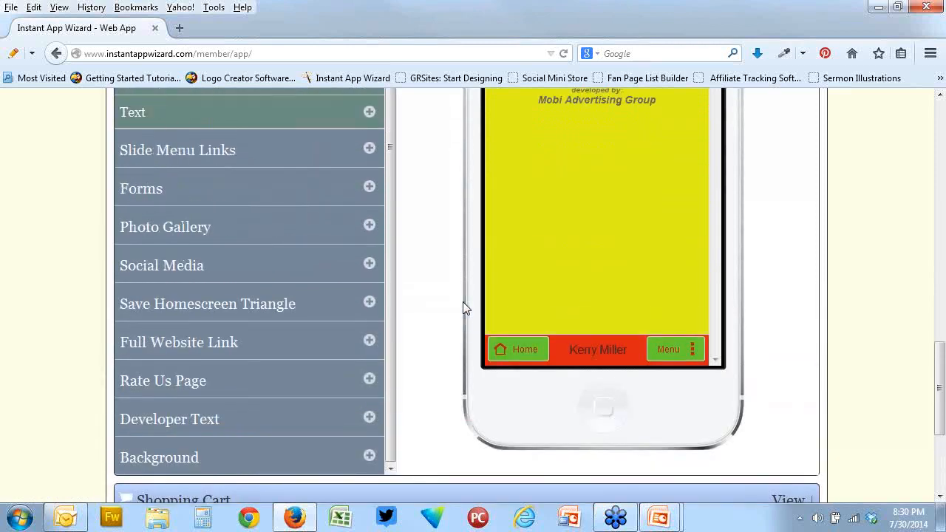
pyautogui.scroll(3, 463, 303)
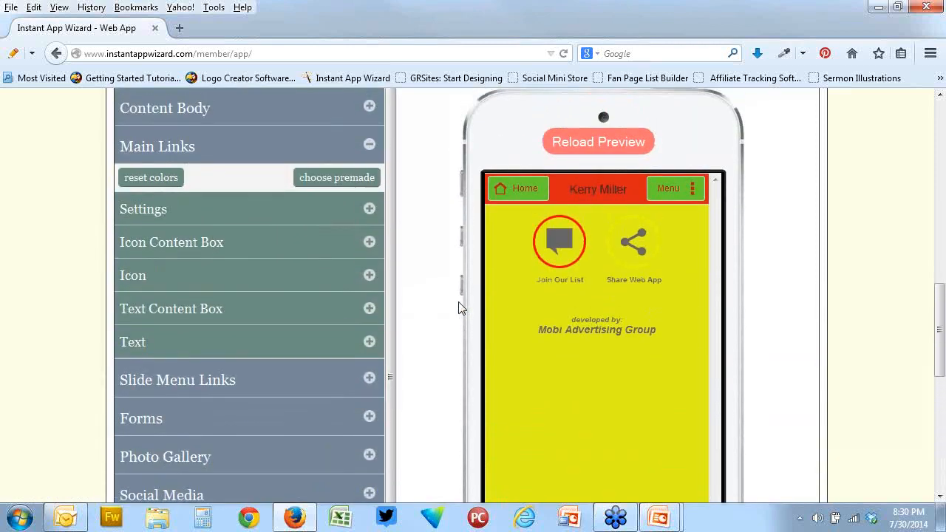
# Set the Main Links icon transparency to 98 and the icon size to 34
pyautogui.click(171, 283)
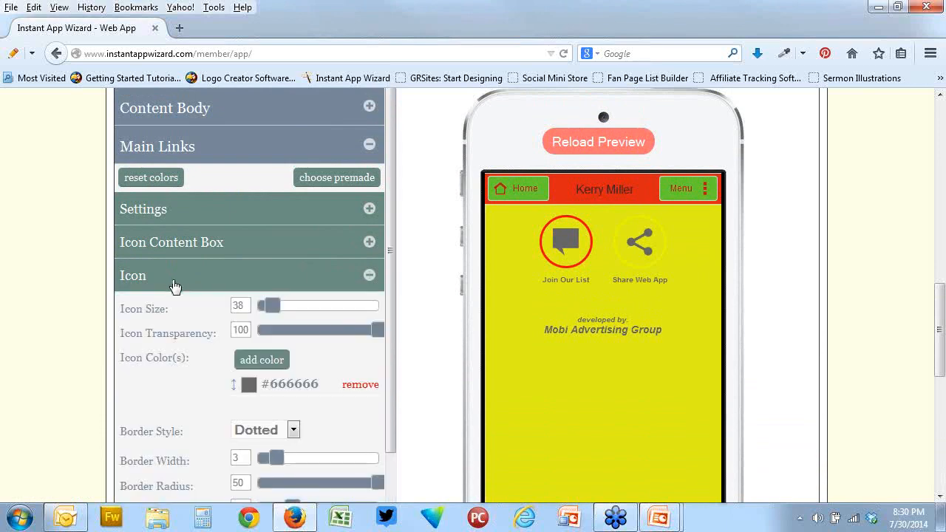
pyautogui.moveTo(376, 330)
pyautogui.mouseDown()
pyautogui.moveTo(282, 334)
pyautogui.moveTo(376, 331)
pyautogui.mouseUp()
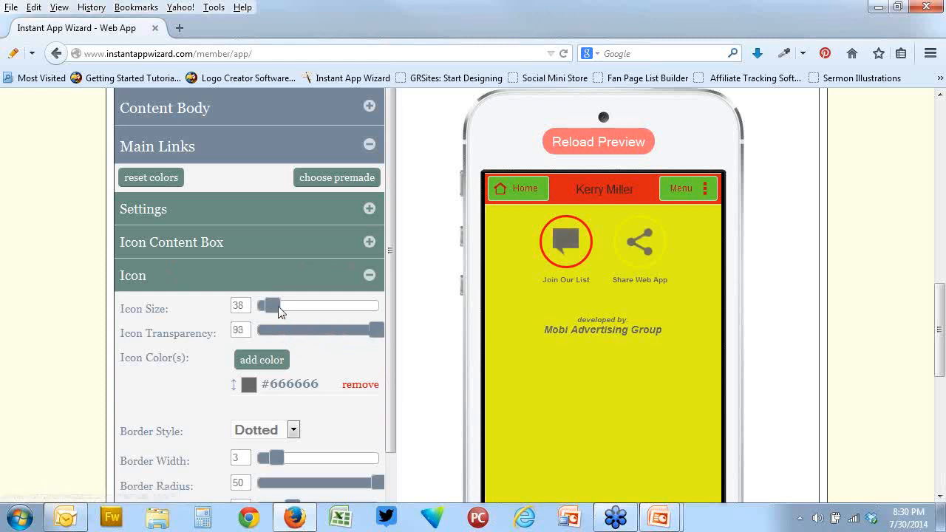
pyautogui.moveTo(279, 311)
pyautogui.mouseDown()
pyautogui.moveTo(345, 313)
pyautogui.moveTo(267, 309)
pyautogui.moveTo(276, 311)
pyautogui.mouseUp()
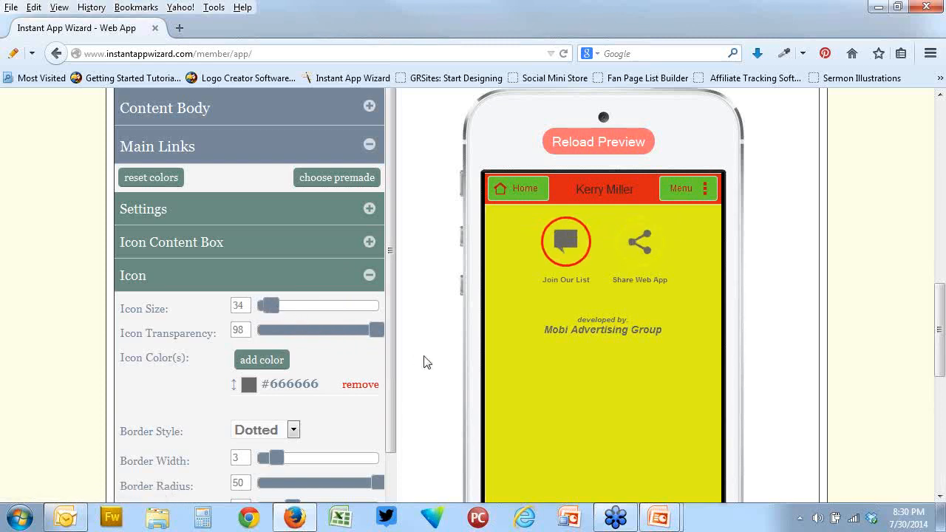
# Set the Main Links icon border width to 5, border radius to 42 and border padding to 6
pyautogui.scroll(-3, 421, 361)
pyautogui.scroll(2, 451, 303)
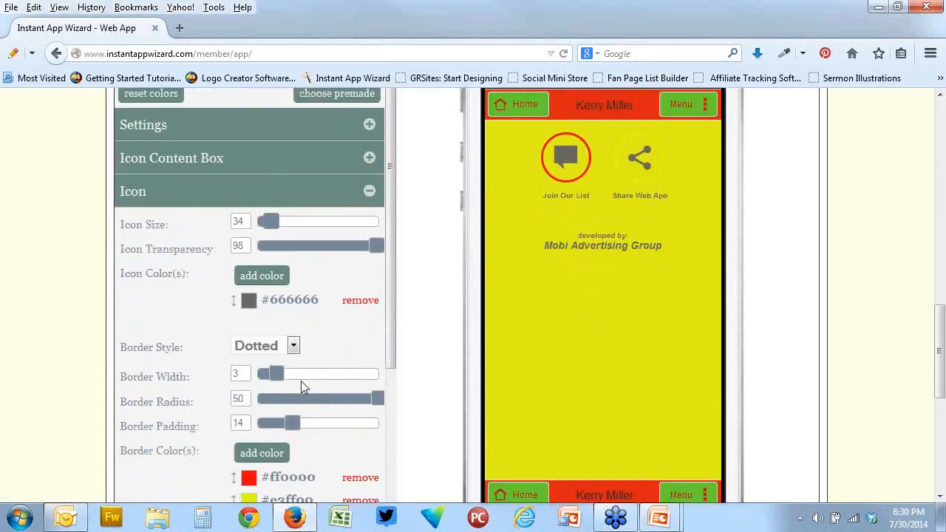
pyautogui.moveTo(353, 378); pyautogui.dragTo(289, 376)
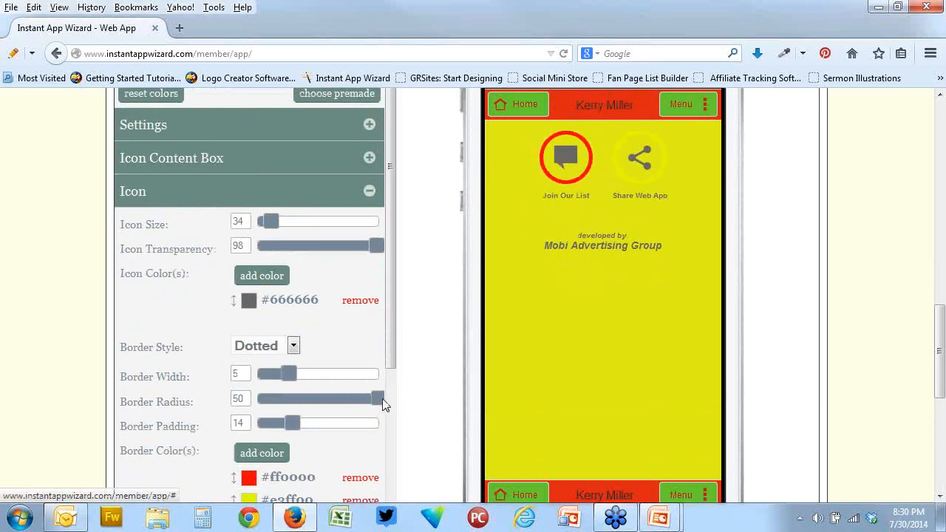
pyautogui.moveTo(377, 399)
pyautogui.mouseDown()
pyautogui.moveTo(307, 398)
pyautogui.moveTo(362, 402)
pyautogui.mouseUp()
pyautogui.moveTo(321, 427); pyautogui.dragTo(274, 419)
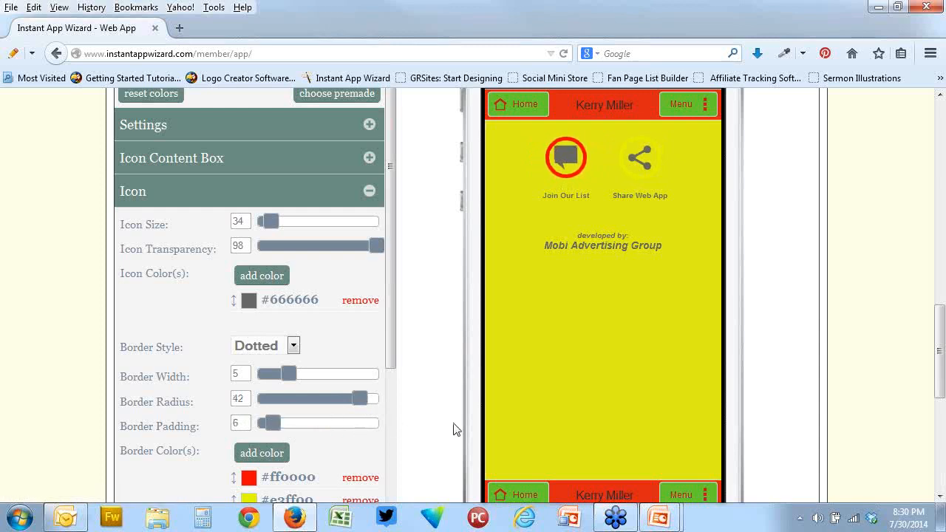
# Expand the Text Content Box settings under Main Links and review the holder, background and border options
pyautogui.scroll(-4, 454, 429)
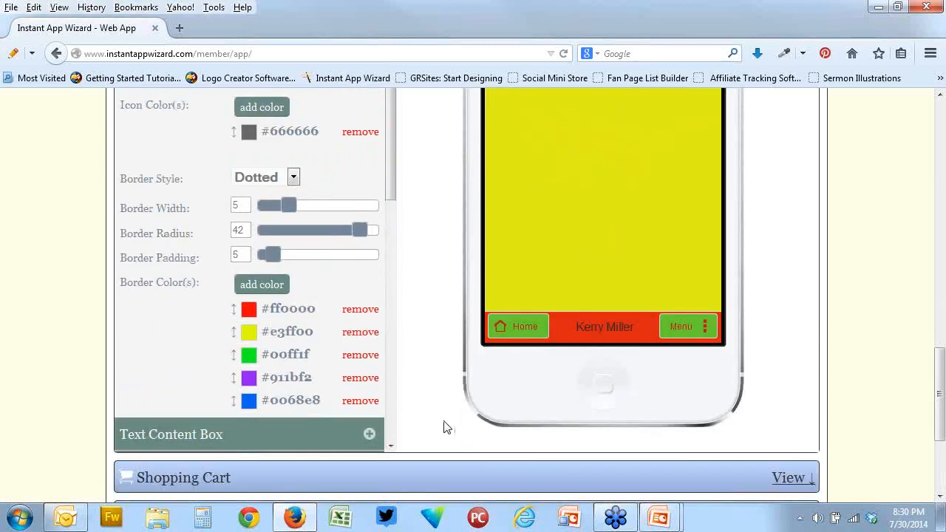
pyautogui.click(369, 434)
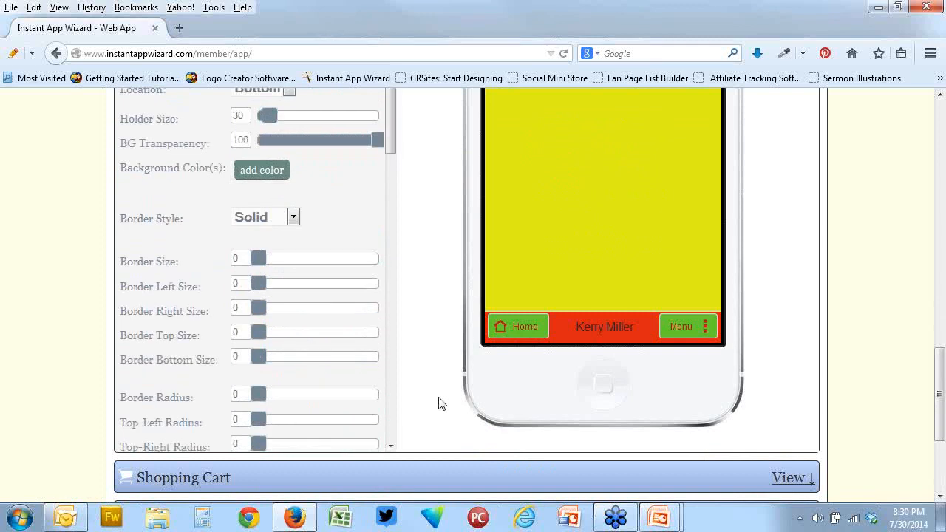
pyautogui.scroll(4, 442, 404)
pyautogui.scroll(-6, 442, 405)
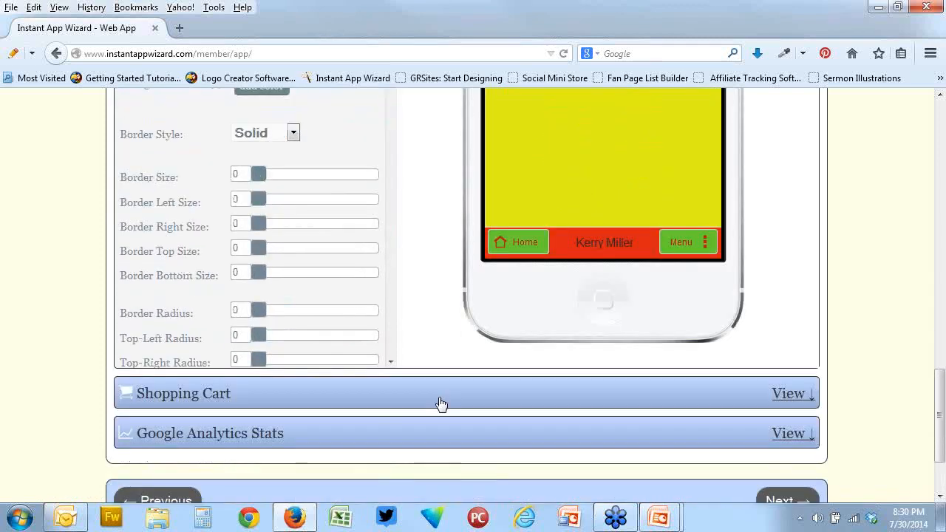
pyautogui.scroll(15, 441, 404)
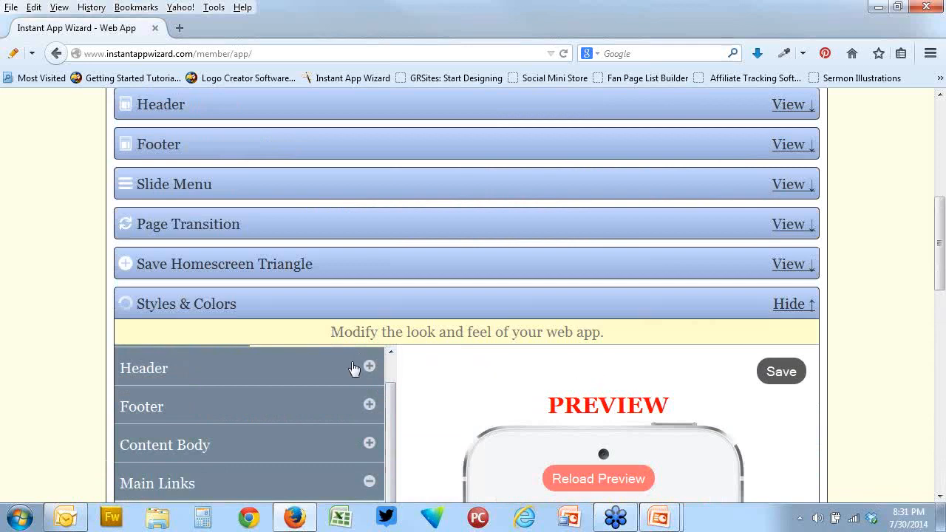
# Collapse the Main Links section and look through the full list of Styles & Colors sections
pyautogui.moveTo(390, 419); pyautogui.dragTo(391, 354)
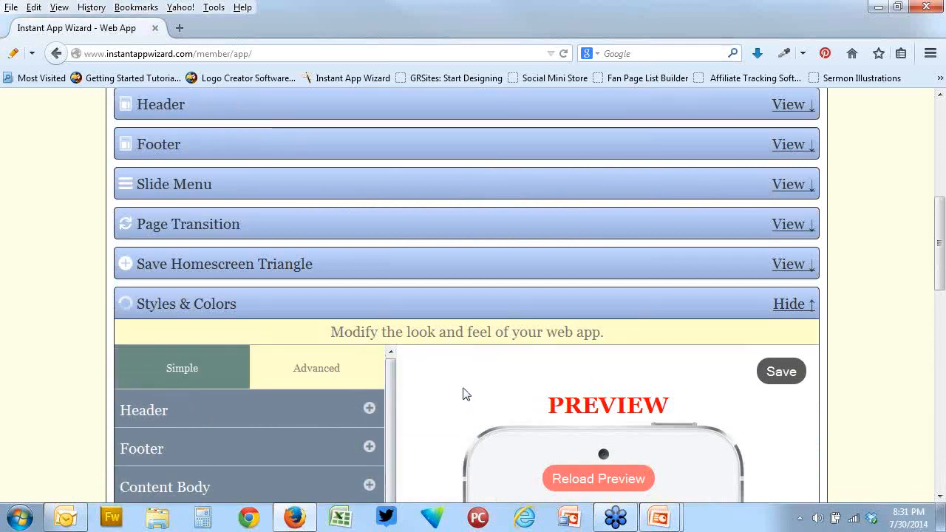
pyautogui.scroll(-4, 465, 394)
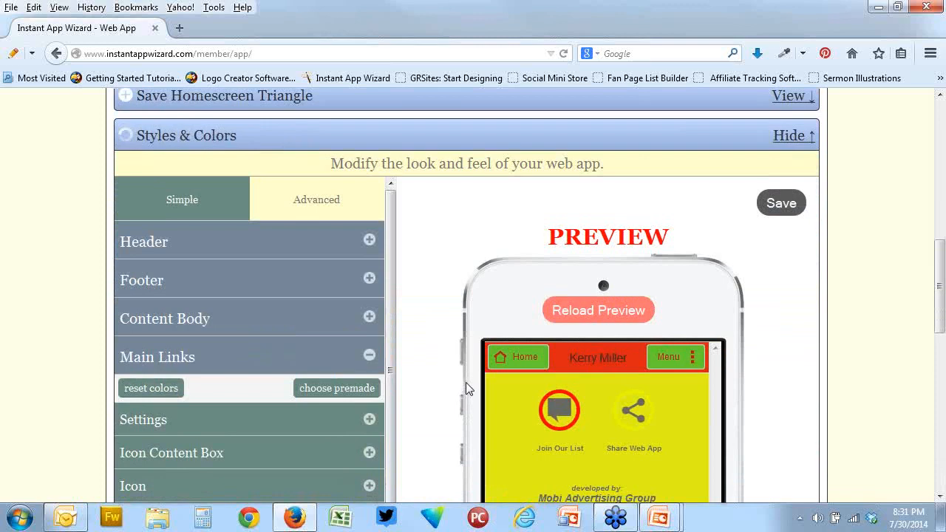
pyautogui.scroll(-6, 465, 382)
pyautogui.scroll(4, 464, 384)
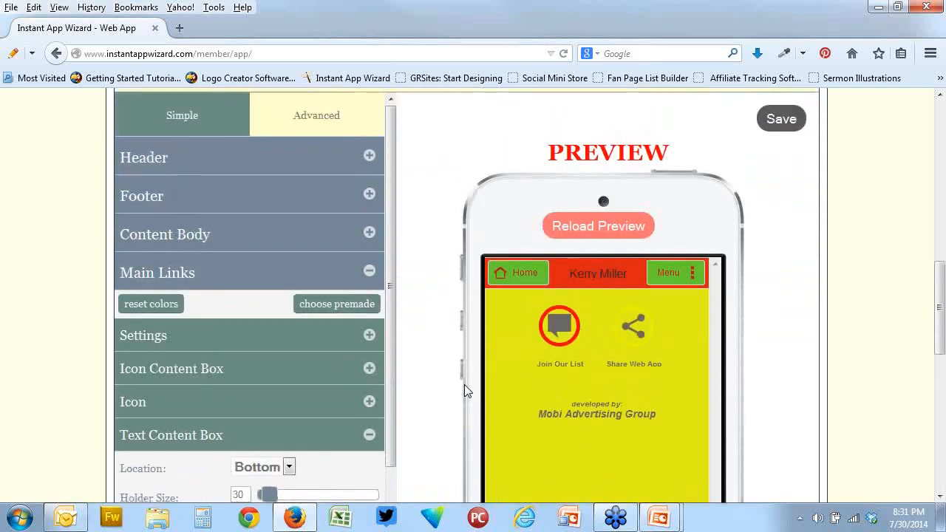
pyautogui.click(369, 271)
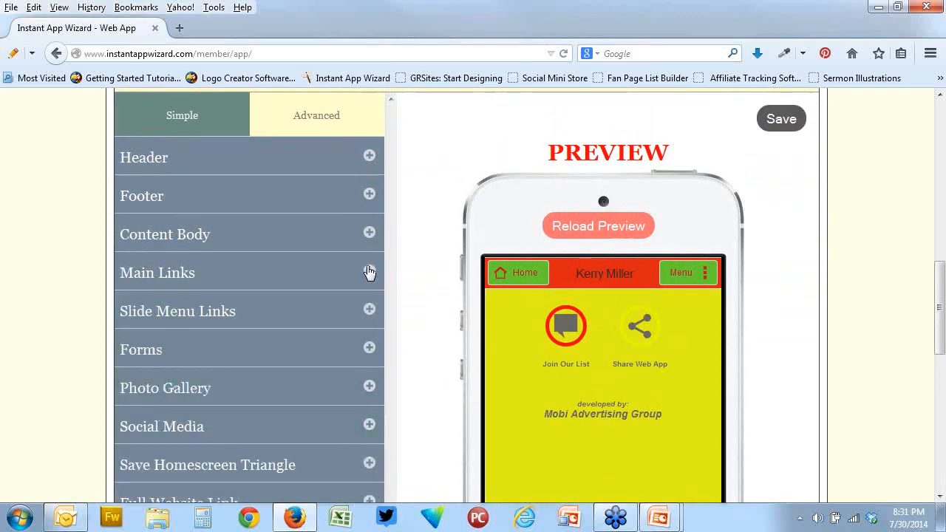
pyautogui.scroll(-6, 412, 274)
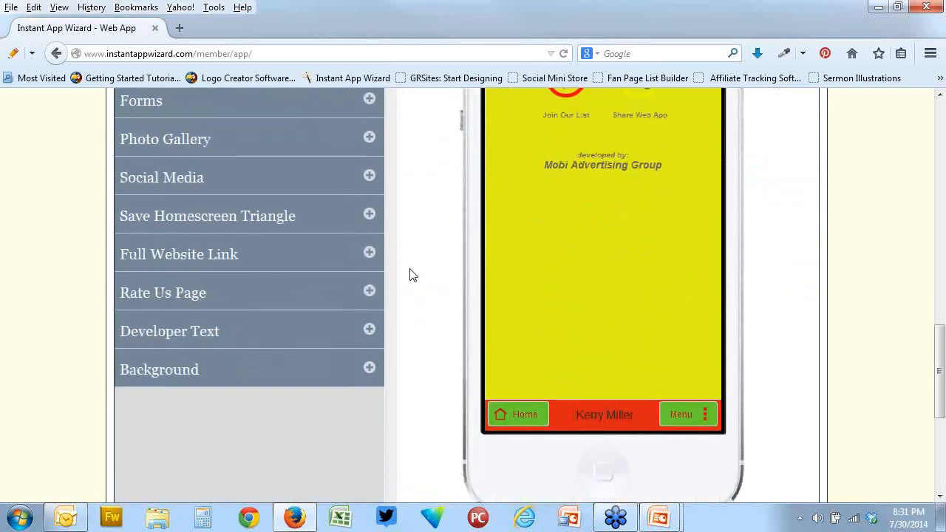
pyautogui.scroll(6, 411, 273)
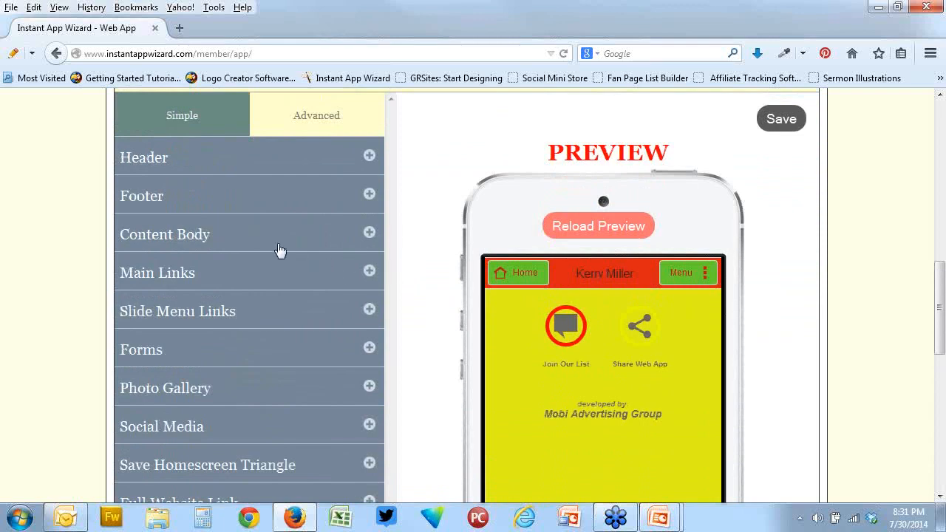
# Reopen Main Links, browse the premade Link Templates and apply the one with light blue, dark blue and brown blocks and large white icons
pyautogui.click(367, 272)
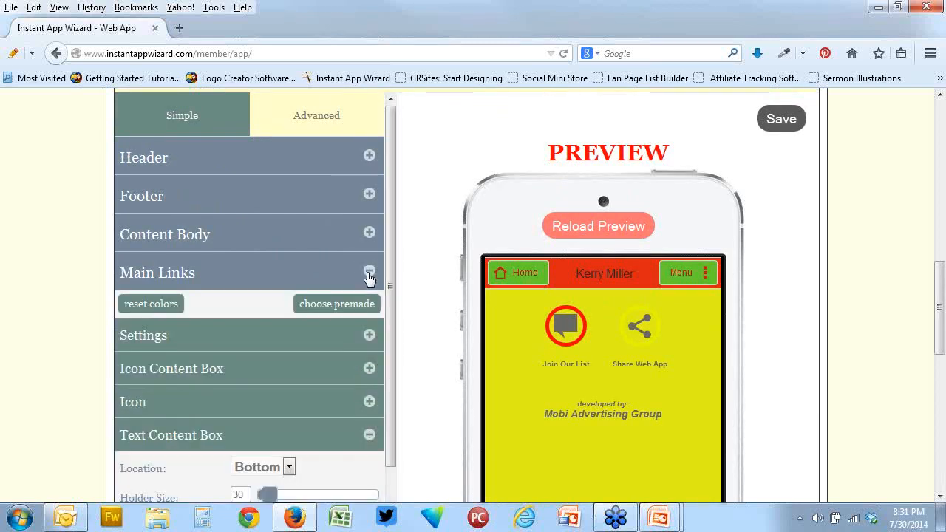
pyautogui.click(358, 305)
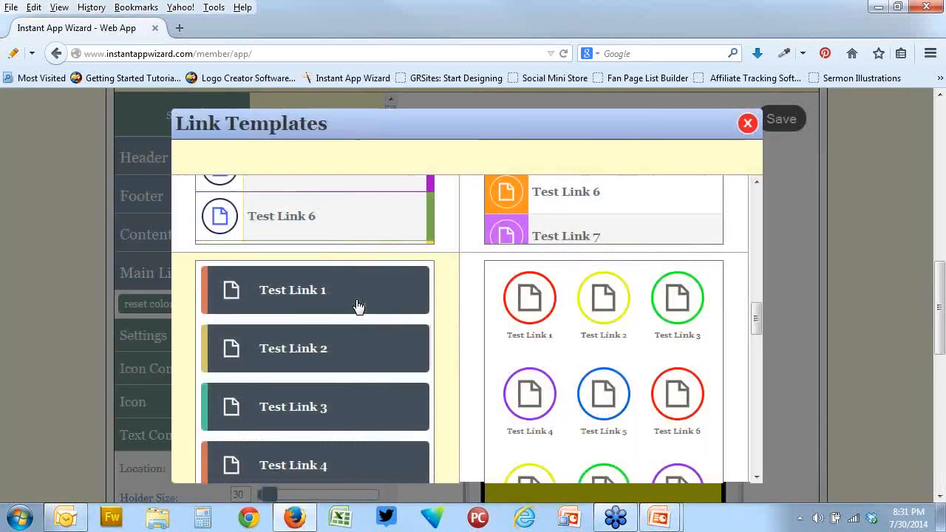
pyautogui.scroll(-1, 549, 348)
pyautogui.scroll(10, 549, 349)
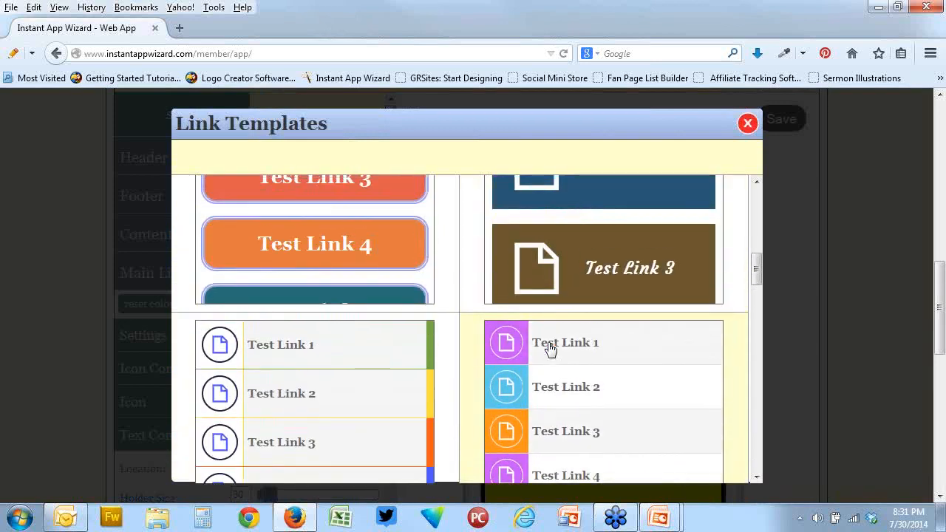
pyautogui.scroll(6, 549, 348)
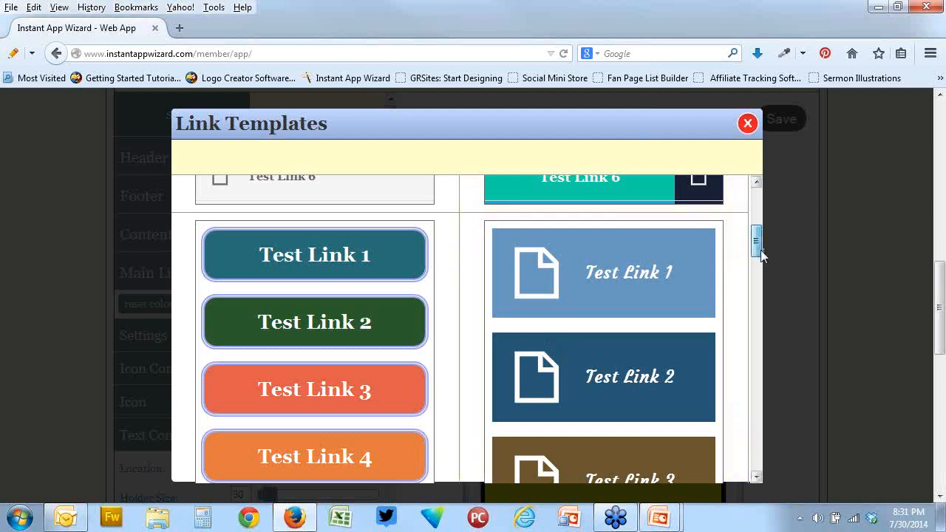
pyautogui.scroll(-2, 758, 250)
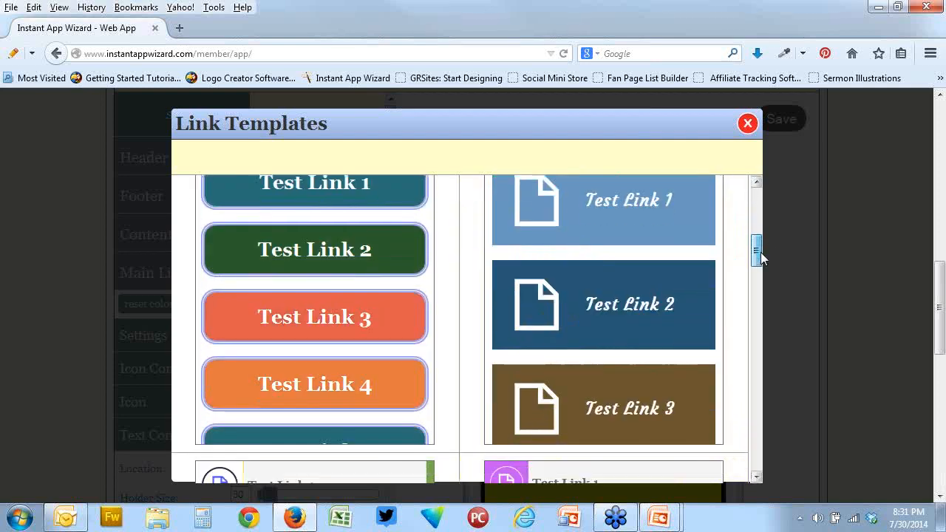
pyautogui.click(633, 279)
# Set the Main Links Icon Content Box background transparency to 28 and its box size to 77
pyautogui.scroll(-4, 813, 288)
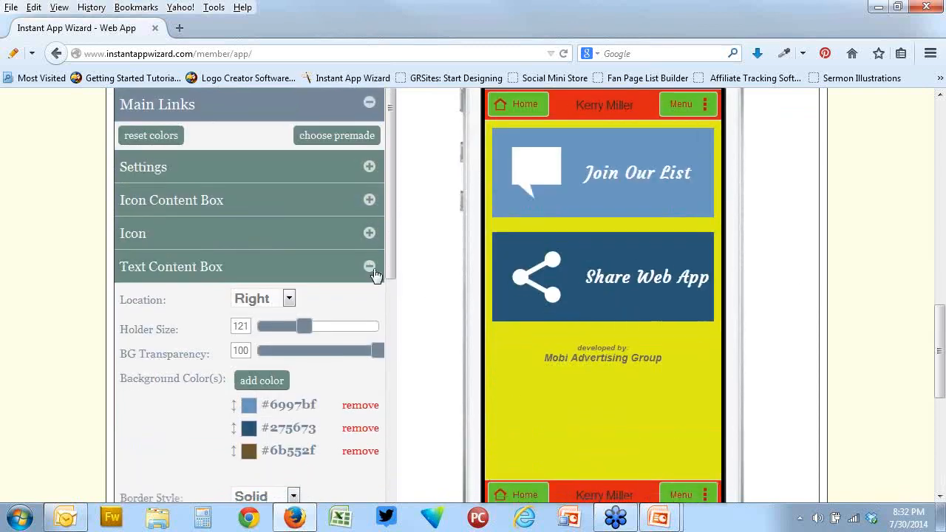
pyautogui.click(369, 201)
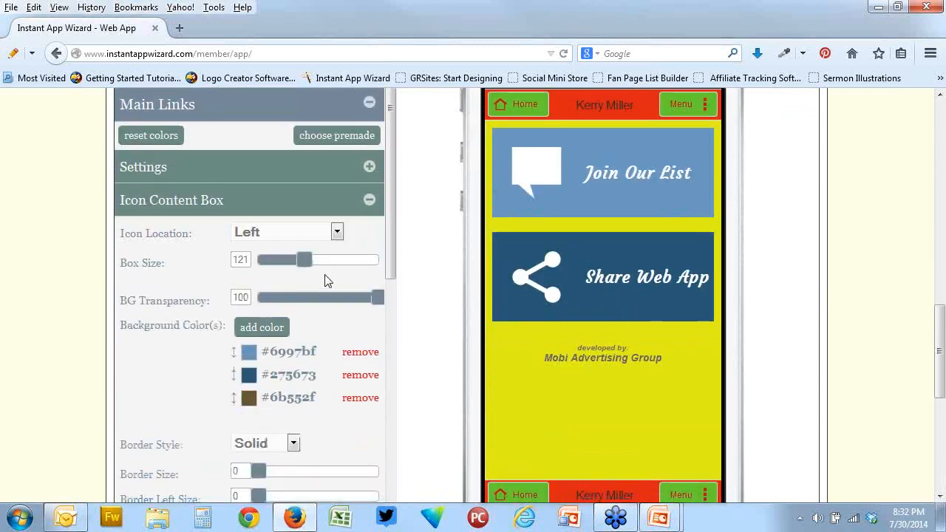
pyautogui.moveTo(382, 302); pyautogui.dragTo(293, 297)
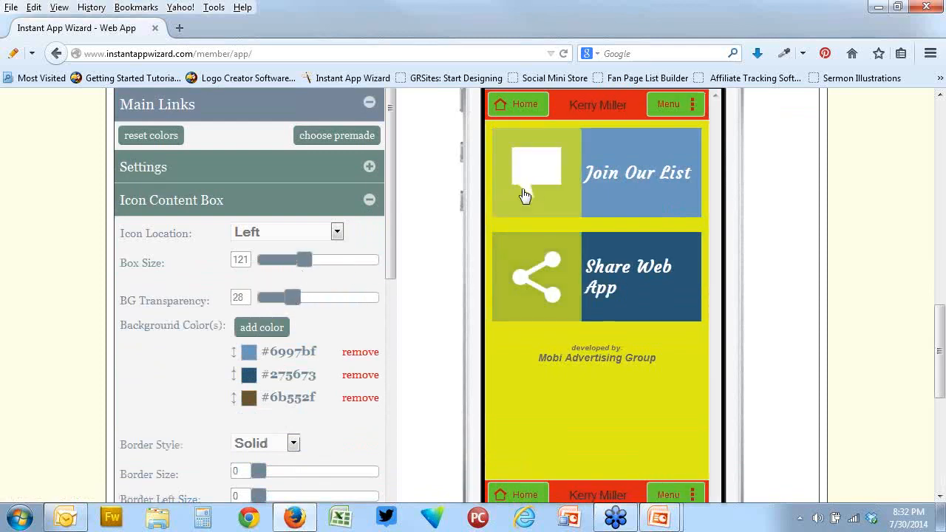
pyautogui.moveTo(343, 259); pyautogui.dragTo(287, 261)
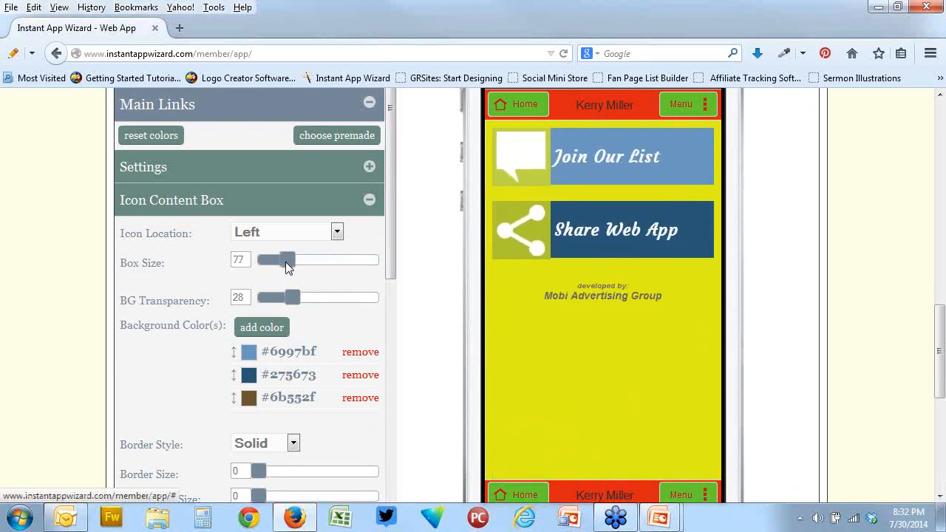
# Give the Icon Content Box a solid border of size 2 on all sides and round its corners with the border radius
pyautogui.scroll(-2, 392, 276)
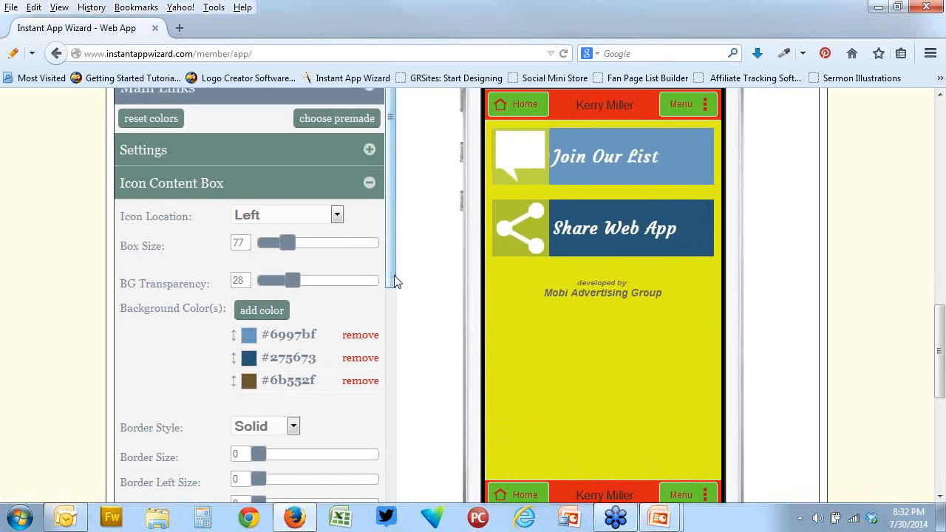
pyautogui.scroll(-2, 321, 380)
pyautogui.moveTo(260, 367)
pyautogui.mouseDown()
pyautogui.moveTo(336, 374)
pyautogui.moveTo(272, 368)
pyautogui.mouseUp()
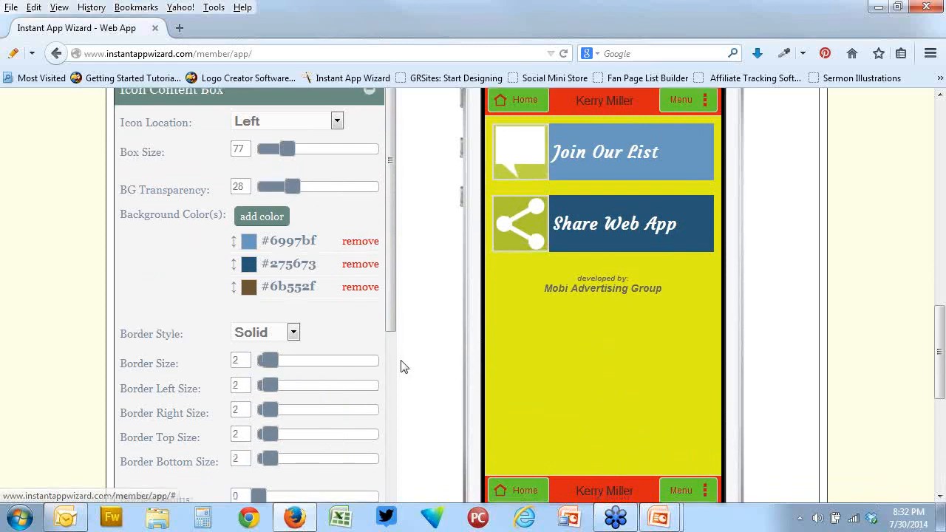
pyautogui.scroll(-4, 347, 373)
pyautogui.moveTo(266, 336); pyautogui.dragTo(340, 341)
pyautogui.scroll(5, 441, 319)
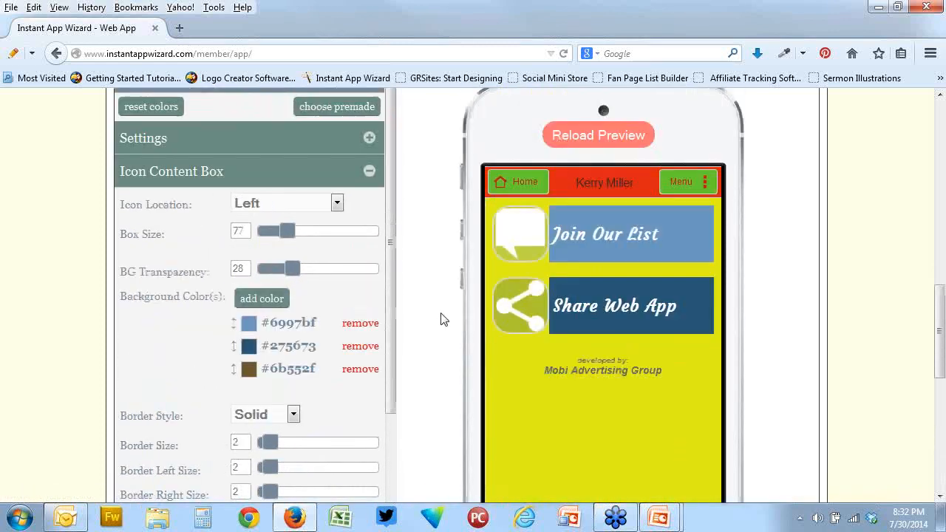
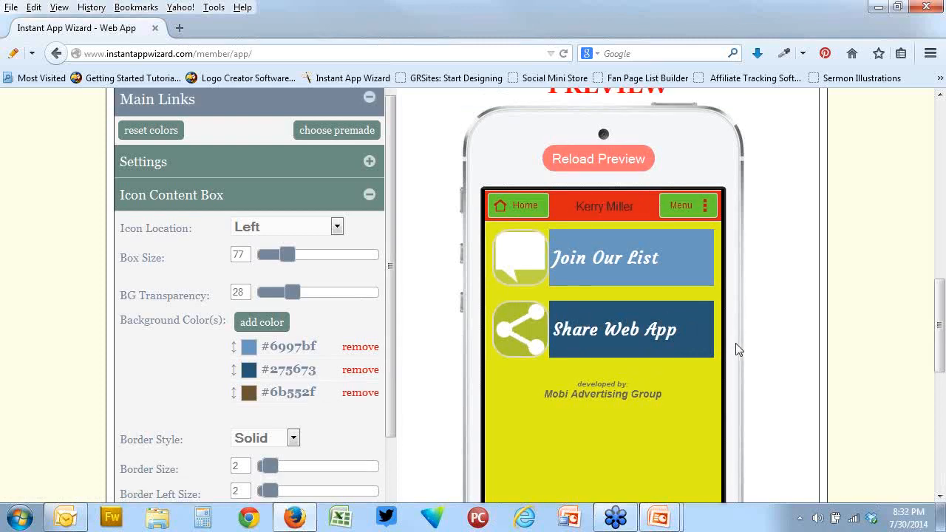
# Return to the web app's preview and reload the page without saving the style changes
pyautogui.scroll(-2, 735, 342)
pyautogui.scroll(2, 735, 343)
pyautogui.scroll(8, 735, 342)
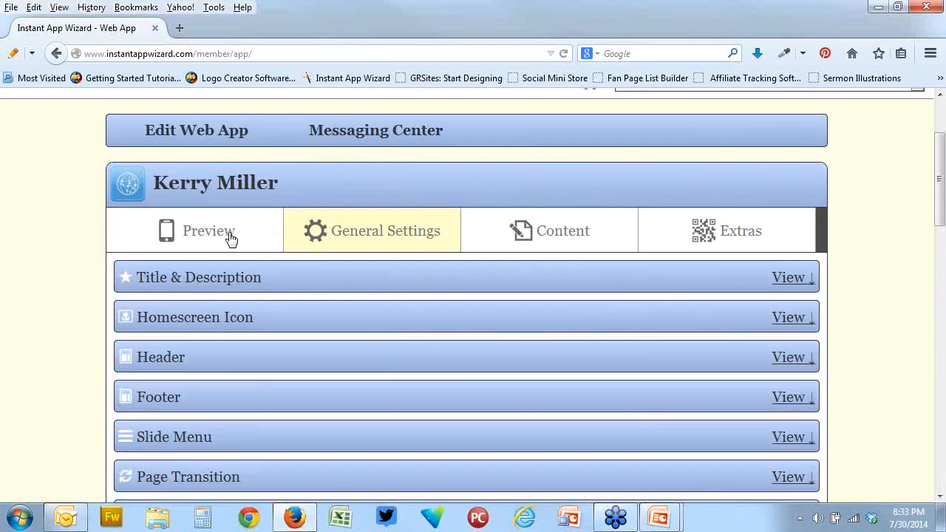
pyautogui.click(232, 239)
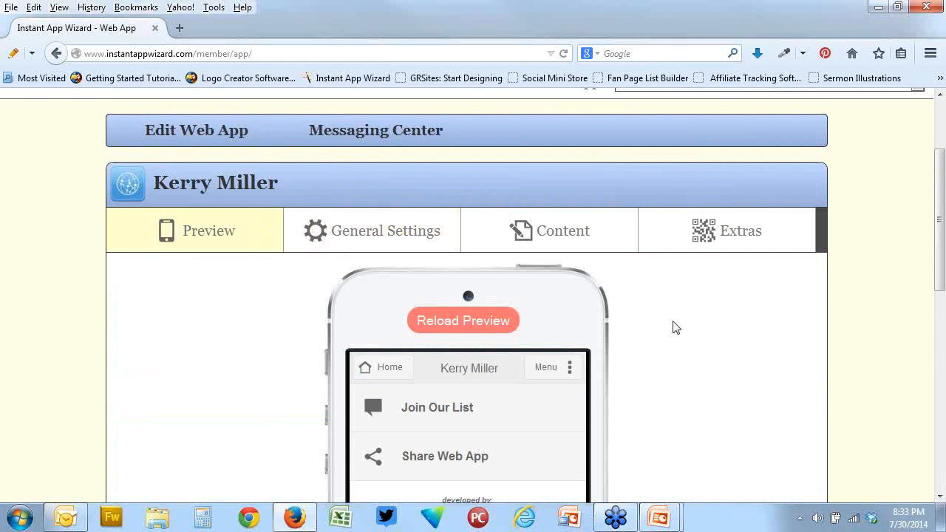
pyautogui.rightClick(673, 323)
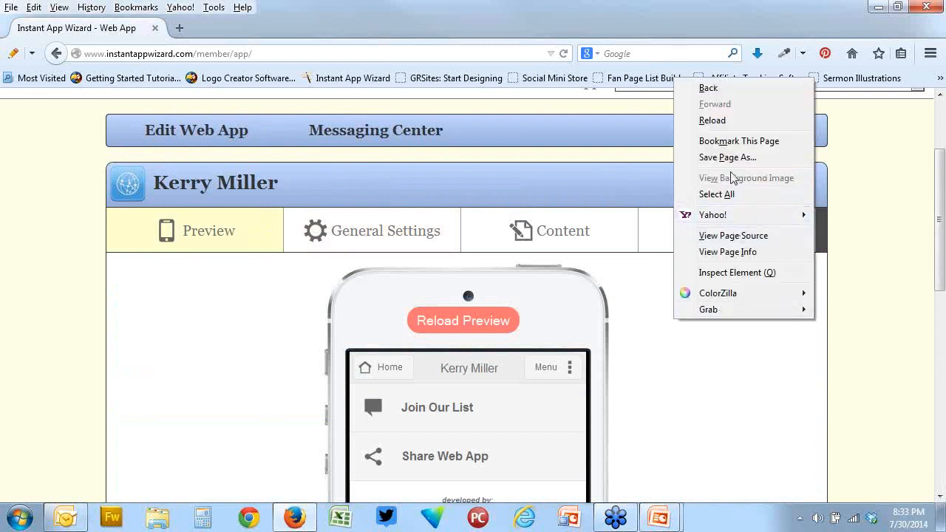
pyautogui.click(711, 120)
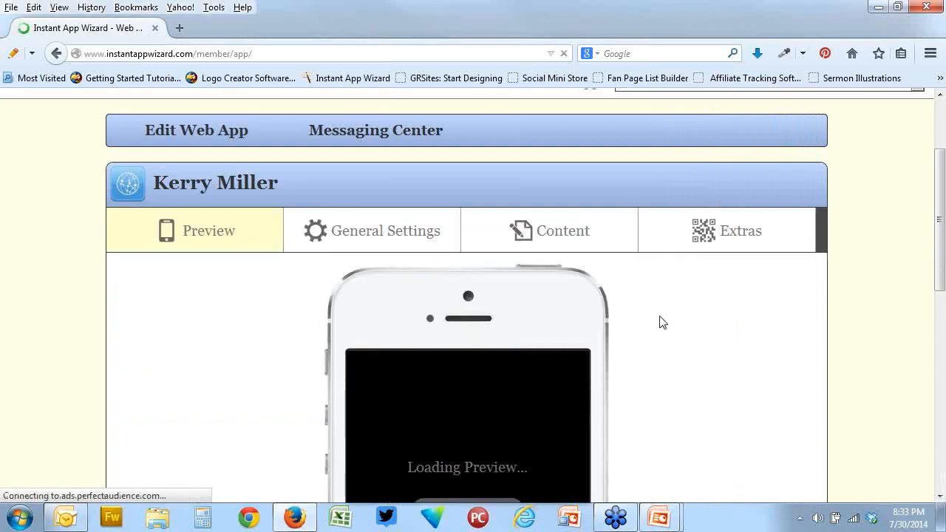
pyautogui.scroll(-2, 661, 321)
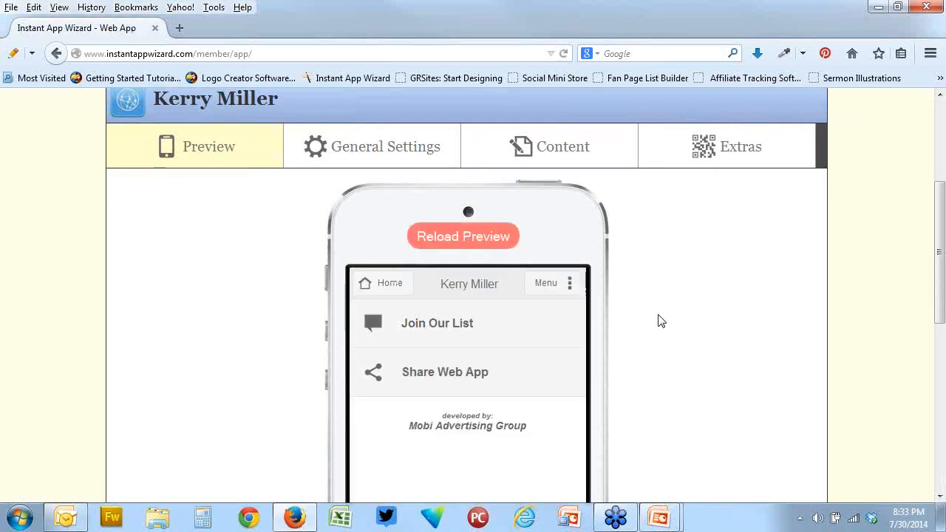
# Add gplogo4j.jpg as a new header image in General Settings, with no linked page, and save the header
pyautogui.click(368, 148)
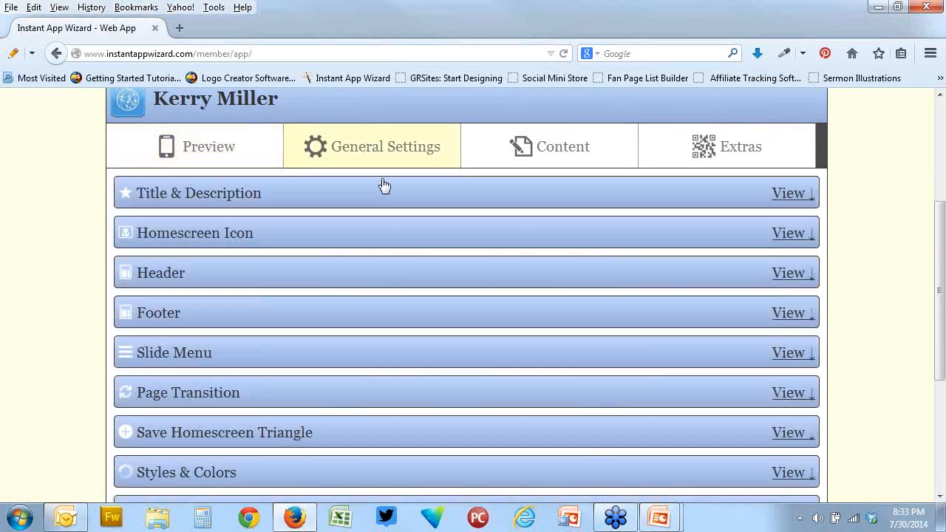
pyautogui.click(340, 275)
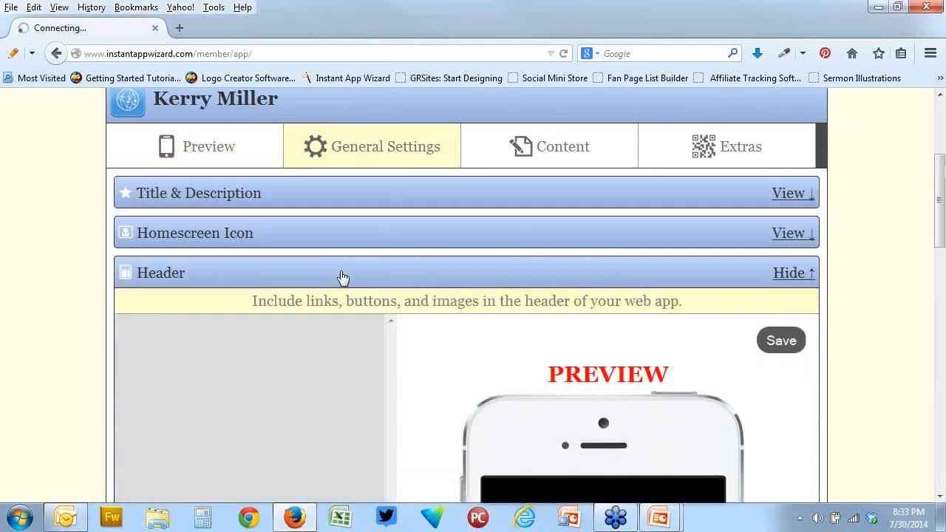
pyautogui.scroll(-4, 464, 292)
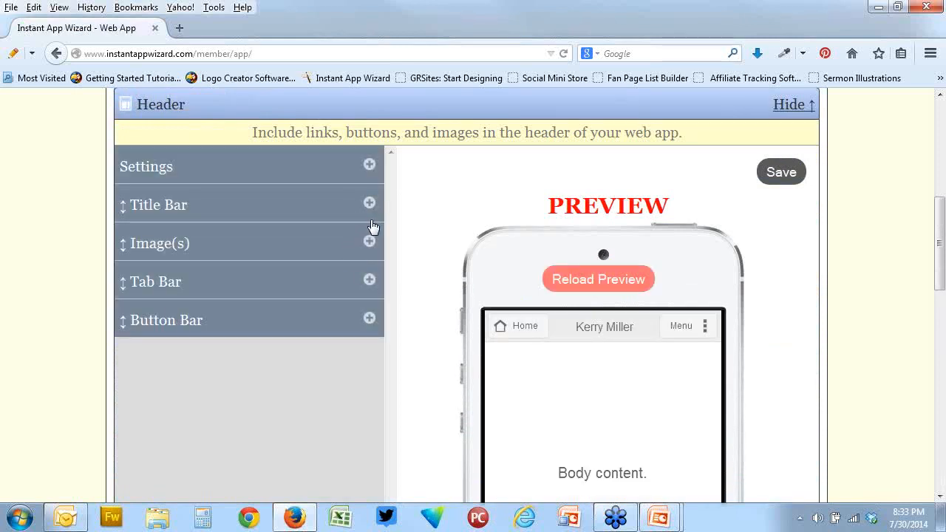
pyautogui.click(369, 244)
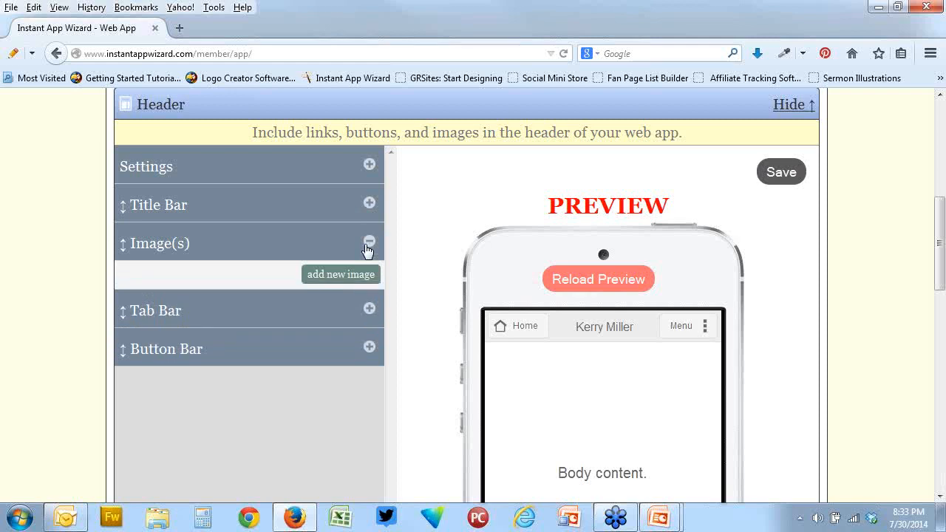
pyautogui.click(355, 275)
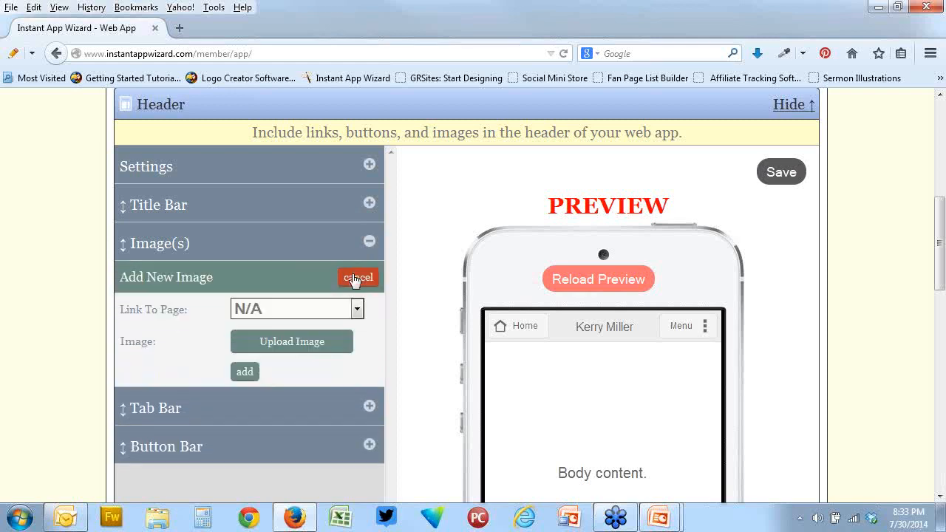
pyautogui.click(332, 350)
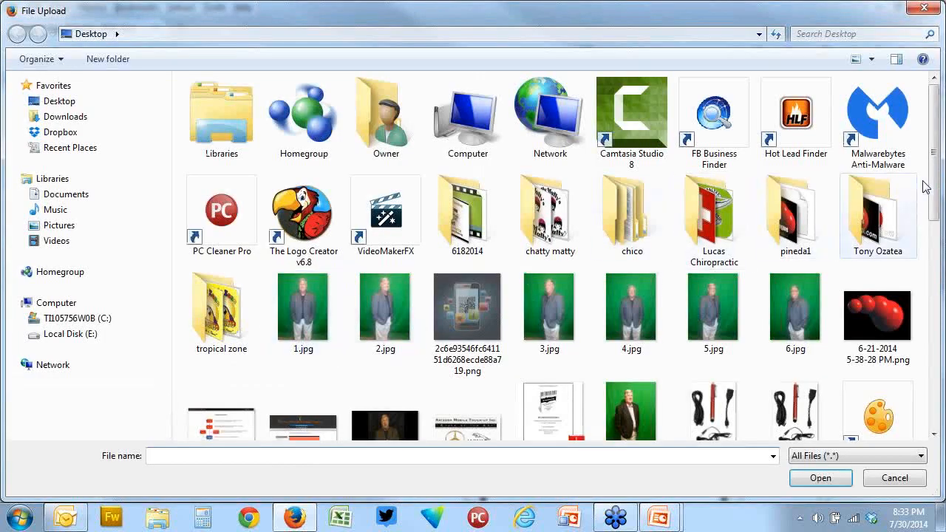
pyautogui.scroll(-5, 924, 187)
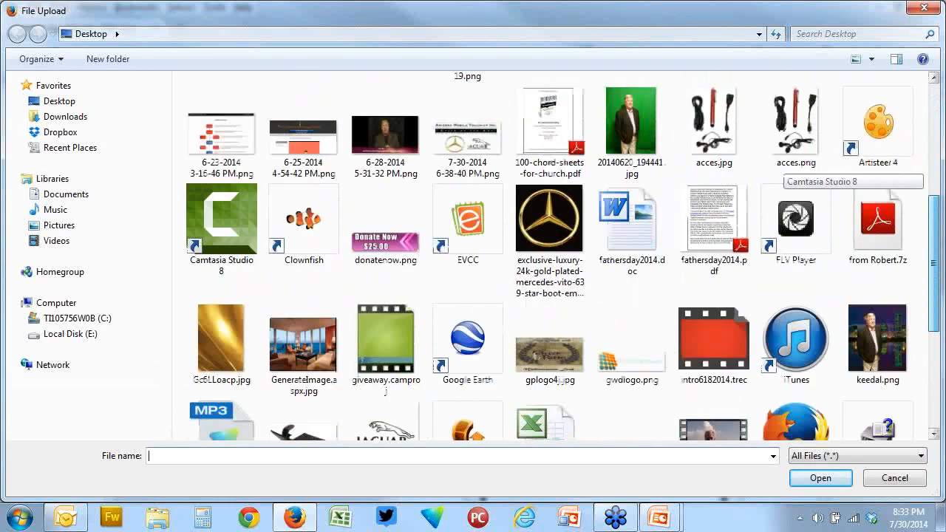
pyautogui.doubleClick(539, 331)
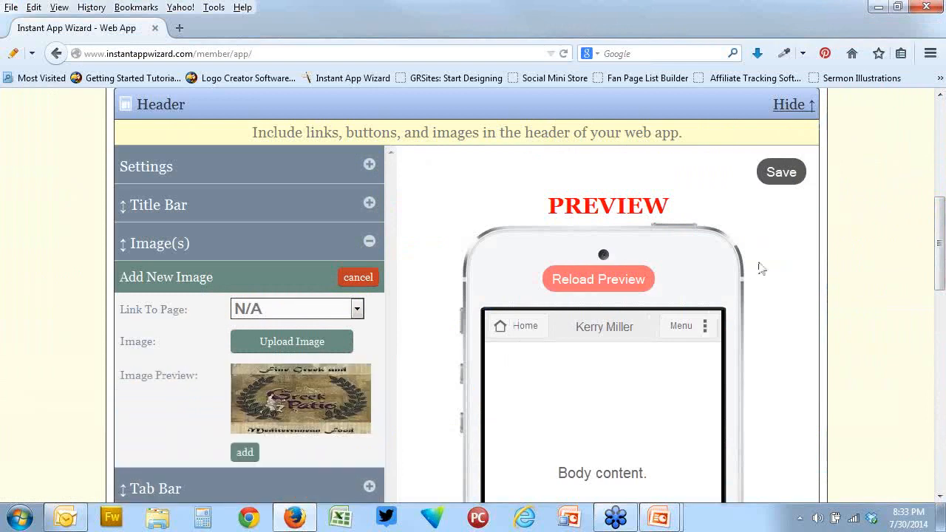
pyautogui.click(245, 454)
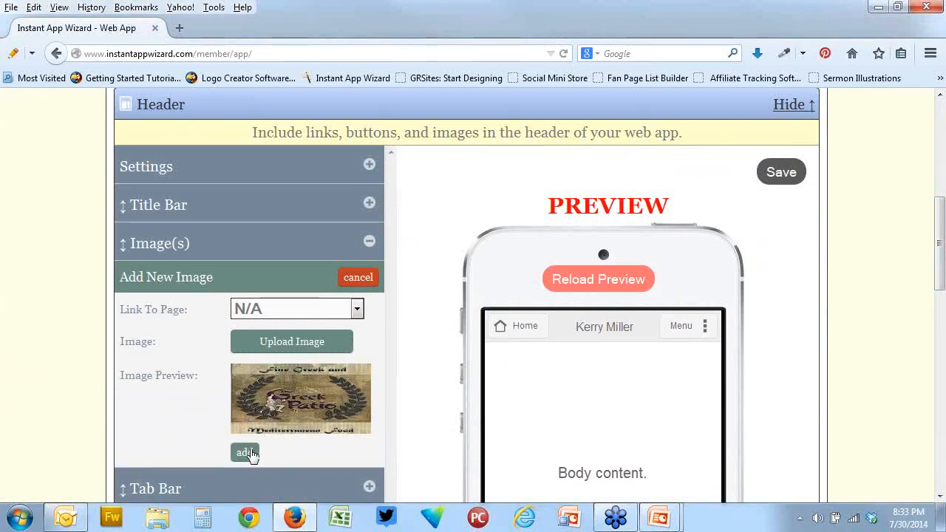
pyautogui.click(781, 172)
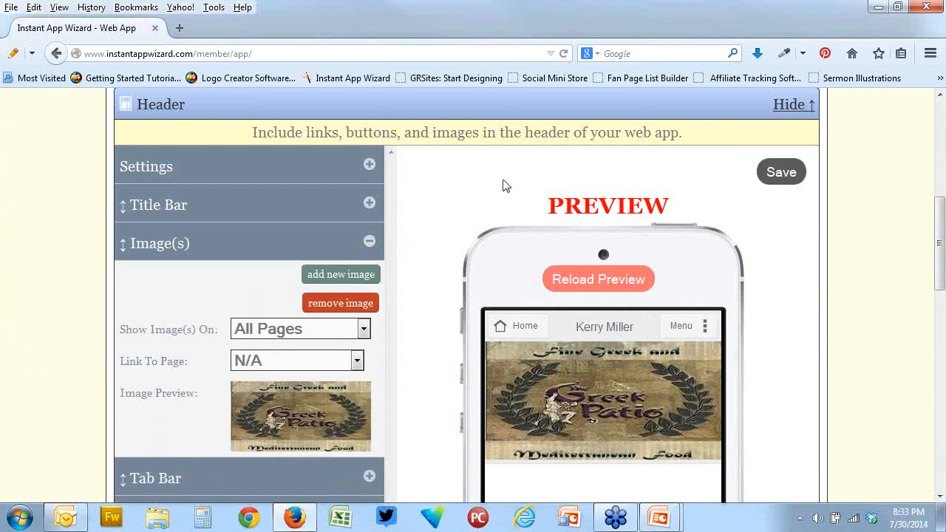
# Return to the web app's preview and reload the page to check the saved header image
pyautogui.scroll(5, 468, 176)
pyautogui.click(194, 233)
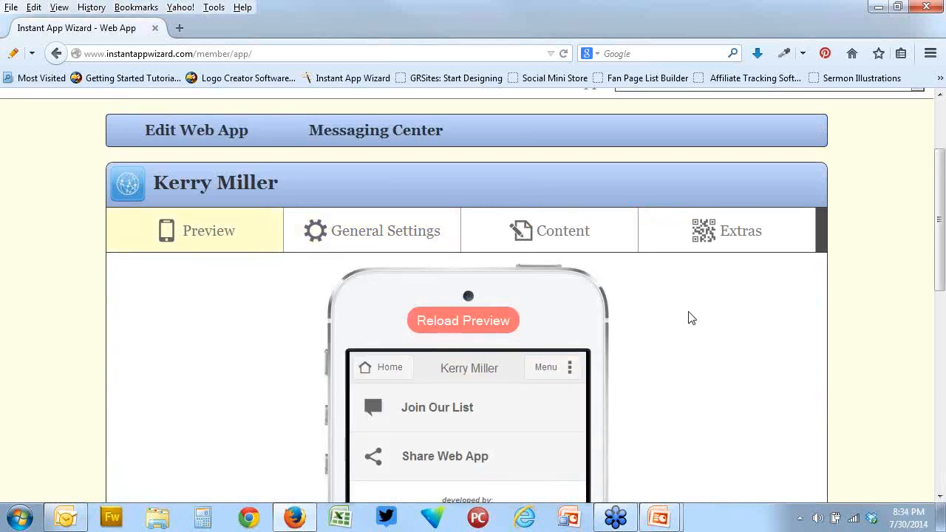
pyautogui.scroll(-2, 687, 317)
pyautogui.rightClick(664, 279)
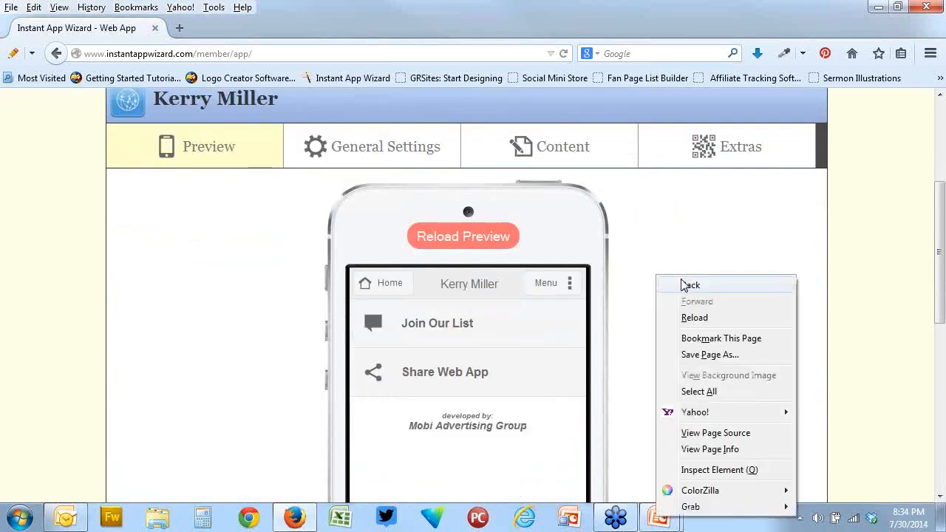
pyautogui.click(696, 316)
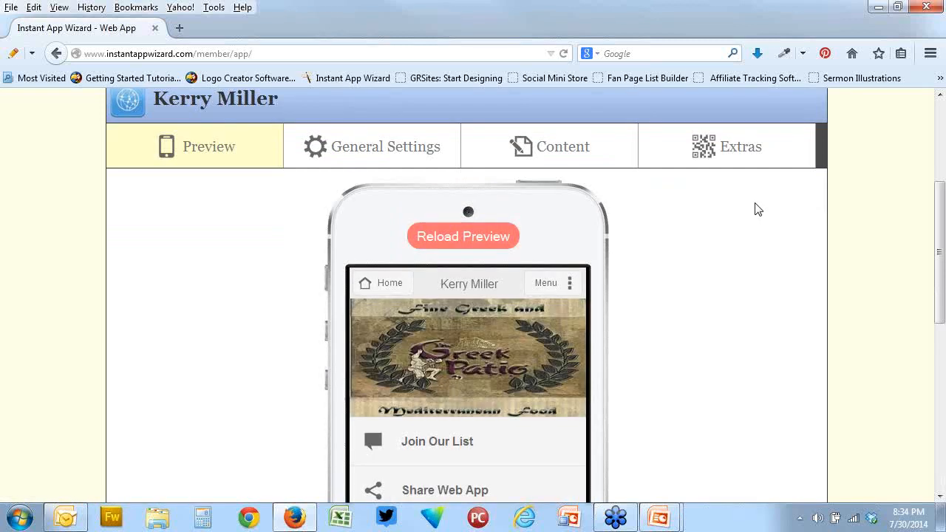
# Open Styles & Colors in General Settings and look over the simple color options and the full phone preview
pyautogui.click(421, 156)
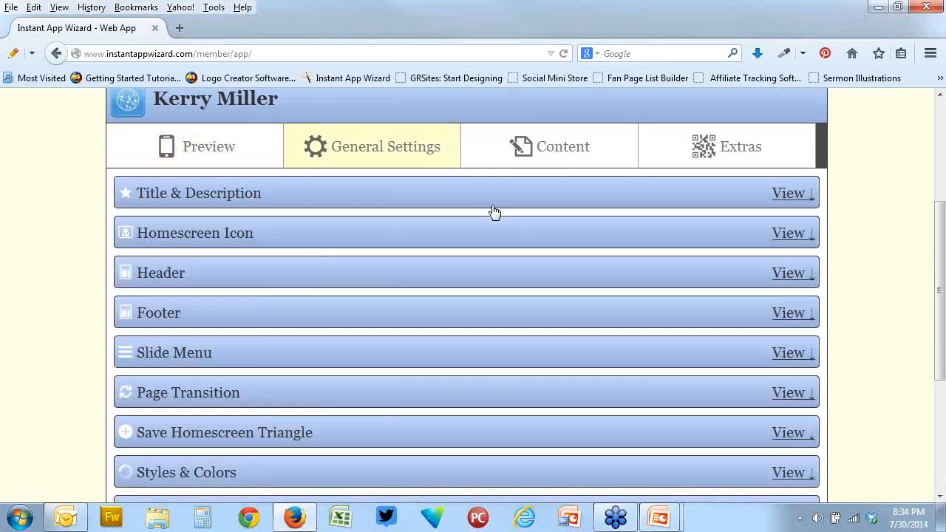
pyautogui.scroll(-3, 494, 212)
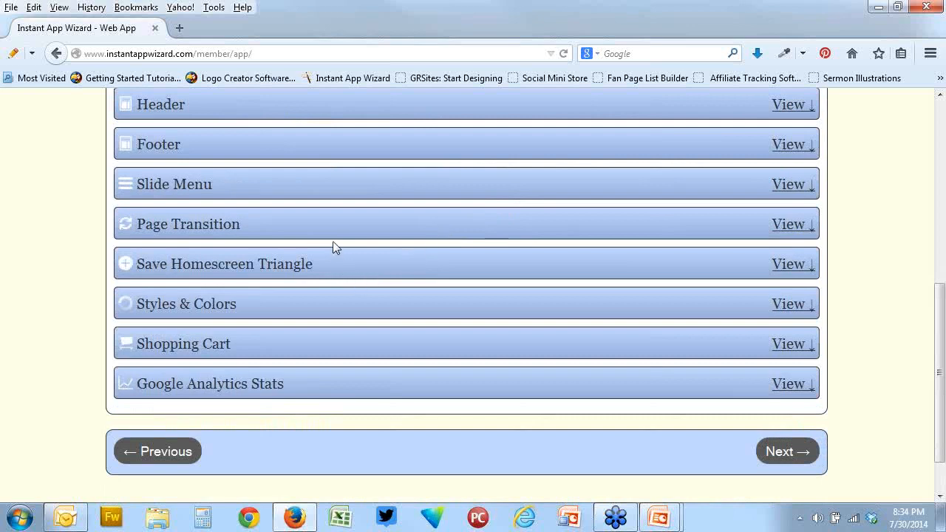
pyautogui.scroll(2, 333, 243)
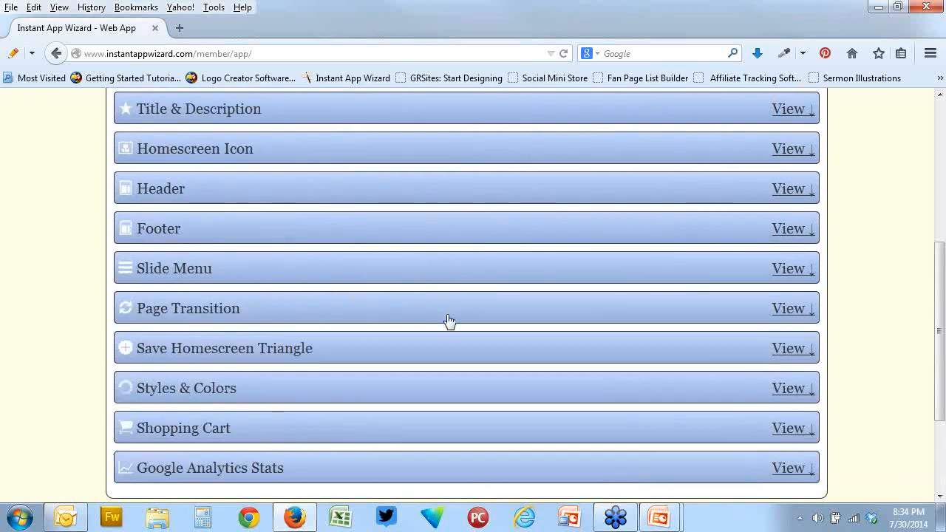
pyautogui.click(343, 395)
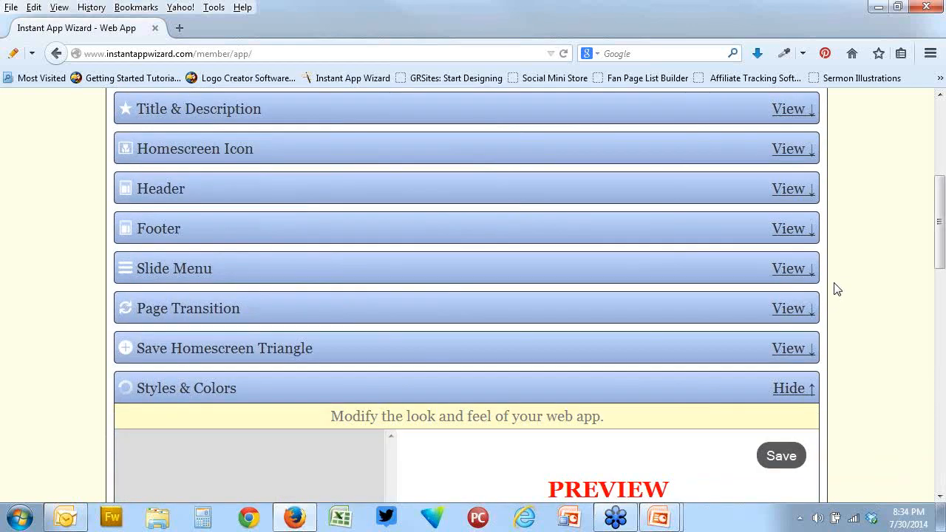
pyautogui.scroll(-6, 836, 288)
pyautogui.scroll(-2, 836, 288)
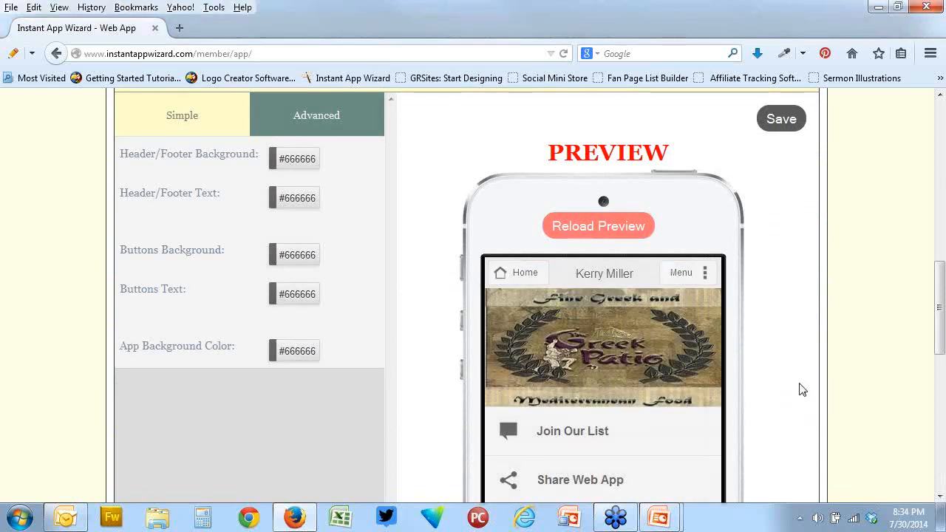
pyautogui.scroll(-4, 778, 332)
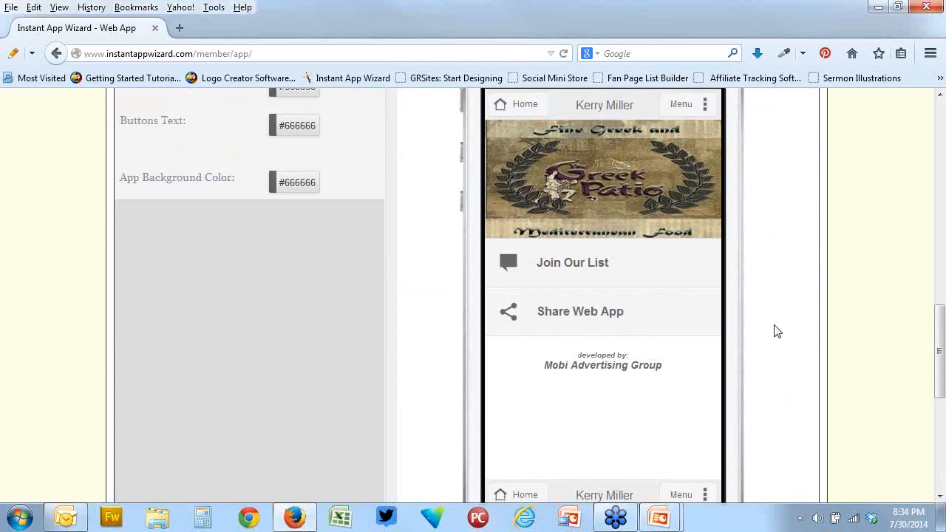
pyautogui.scroll(-4, 778, 331)
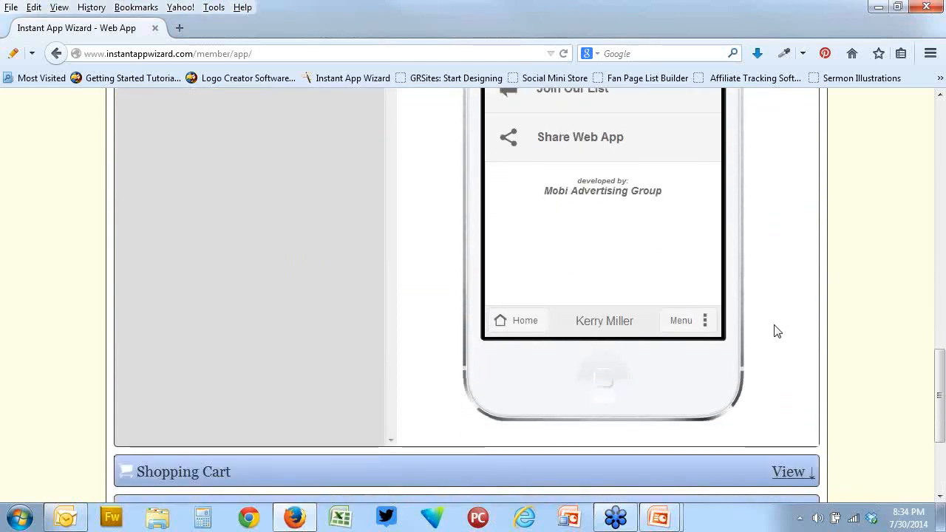
pyautogui.scroll(-2, 777, 332)
pyautogui.scroll(2, 777, 332)
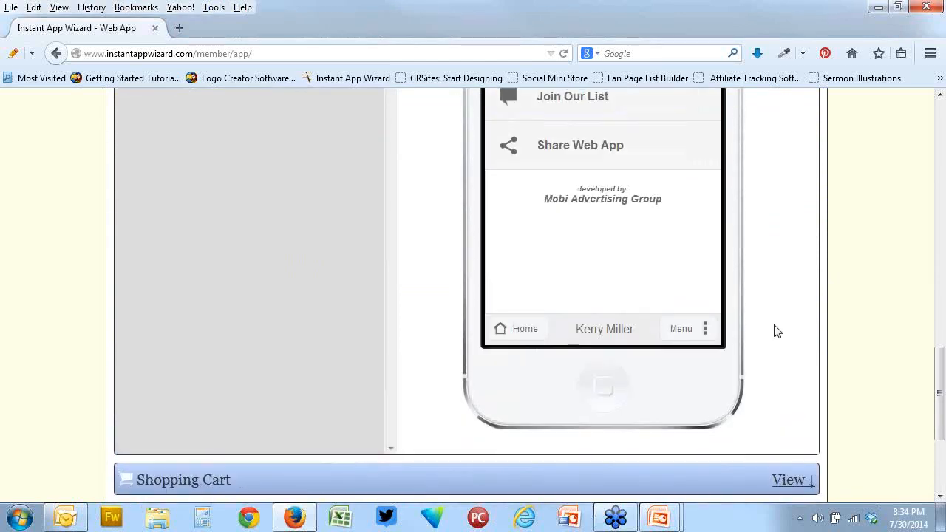
pyautogui.scroll(4, 778, 332)
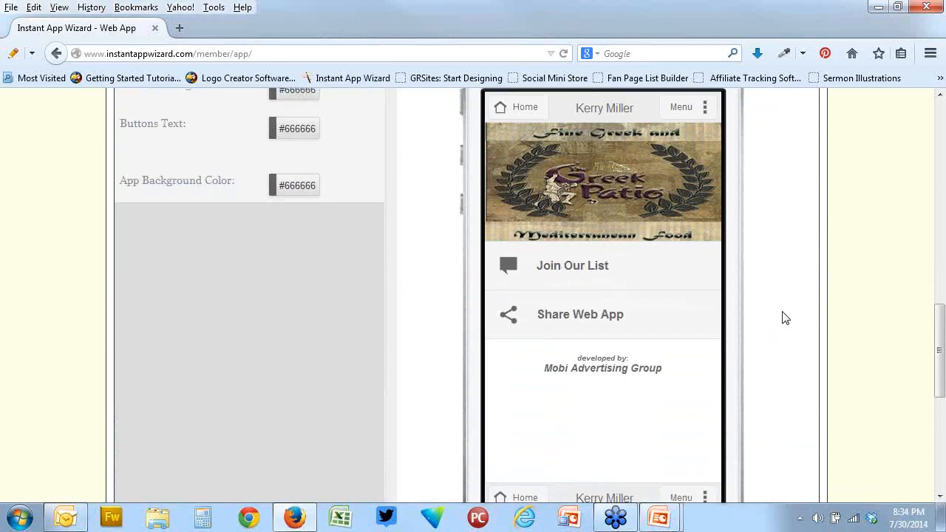
pyautogui.scroll(4, 782, 317)
pyautogui.scroll(-10, 435, 289)
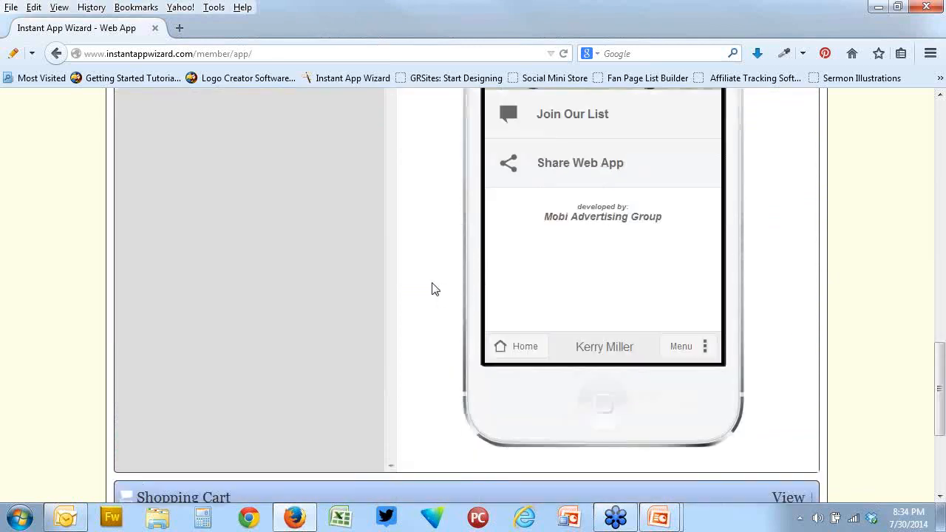
# Review the Shopping Cart settings, from the PayPal API fields to the order notifications, and open Google Analytics Stats
pyautogui.click(788, 394)
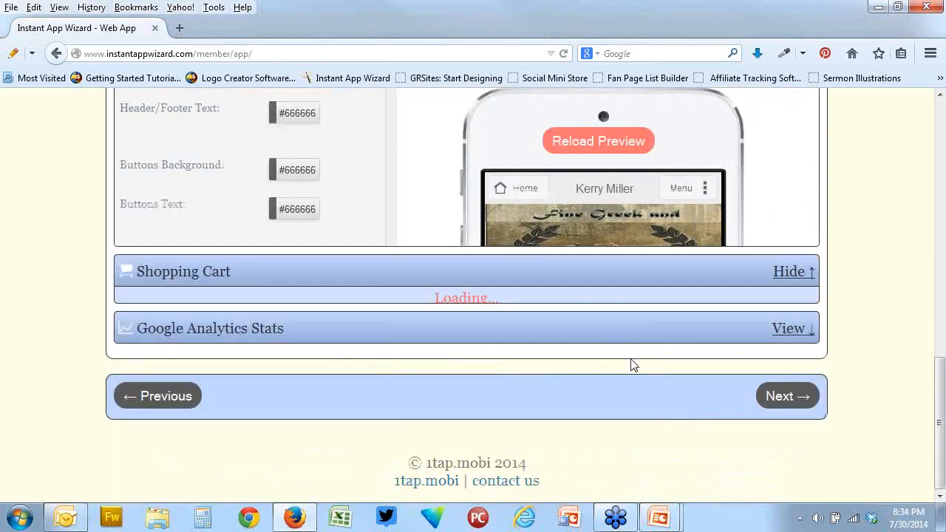
pyautogui.scroll(-20, 560, 313)
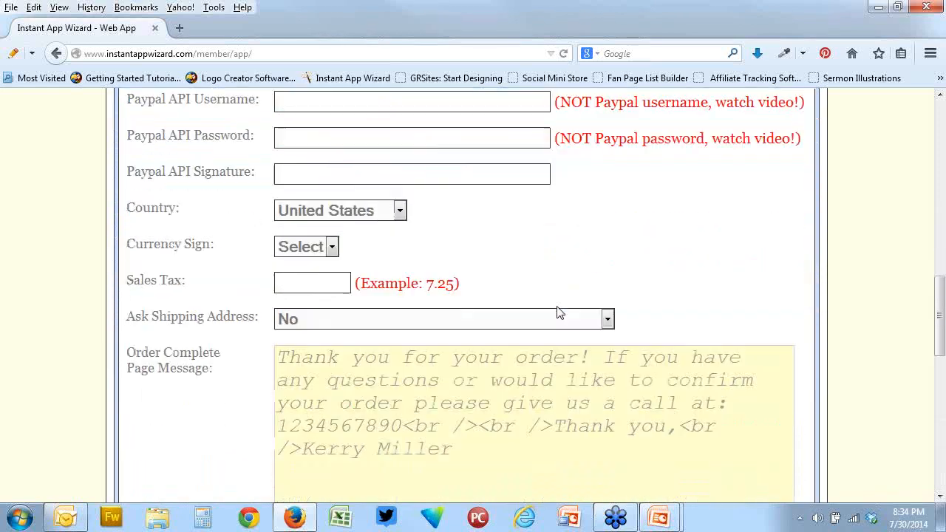
pyautogui.scroll(-1, 559, 313)
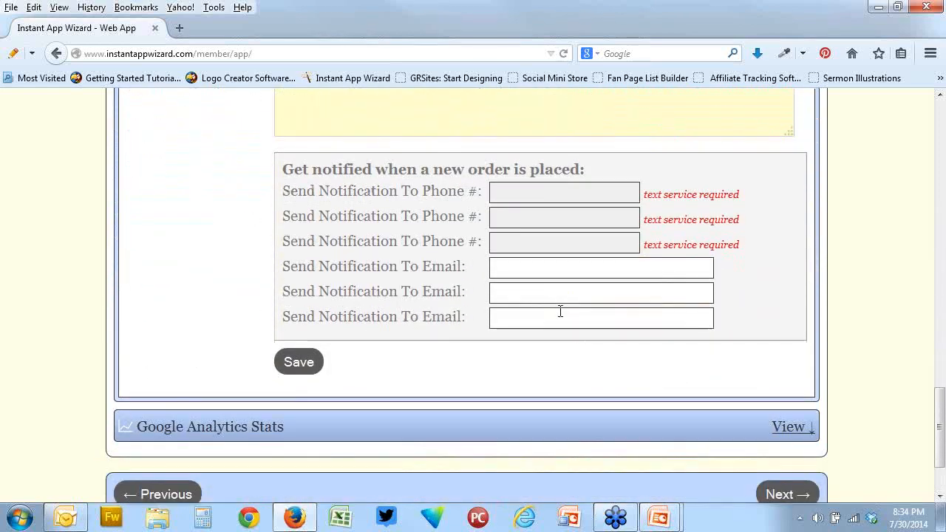
pyautogui.click(797, 427)
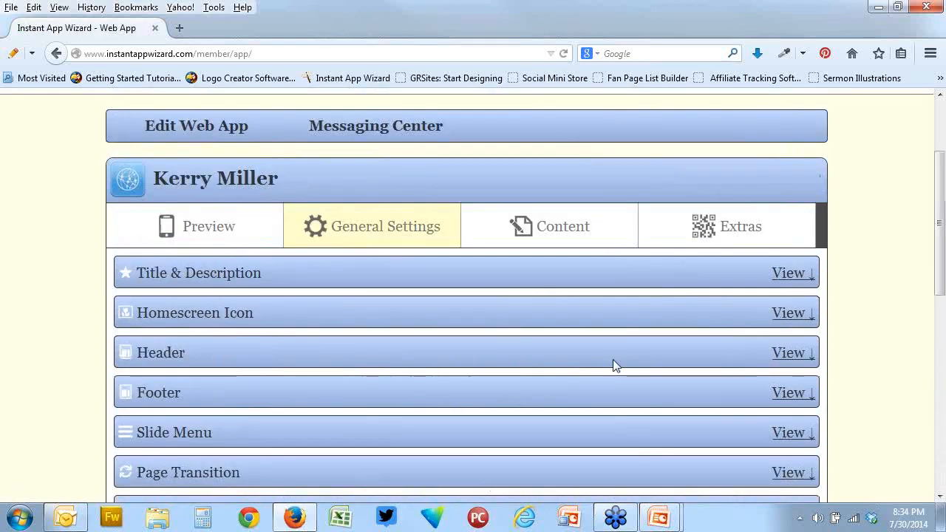
# Open the Home Page settings in the Content section and expand the Social Media Links options
pyautogui.click(575, 357)
pyautogui.scroll(-5, 834, 349)
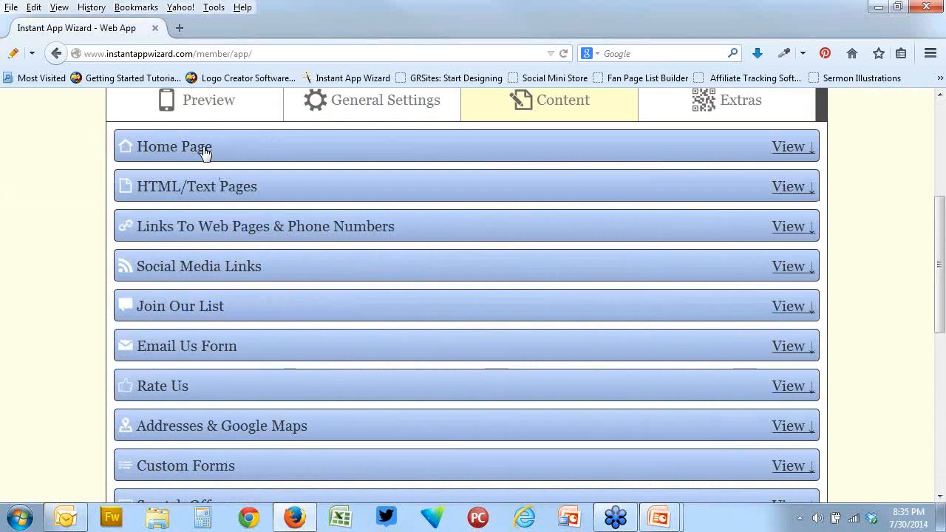
pyautogui.click(205, 153)
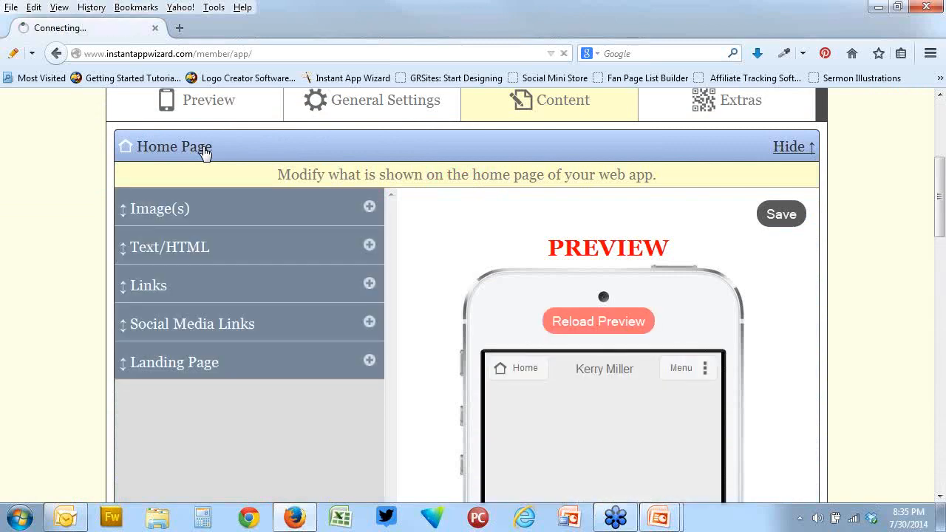
pyautogui.scroll(-2, 413, 232)
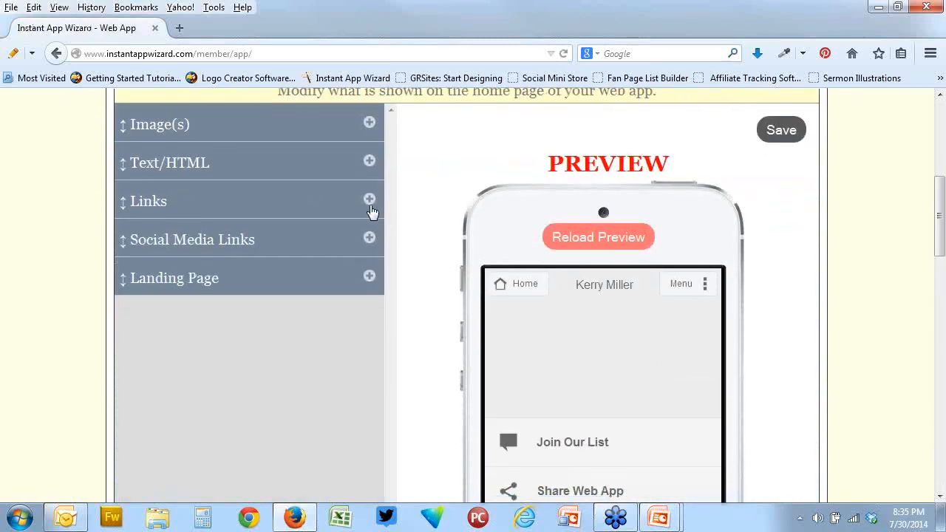
pyautogui.click(369, 240)
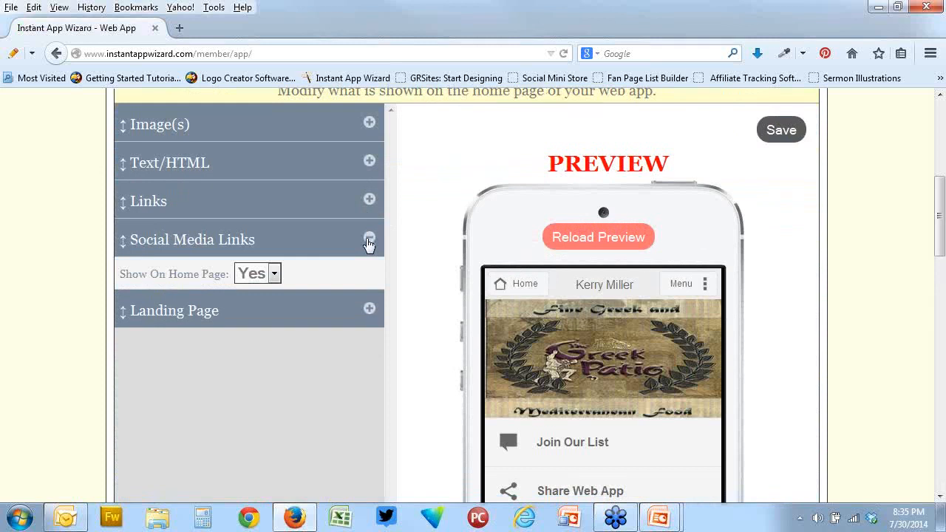
# Open the home page's Landing Page options, include the Share Web App content page and look it over in the phone preview
pyautogui.click(369, 242)
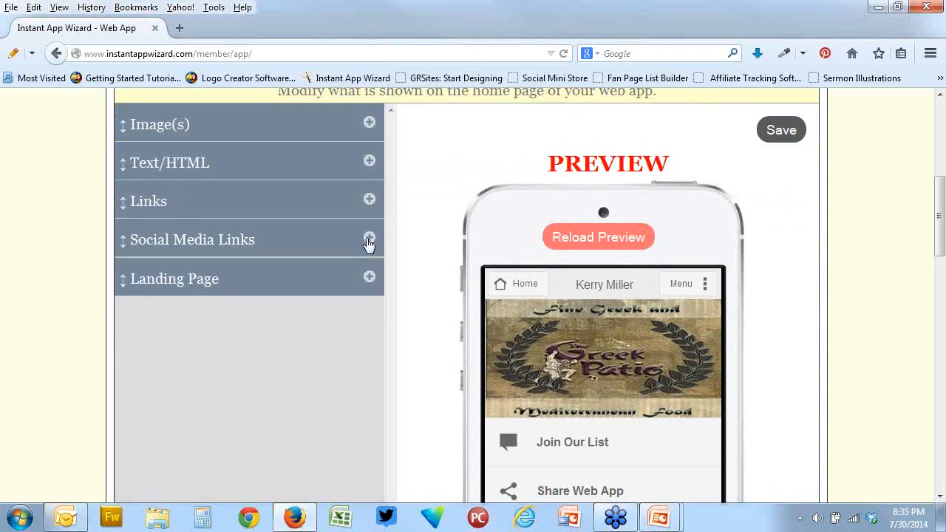
pyautogui.click(373, 284)
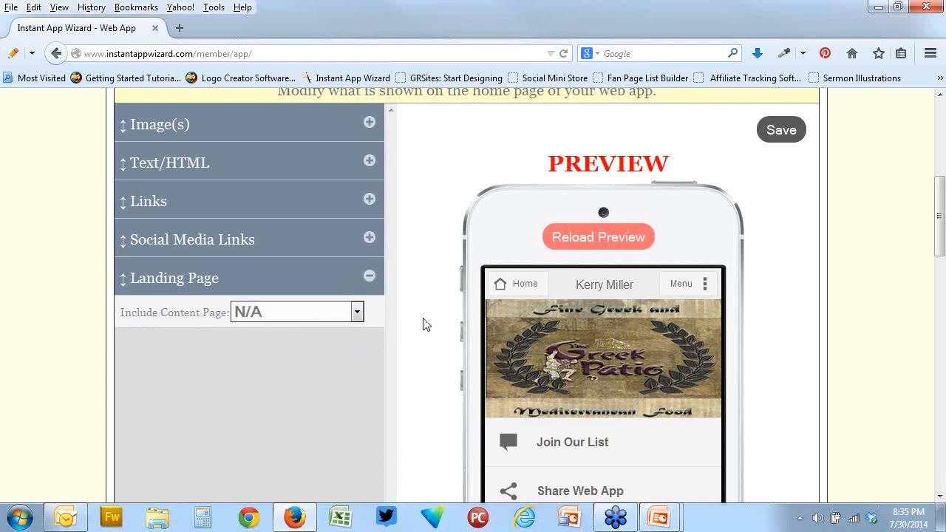
pyautogui.click(357, 313)
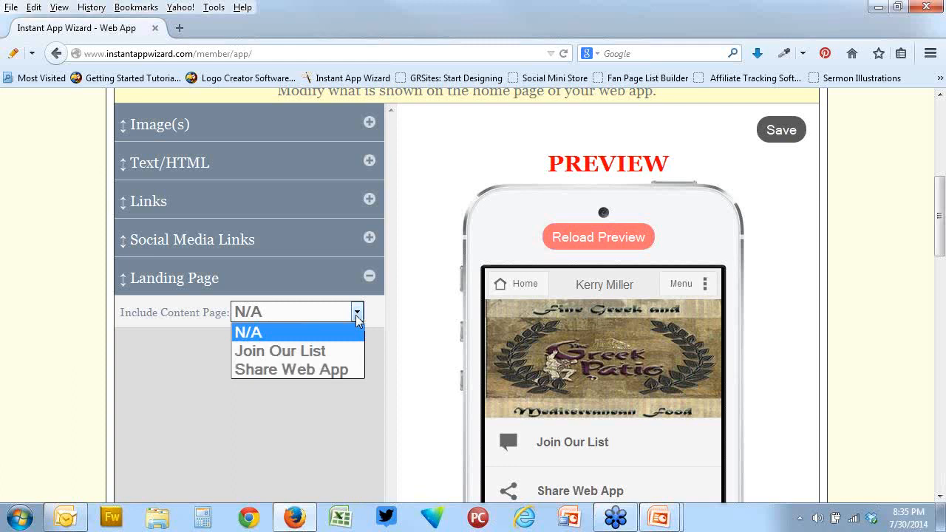
pyautogui.click(356, 316)
pyautogui.click(356, 316)
pyautogui.click(289, 369)
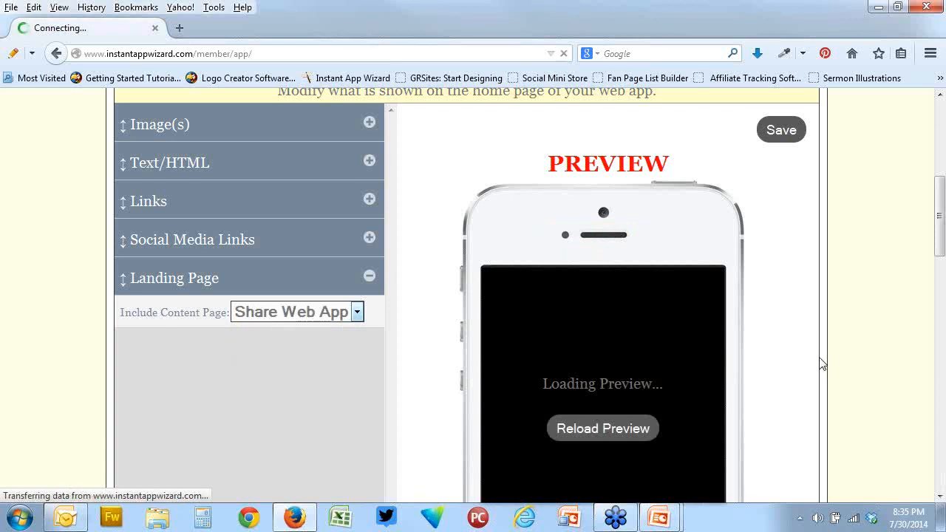
pyautogui.scroll(-4, 821, 360)
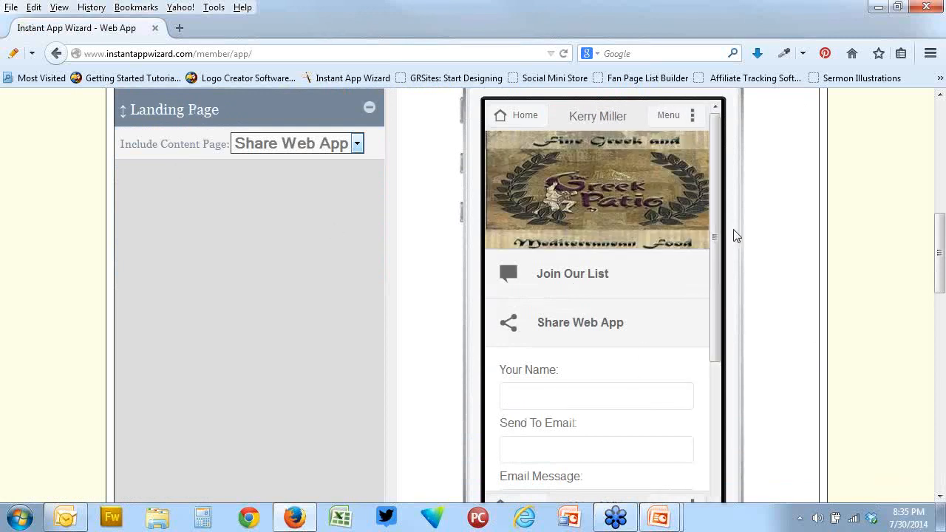
pyautogui.moveTo(714, 236)
pyautogui.mouseDown()
pyautogui.moveTo(716, 408)
pyautogui.moveTo(715, 220)
pyautogui.mouseUp()
# Set the landing page's included content page to Join Our List and look through its form in the preview
pyautogui.click(357, 144)
pyautogui.click(330, 183)
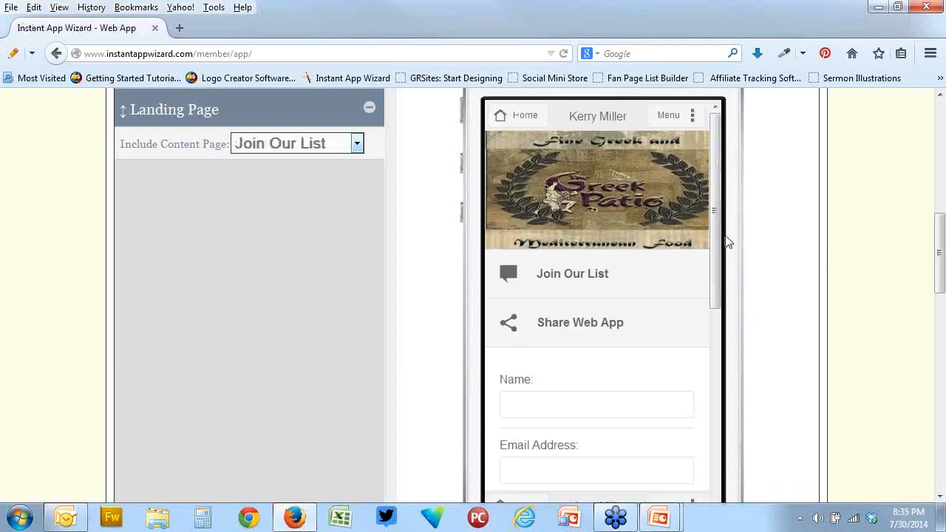
pyautogui.moveTo(720, 228); pyautogui.dragTo(720, 295)
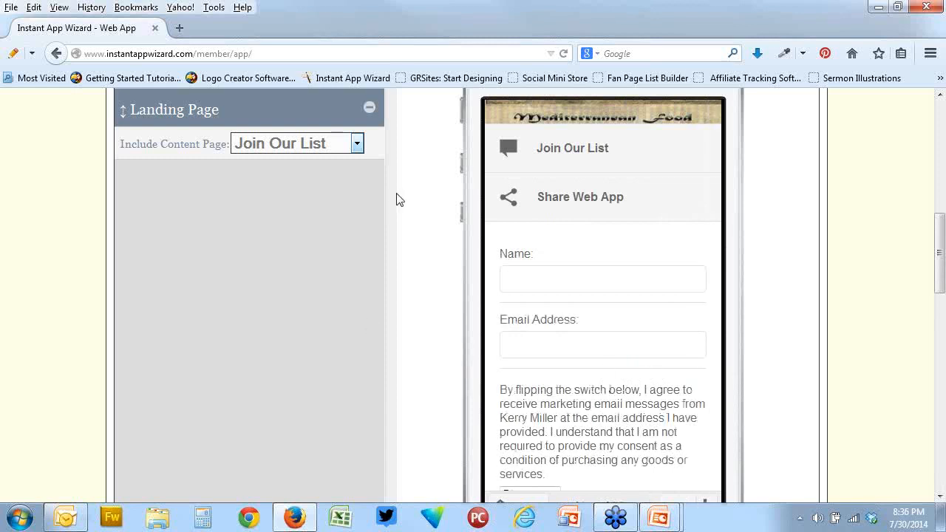
# Reopen the Social Media Links settings and check the Show On Home Page option
pyautogui.scroll(2, 435, 209)
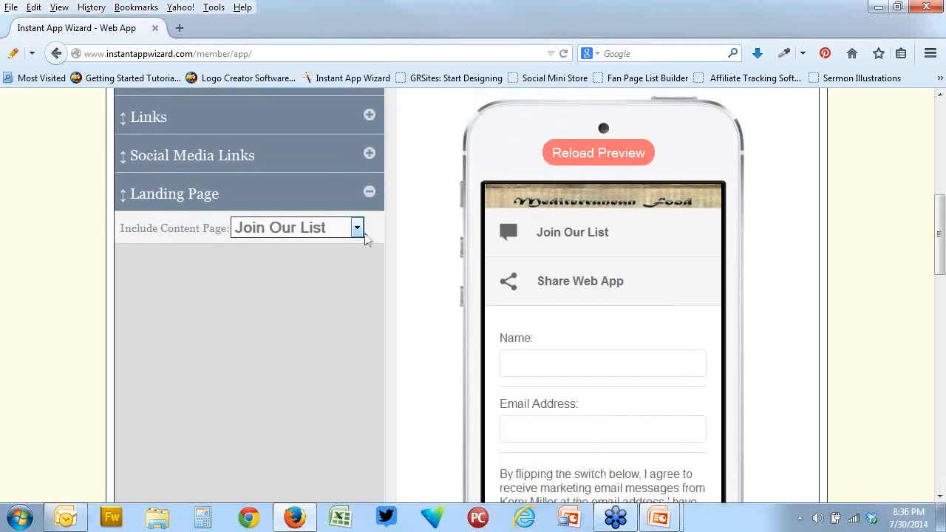
pyautogui.click(371, 156)
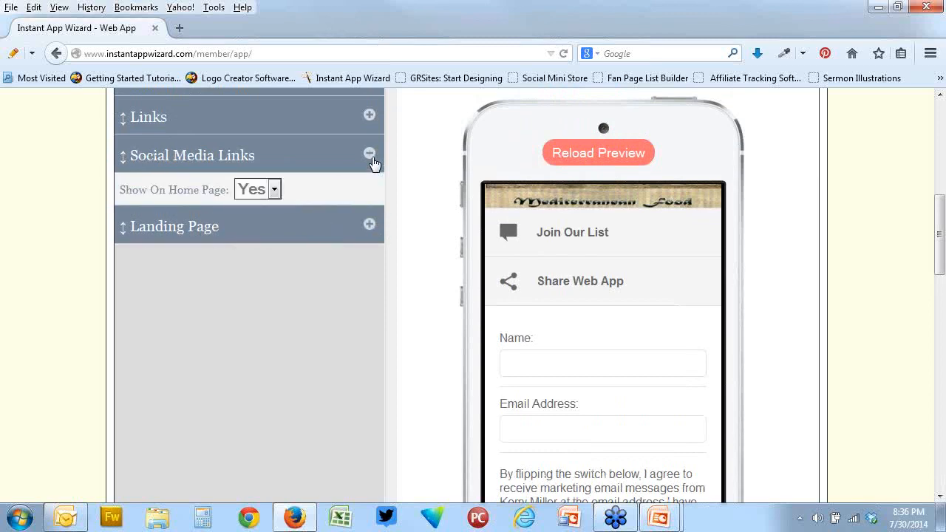
pyautogui.click(273, 191)
pyautogui.scroll(3, 458, 244)
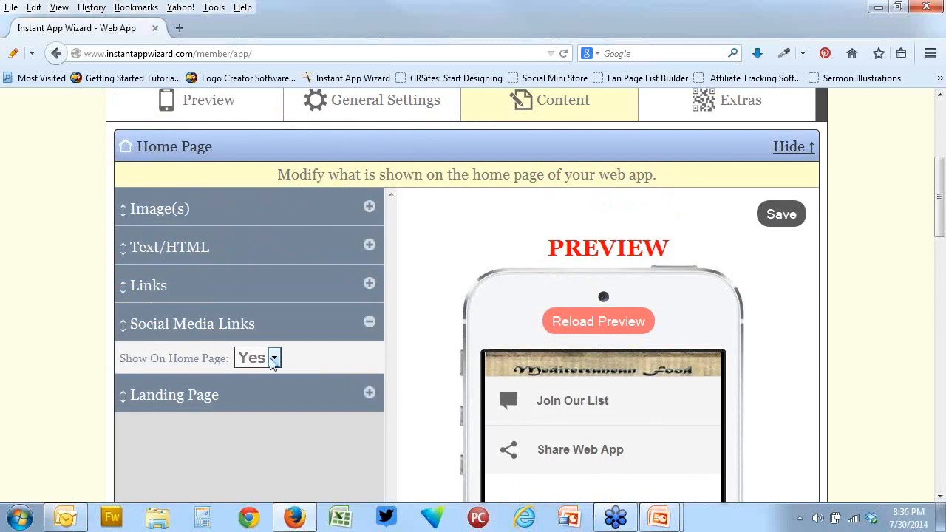
# Open the Links settings, move Share Web App above Join Our List and put Join Our List back first
pyautogui.click(369, 285)
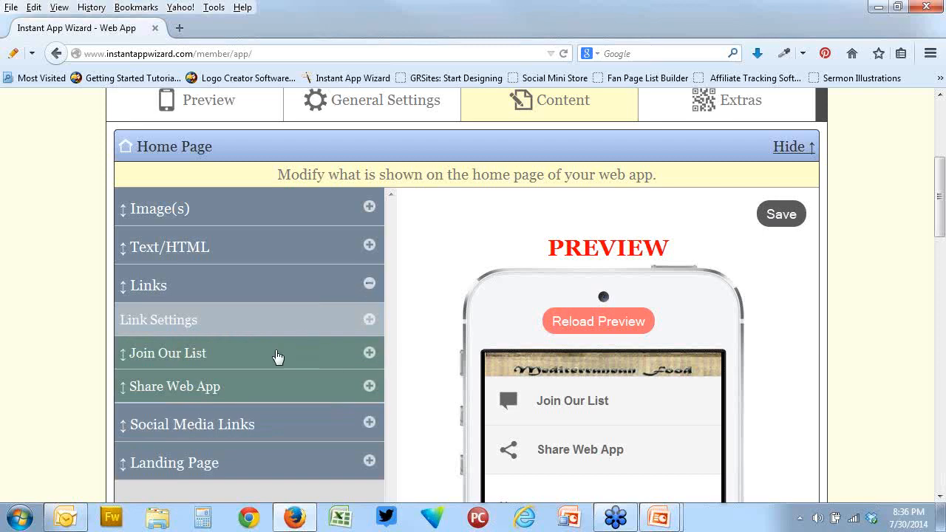
pyautogui.moveTo(276, 359); pyautogui.dragTo(275, 321)
pyautogui.moveTo(246, 389); pyautogui.dragTo(253, 357)
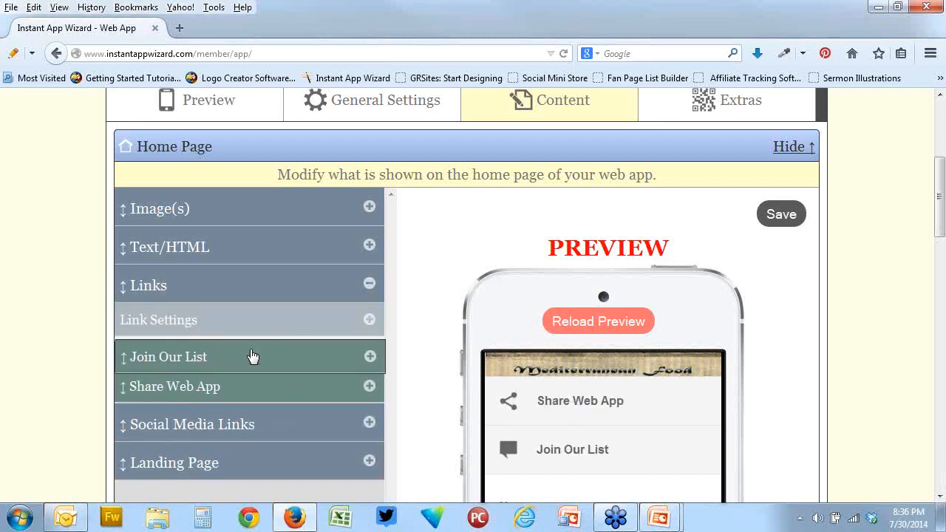
pyautogui.moveTo(248, 396); pyautogui.dragTo(349, 368)
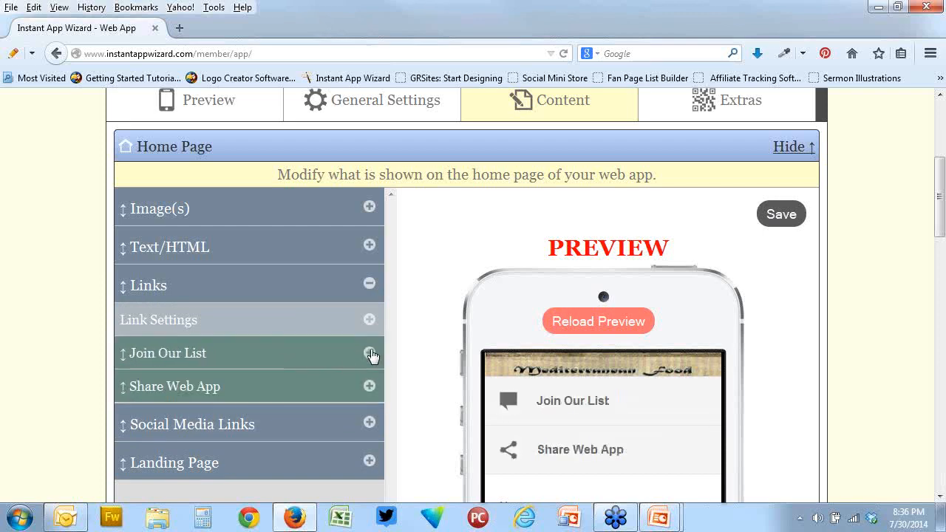
# Open the Join Our List link's settings and replace its text with "hkfhkfk"
pyautogui.click(369, 353)
pyautogui.scroll(-4, 446, 364)
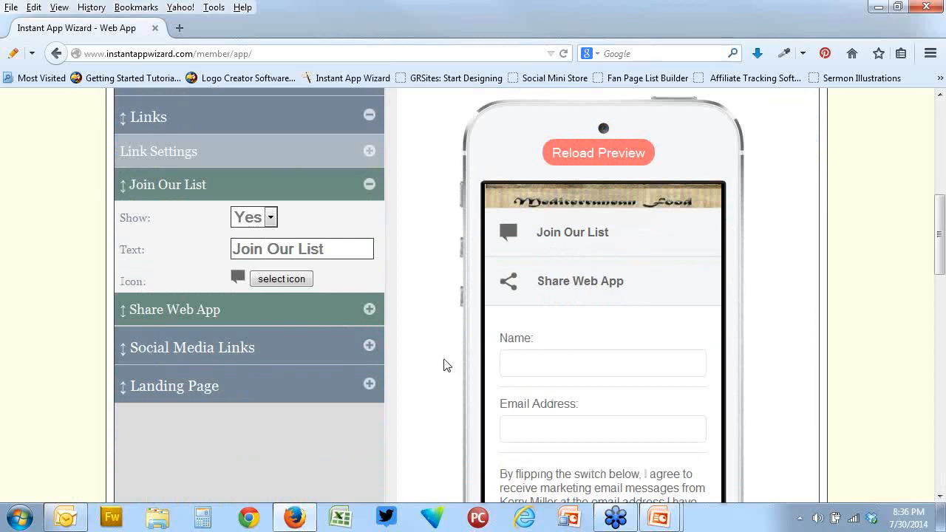
pyautogui.scroll(6, 446, 365)
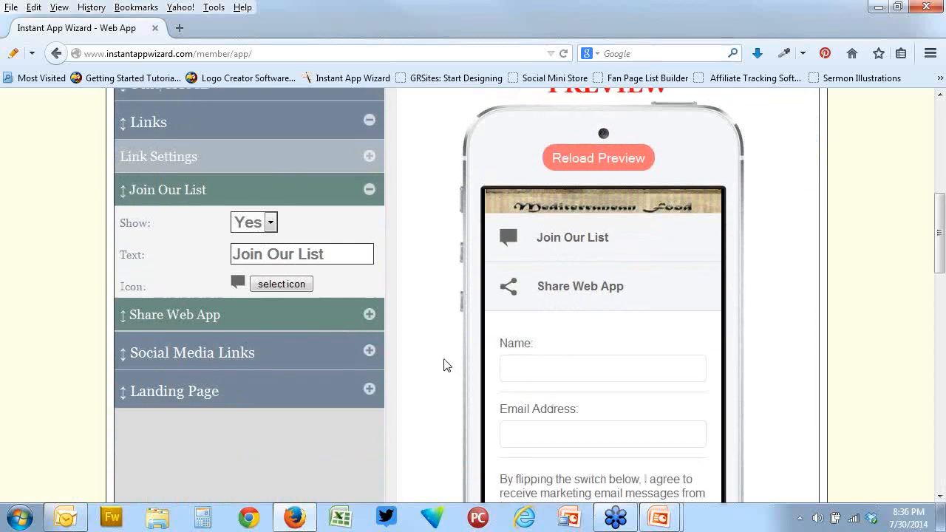
pyautogui.scroll(-4, 390, 362)
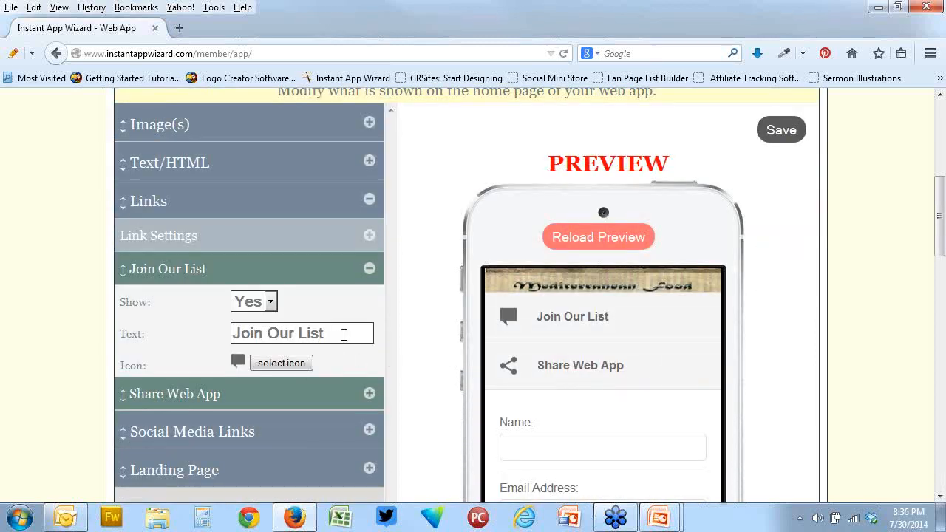
pyautogui.moveTo(337, 334); pyautogui.dragTo(224, 332)
pyautogui.press('BackSpace')
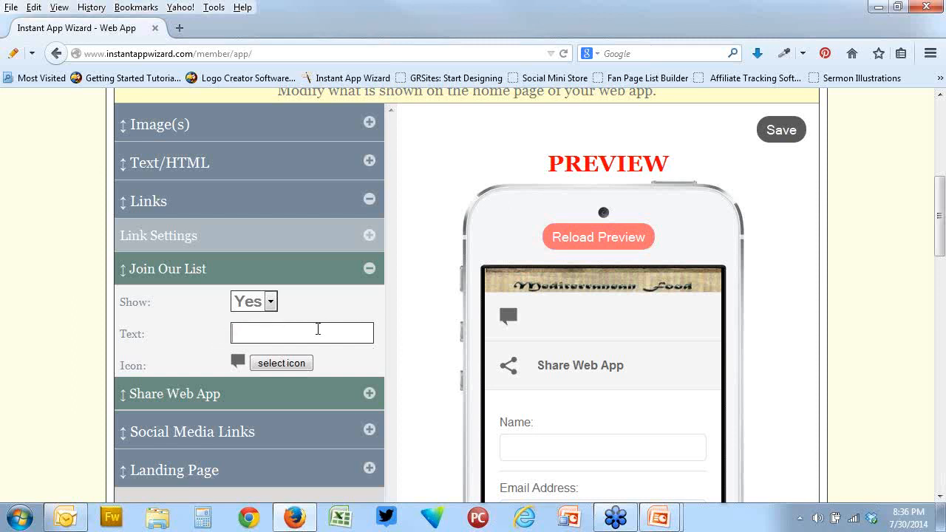
pyautogui.write('hkfhkfk')
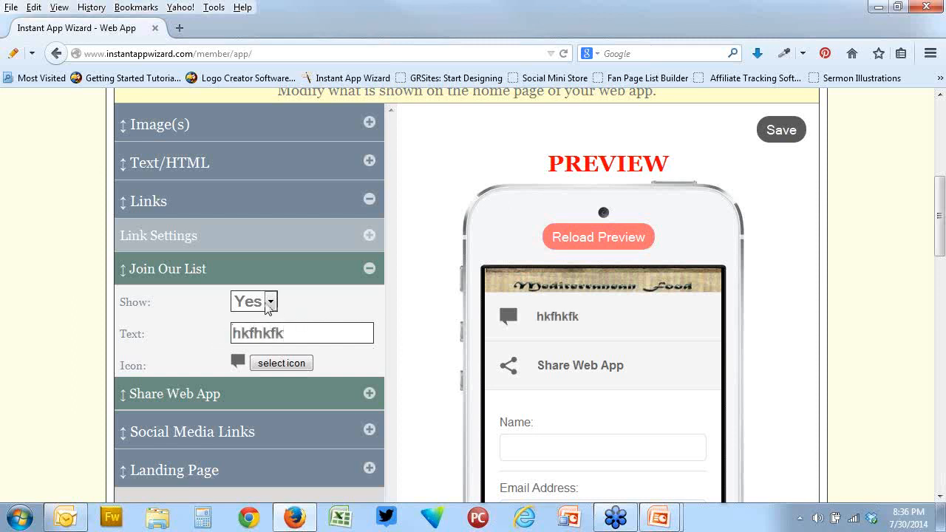
# Replace the Join Our List link's text with "rrrrrrrrrrrregaeg"
pyautogui.moveTo(312, 332); pyautogui.dragTo(233, 334)
pyautogui.write('rrrrrrrrrrrr')
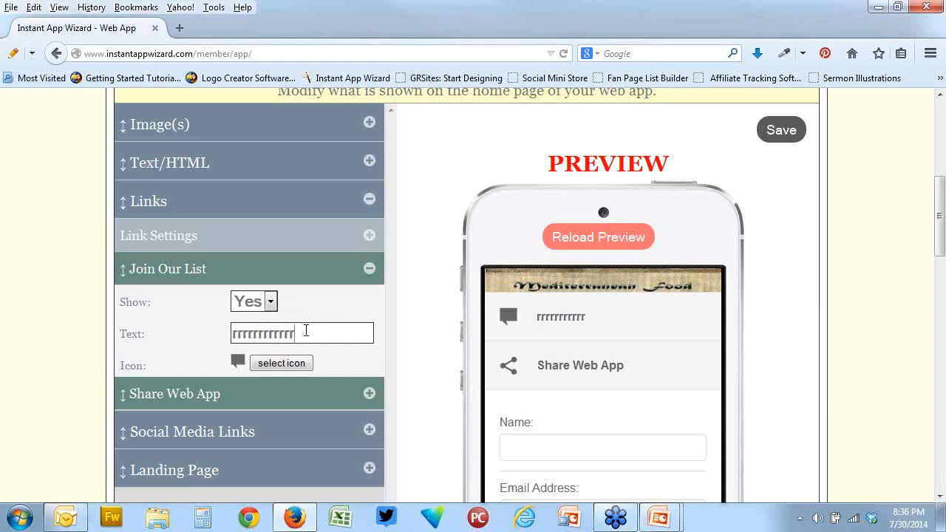
pyautogui.write('egaeg')
# Hide the Join Our List link from the home page by setting Show to No, and restore it to Yes
pyautogui.click(270, 302)
pyautogui.click(262, 335)
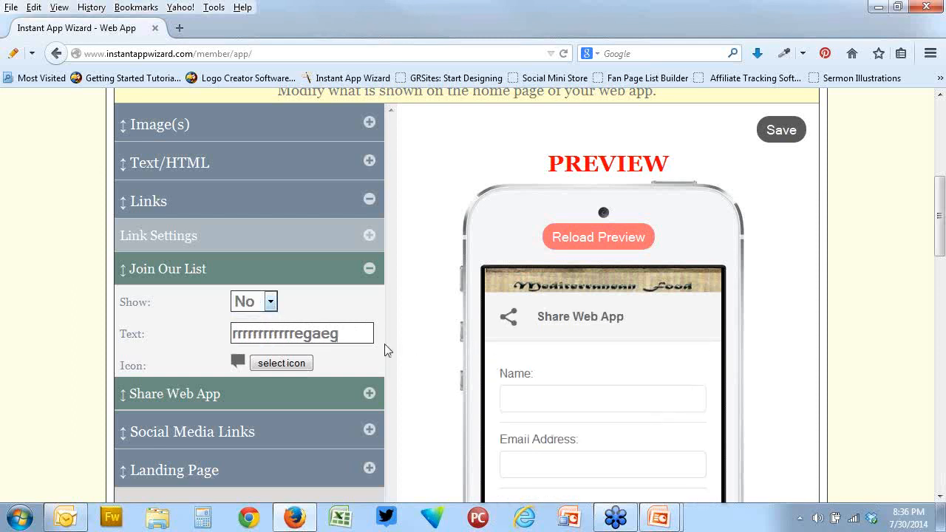
pyautogui.click(275, 304)
pyautogui.click(269, 324)
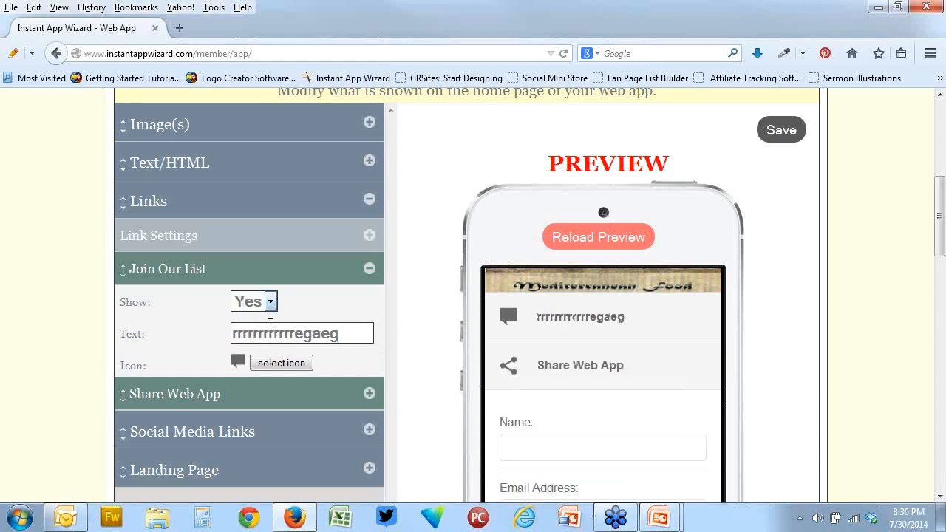
# Set the Join Our List link's text to "WEFRfwef"
pyautogui.moveTo(339, 332); pyautogui.dragTo(214, 337)
pyautogui.press('BackSpace')
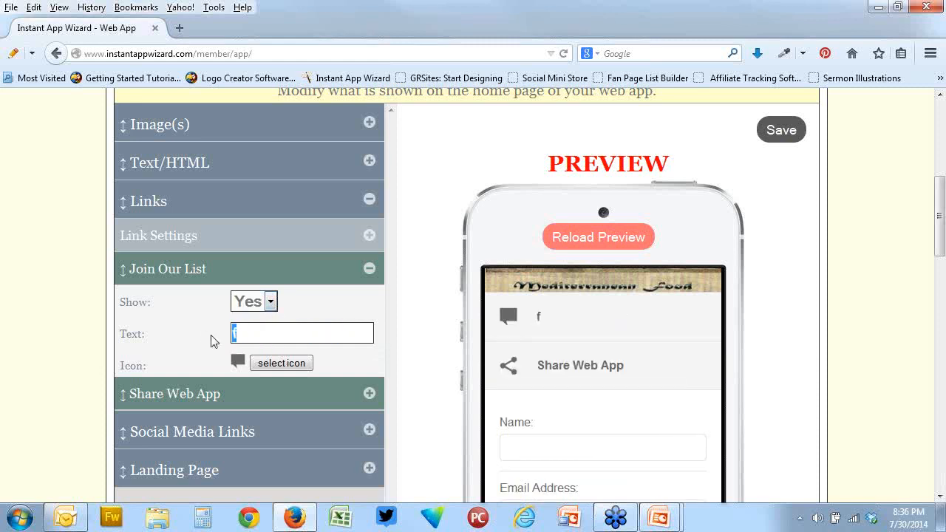
pyautogui.write('WEFRfwef')
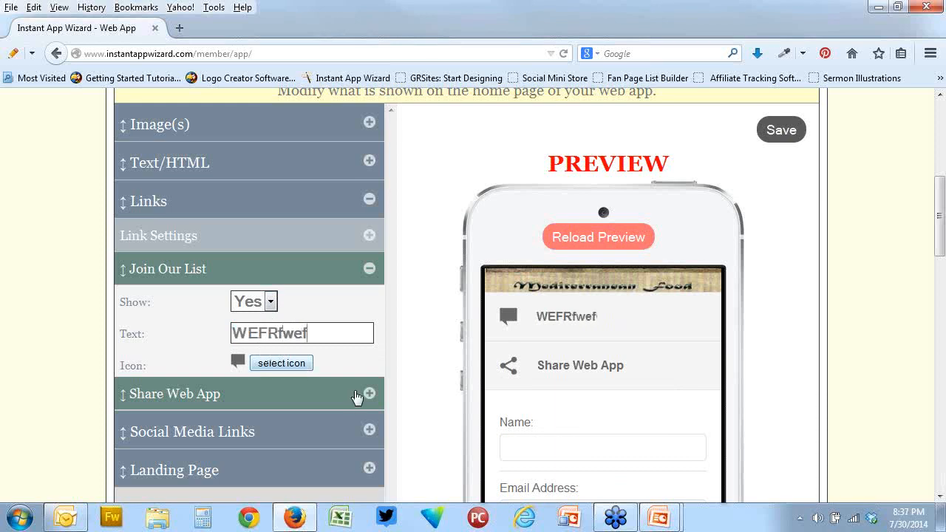
# Browse the icon categories available for the Join Our List link and close the icon selection without choosing one
pyautogui.click(287, 365)
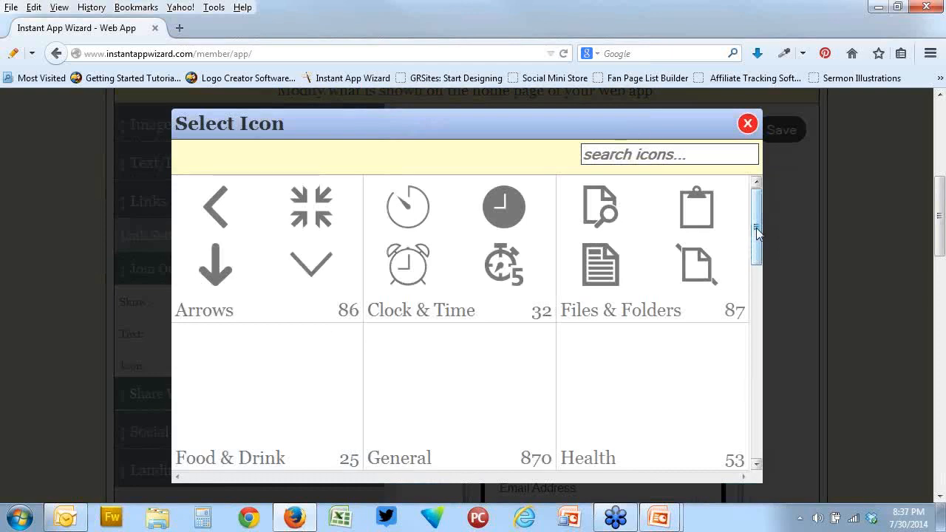
pyautogui.moveTo(757, 233)
pyautogui.mouseDown()
pyautogui.moveTo(756, 285)
pyautogui.moveTo(756, 147)
pyautogui.mouseUp()
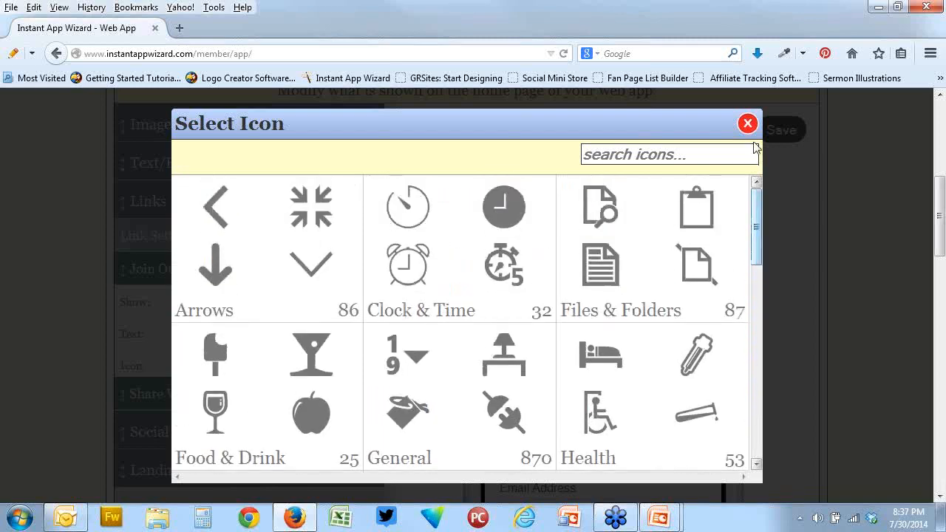
pyautogui.click(747, 123)
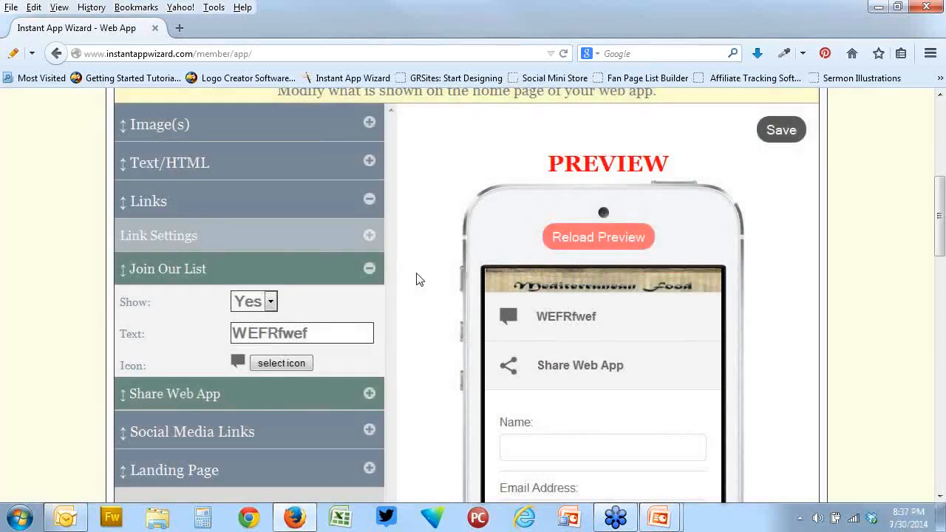
pyautogui.scroll(-4, 416, 279)
pyautogui.scroll(4, 385, 267)
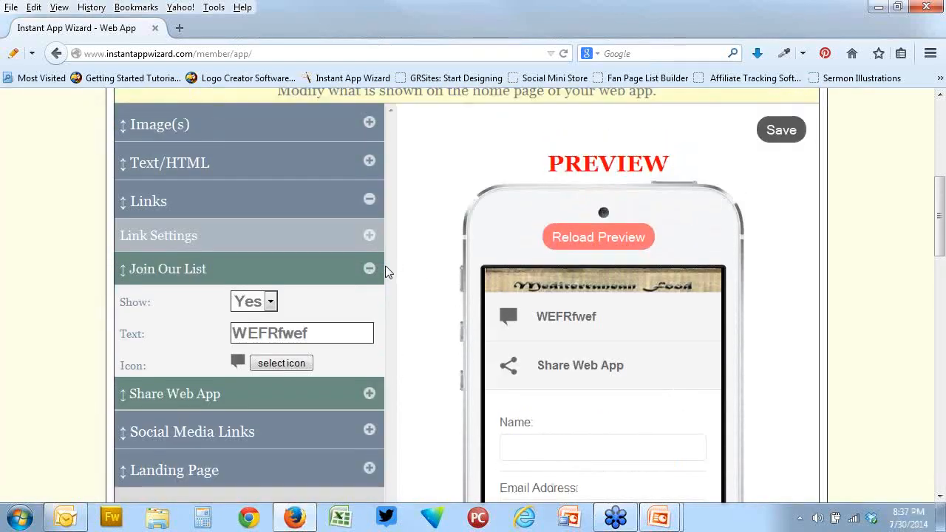
# Collapse the Links settings, open the home page's Text/HTML editor and enter a long line of sample text beginning with "XVBSFRGWSGFVSWFGVSDVG"
pyautogui.click(369, 199)
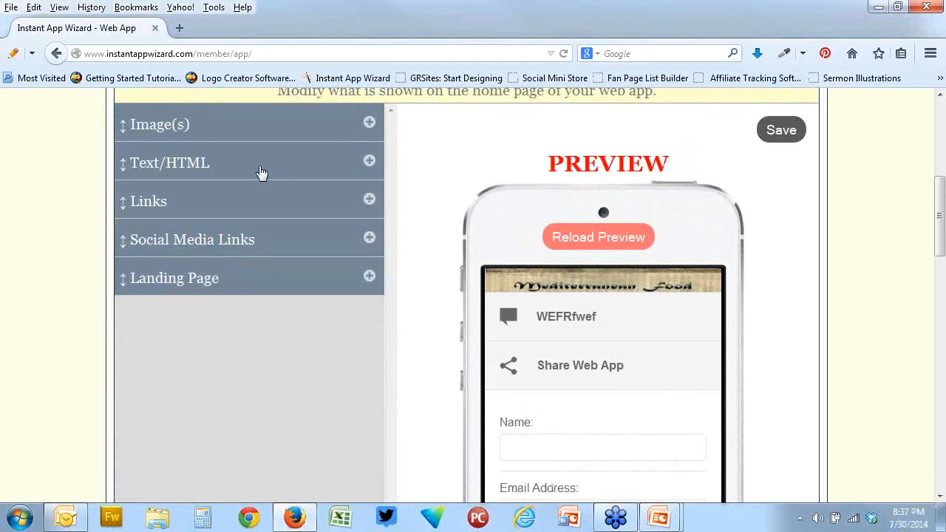
pyautogui.click(261, 170)
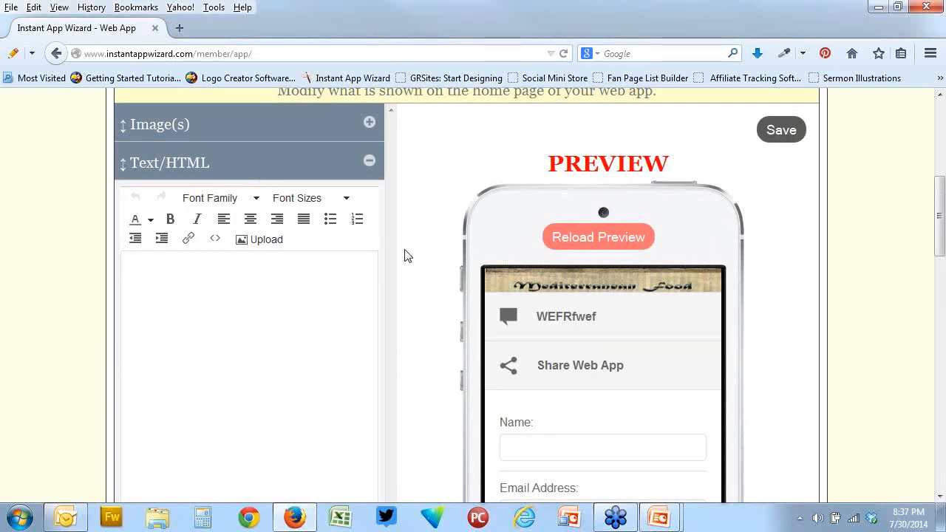
pyautogui.write('XVBSFR')
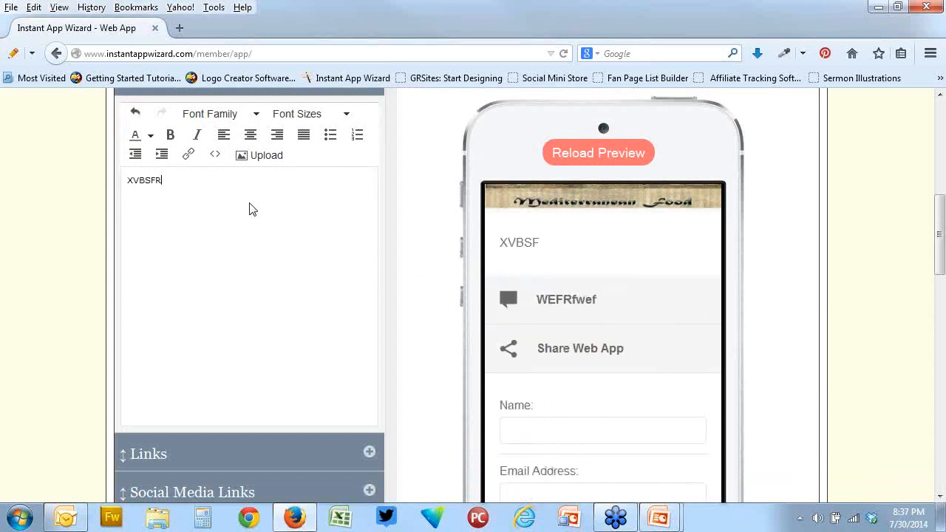
pyautogui.write('GWSGFVSWFGVSDVGSWVFGSDVFGdsGVsfdVXCxcvxcvxcvxcvxcv')
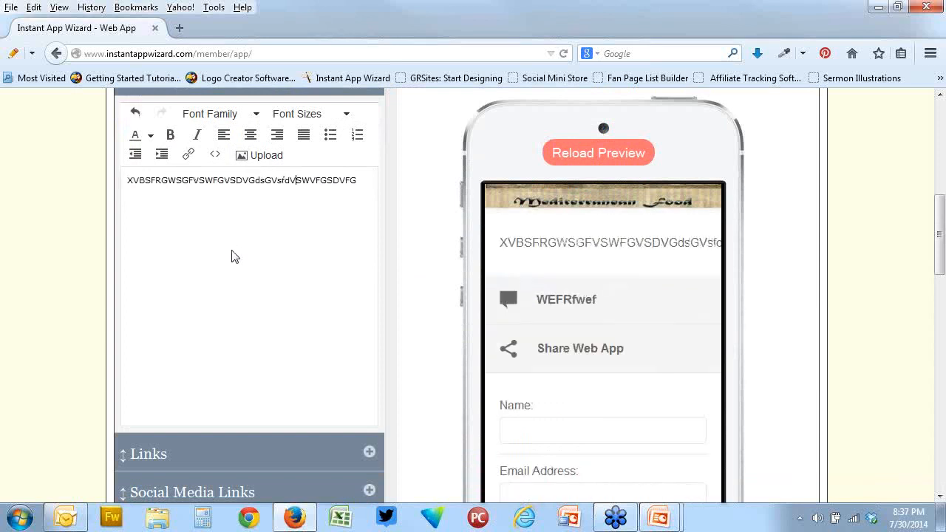
# Split the sample text after "dsG" and before "cvSWVFGSDVFG", adding blank lines and two lines reading "L" at the second break
pyautogui.click(267, 181)
pyautogui.press('Return')
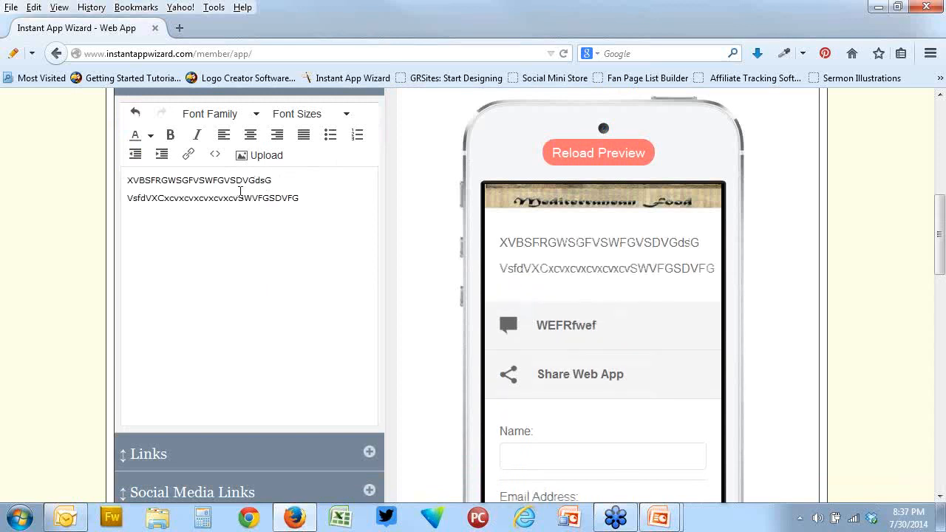
pyautogui.click(229, 226)
pyautogui.press('Return')
pyautogui.press('Return')
pyautogui.press('Return')
pyautogui.write('L')
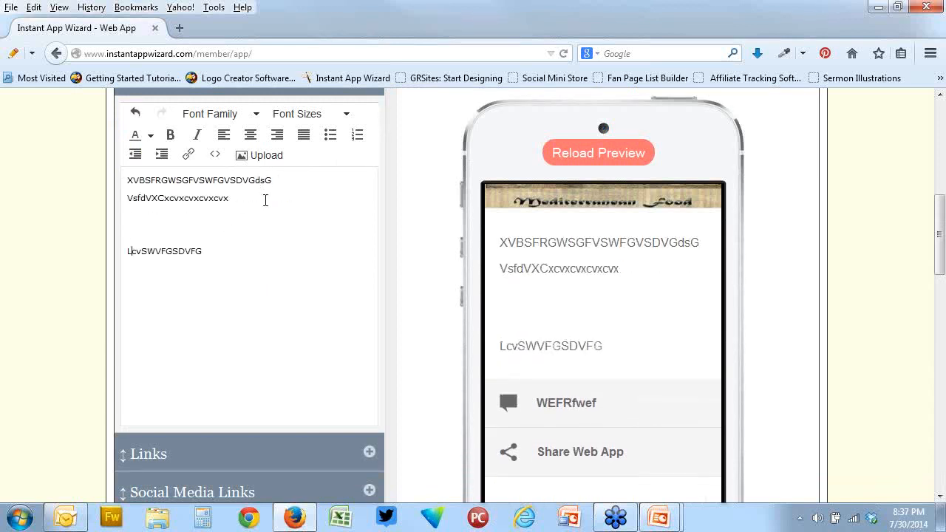
pyautogui.press('Return')
pyautogui.write('L')
pyautogui.press('Return')
# Upload the image 1.jpg from the Desktop into the home page's Text/HTML content before "cvSWVFGSDVFG"
pyautogui.click(262, 168)
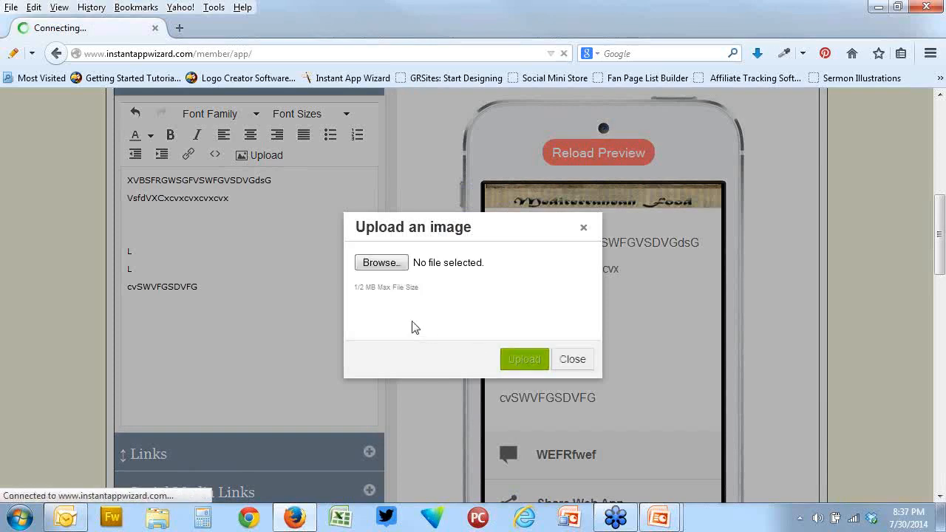
pyautogui.click(384, 263)
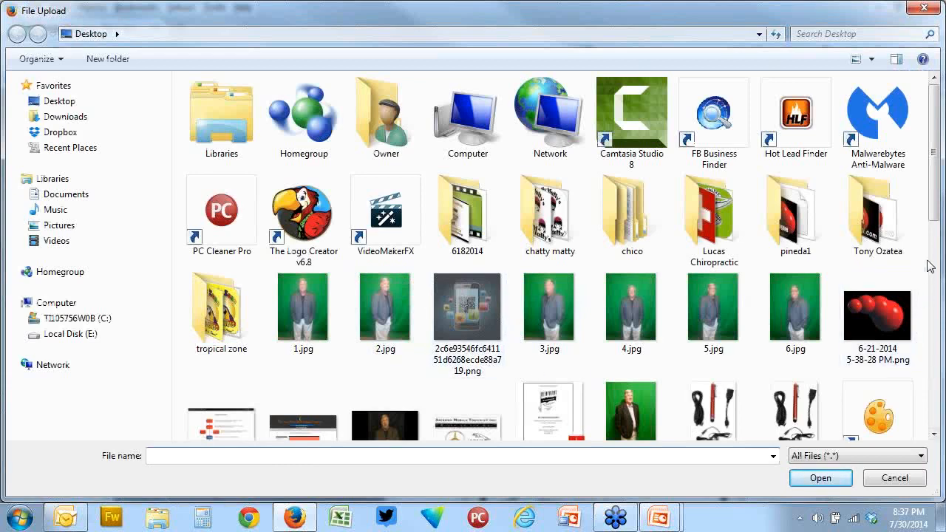
pyautogui.moveTo(939, 217); pyautogui.dragTo(939, 246)
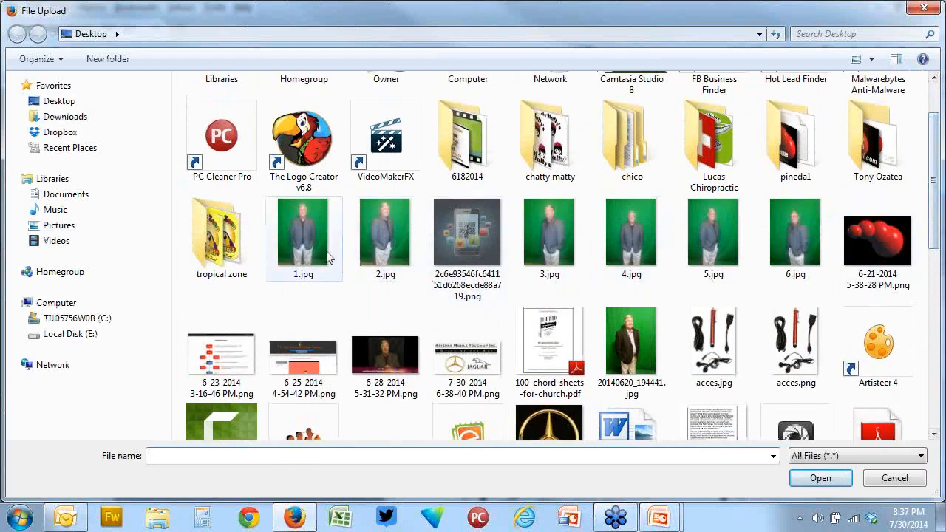
pyautogui.doubleClick(311, 231)
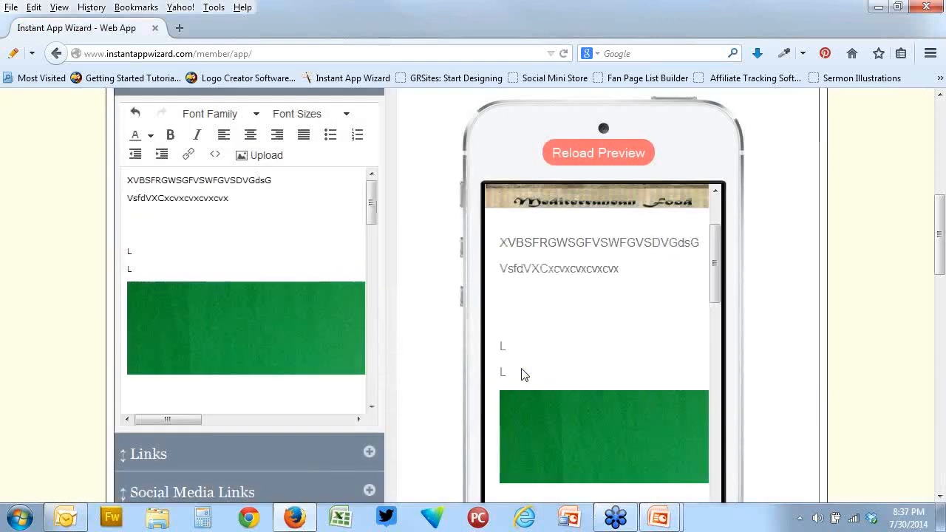
# Examine how the uploaded photo fits in the phone preview and in the Text/HTML editor
pyautogui.moveTo(711, 267); pyautogui.dragTo(729, 358)
pyautogui.scroll(-5, 781, 384)
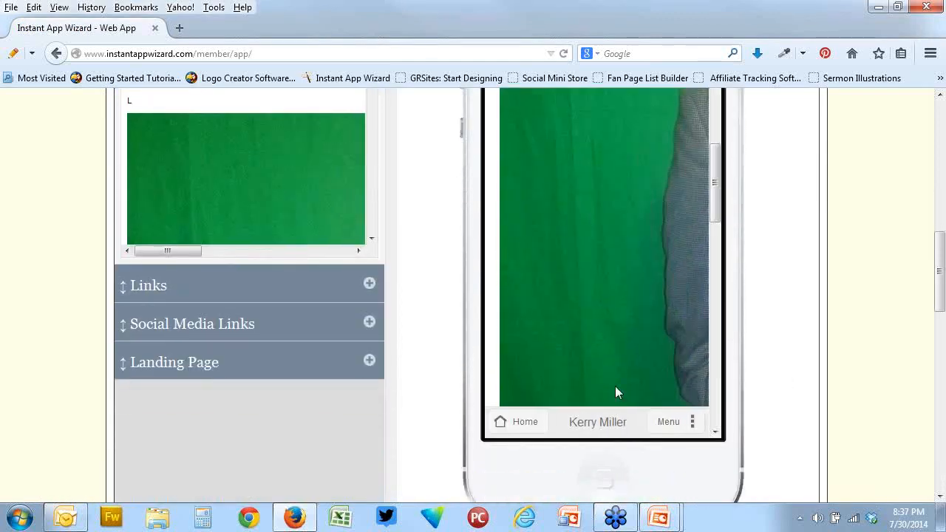
pyautogui.moveTo(617, 391); pyautogui.dragTo(562, 345)
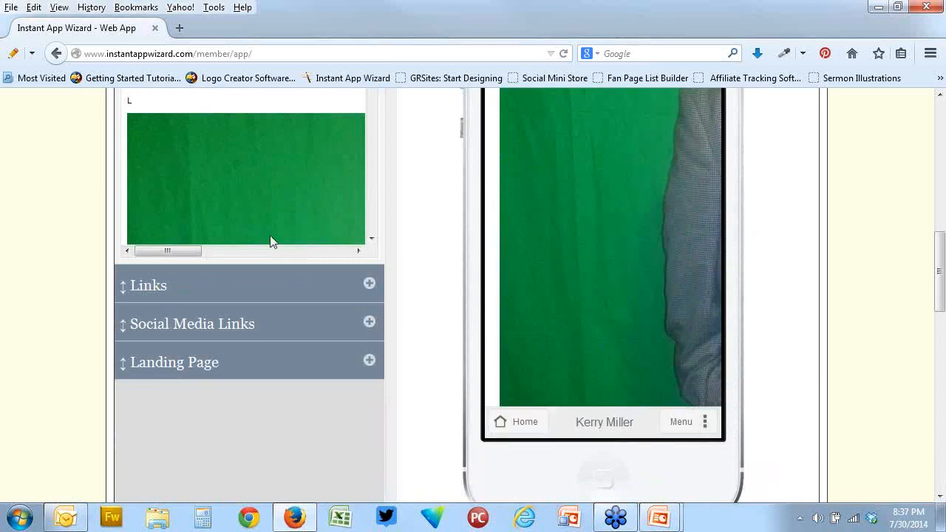
pyautogui.moveTo(204, 252); pyautogui.dragTo(277, 254)
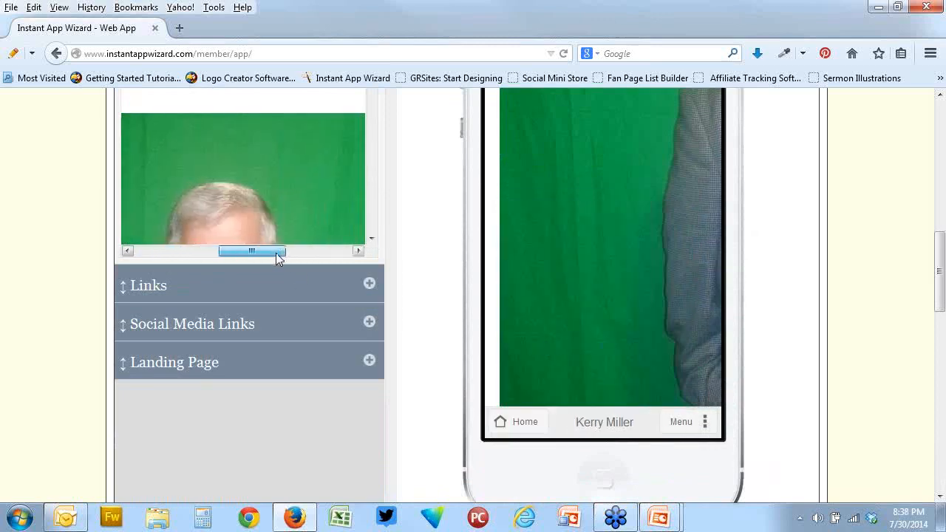
pyautogui.scroll(-1, 280, 191)
pyautogui.scroll(-2, 279, 184)
pyautogui.scroll(1, 279, 184)
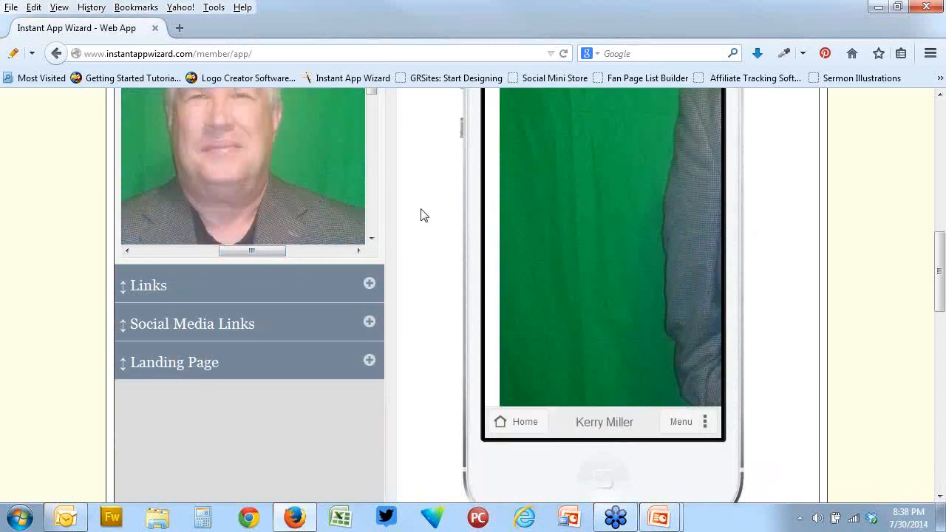
pyautogui.scroll(-1, 424, 214)
pyautogui.scroll(2, 423, 214)
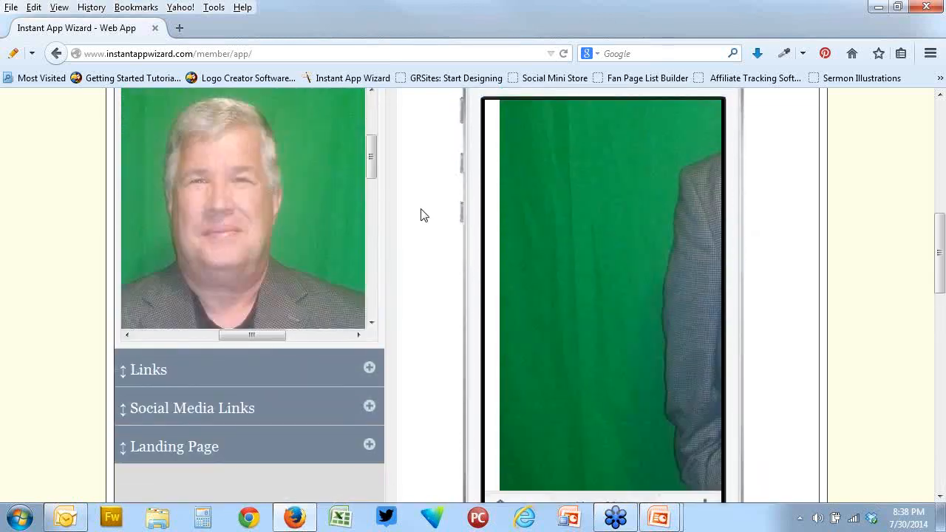
pyautogui.scroll(1, 423, 215)
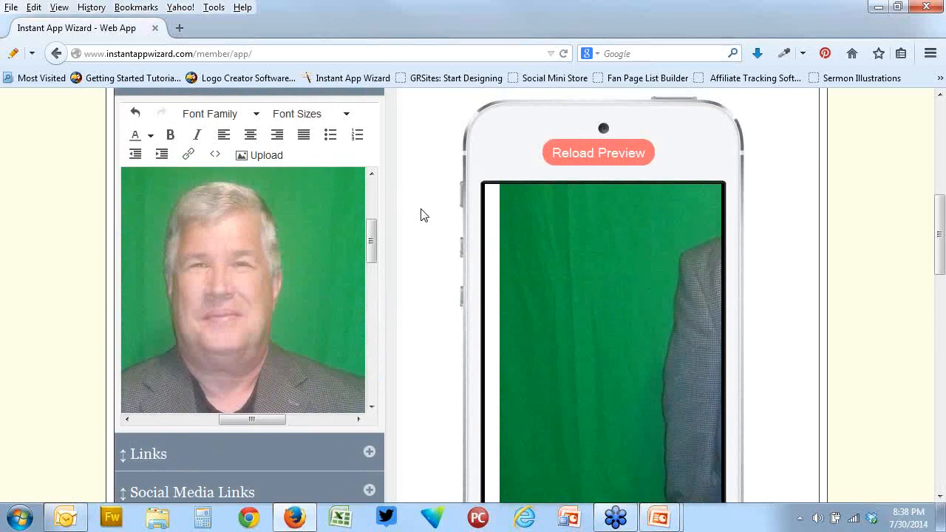
pyautogui.scroll(-2, 422, 213)
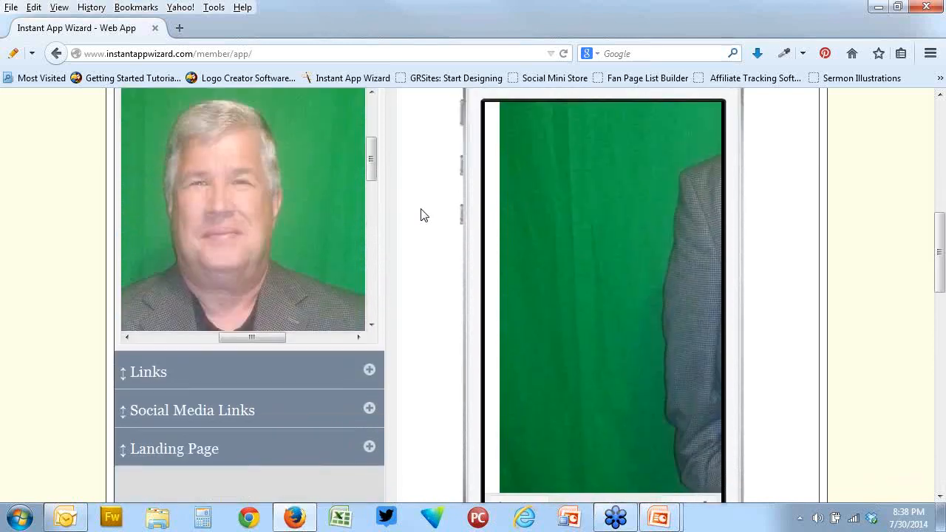
pyautogui.scroll(1, 377, 176)
pyautogui.moveTo(376, 170)
pyautogui.mouseDown()
pyautogui.moveTo(378, 233)
pyautogui.moveTo(377, 172)
pyautogui.mouseUp()
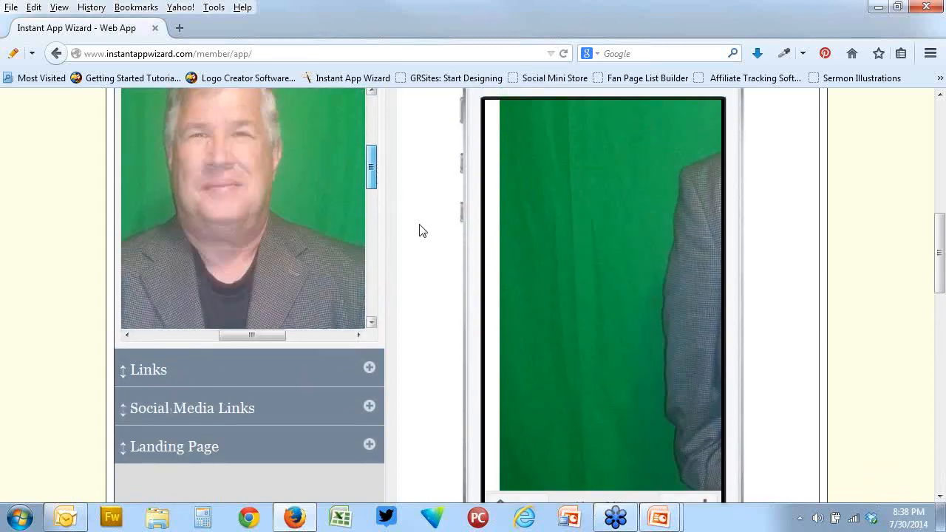
pyautogui.scroll(3, 420, 231)
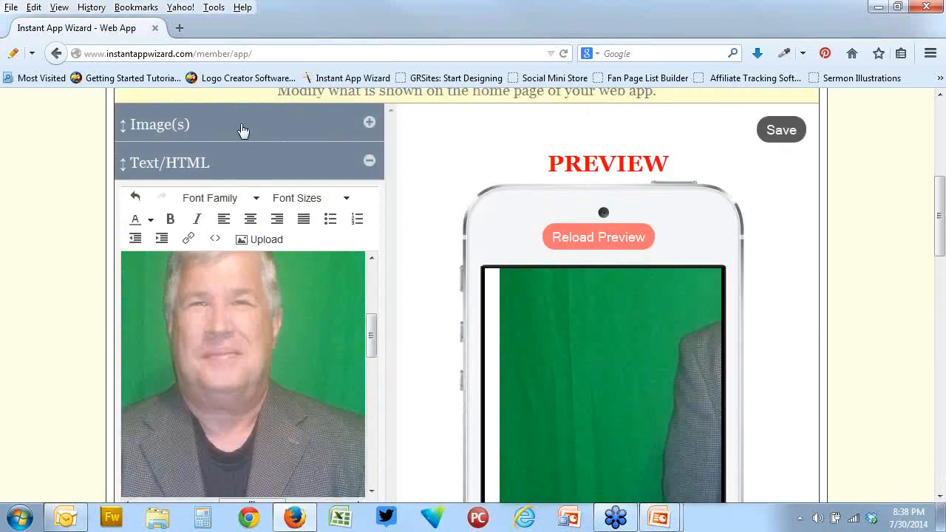
# Start adding a new home page image and review its link-to-page options without choosing one
pyautogui.click(243, 129)
pyautogui.click(346, 156)
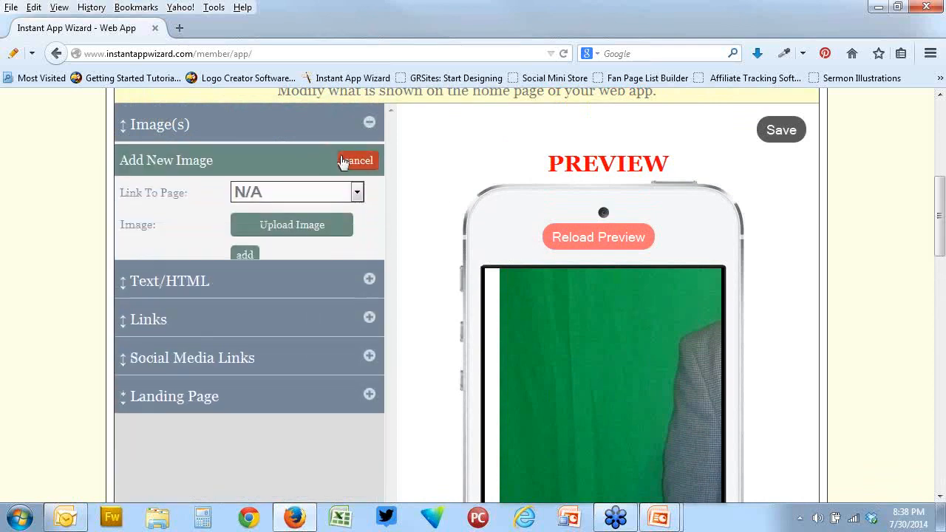
pyautogui.click(357, 192)
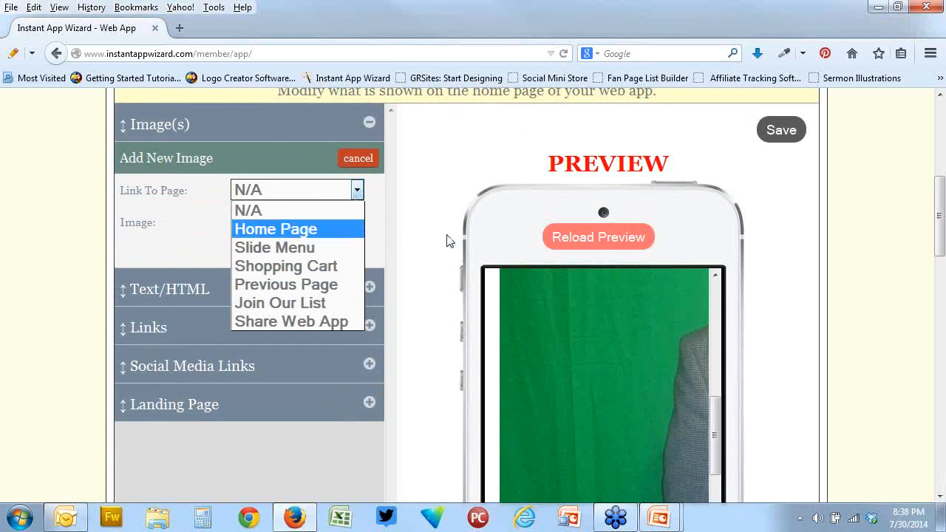
pyautogui.click(426, 202)
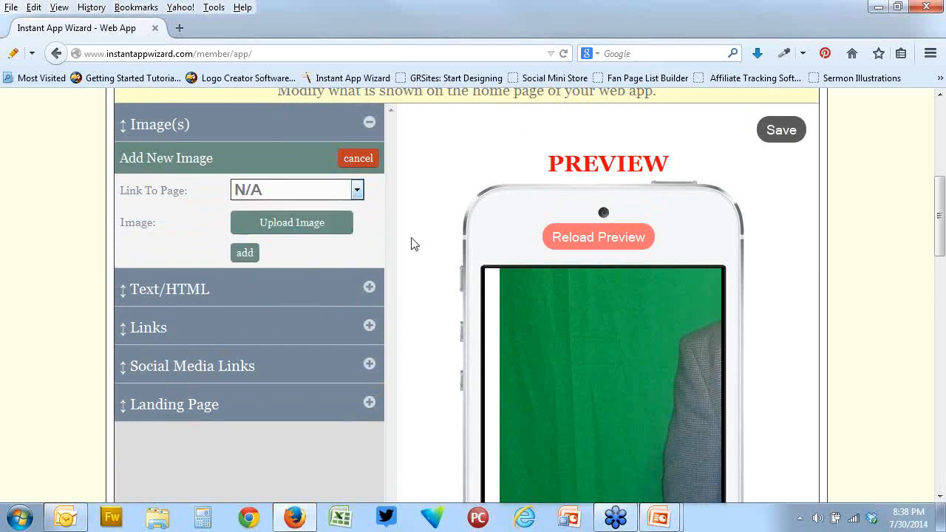
# Open the HTML/Text Pages section, review the form for adding a new page, and cancel it
pyautogui.scroll(3, 412, 247)
pyautogui.scroll(-10, 413, 247)
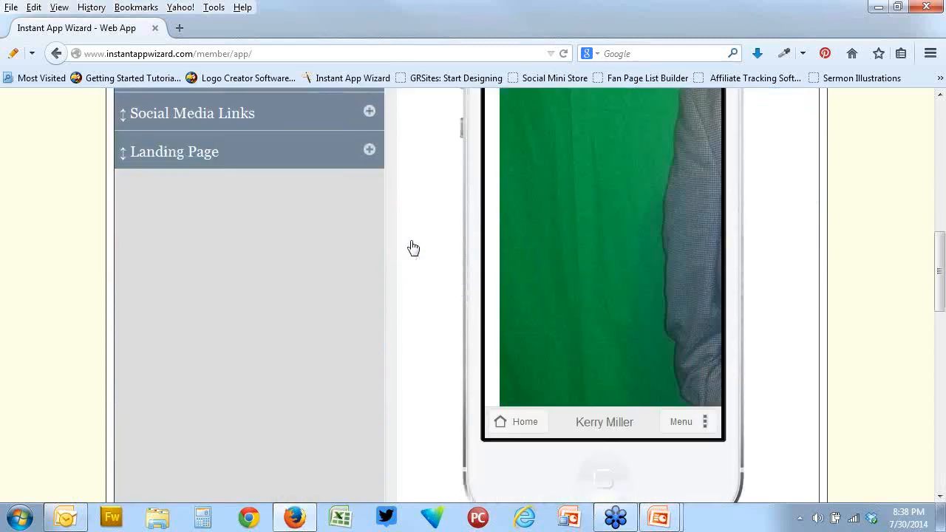
pyautogui.click(371, 240)
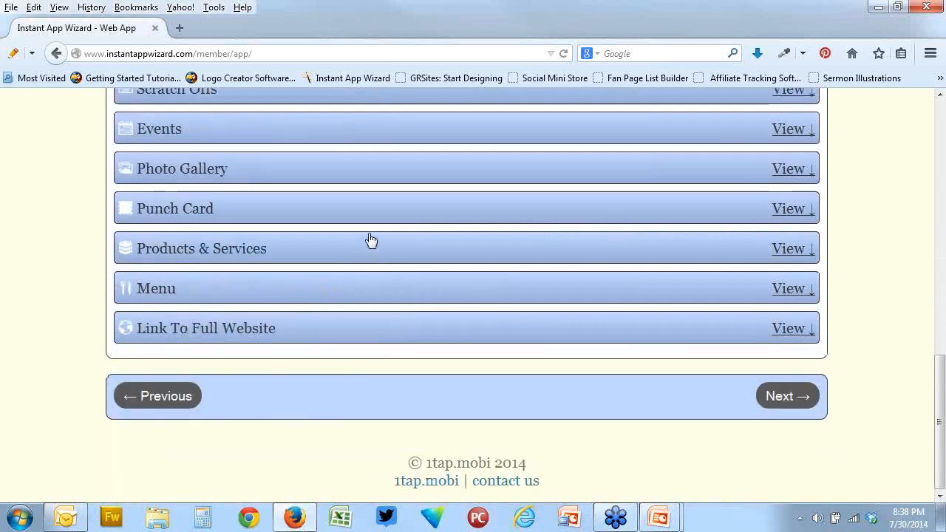
pyautogui.scroll(1, 442, 254)
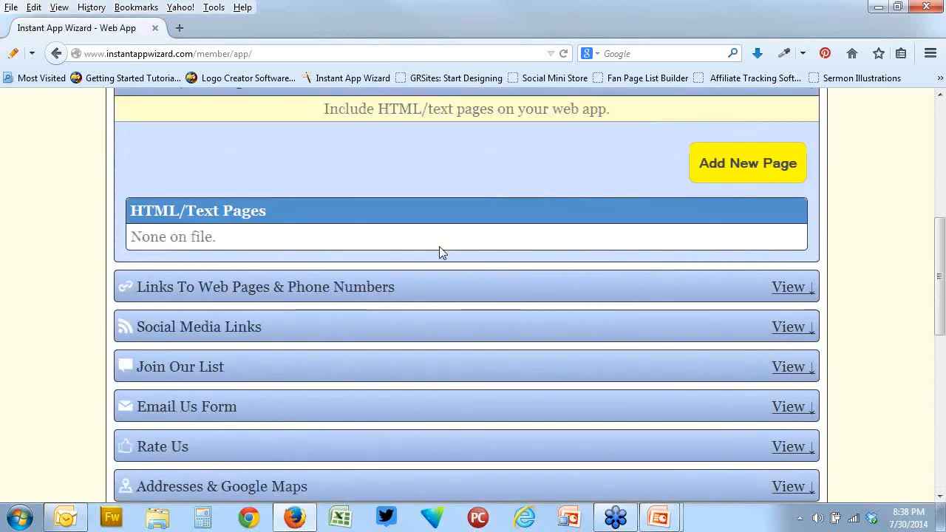
pyautogui.click(737, 178)
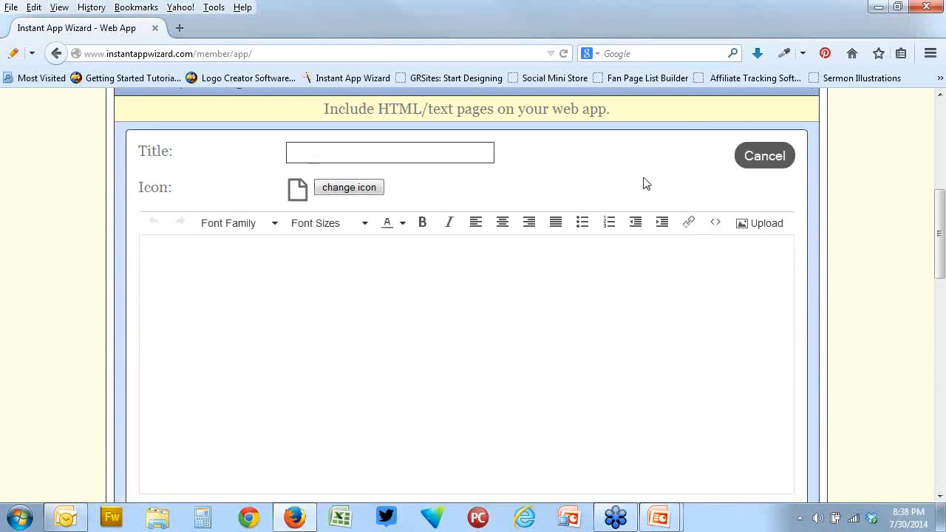
pyautogui.scroll(-2, 579, 276)
pyautogui.scroll(-2, 578, 276)
pyautogui.scroll(5, 578, 276)
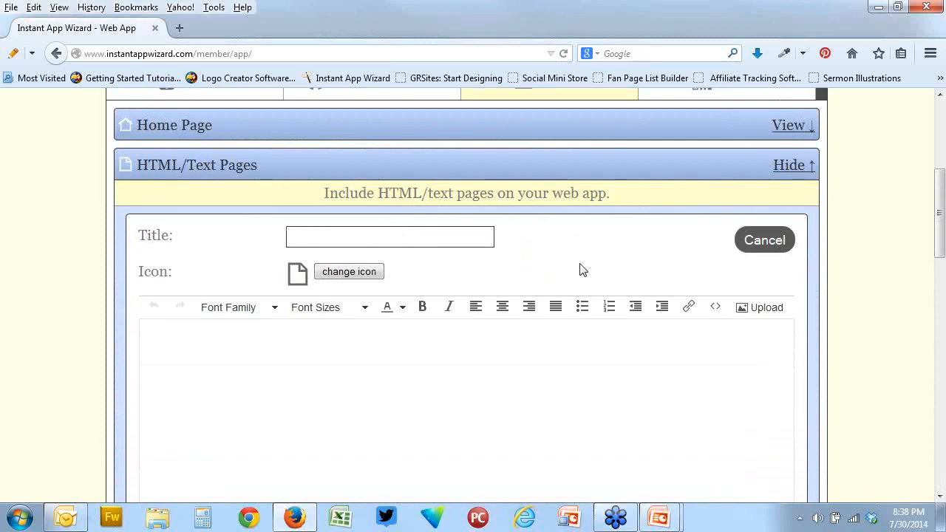
pyautogui.click(762, 243)
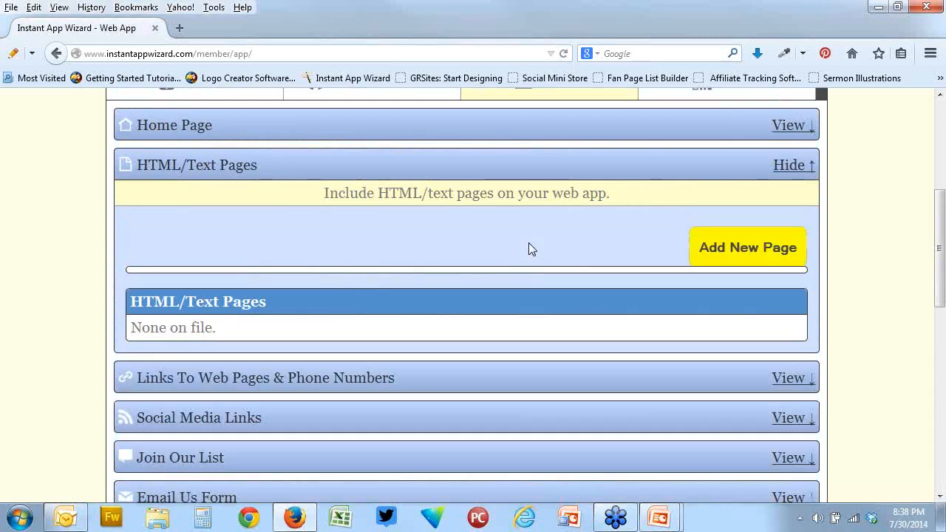
# Start a new link under Links To Web Pages & Phone Numbers and review its type options without choosing one
pyautogui.scroll(-2, 529, 242)
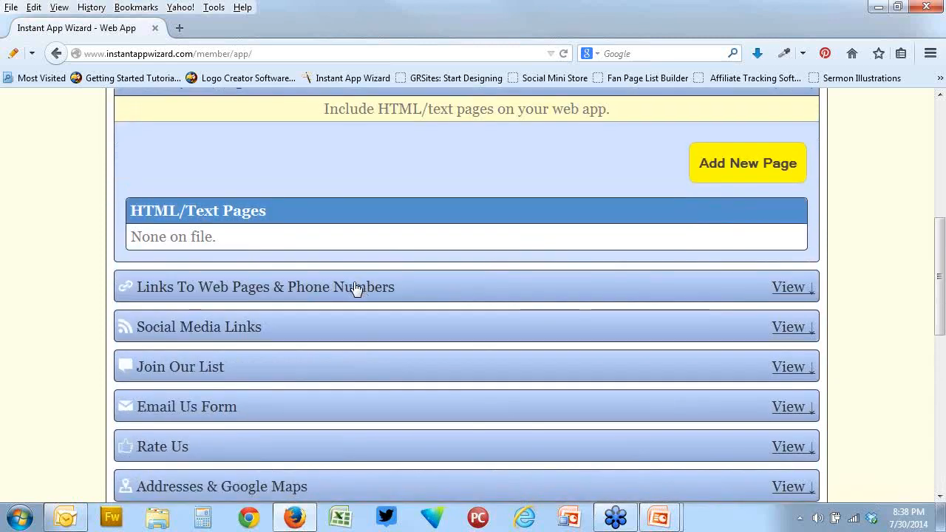
pyautogui.click(398, 293)
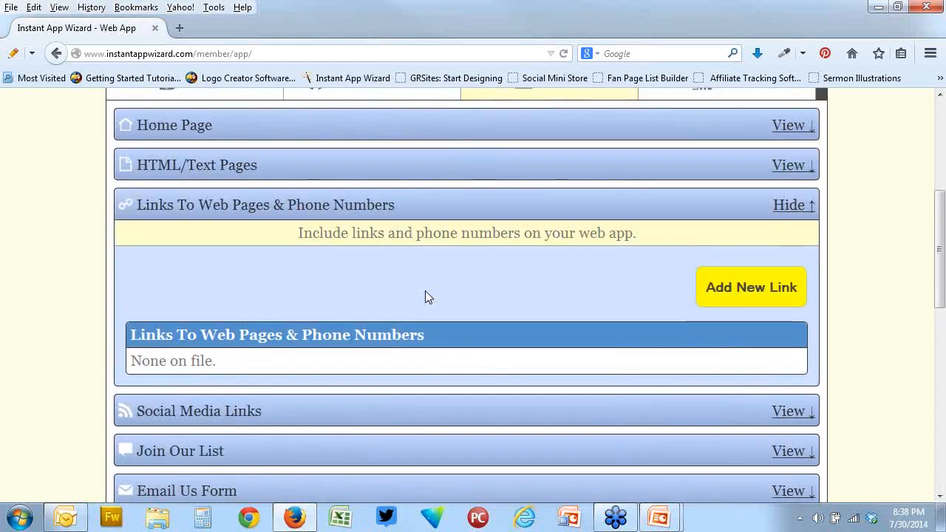
pyautogui.click(728, 289)
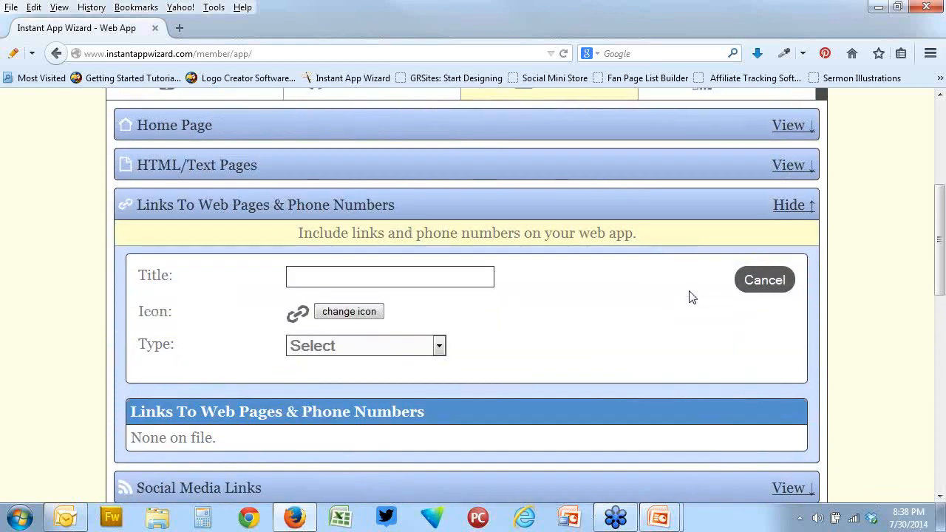
pyautogui.click(439, 346)
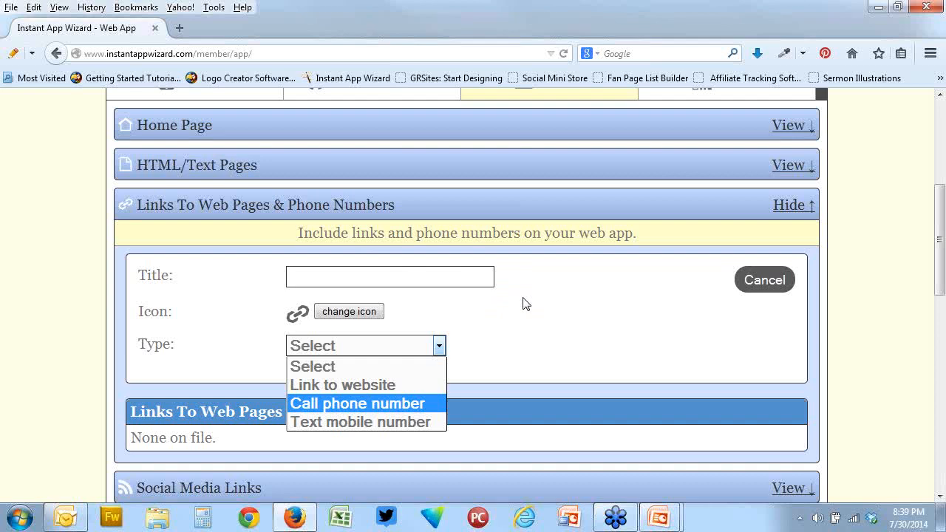
pyautogui.click(589, 303)
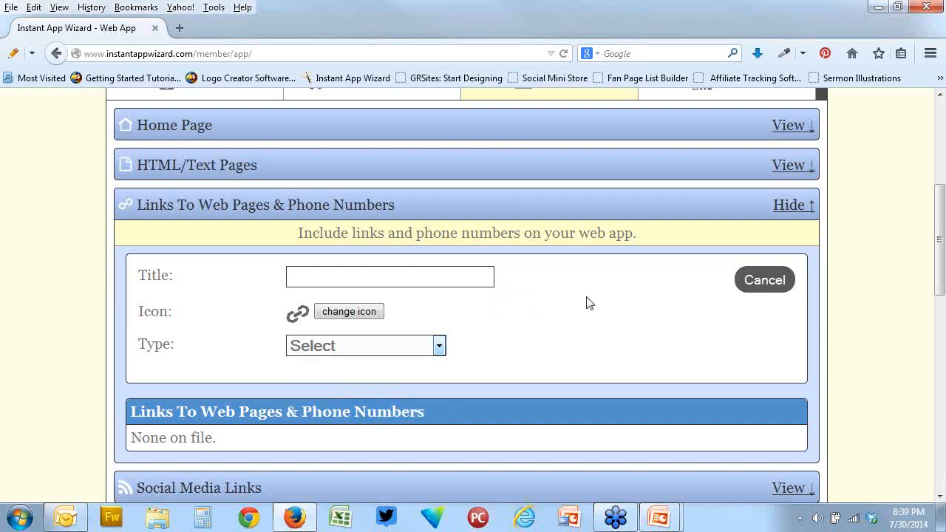
# Expand the Social Media Links section, review the networks whose page URLs can be added, and collapse it
pyautogui.scroll(-5, 589, 303)
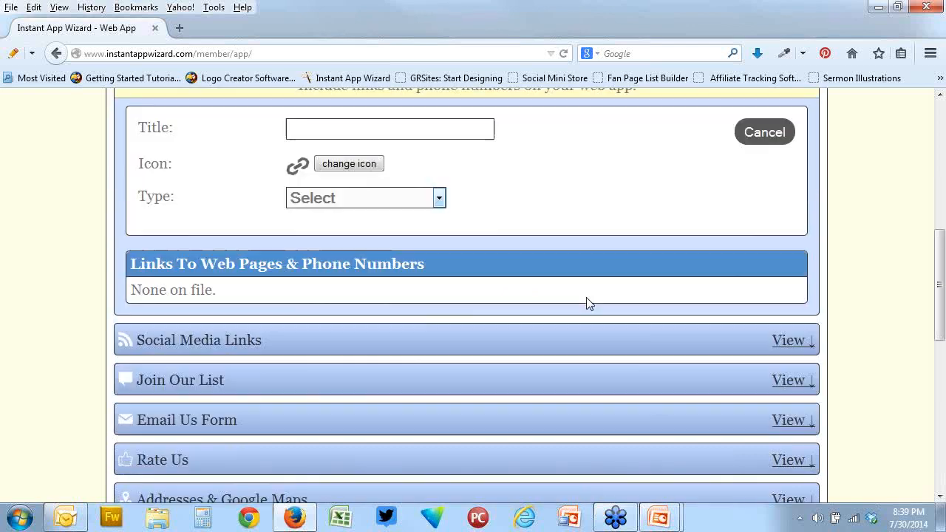
pyautogui.click(439, 238)
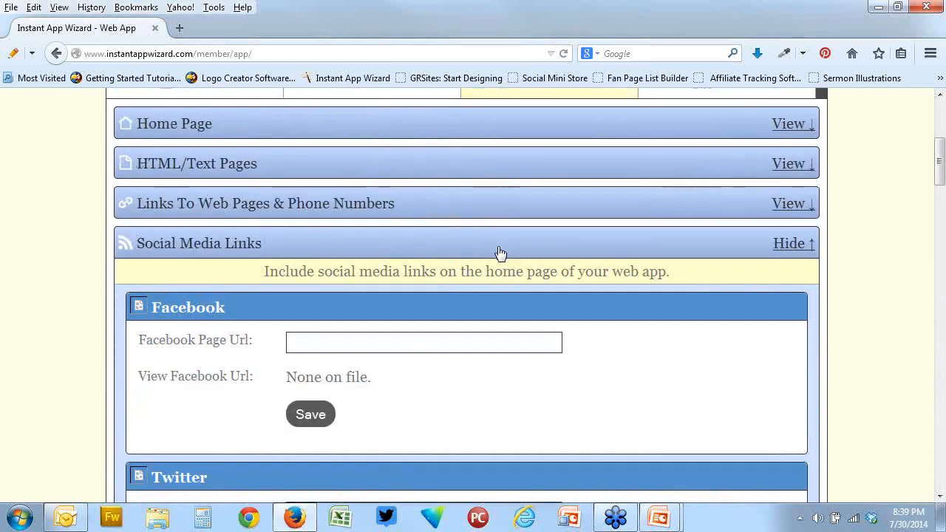
pyautogui.scroll(-10, 500, 253)
pyautogui.scroll(-10, 499, 247)
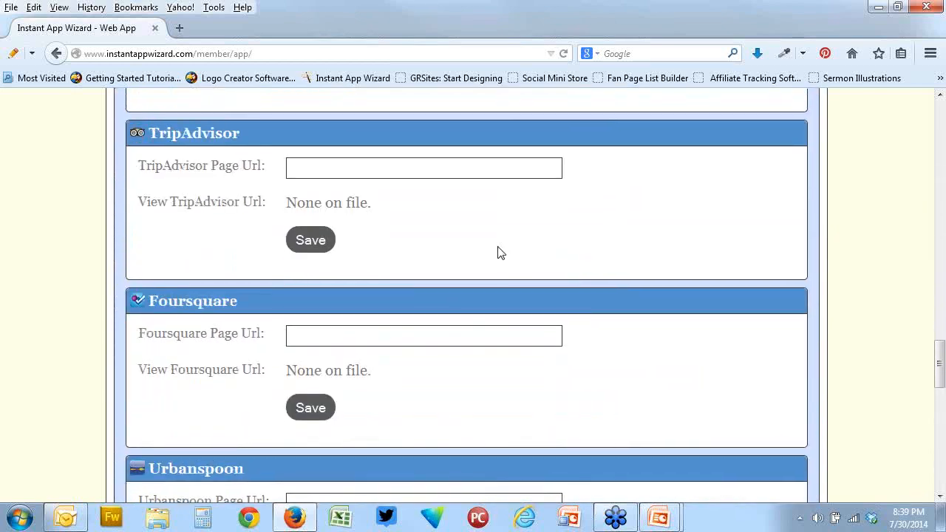
pyautogui.scroll(10, 497, 246)
pyautogui.scroll(10, 497, 251)
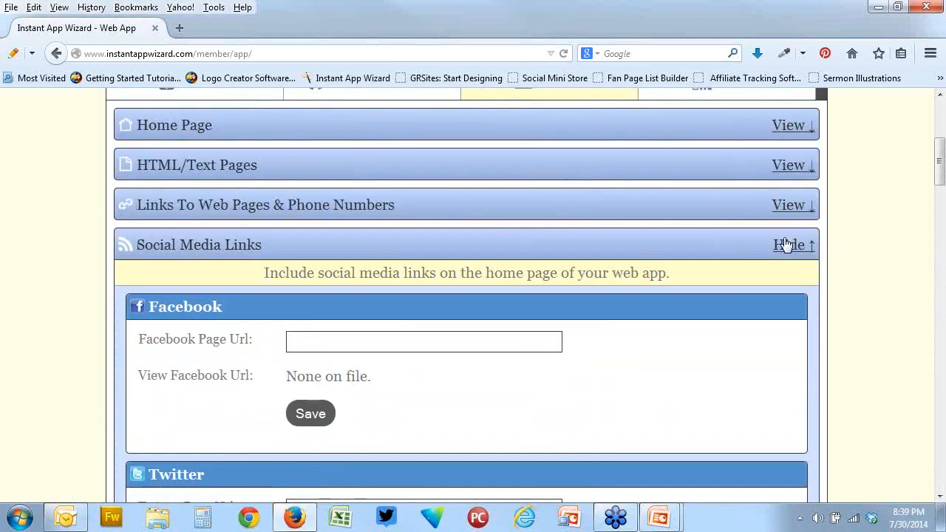
pyautogui.click(785, 244)
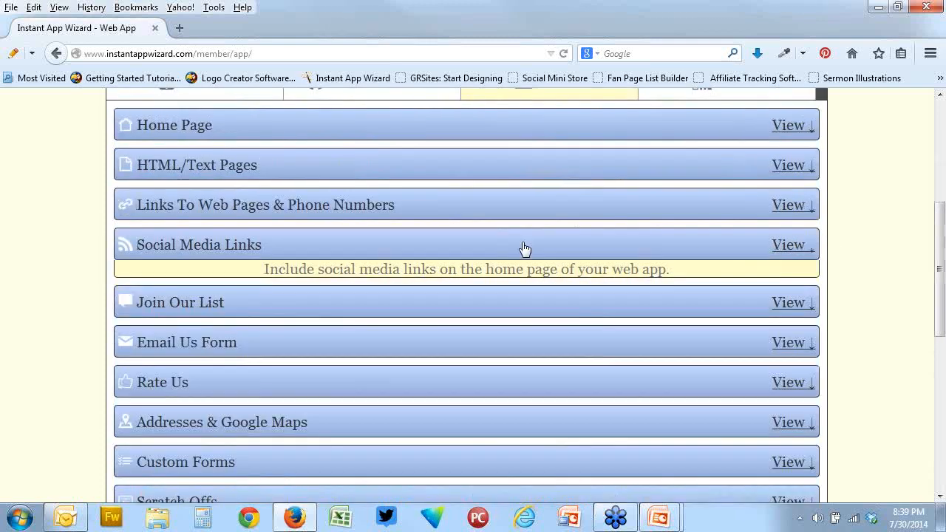
# Expand the Email Us Form section and review its email address setting
pyautogui.scroll(-2, 353, 198)
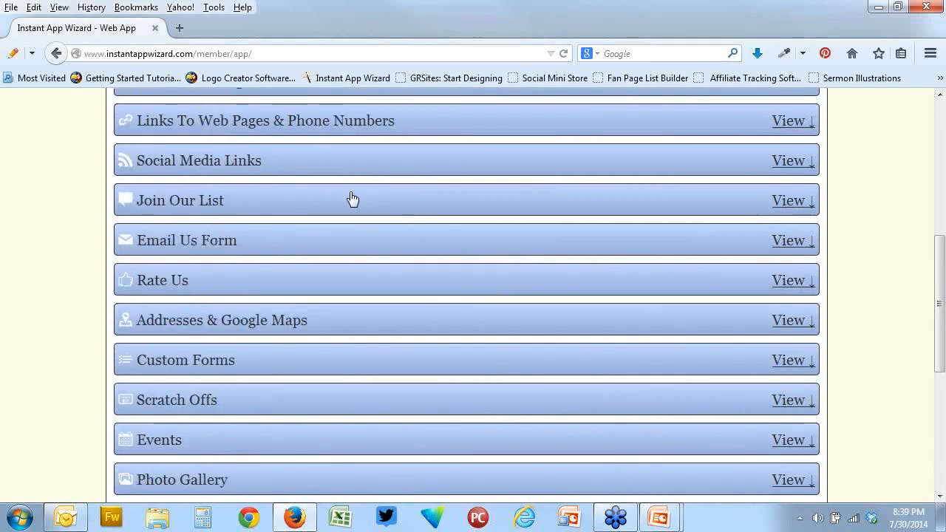
pyautogui.click(352, 246)
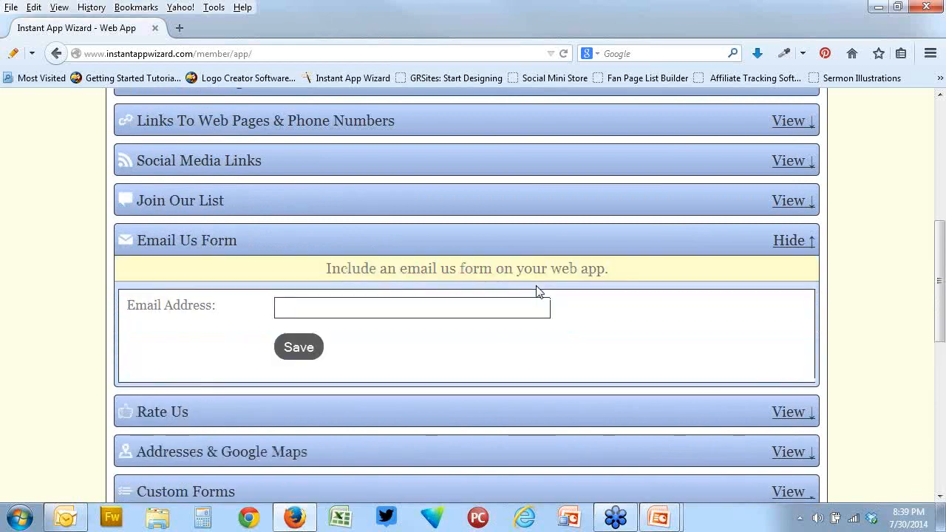
pyautogui.scroll(-2, 537, 291)
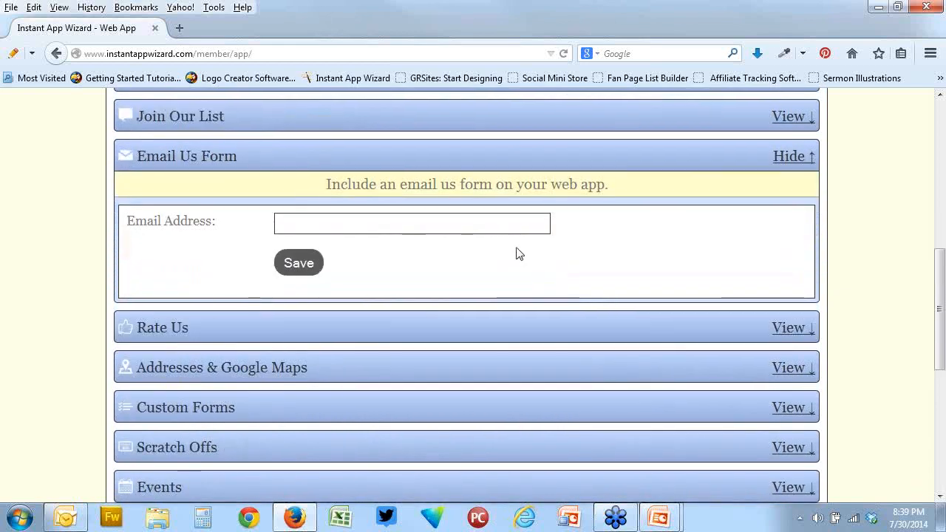
# Expand the Rate Us section, set Enable Rate Us Page to Yes, and review the rating and report options without saving
pyautogui.click(437, 325)
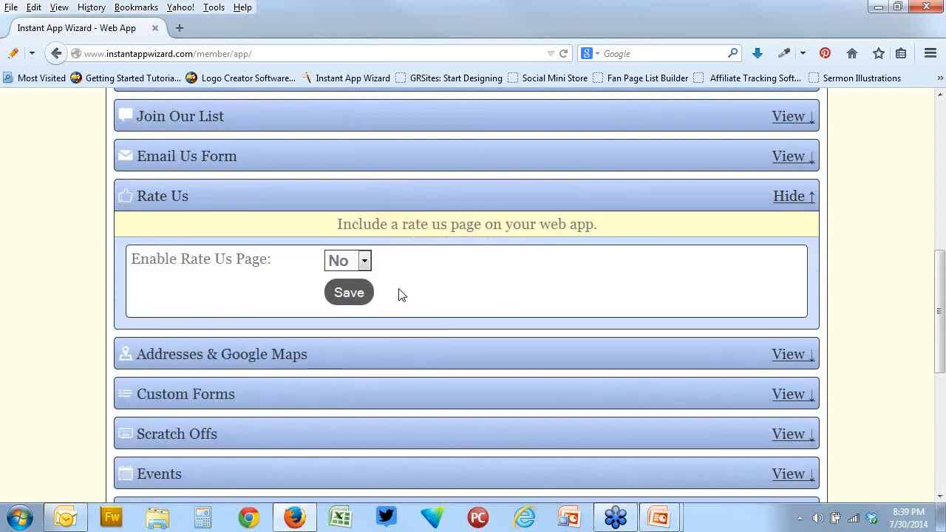
pyautogui.click(364, 262)
pyautogui.click(340, 282)
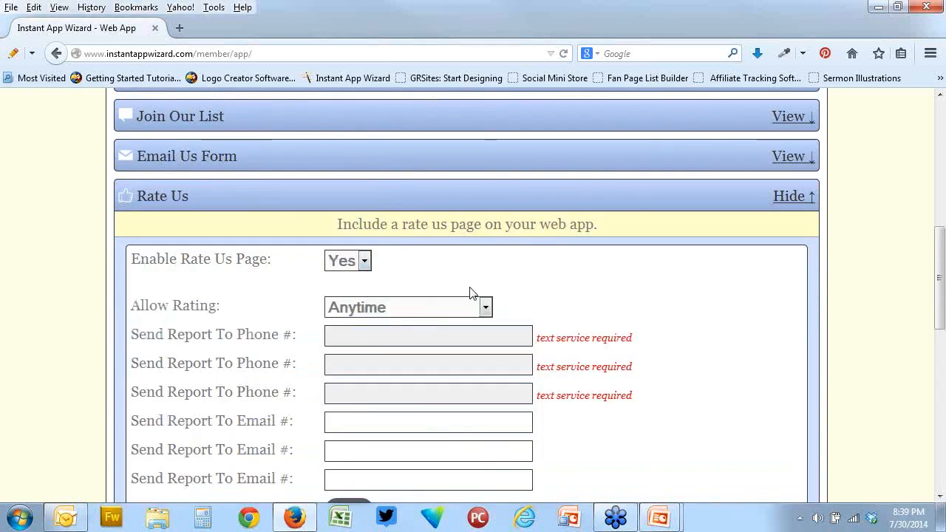
pyautogui.scroll(-3, 636, 310)
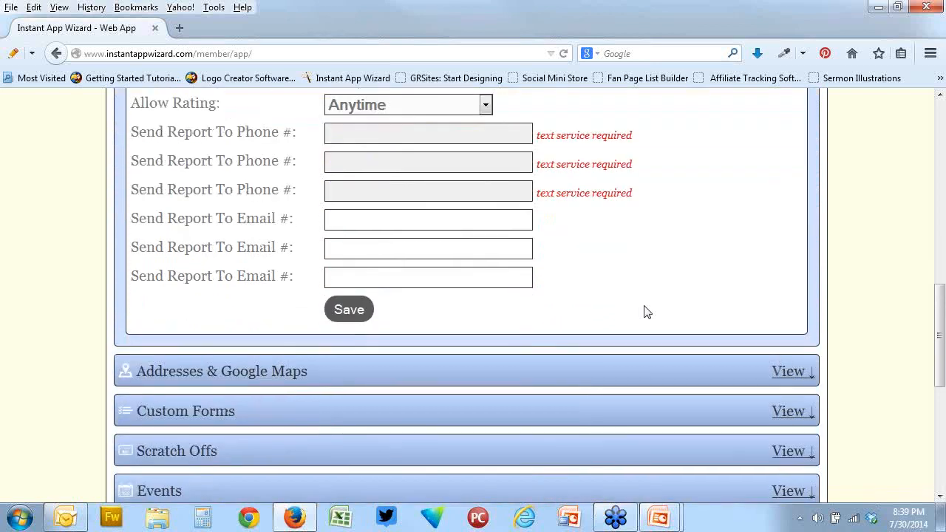
pyautogui.scroll(2, 644, 313)
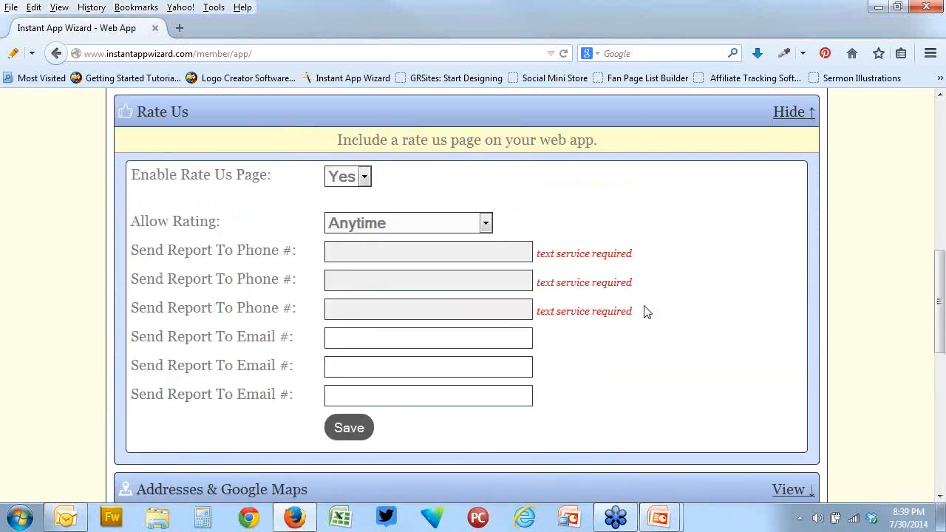
pyautogui.click(364, 177)
pyautogui.click(357, 201)
pyautogui.scroll(-4, 644, 262)
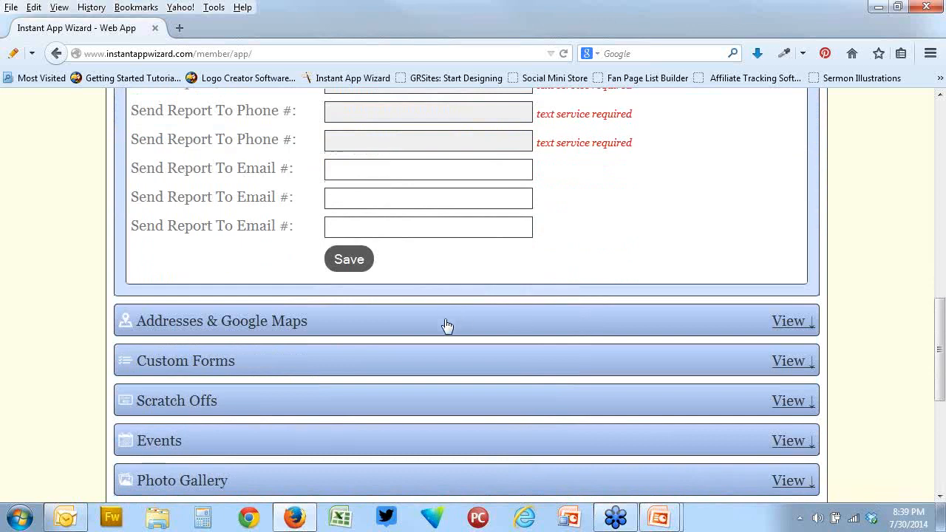
# Open the form for adding a new address and Google map, review its fields, and cancel it
pyautogui.click(447, 322)
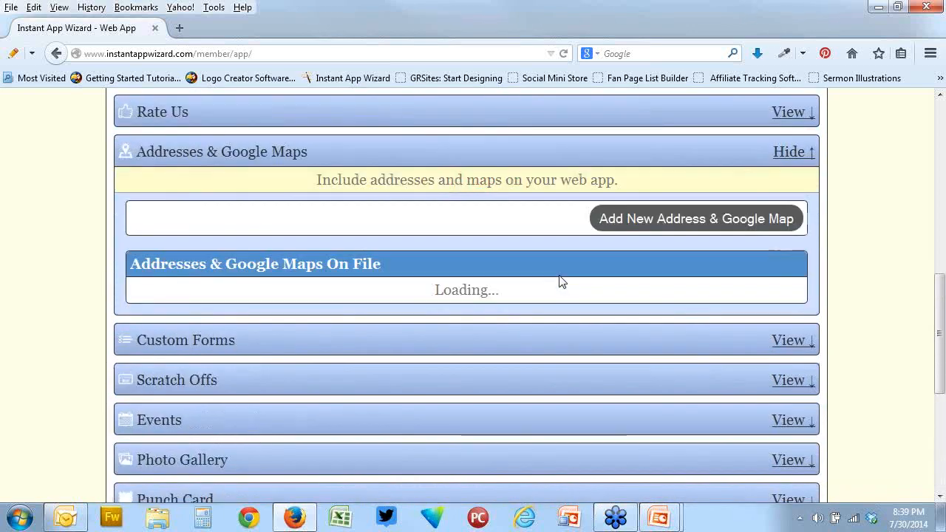
pyautogui.click(663, 214)
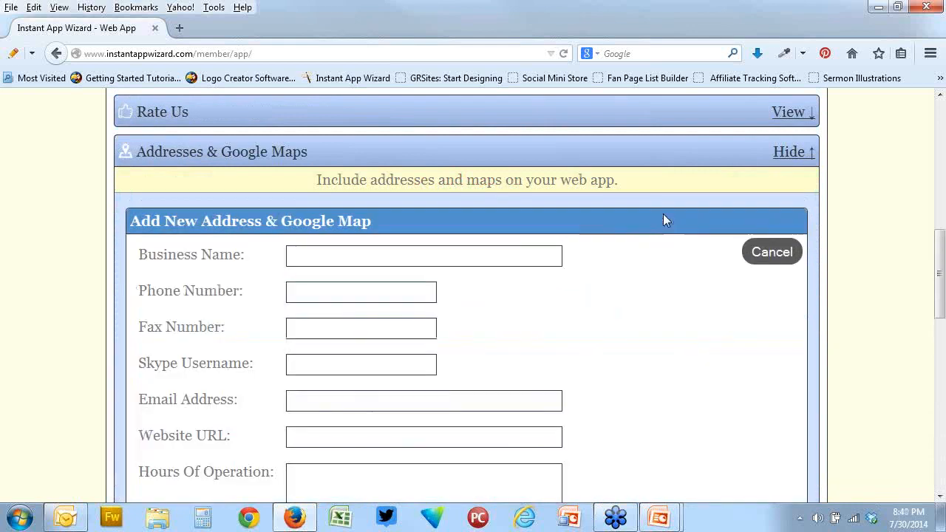
pyautogui.scroll(-5, 621, 236)
pyautogui.scroll(5, 710, 239)
pyautogui.click(760, 255)
pyautogui.scroll(-4, 613, 240)
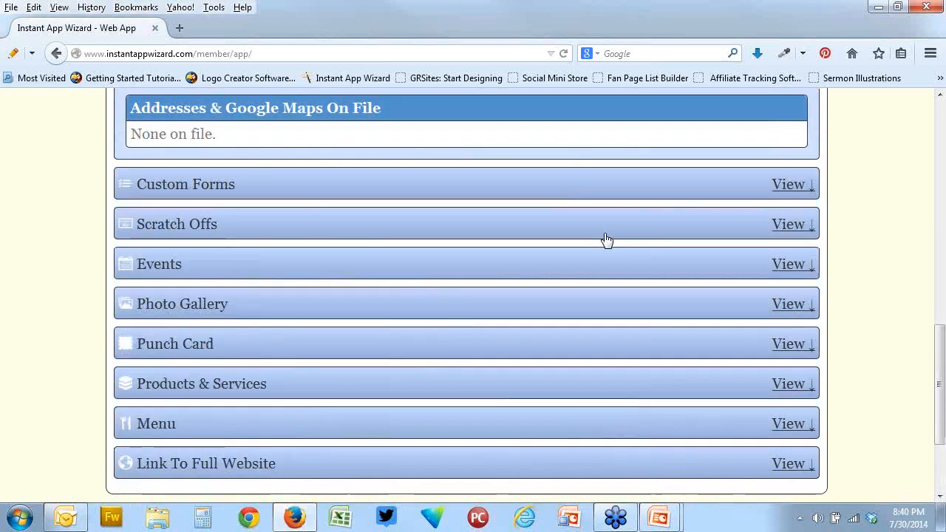
# Expand the Custom Forms section and review its options for adding forms to the web app
pyautogui.click(335, 178)
pyautogui.scroll(-2, 508, 207)
pyautogui.scroll(3, 507, 207)
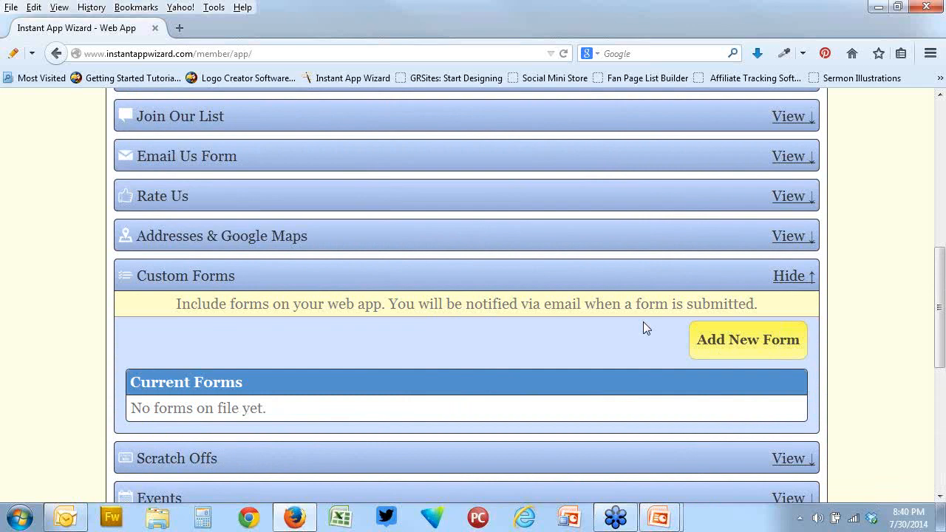
pyautogui.scroll(-2, 643, 322)
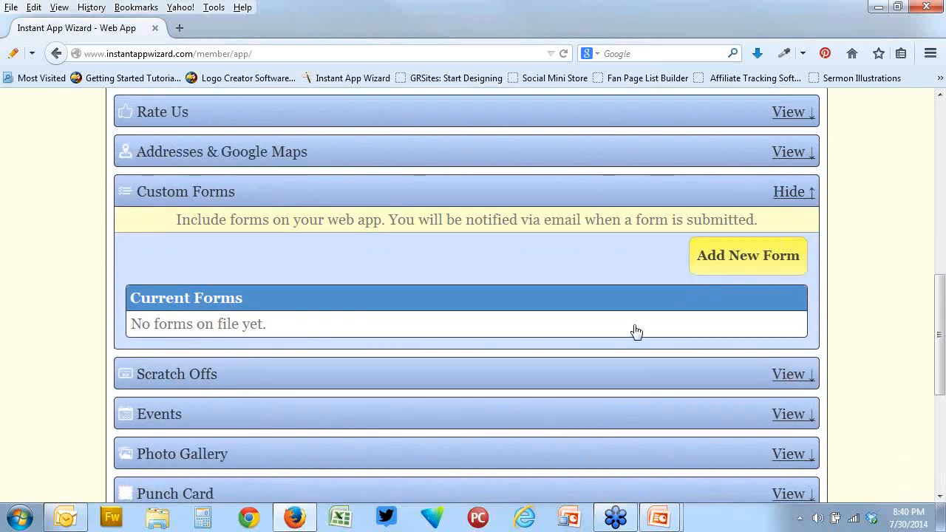
# Expand the Scratch Offs section, review its description and scratch off coupon list, and collapse it
pyautogui.click(584, 374)
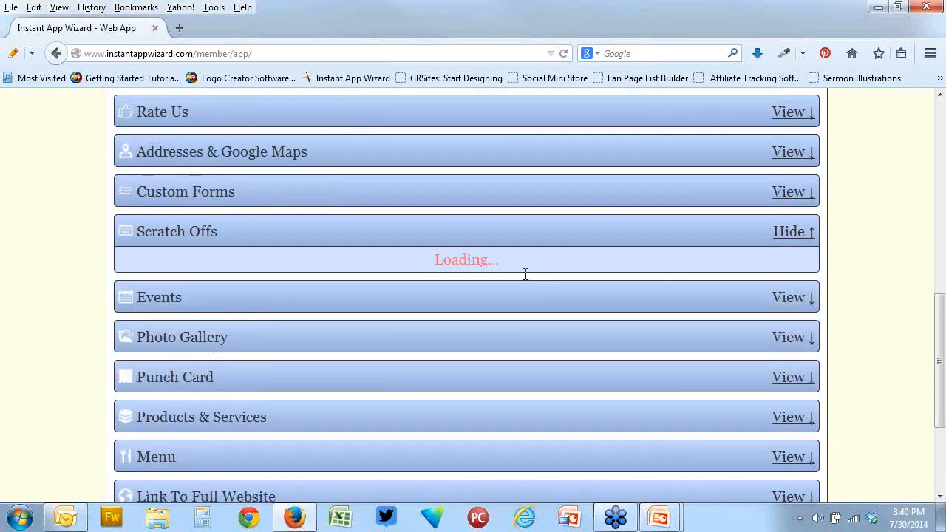
pyautogui.scroll(-2, 523, 275)
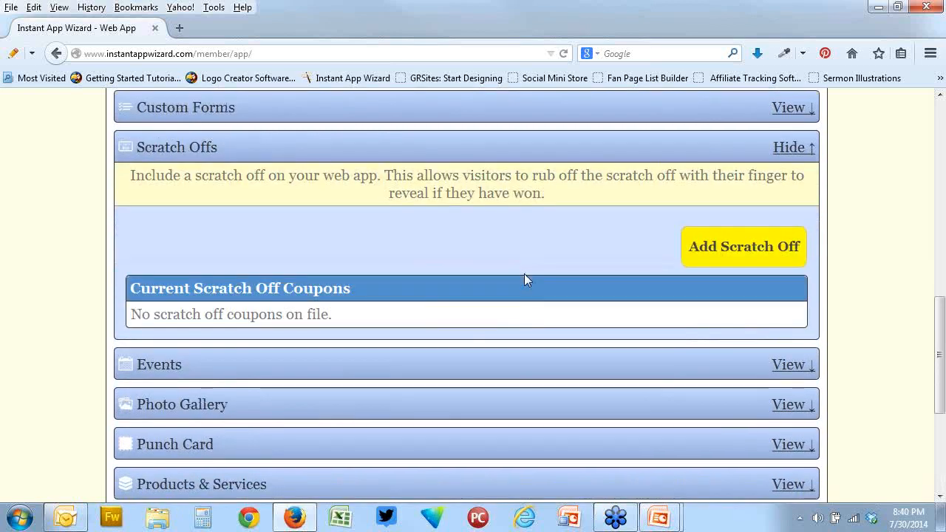
pyautogui.scroll(-2, 524, 278)
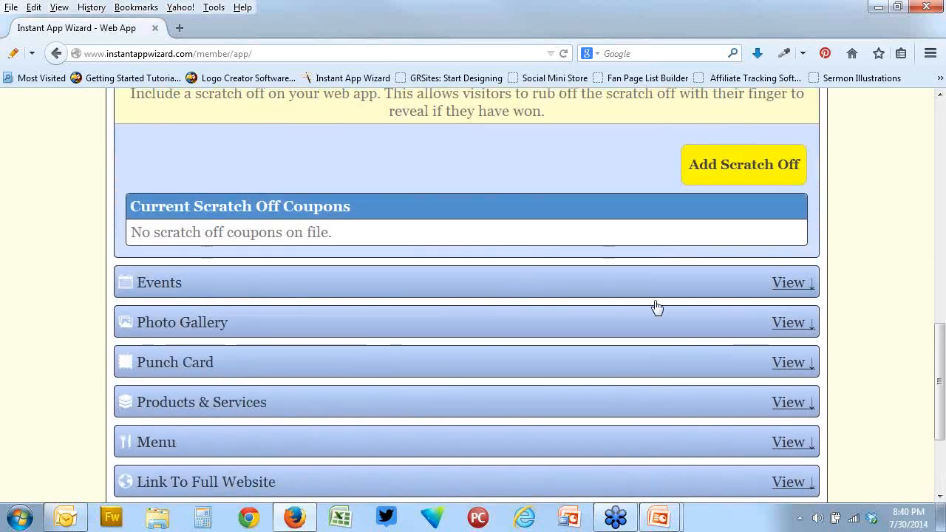
pyautogui.scroll(4, 655, 308)
pyautogui.click(794, 234)
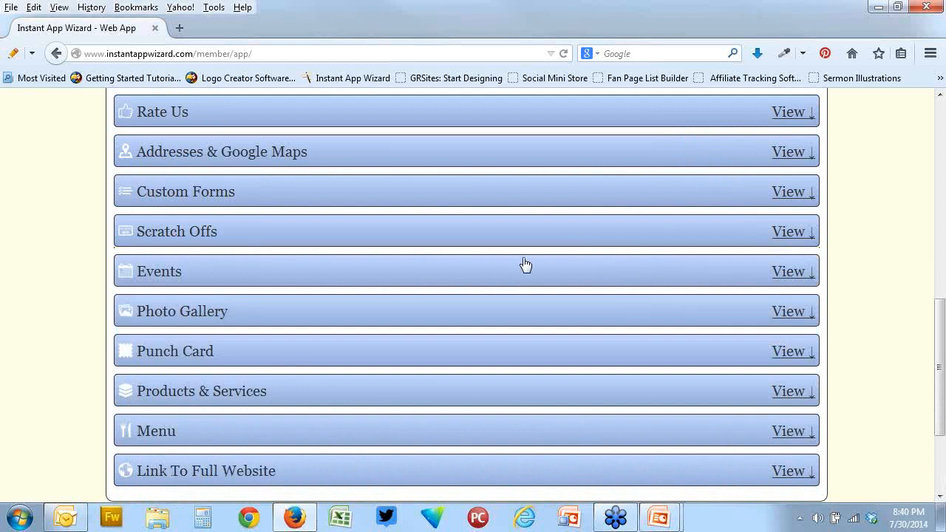
# Expand the Events section and the Photo Gallery section and review their options for adding events, categories and photos
pyautogui.click(784, 276)
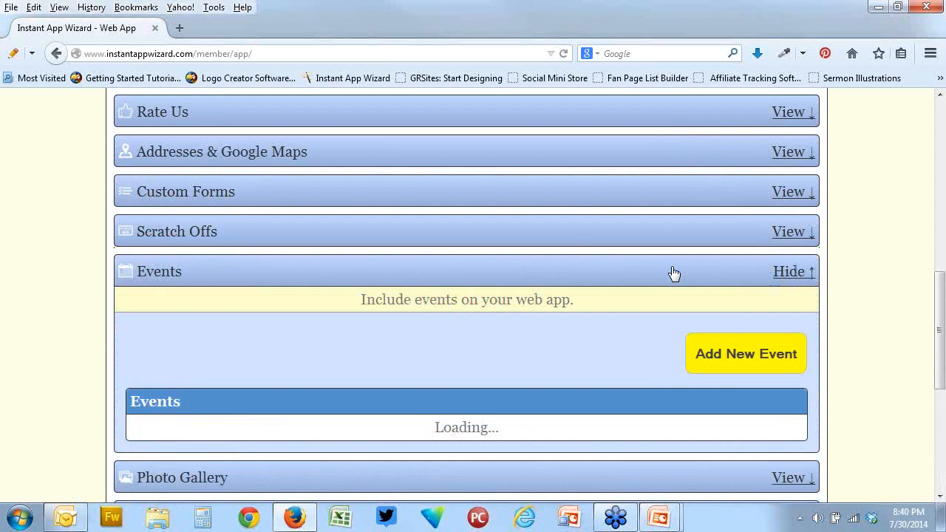
pyautogui.scroll(-4, 672, 274)
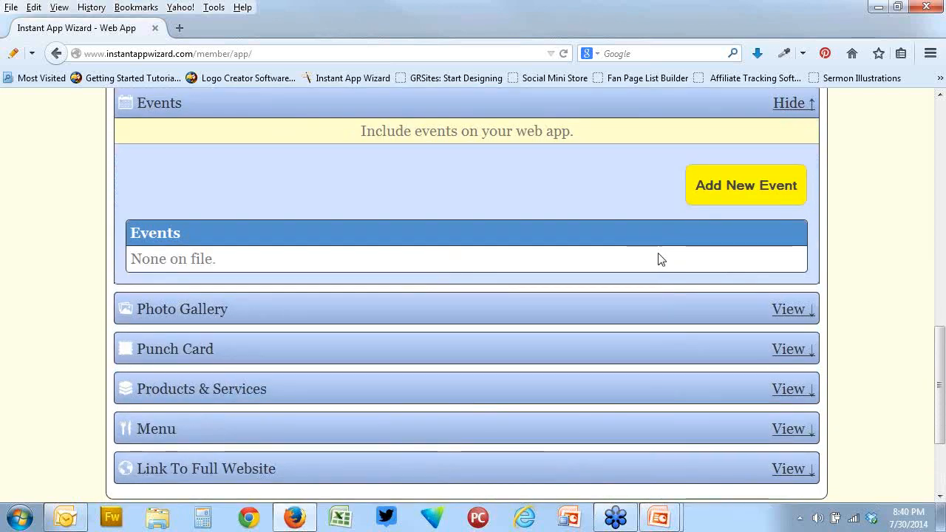
pyautogui.click(790, 309)
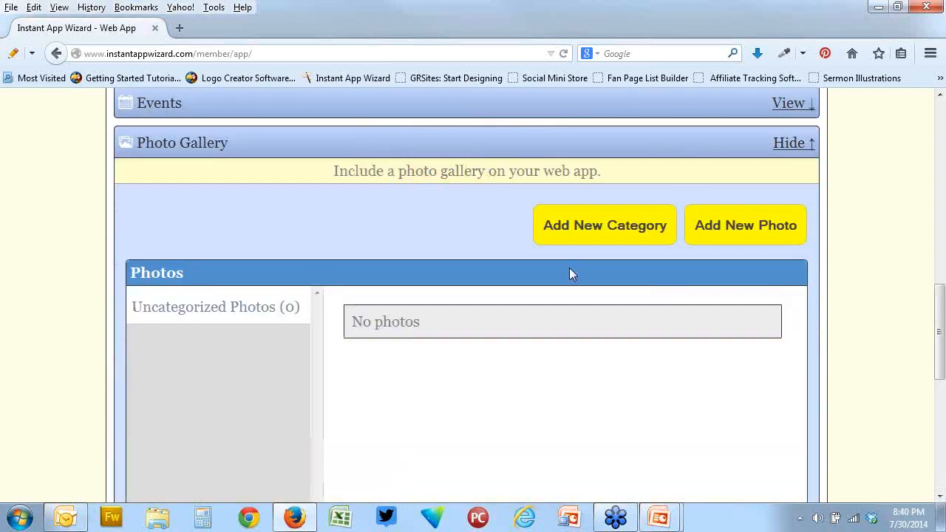
pyautogui.scroll(-6, 570, 273)
pyautogui.scroll(4, 571, 274)
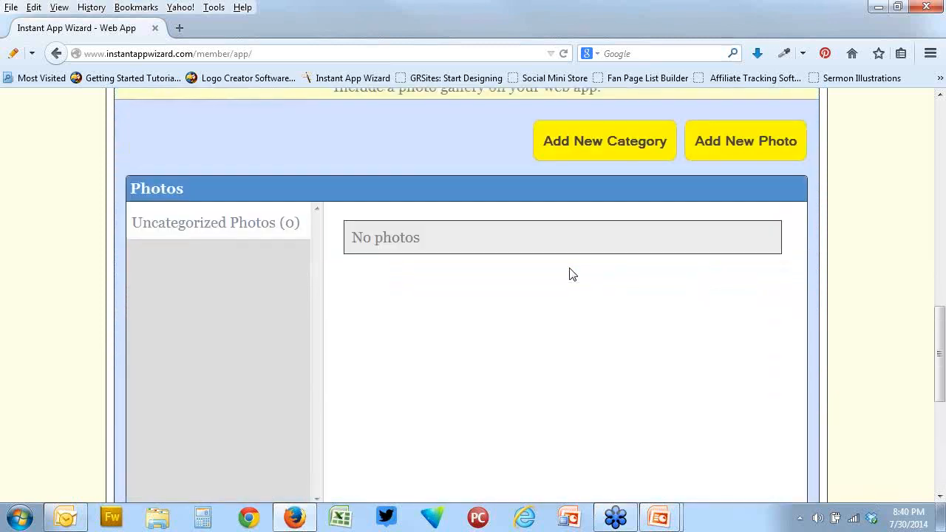
pyautogui.scroll(-5, 720, 289)
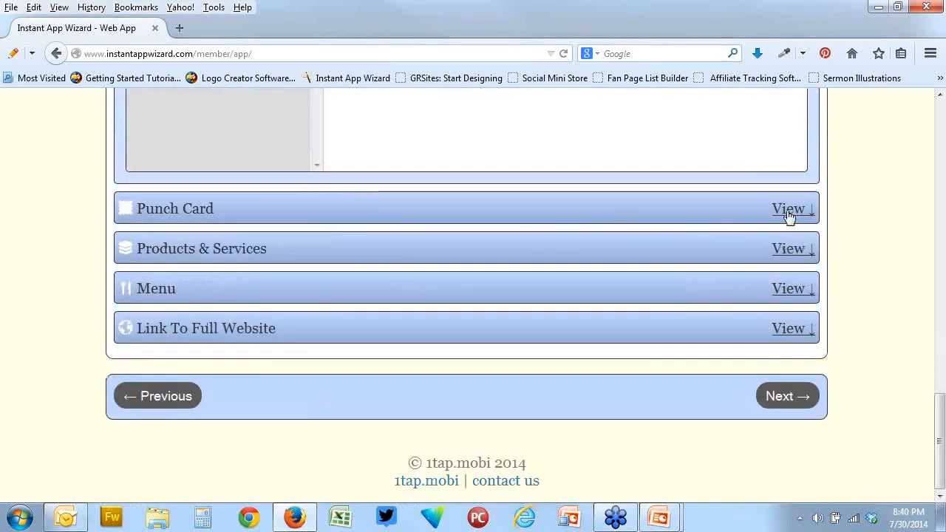
# Review the Punch Card section's location and reward options and the Products & Services section's links for adding items
pyautogui.click(789, 211)
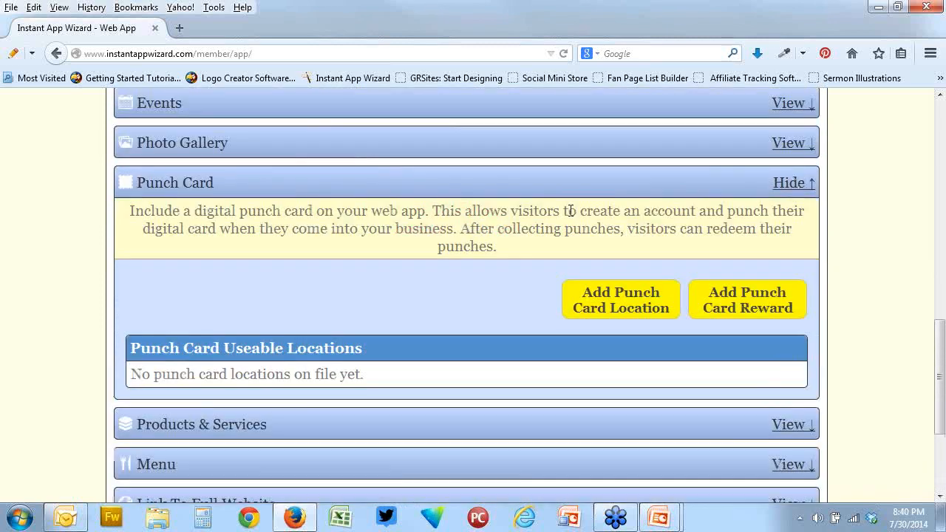
pyautogui.scroll(2, 571, 211)
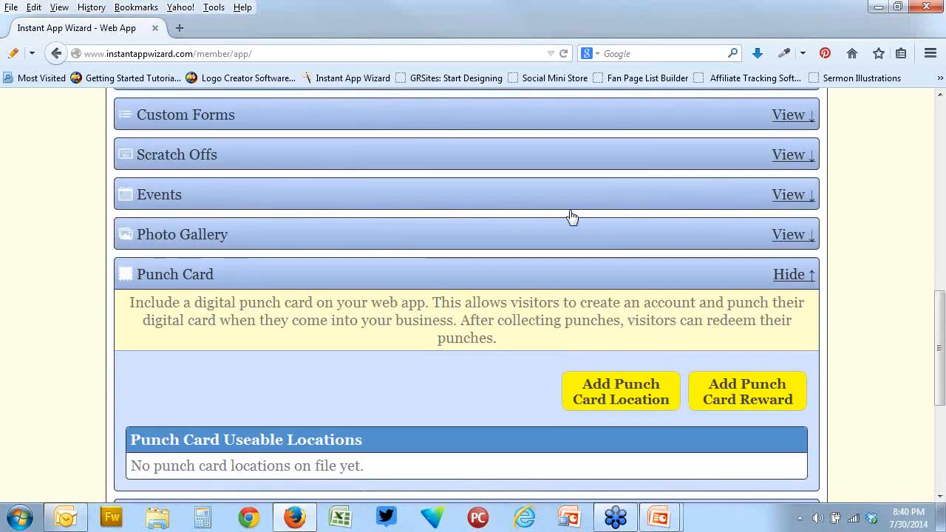
pyautogui.scroll(-3, 570, 216)
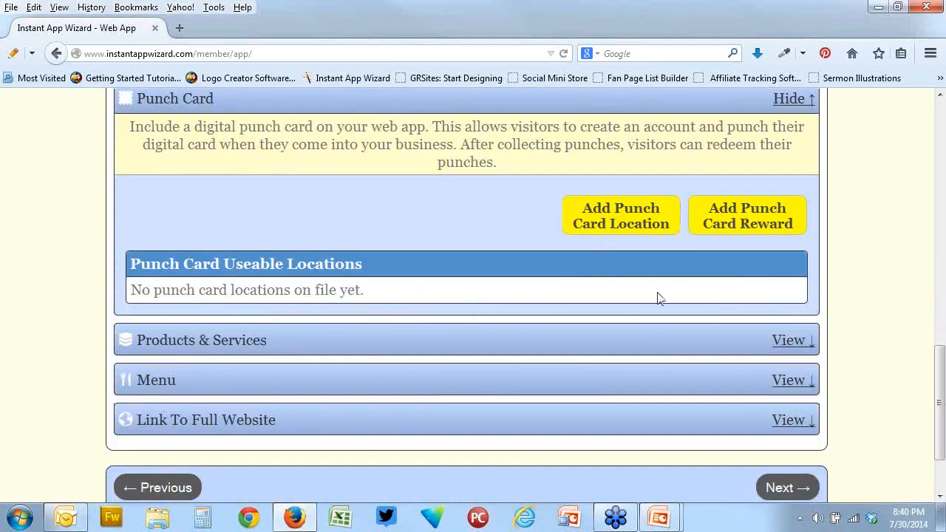
pyautogui.click(787, 340)
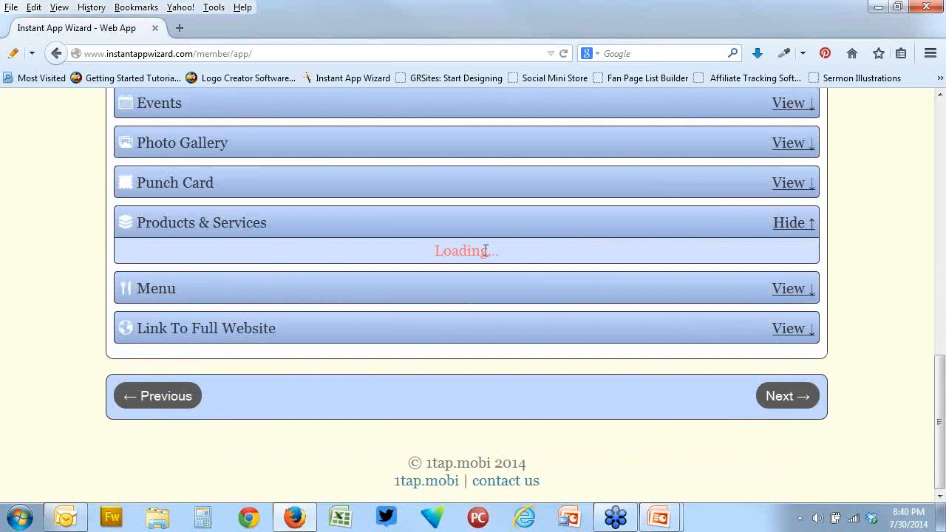
pyautogui.scroll(-3, 517, 266)
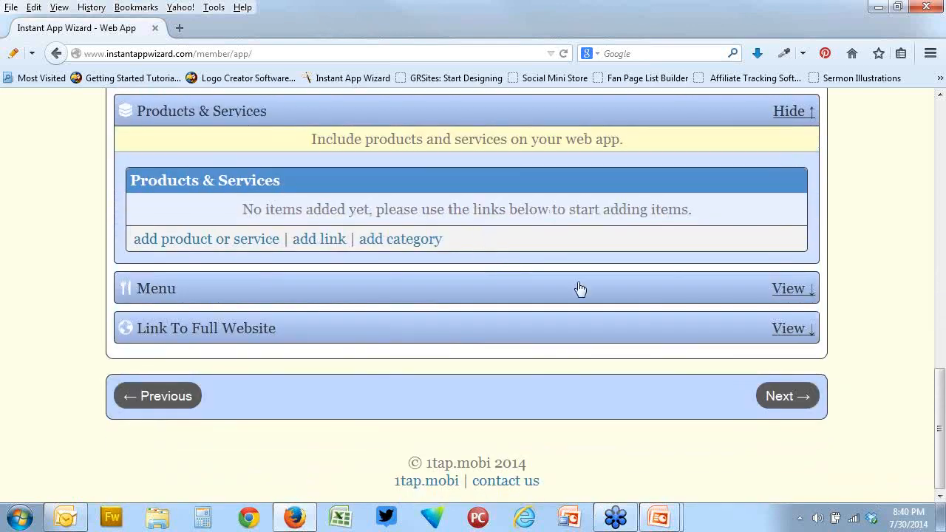
# Review the Menu section and the website URL setting under Link To Full Website, and collapse the latter
pyautogui.click(784, 294)
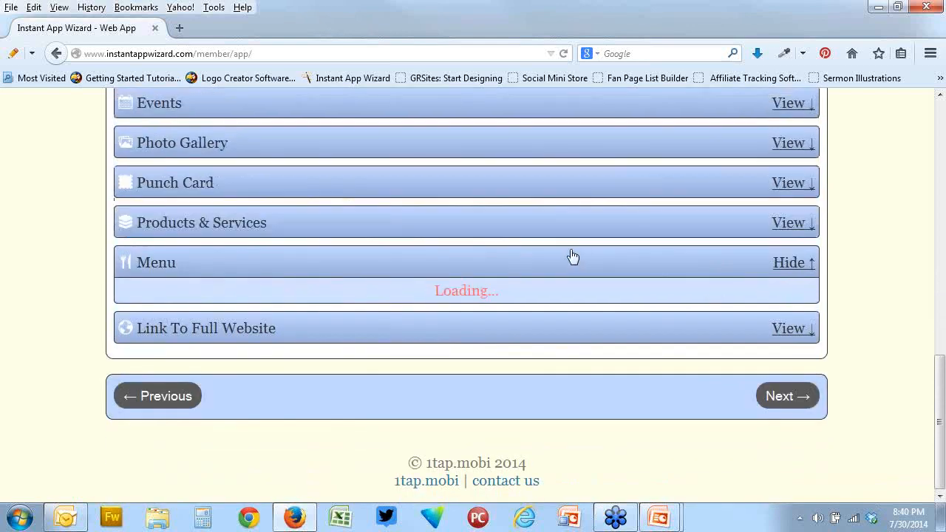
pyautogui.scroll(-3, 571, 256)
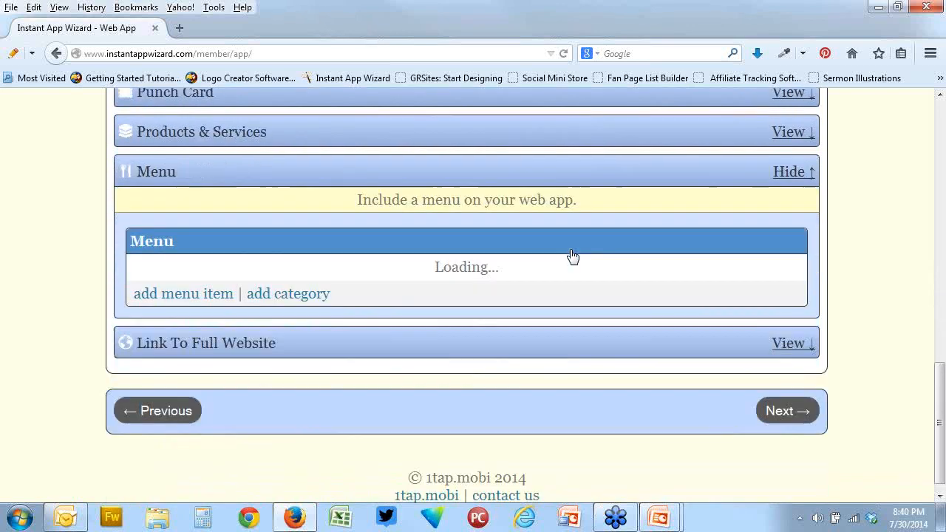
pyautogui.click(798, 342)
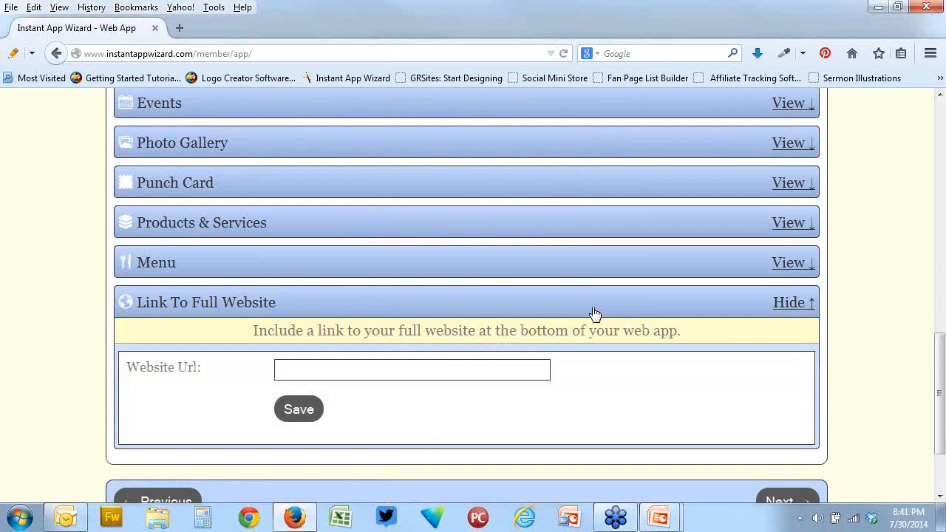
pyautogui.click(786, 305)
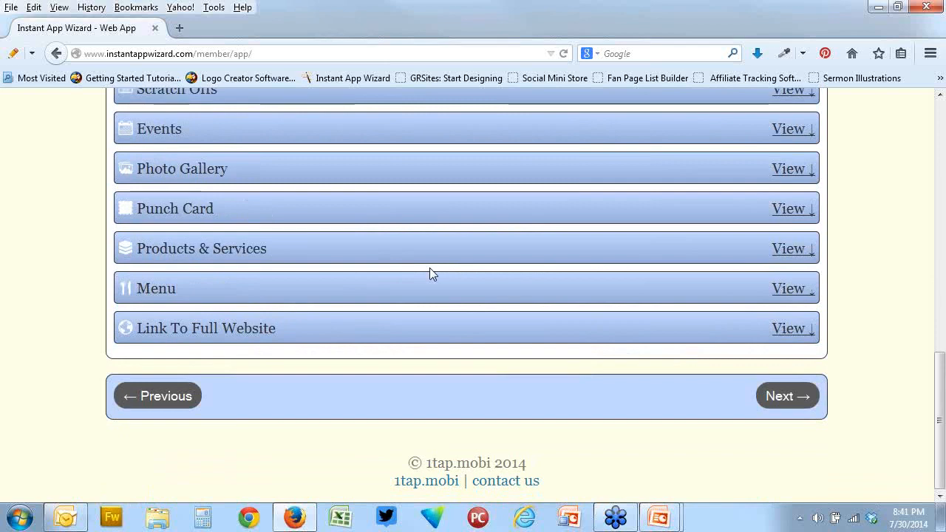
# Look back over the list of content sections, briefly expand Social Media Links, and collapse it again
pyautogui.scroll(6, 429, 268)
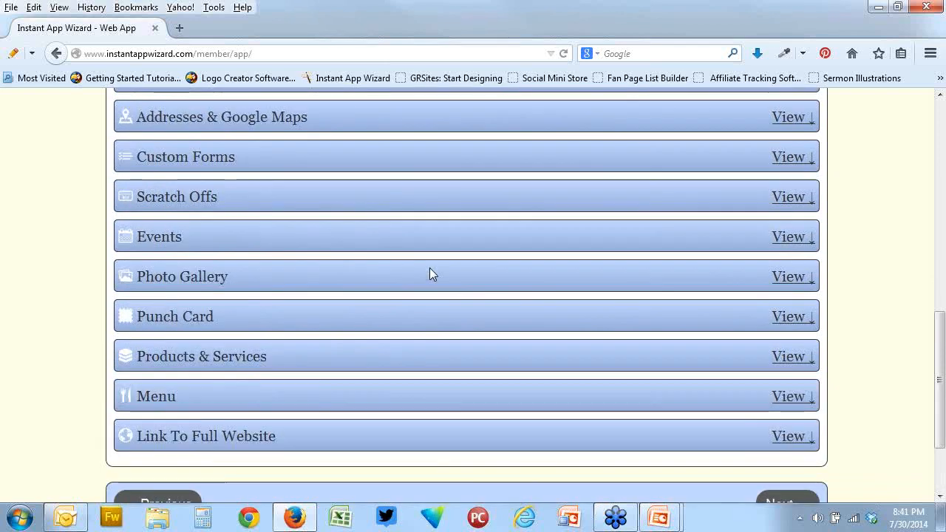
pyautogui.scroll(4, 432, 274)
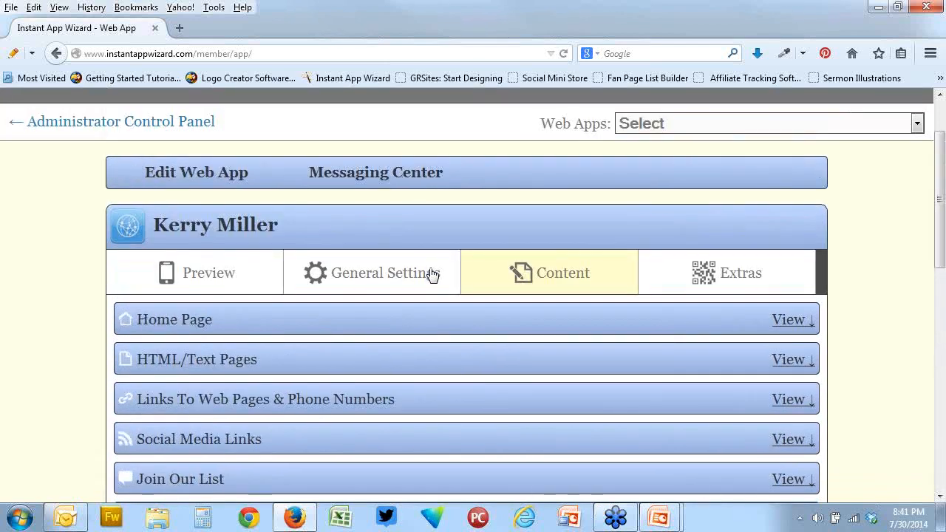
pyautogui.scroll(-4, 433, 274)
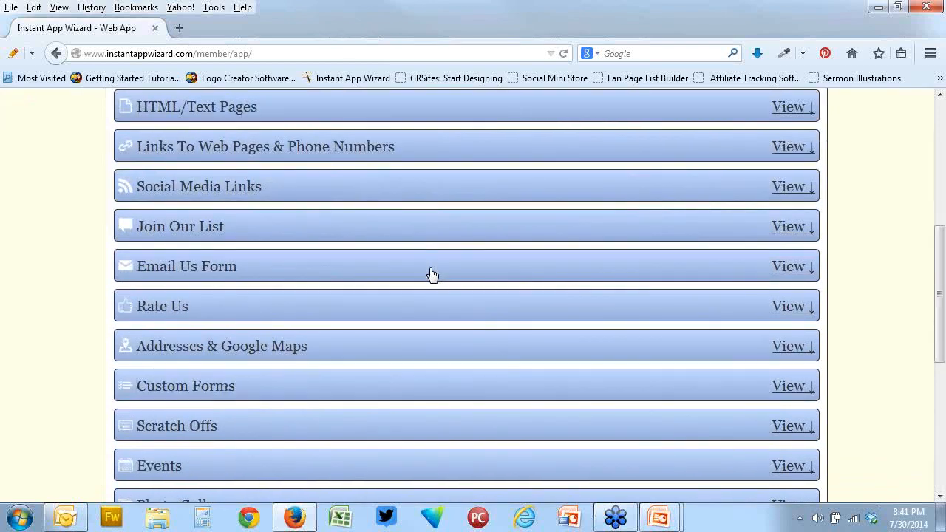
pyautogui.scroll(1, 433, 274)
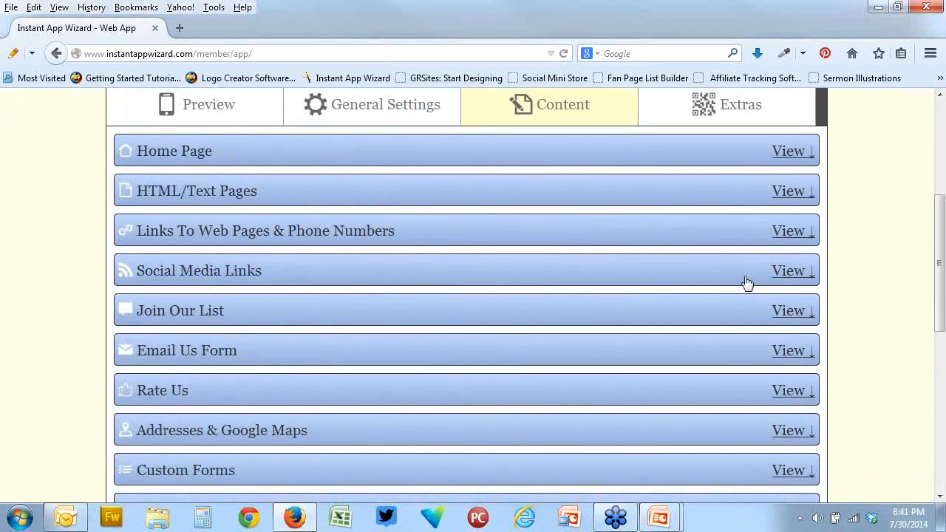
pyautogui.click(787, 272)
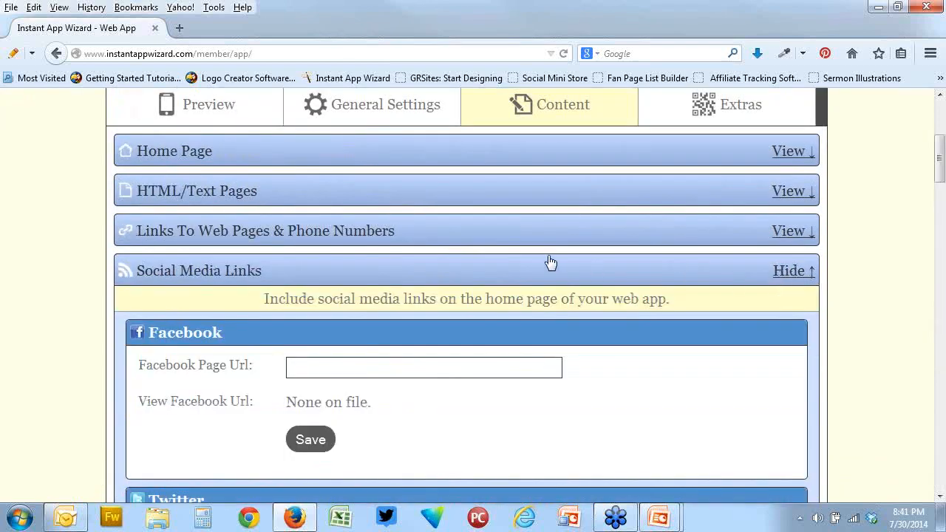
pyautogui.click(754, 272)
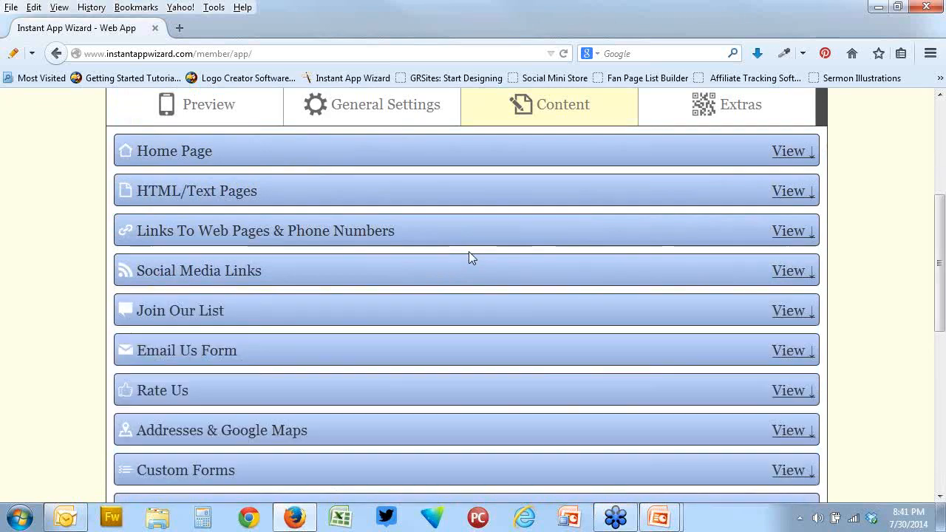
# Open the General Settings and review the Title & Description fields and the Homescreen Icon section
pyautogui.click(357, 113)
pyautogui.click(361, 150)
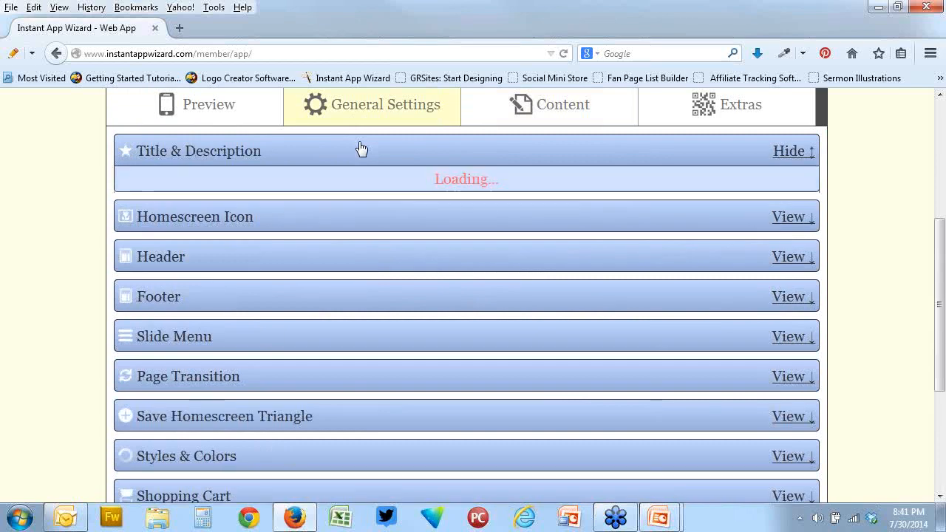
pyautogui.scroll(-2, 419, 278)
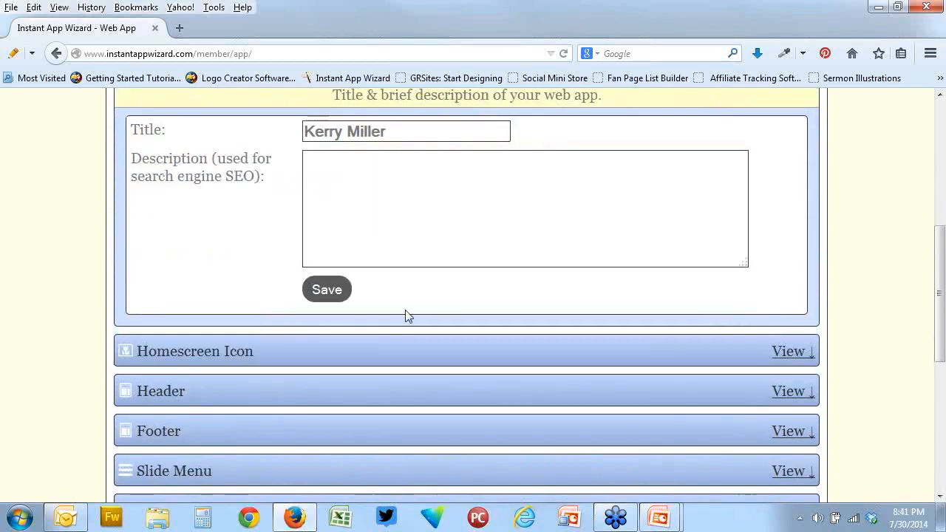
pyautogui.click(405, 353)
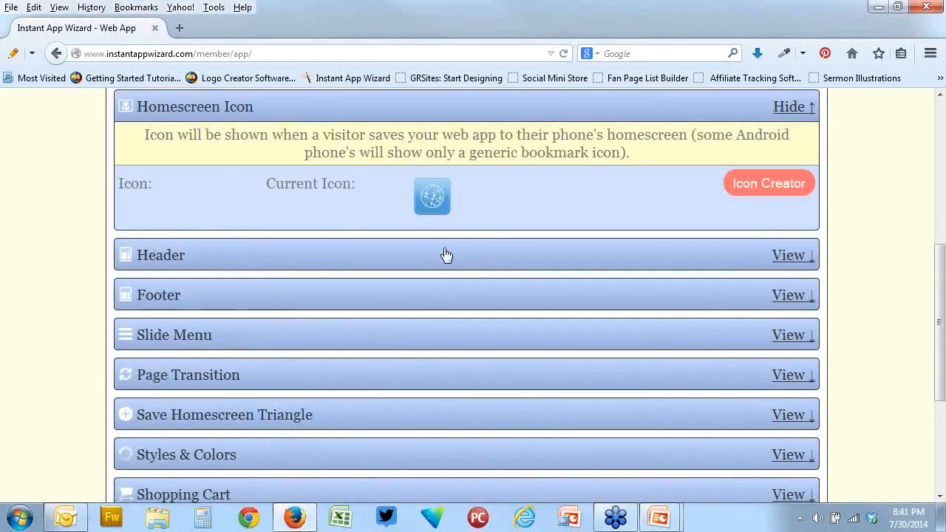
# Expand the Header section and examine its list of editable elements and the phone preview
pyautogui.click(443, 256)
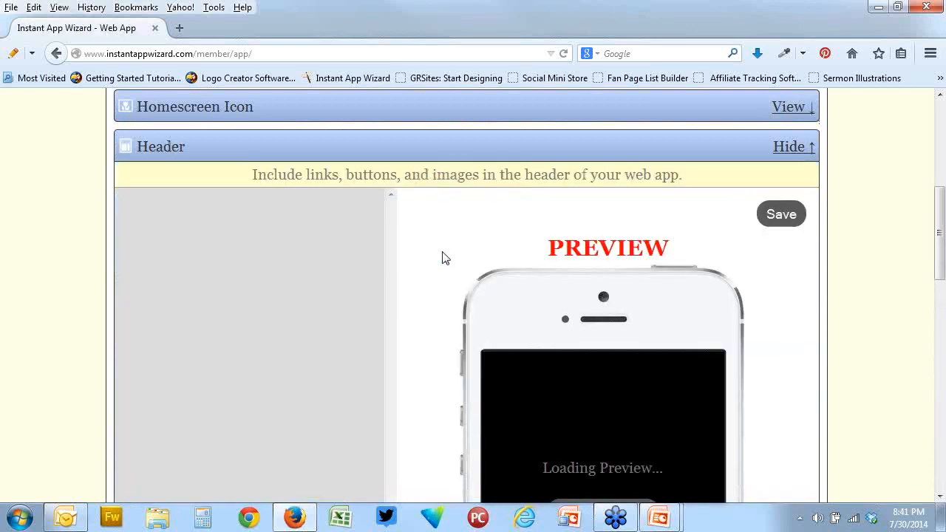
pyautogui.scroll(-5, 446, 268)
pyautogui.scroll(5, 446, 270)
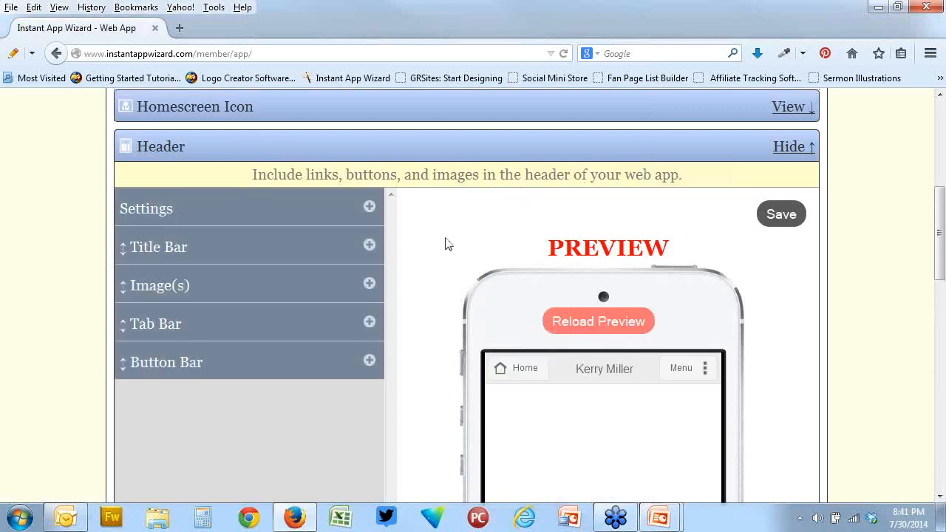
pyautogui.scroll(-3, 446, 244)
pyautogui.scroll(2, 446, 244)
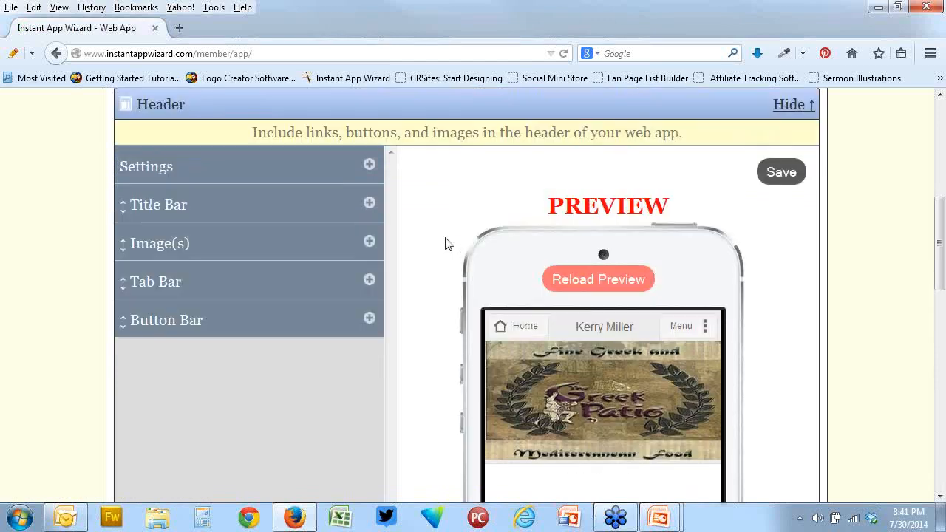
# Review the header's display settings and the Title Bar options, including the left and right button settings
pyautogui.click(370, 166)
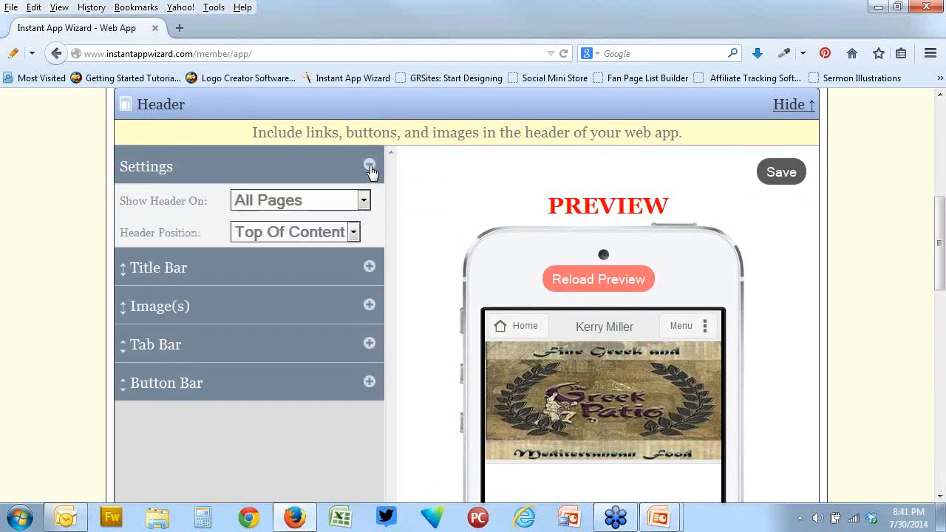
pyautogui.click(370, 267)
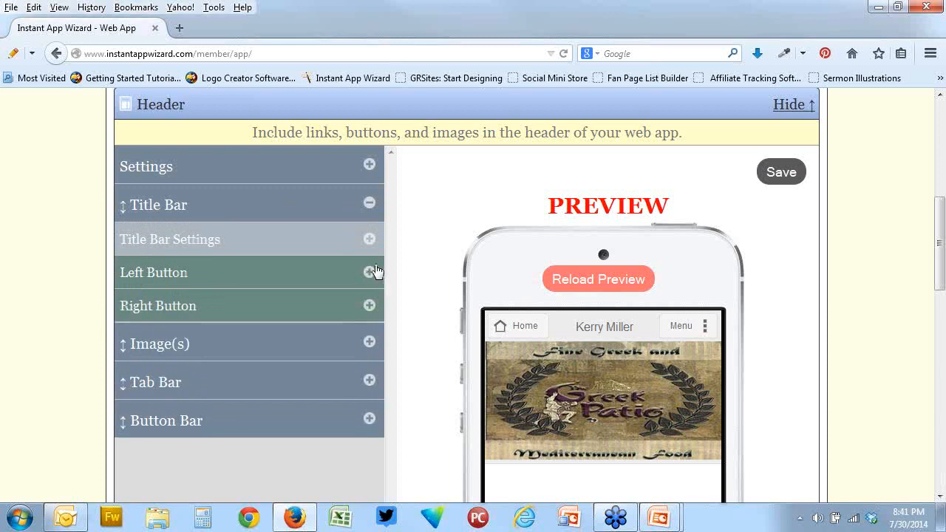
pyautogui.click(371, 241)
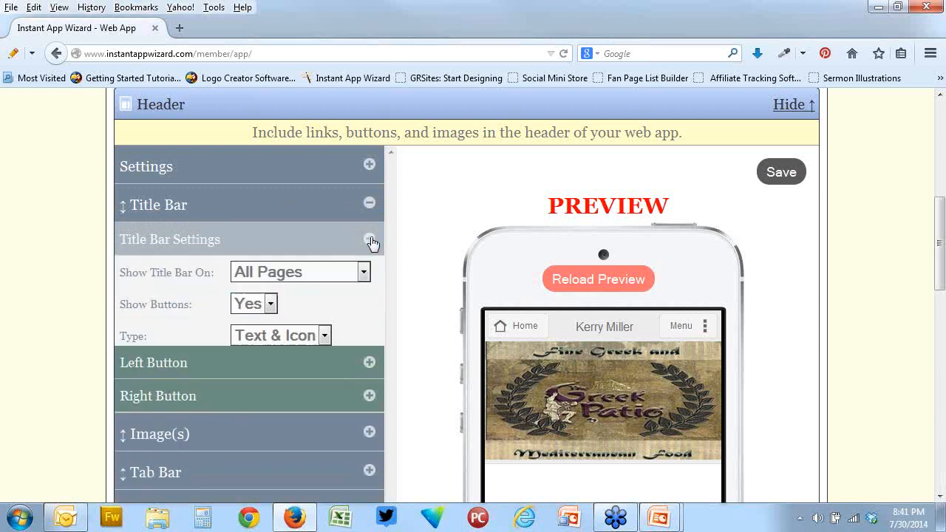
pyautogui.click(369, 368)
pyautogui.click(369, 400)
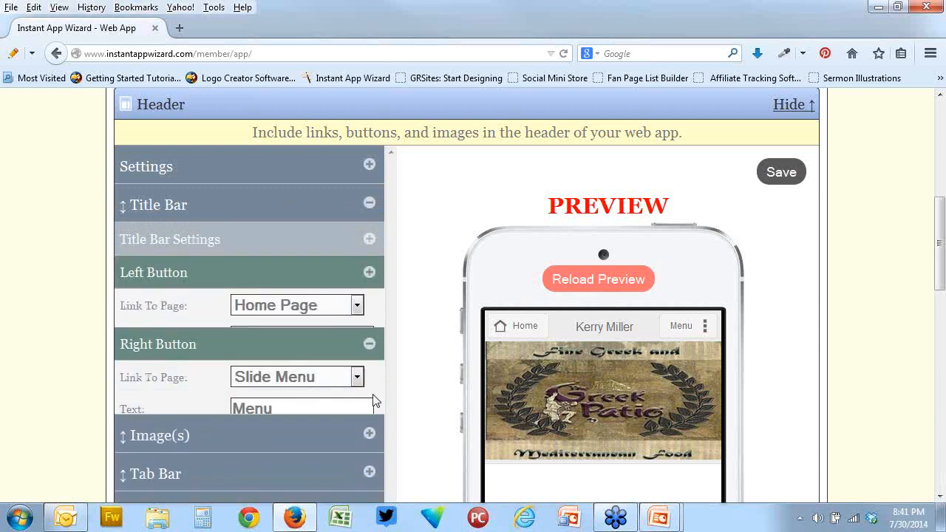
# Review the header's image options and the Tab Bar's option for adding links
pyautogui.scroll(-2, 420, 377)
pyautogui.click(371, 352)
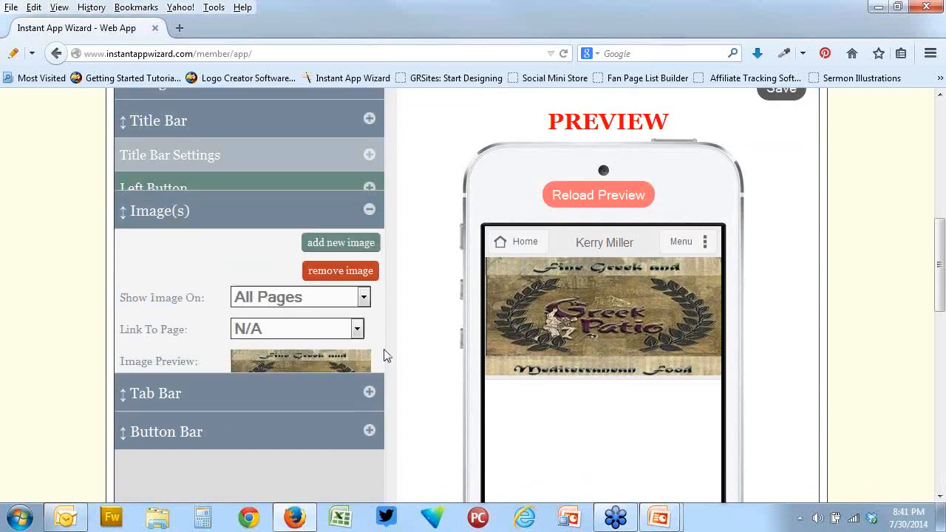
pyautogui.click(371, 391)
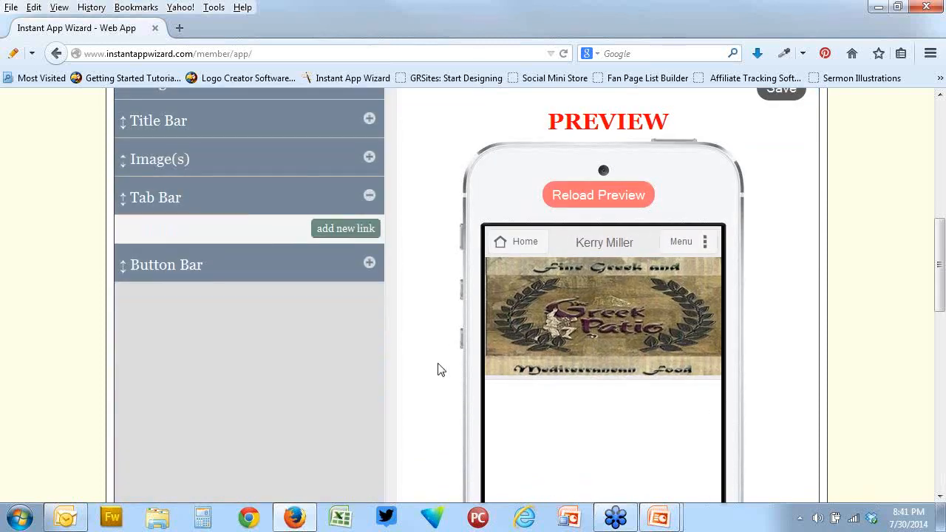
# Expand the Footer section and look over its editor and preview area
pyautogui.scroll(-6, 422, 338)
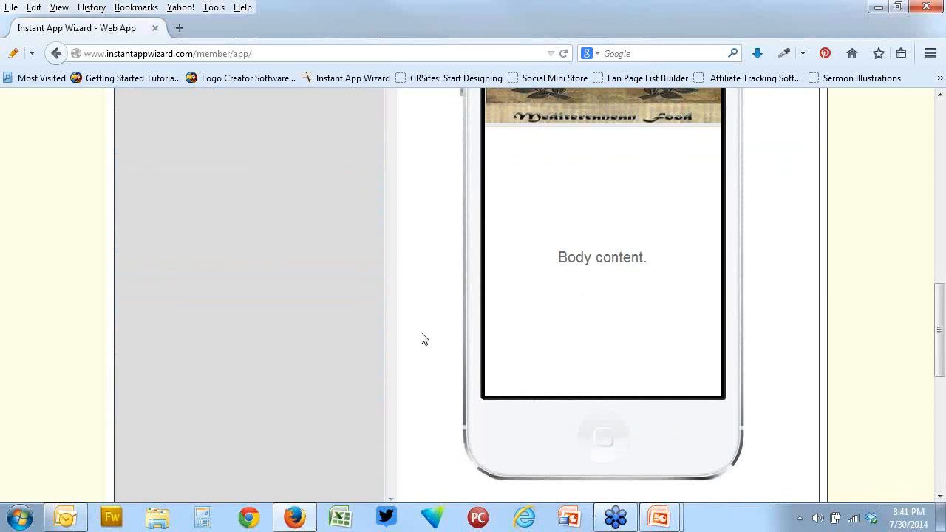
pyautogui.scroll(-4, 422, 338)
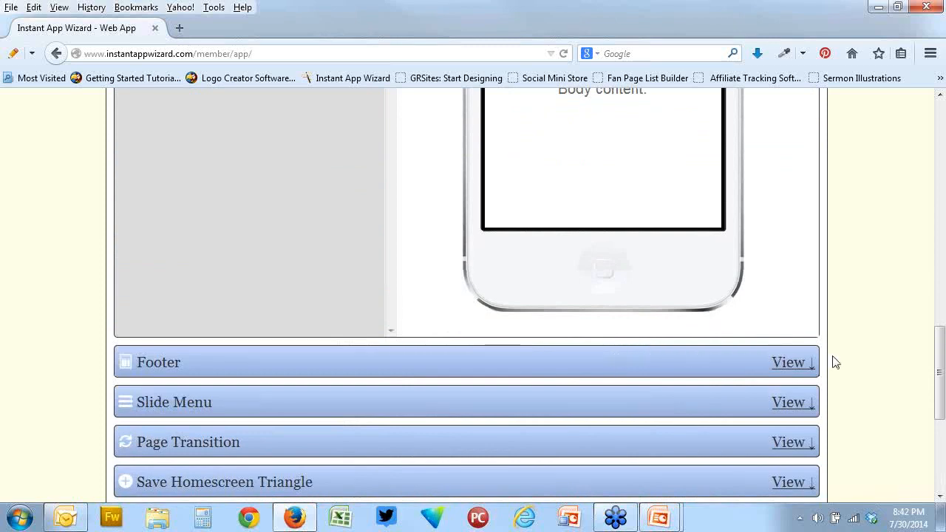
pyautogui.click(796, 362)
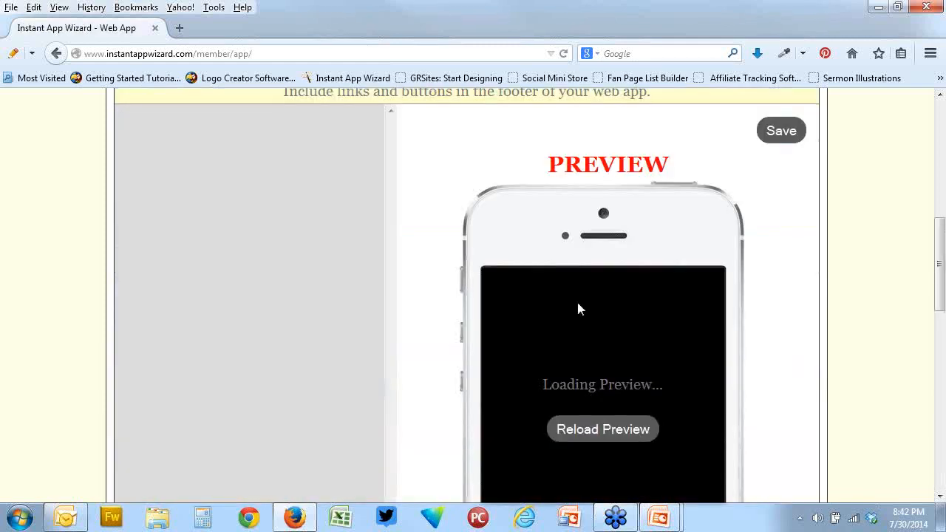
pyautogui.scroll(2, 437, 279)
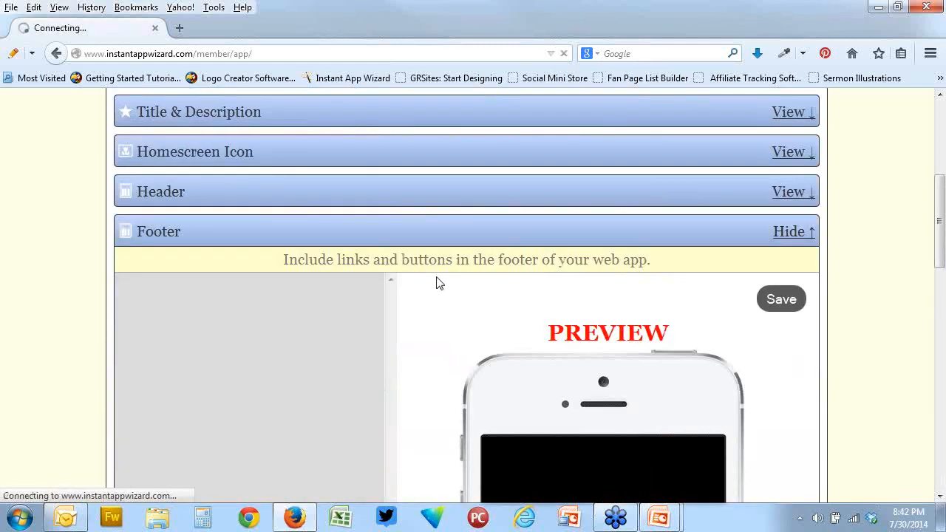
pyautogui.scroll(-4, 436, 283)
pyautogui.scroll(-4, 438, 283)
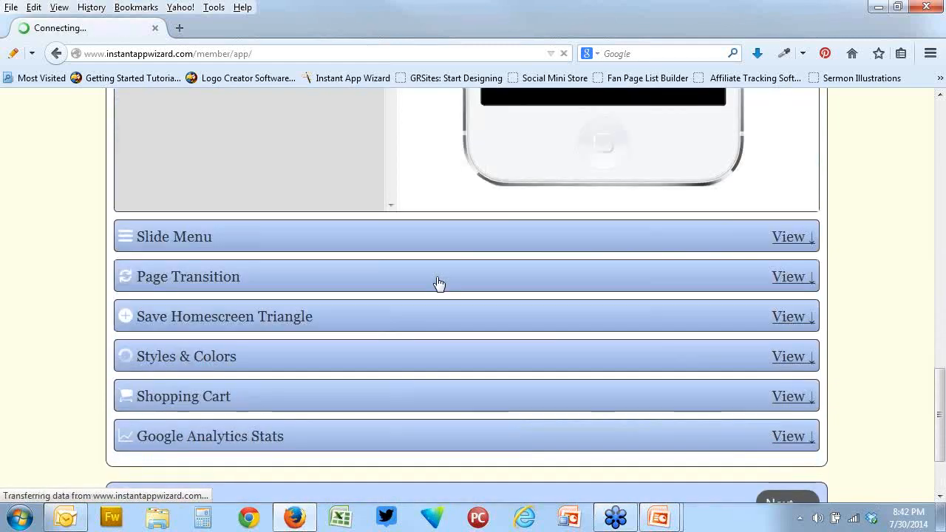
# Review the Slide Menu, Page Transition and Save Homescreen Triangle sections
pyautogui.click(794, 240)
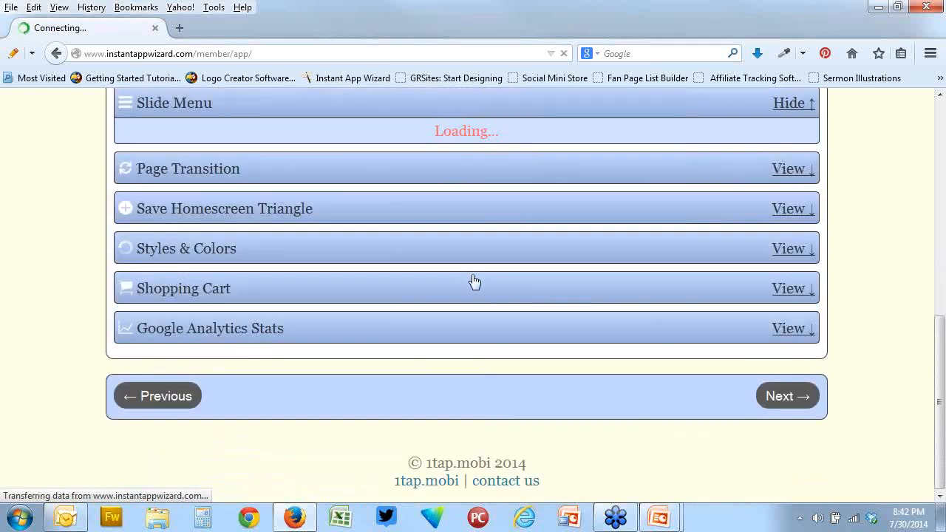
pyautogui.scroll(-8, 473, 279)
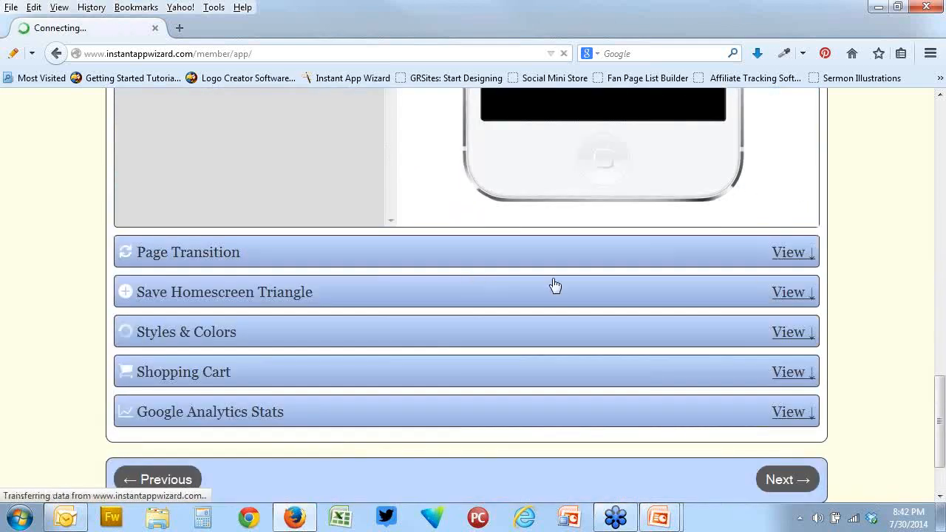
pyautogui.click(792, 253)
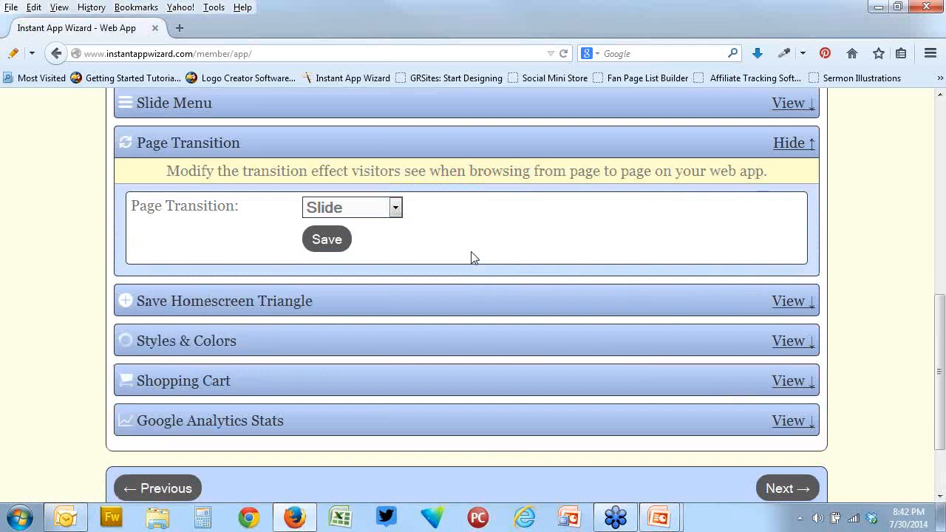
pyautogui.click(780, 303)
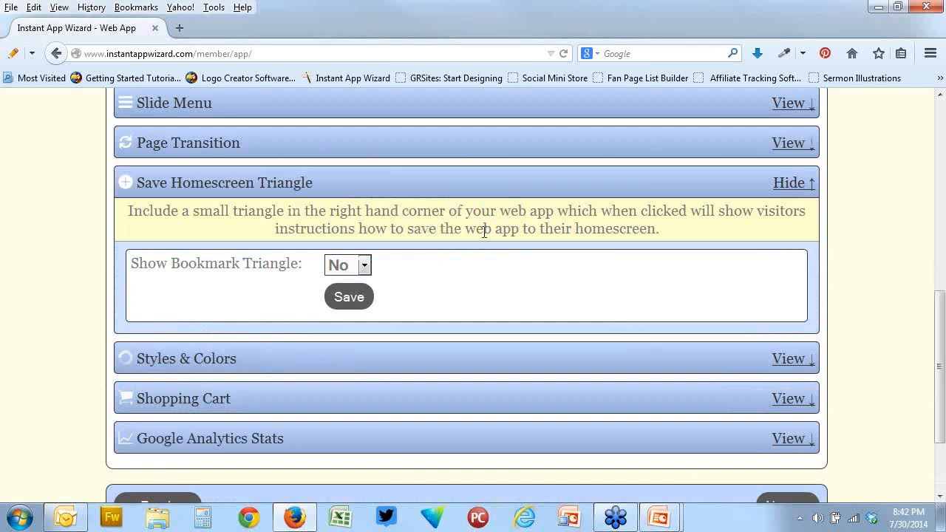
# Return to the Administrator Control Panel and start creating a new web app
pyautogui.scroll(6, 481, 232)
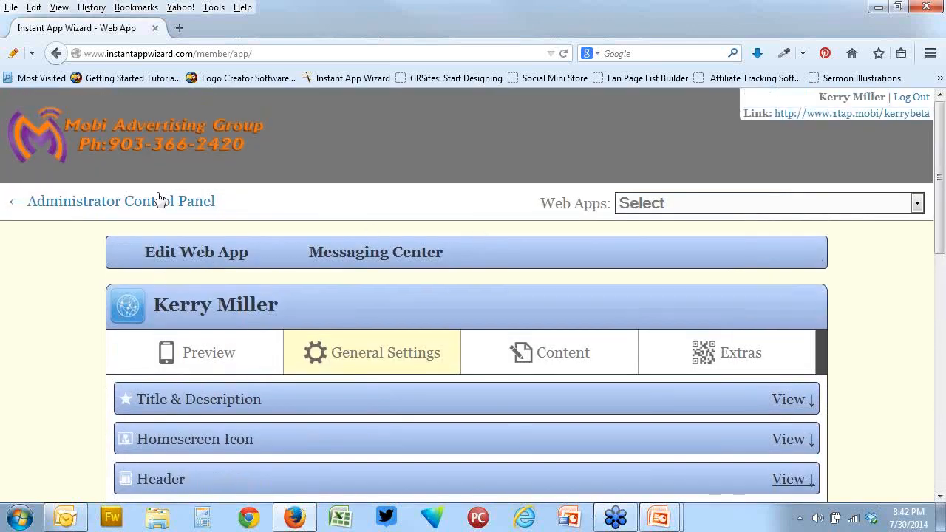
pyautogui.click(163, 203)
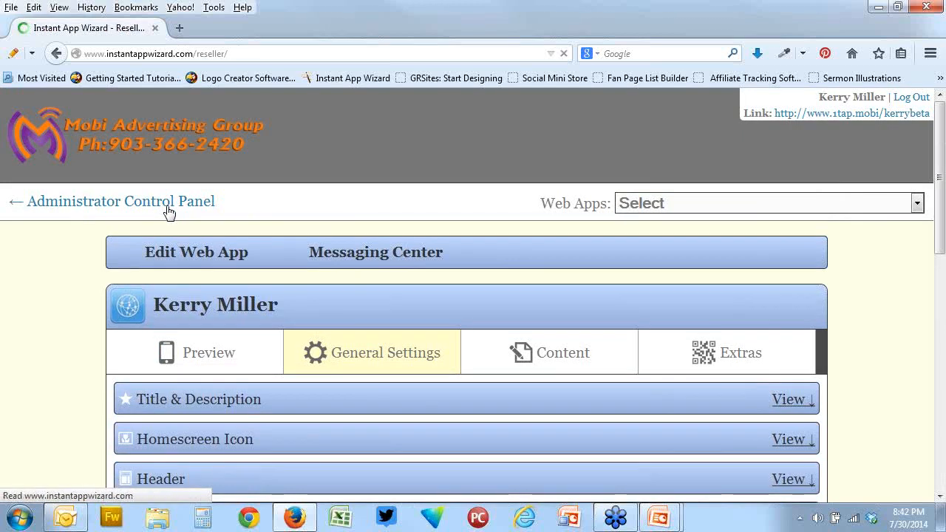
pyautogui.scroll(-5, 477, 284)
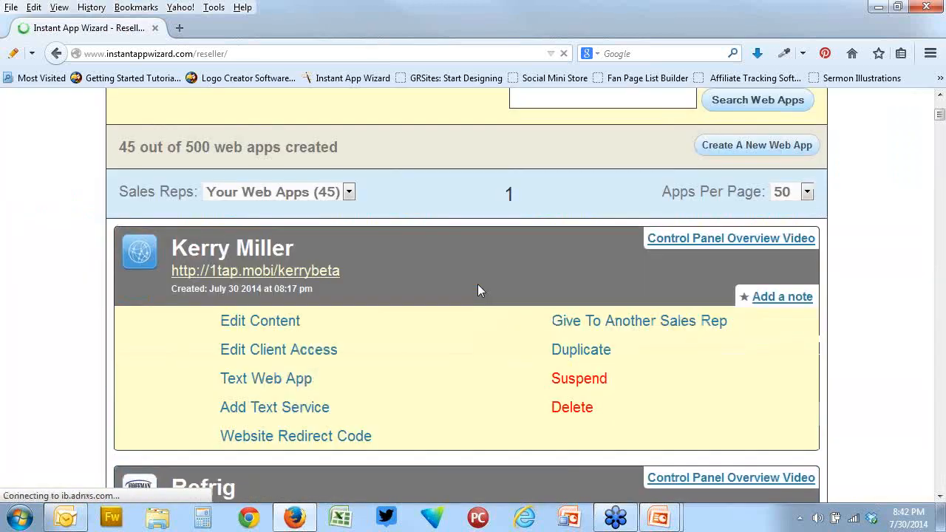
pyautogui.scroll(4, 702, 263)
pyautogui.scroll(1, 702, 262)
pyautogui.click(744, 362)
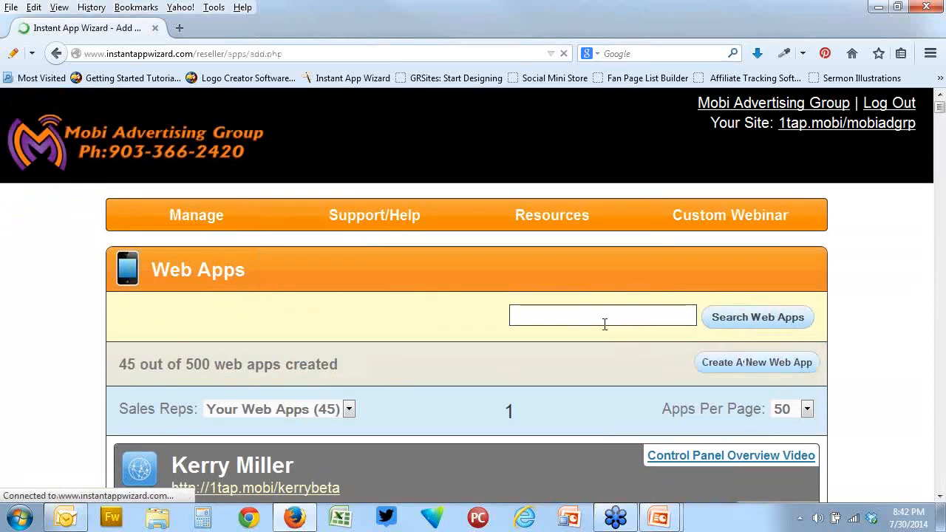
# Fill in the client's information with business name VGSGFVRSW and placeholder text for the business phone number and email address
pyautogui.scroll(-6, 604, 326)
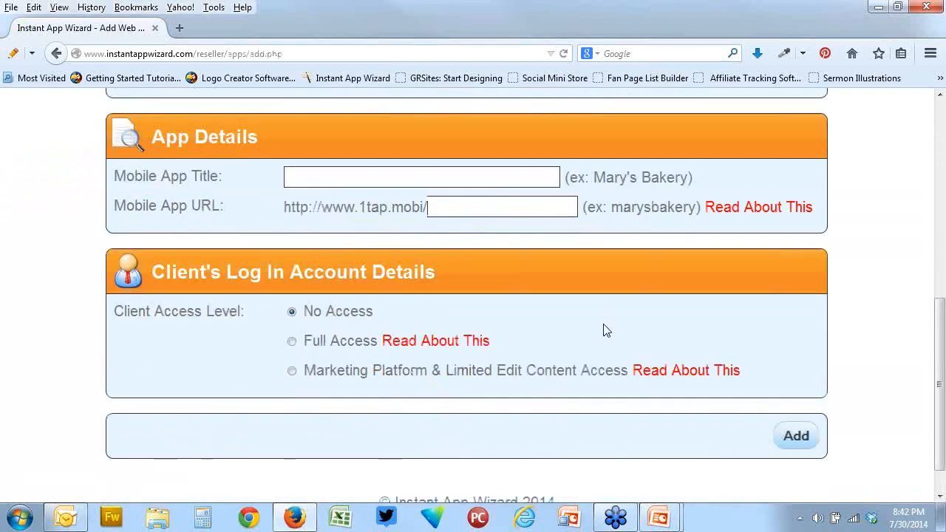
pyautogui.scroll(-1, 605, 329)
pyautogui.scroll(4, 604, 330)
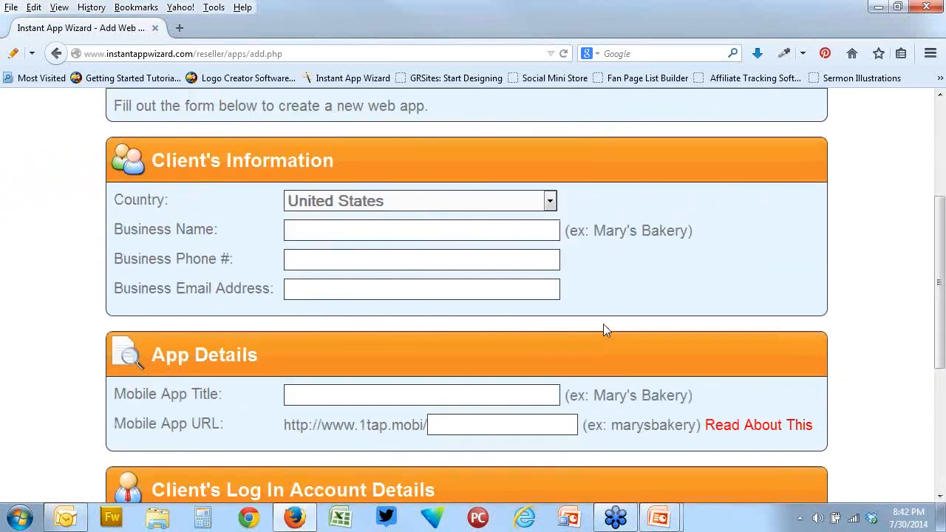
pyautogui.scroll(2, 603, 327)
pyautogui.click(466, 312)
pyautogui.write('VGSGFVRSW')
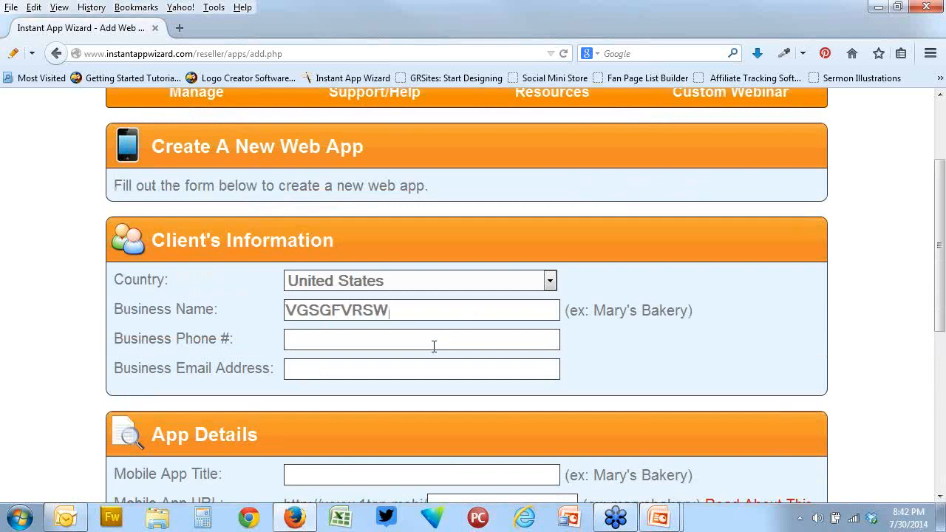
pyautogui.click(434, 342)
pyautogui.write('SRVRFGsW')
pyautogui.click(424, 368)
pyautogui.write('SvfrggFR')
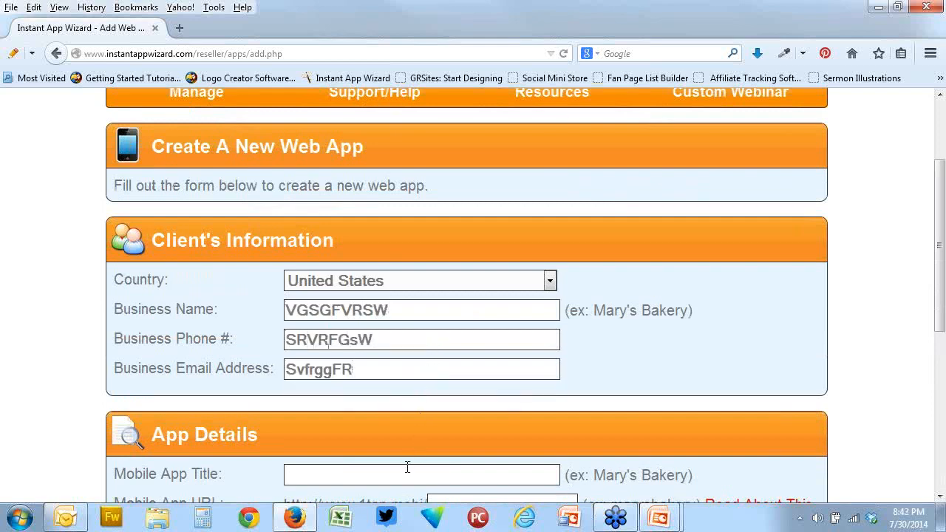
# Enter WSVEFGGEF as the mobile app title and WSSSSES as its URL, and try to add the web app
pyautogui.click(407, 467)
pyautogui.write('WSVEFGGEF')
pyautogui.scroll(-4, 560, 464)
pyautogui.click(475, 343)
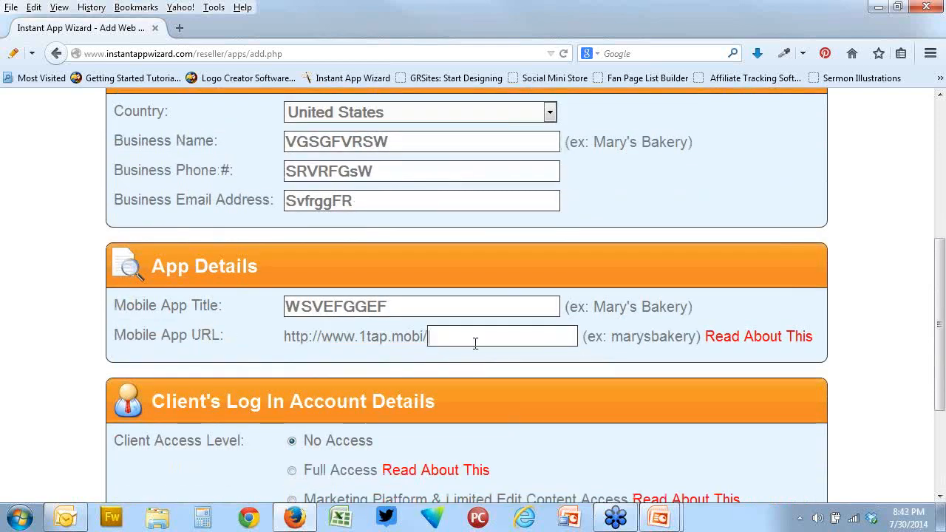
pyautogui.write('WSSSSES')
pyautogui.scroll(-4, 543, 399)
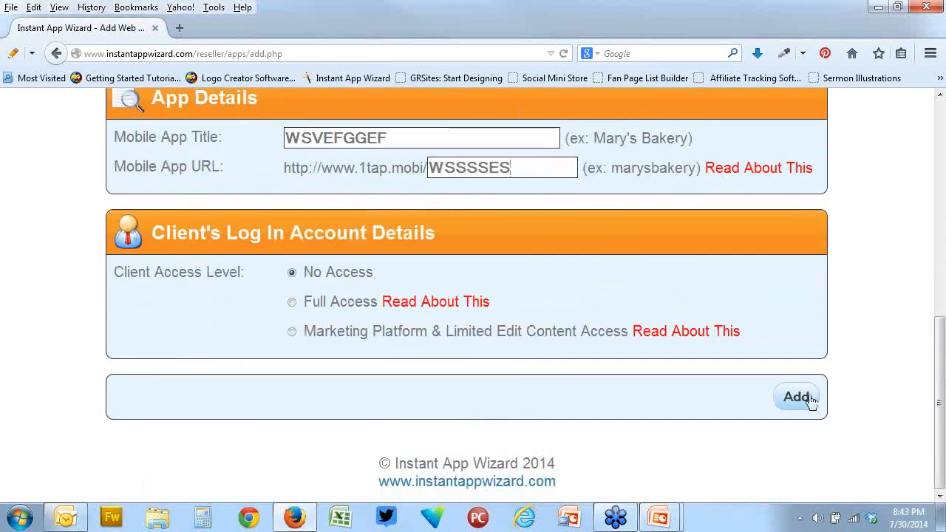
pyautogui.click(797, 397)
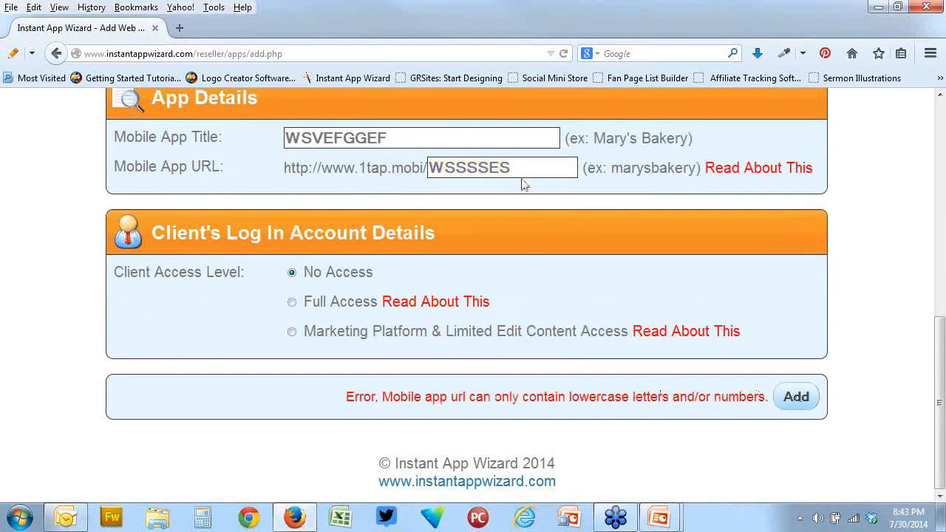
# Replace the mobile app URL ending with fgadsgsadgdsag
pyautogui.moveTo(570, 167); pyautogui.dragTo(405, 169)
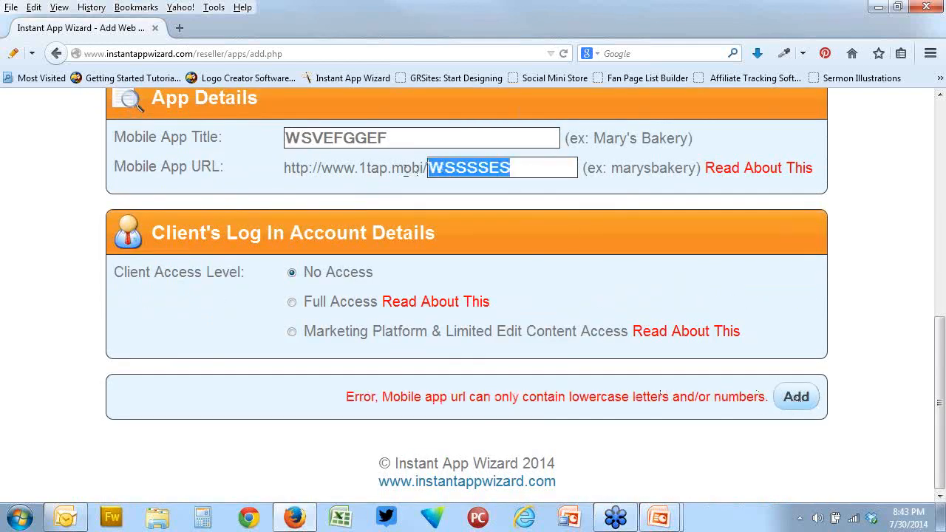
pyautogui.press('BackSpace')
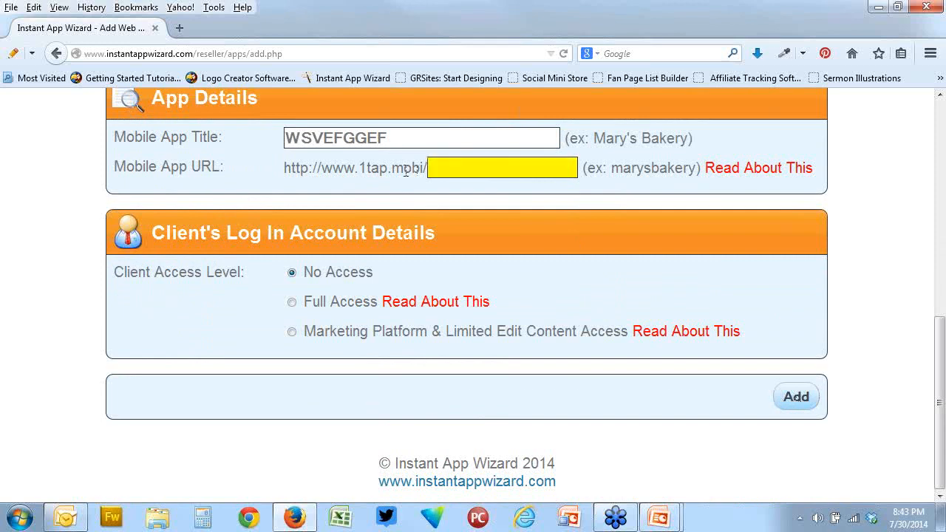
pyautogui.write('fgadsgsadgdsag')
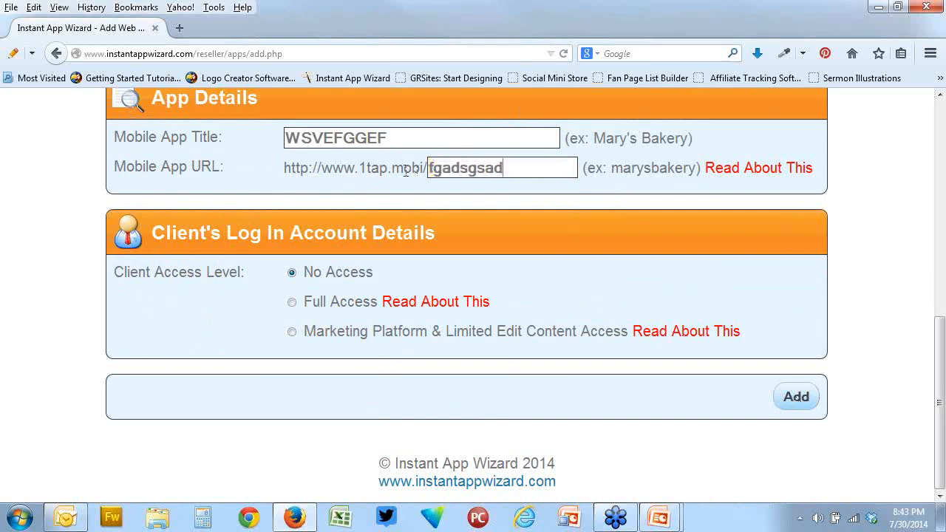
# Add the new web app, continue to the web apps list, and view the new app's entry
pyautogui.click(777, 397)
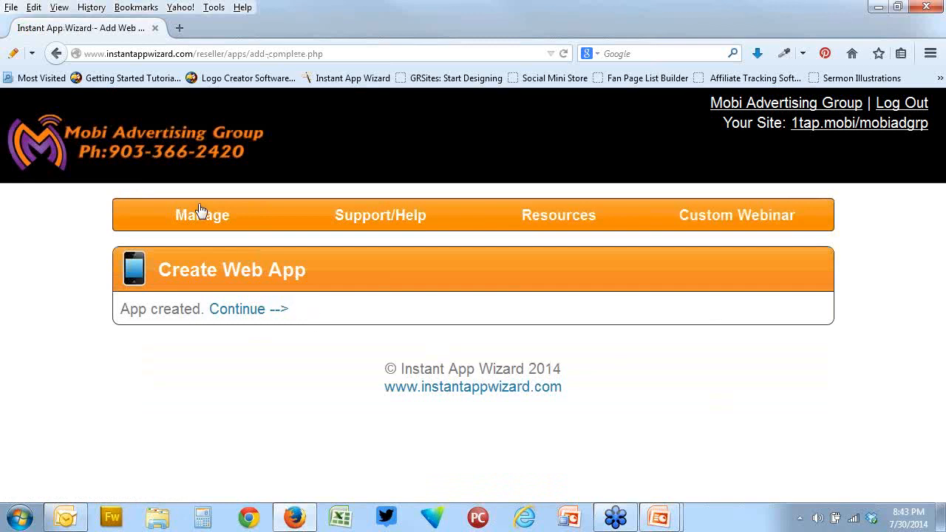
pyautogui.click(254, 311)
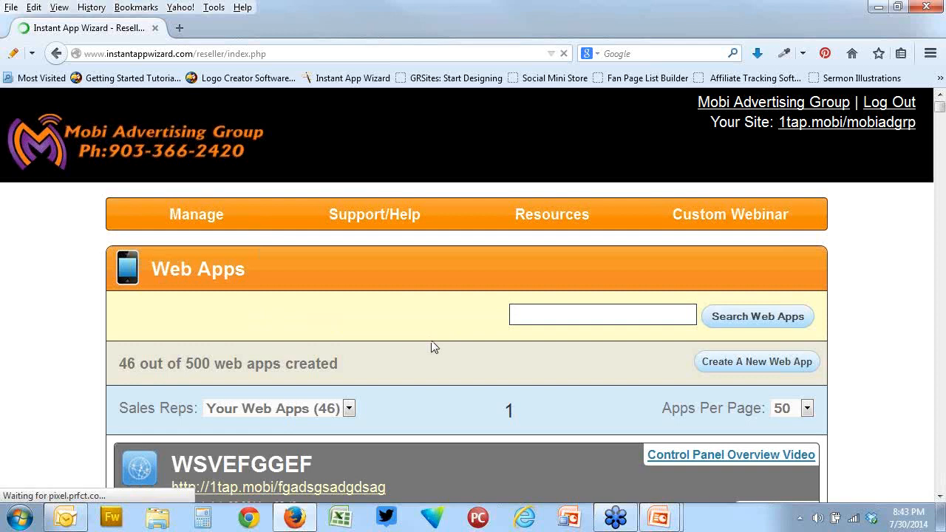
pyautogui.scroll(-3, 434, 347)
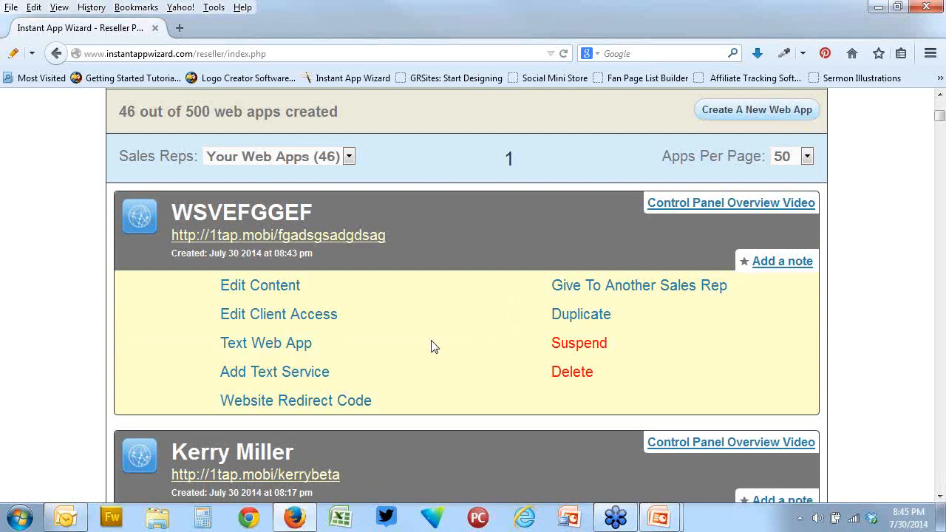
pyautogui.scroll(5, 434, 346)
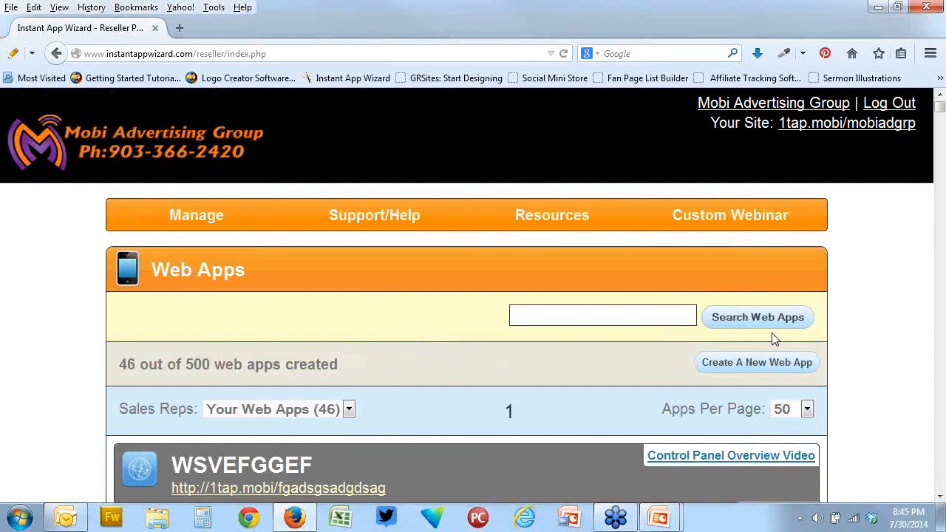
# Open the content editor of the second web app in the list and show its general settings
pyautogui.scroll(-5, 268, 290)
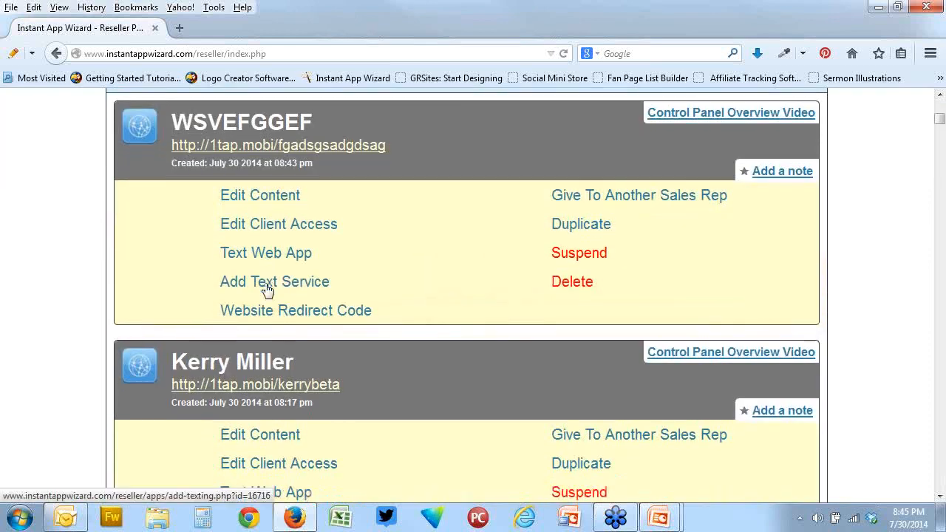
pyautogui.scroll(-2, 267, 290)
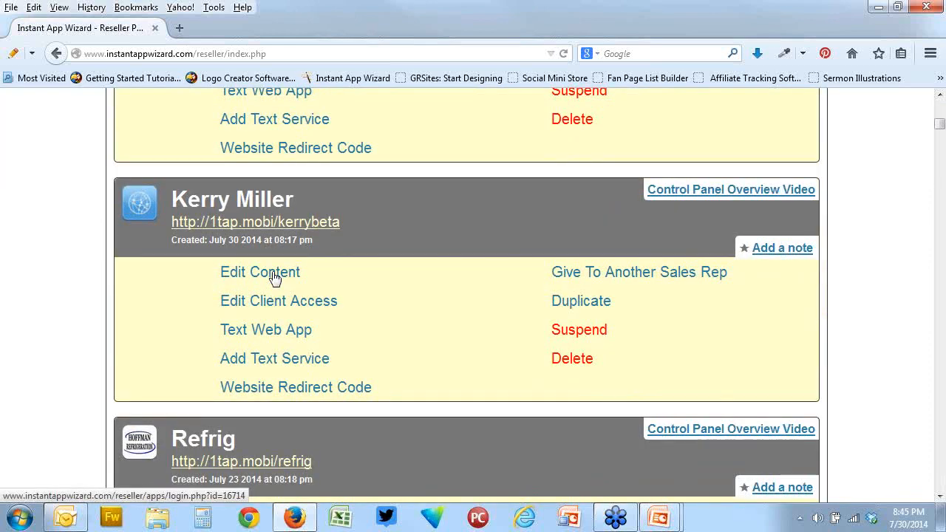
pyautogui.click(274, 277)
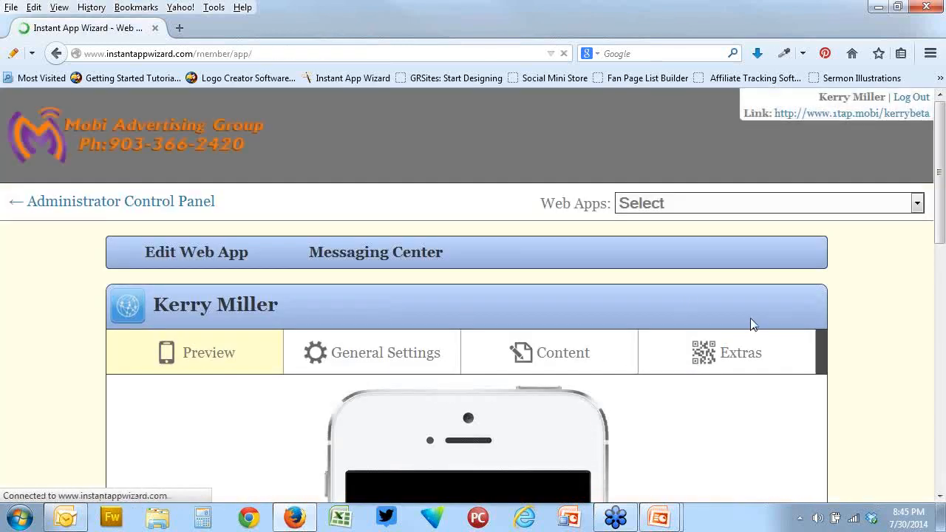
pyautogui.scroll(-5, 751, 324)
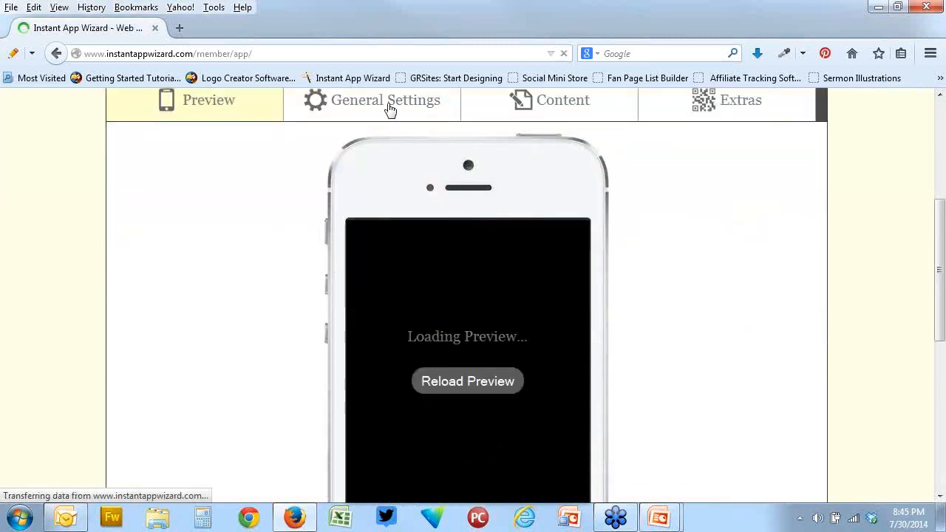
pyautogui.click(390, 110)
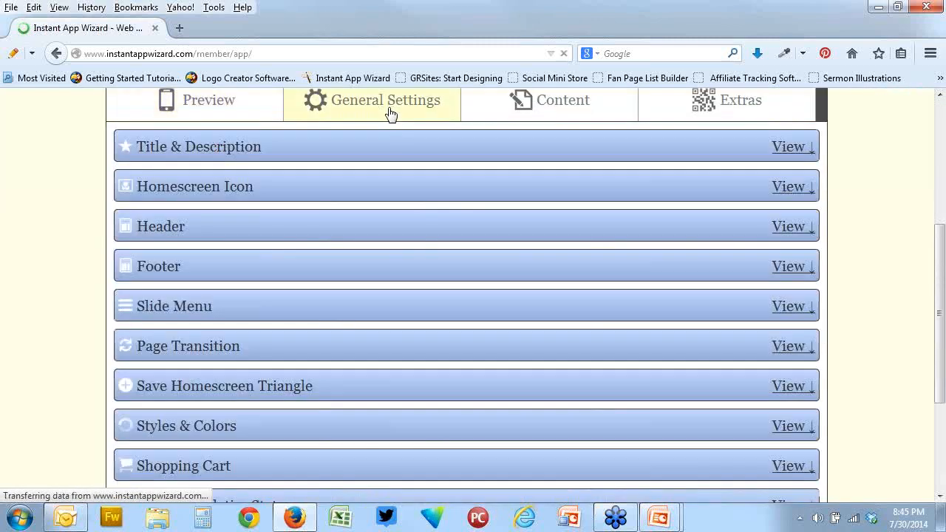
# Expand the Header section and examine its options and the phone preview
pyautogui.click(402, 241)
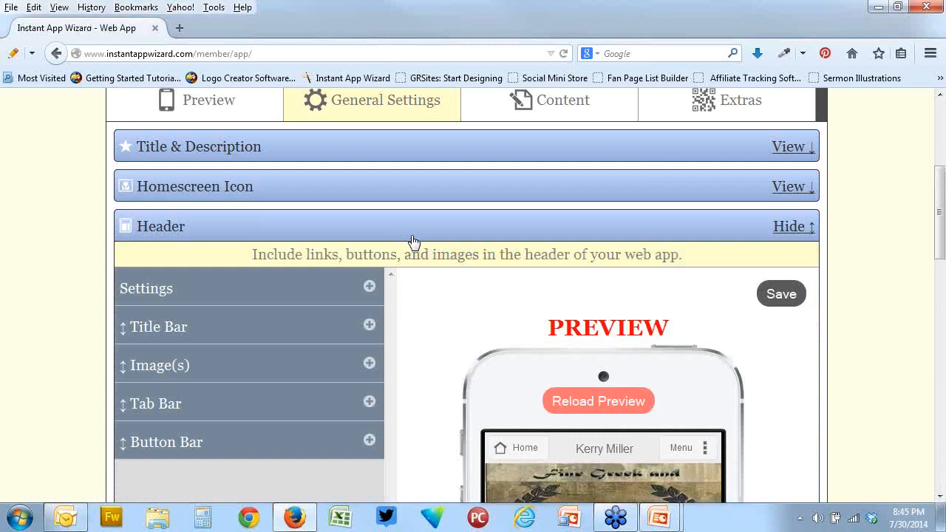
pyautogui.scroll(-2, 413, 242)
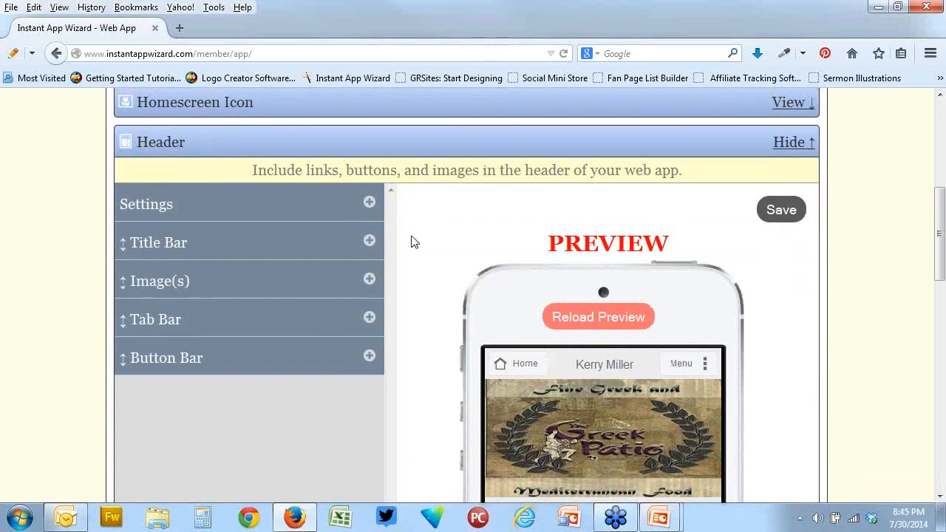
pyautogui.scroll(2, 413, 242)
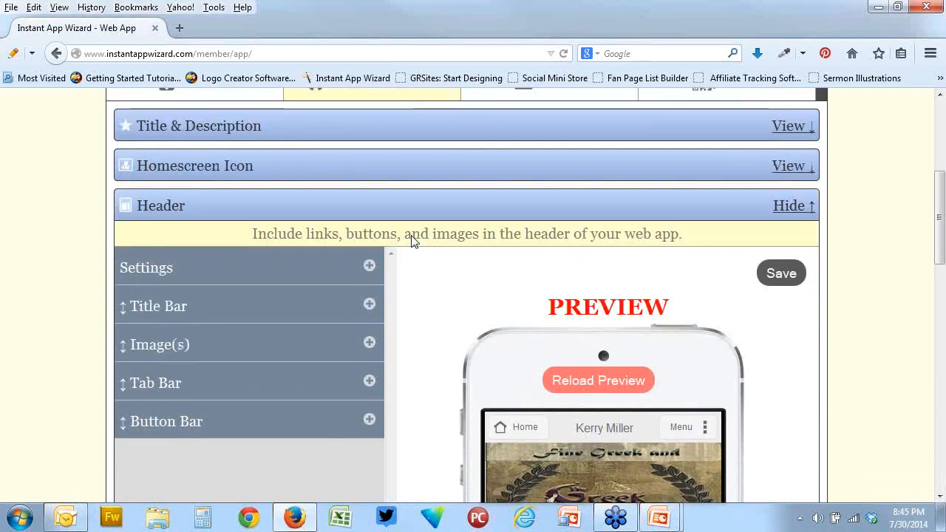
pyautogui.scroll(-4, 413, 243)
pyautogui.scroll(-14, 413, 243)
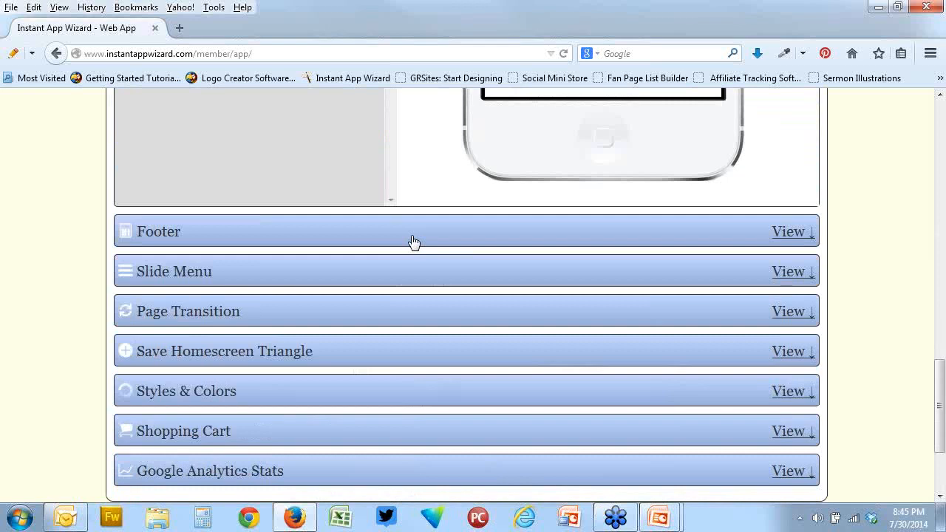
pyautogui.scroll(-5, 413, 243)
pyautogui.scroll(9, 413, 243)
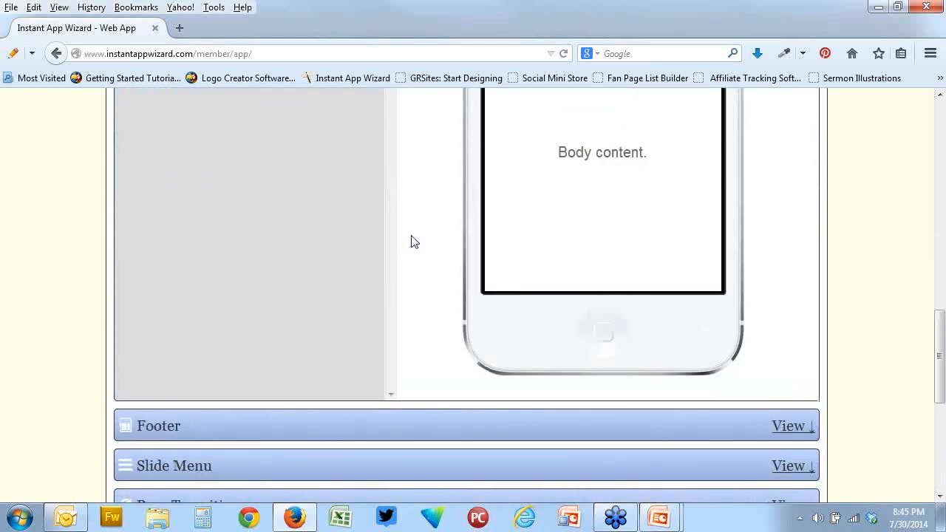
pyautogui.scroll(9, 414, 242)
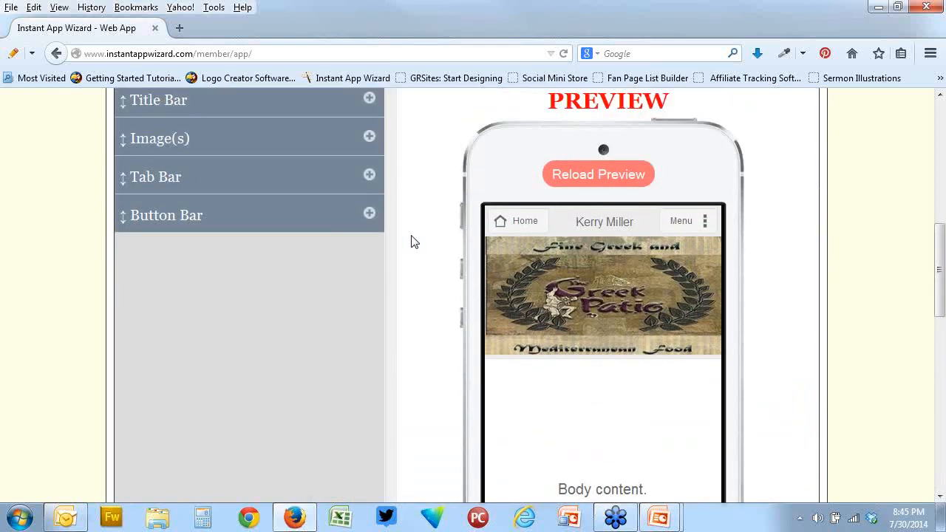
pyautogui.scroll(5, 413, 243)
pyautogui.scroll(-2, 413, 242)
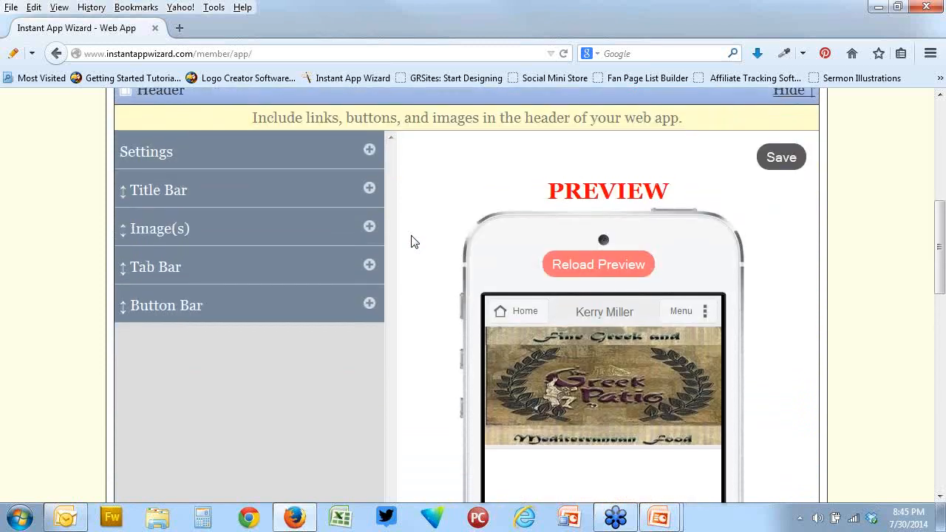
pyautogui.scroll(5, 412, 238)
# In the advanced Styles & Colors options, apply the premade yellow, green and blue link template with dark icon boxes to the main links
pyautogui.scroll(-20, 413, 238)
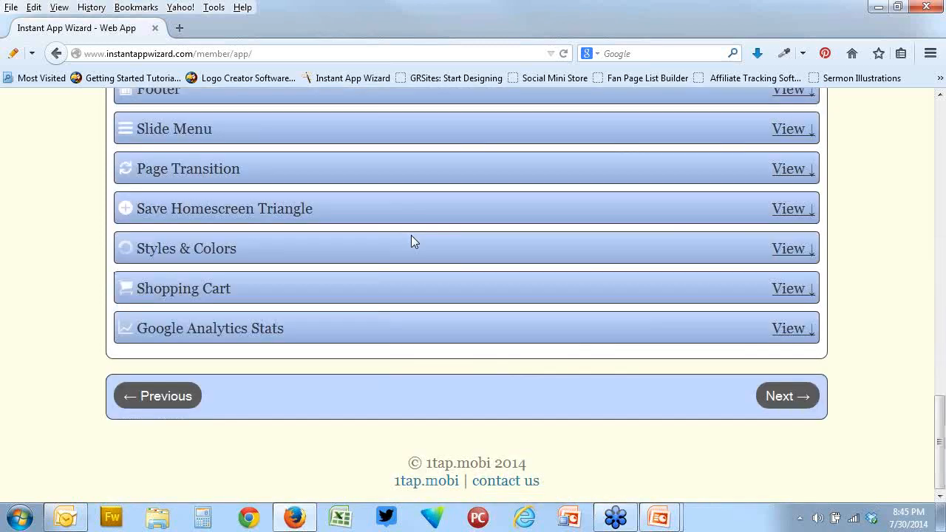
pyautogui.scroll(5, 411, 236)
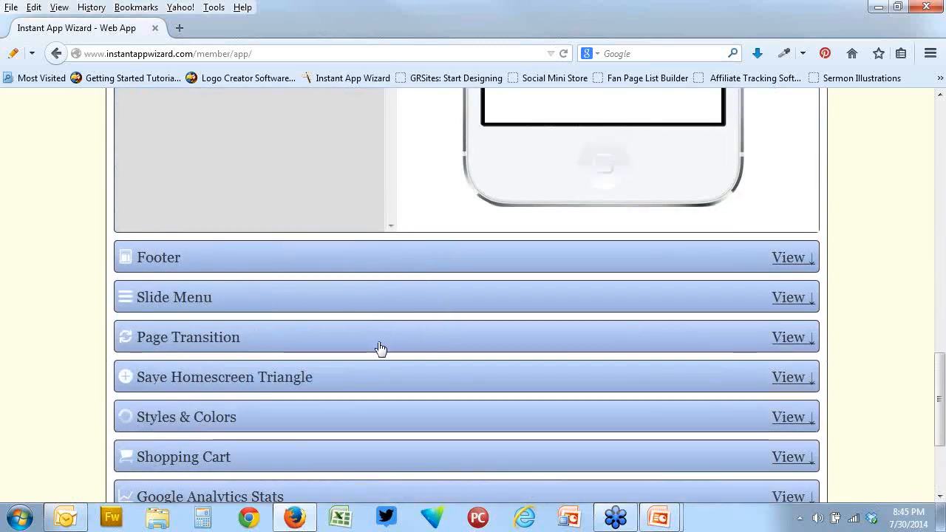
pyautogui.click(375, 419)
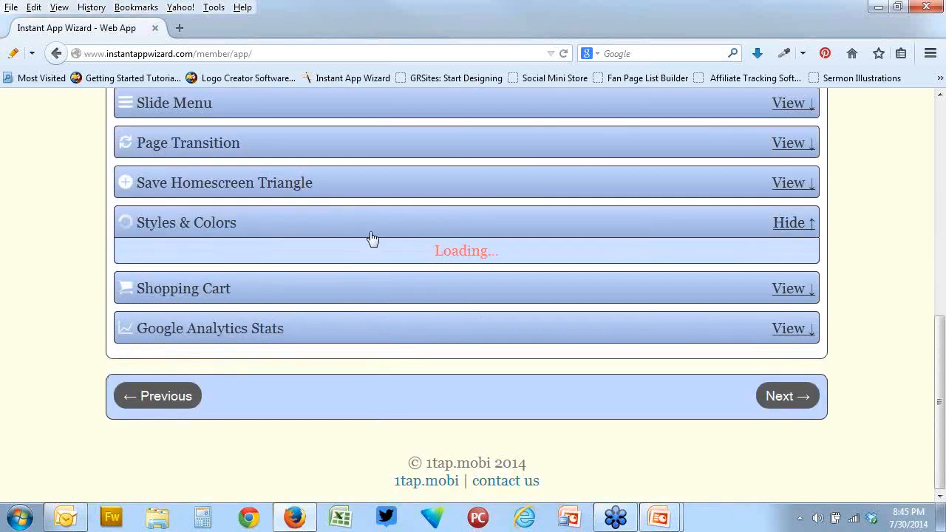
pyautogui.scroll(-5, 399, 238)
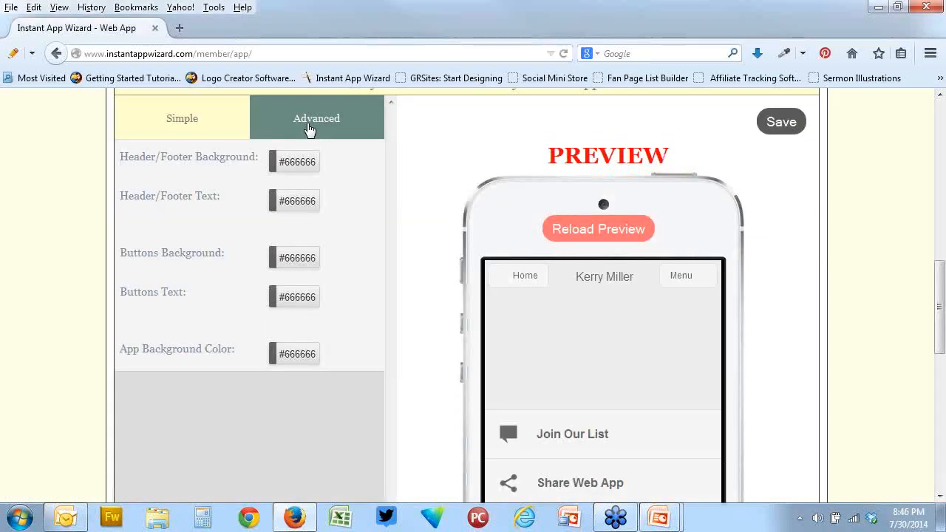
pyautogui.click(309, 127)
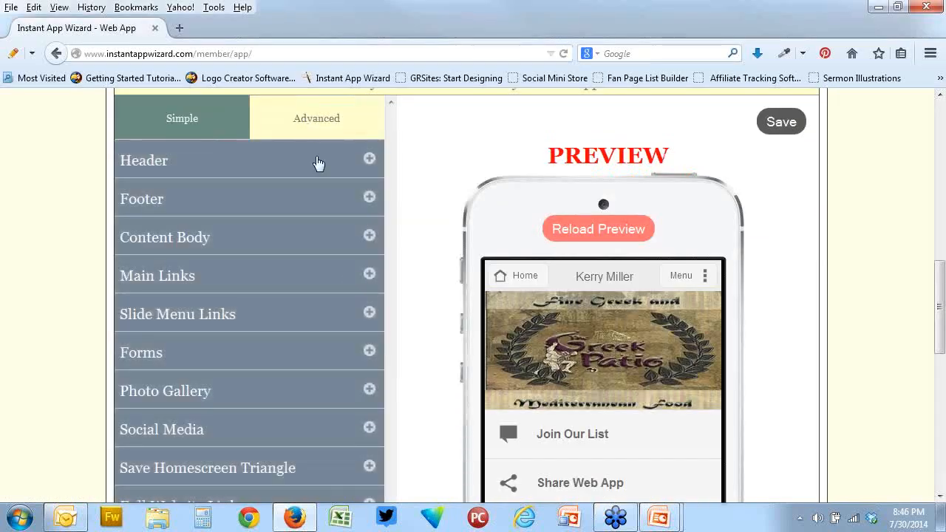
pyautogui.click(369, 275)
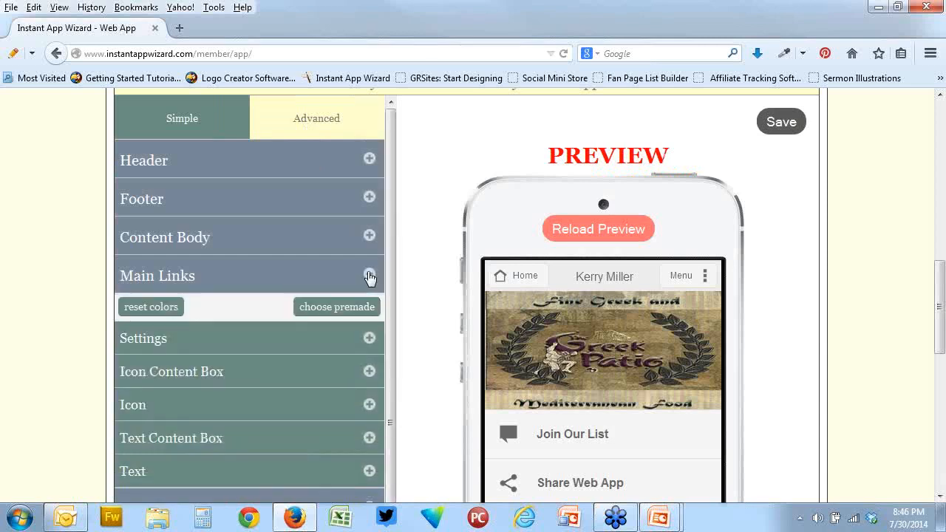
pyautogui.click(358, 314)
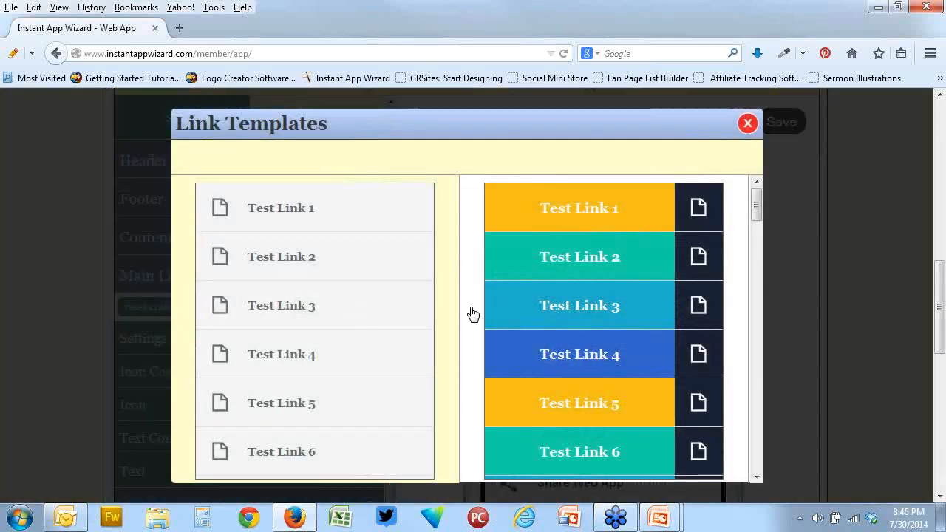
pyautogui.click(596, 305)
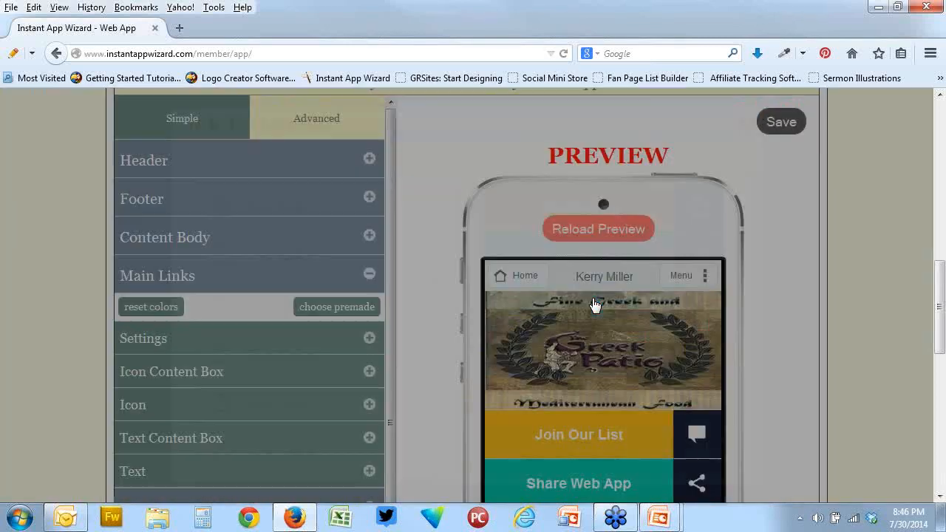
# In the Slide Menu Links settings, set the width to 27 and the spacing width to 27
pyautogui.scroll(-4, 795, 301)
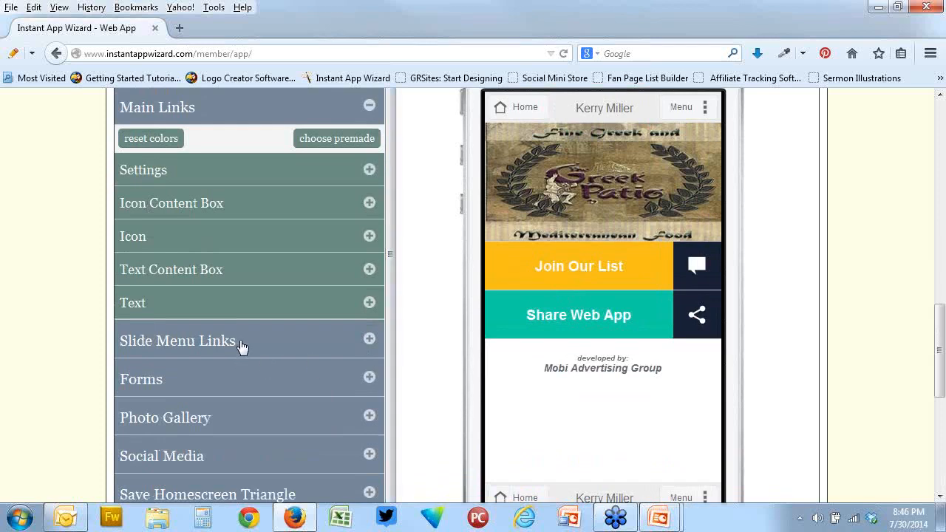
pyautogui.click(242, 348)
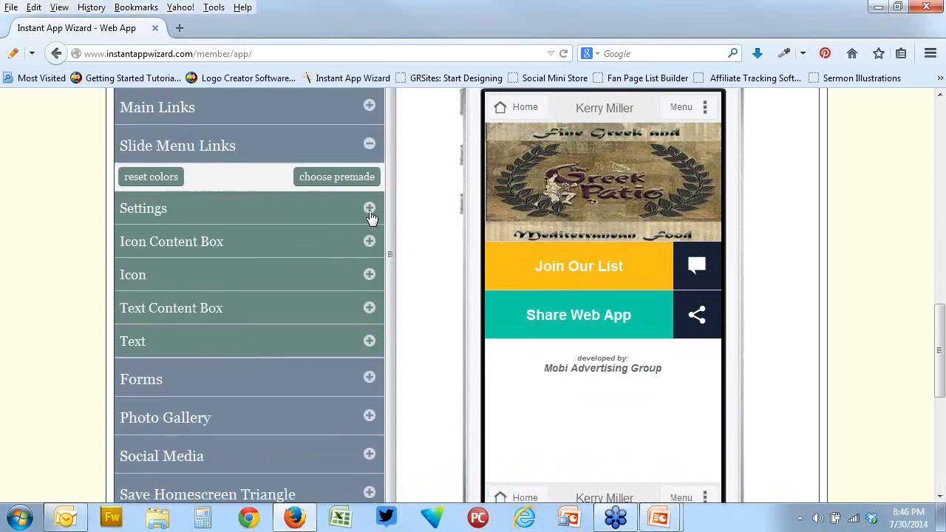
pyautogui.click(370, 210)
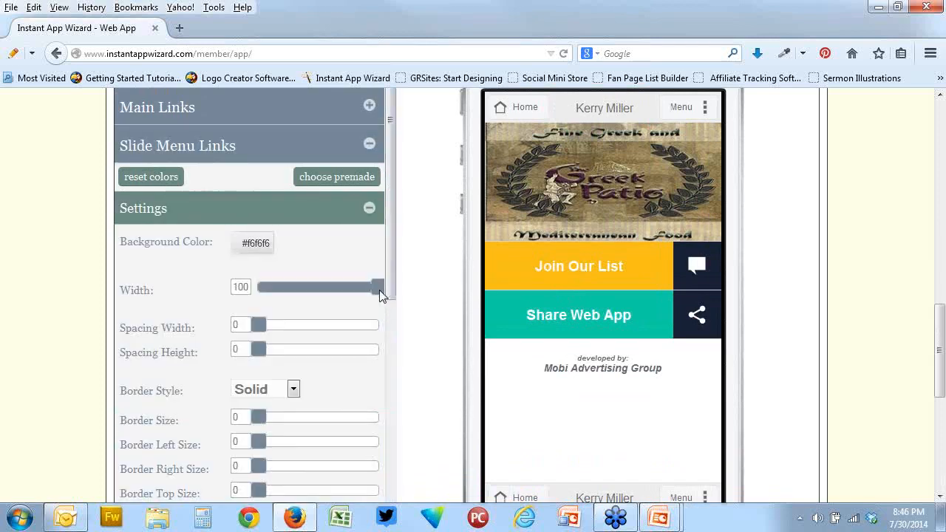
pyautogui.moveTo(354, 294); pyautogui.dragTo(283, 291)
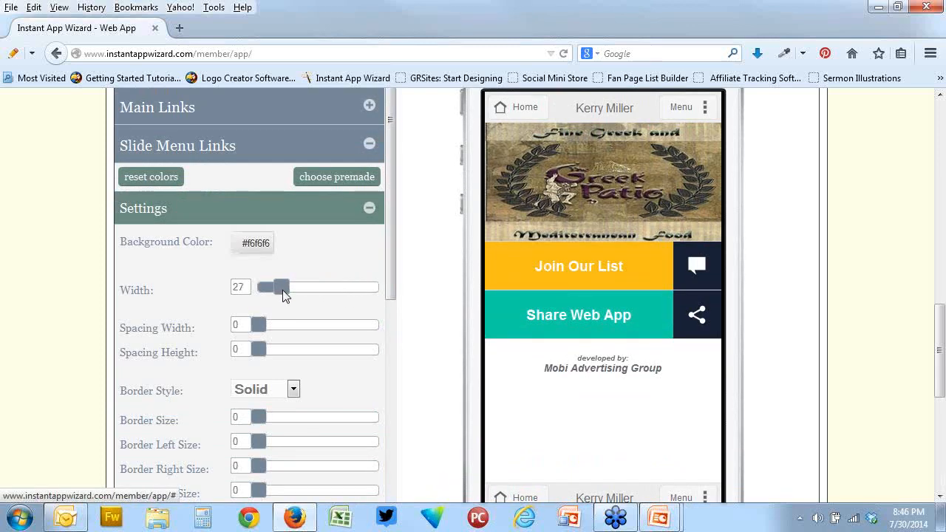
pyautogui.moveTo(273, 330); pyautogui.dragTo(341, 330)
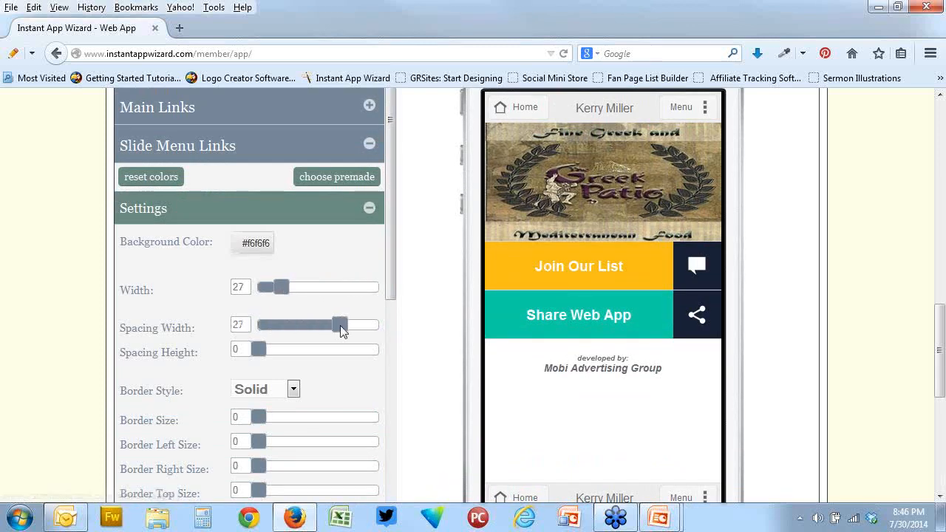
# Set the slide menu links' border size to 12 on all sides and the border radius to 15 on all corners
pyautogui.scroll(-2, 275, 341)
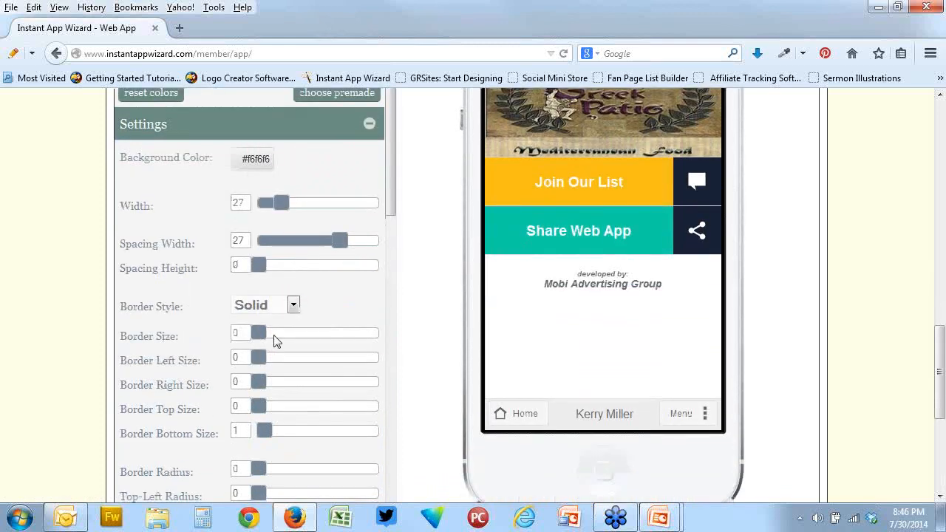
pyautogui.moveTo(258, 332); pyautogui.dragTo(331, 333)
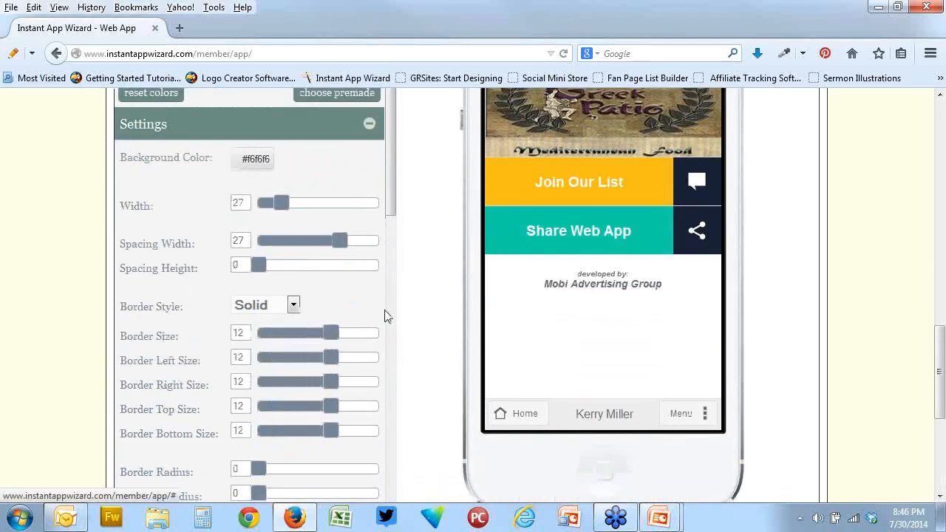
pyautogui.scroll(-4, 405, 323)
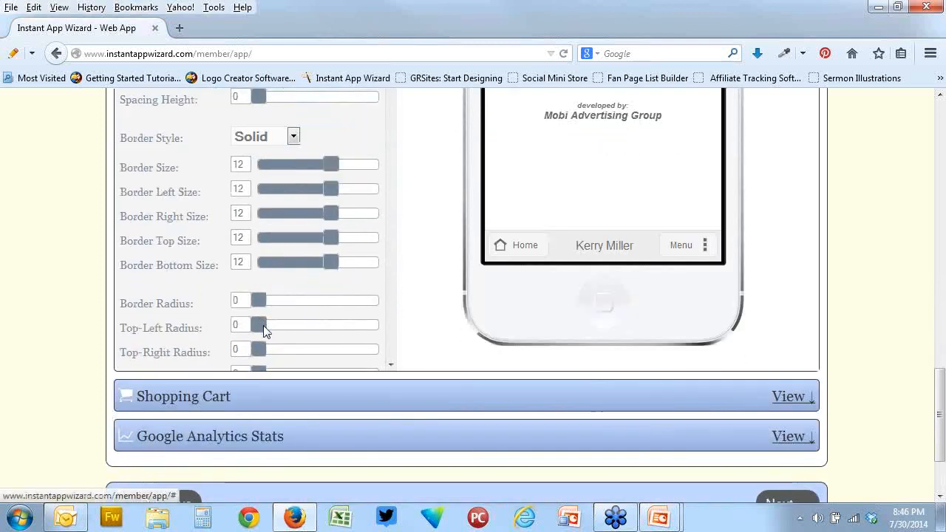
pyautogui.moveTo(261, 325); pyautogui.dragTo(343, 328)
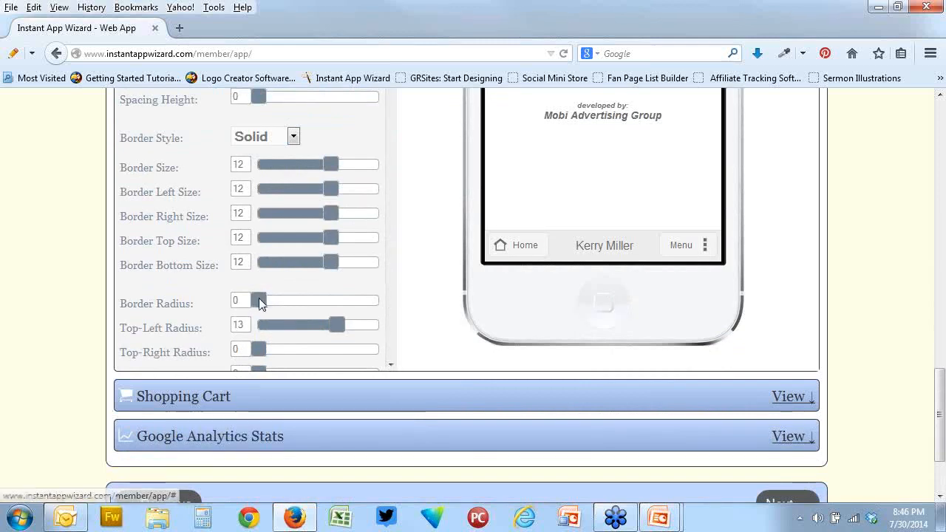
pyautogui.moveTo(259, 300); pyautogui.dragTo(352, 305)
pyautogui.scroll(4, 433, 272)
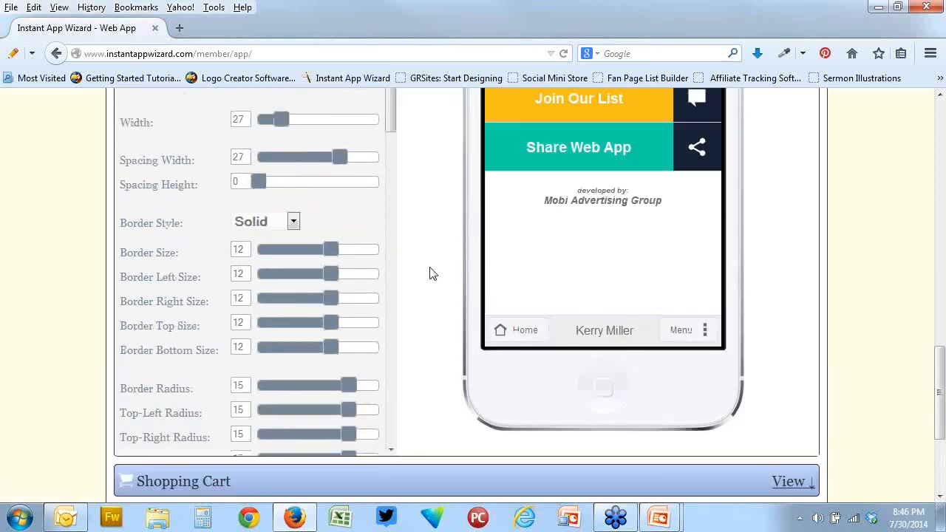
pyautogui.scroll(-8, 432, 273)
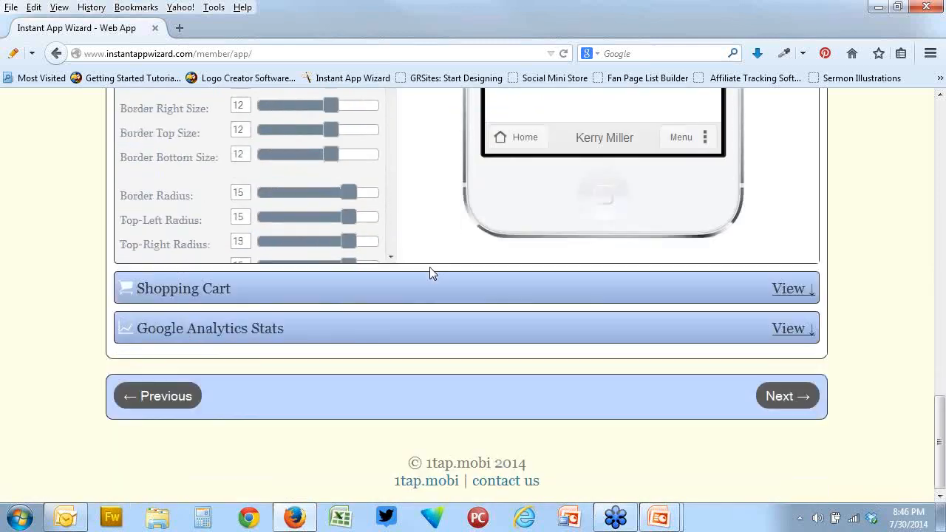
# Open the web app's full phone preview, reload it and examine the home page from header to footer
pyautogui.click(401, 293)
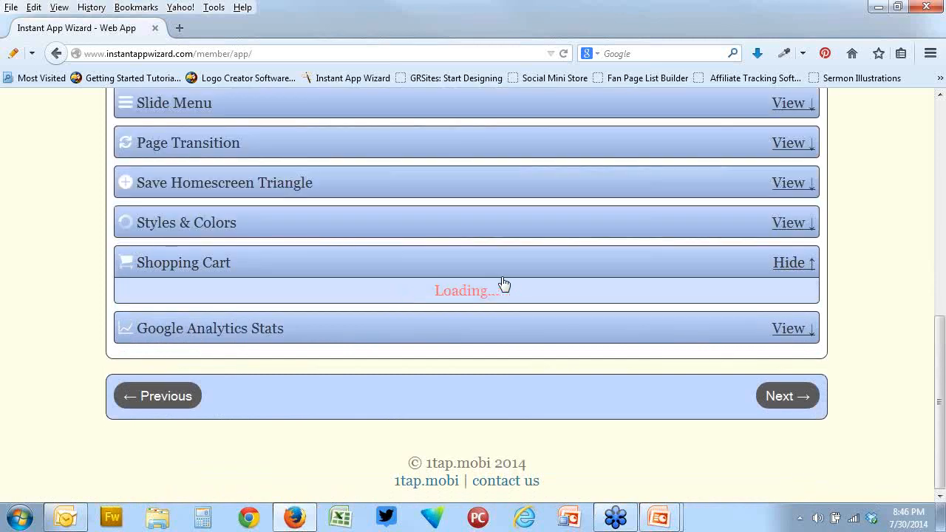
pyautogui.scroll(10, 503, 283)
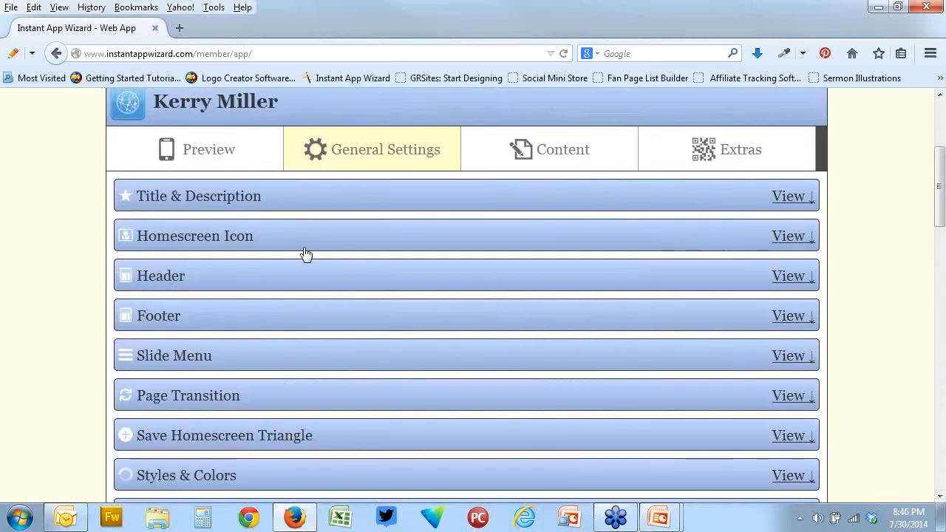
pyautogui.click(251, 155)
pyautogui.scroll(-3, 703, 321)
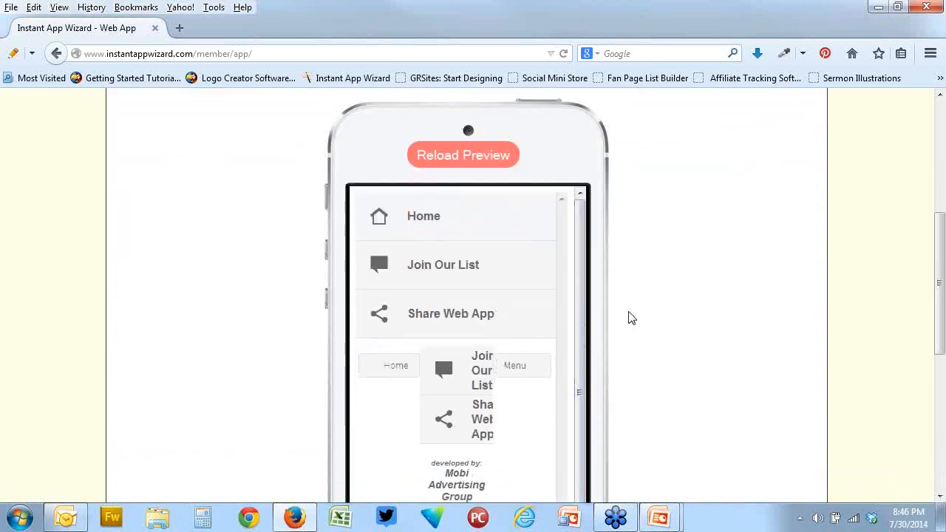
pyautogui.scroll(-4, 672, 336)
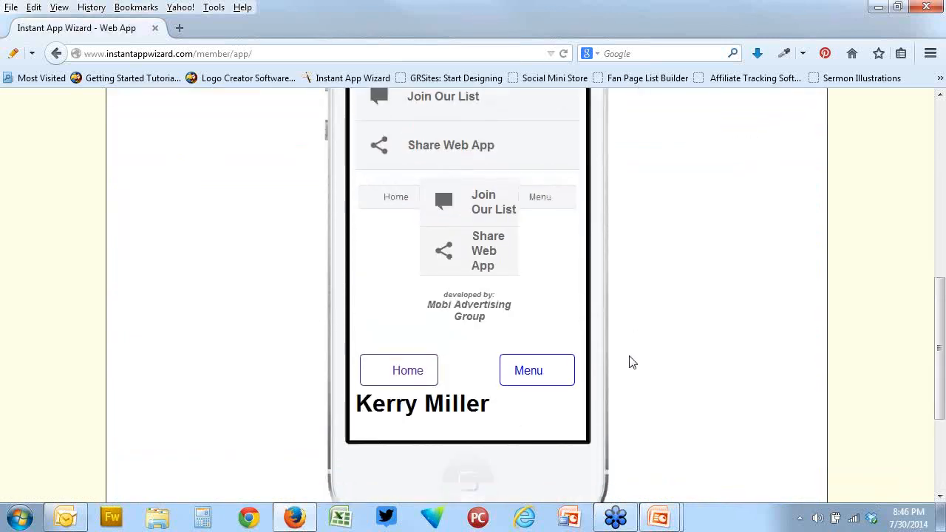
pyautogui.scroll(4, 605, 338)
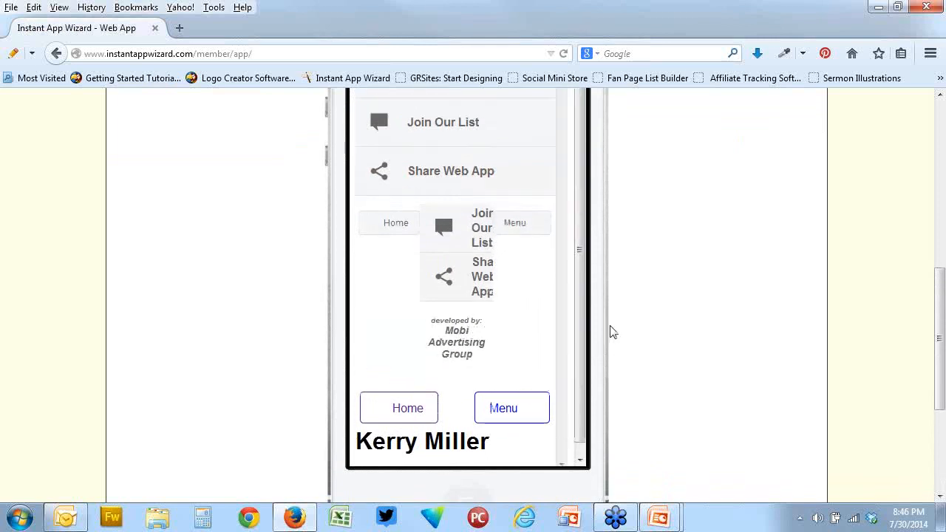
pyautogui.click(457, 156)
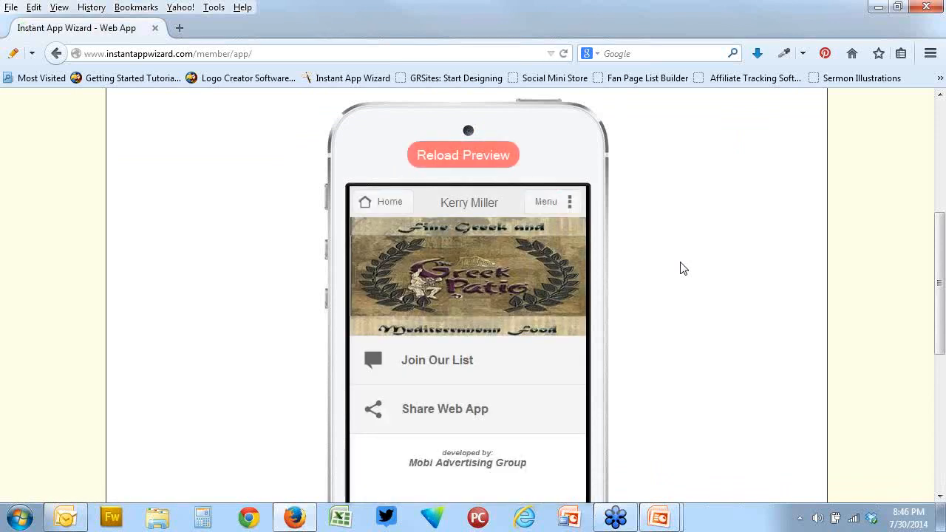
pyautogui.scroll(-4, 683, 269)
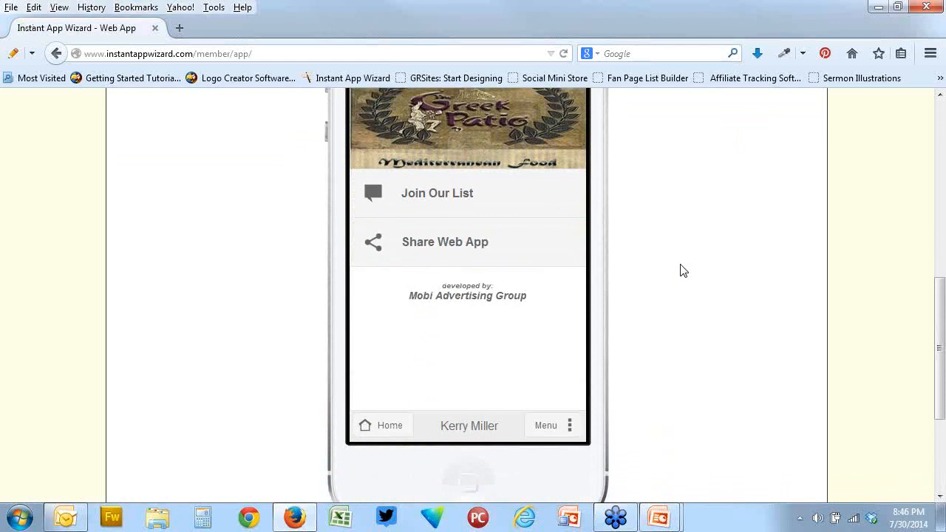
pyautogui.scroll(5, 628, 244)
# Return to the general settings and examine the Header section's Button Bar options and phone preview
pyautogui.click(369, 155)
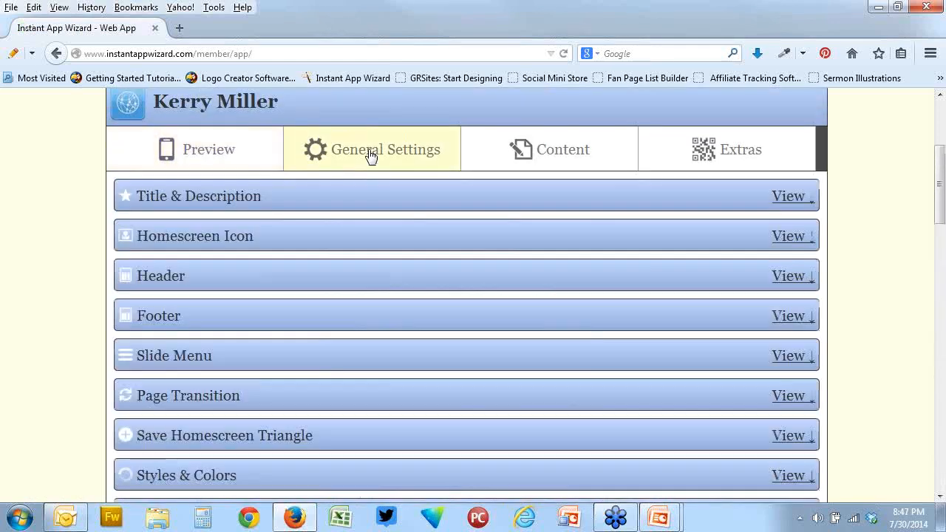
pyautogui.click(277, 281)
pyautogui.scroll(-4, 428, 334)
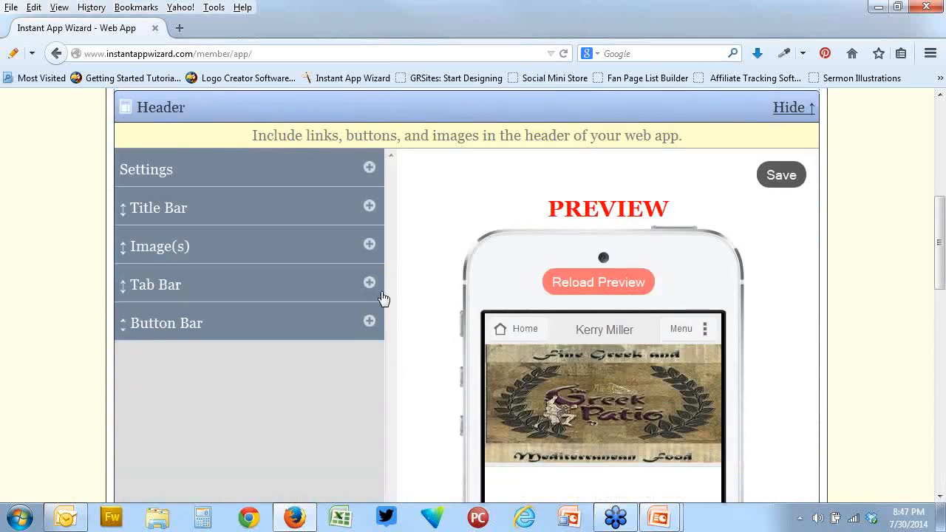
pyautogui.click(369, 321)
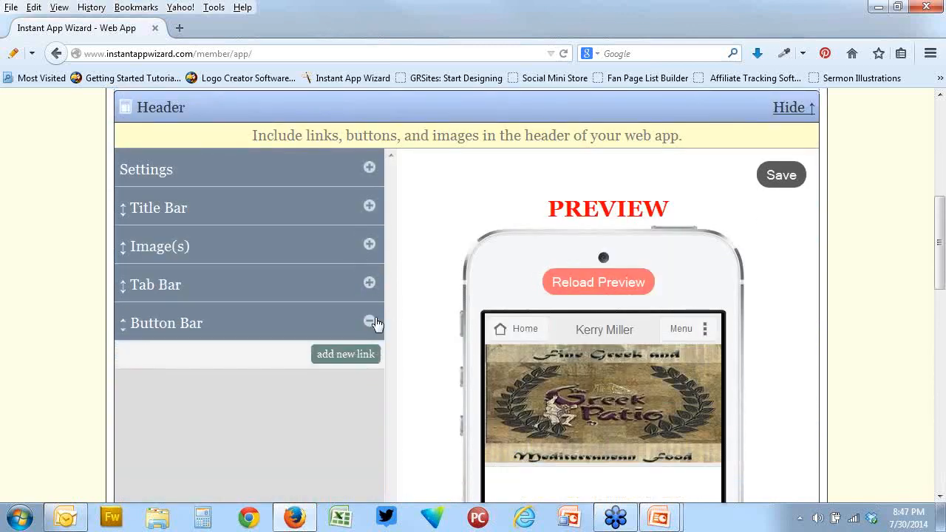
pyautogui.scroll(2, 433, 317)
pyautogui.scroll(-5, 433, 318)
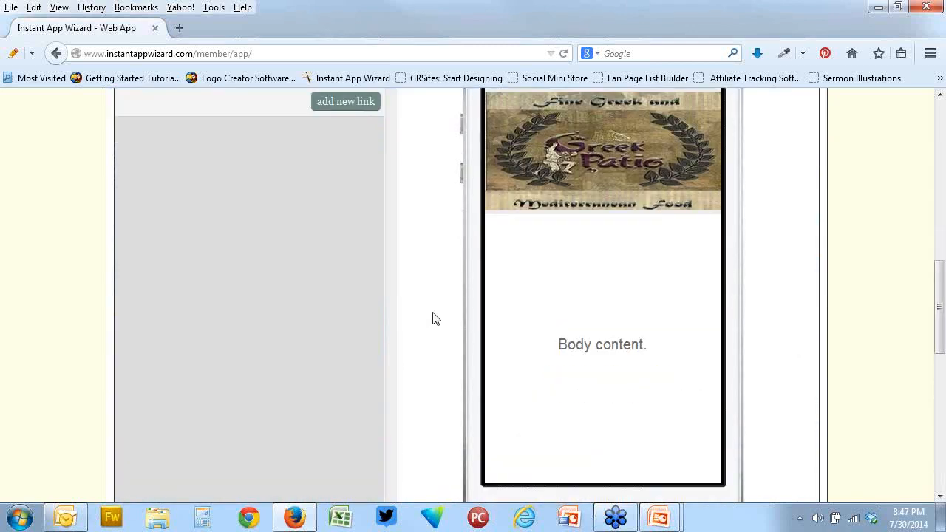
pyautogui.scroll(-5, 433, 318)
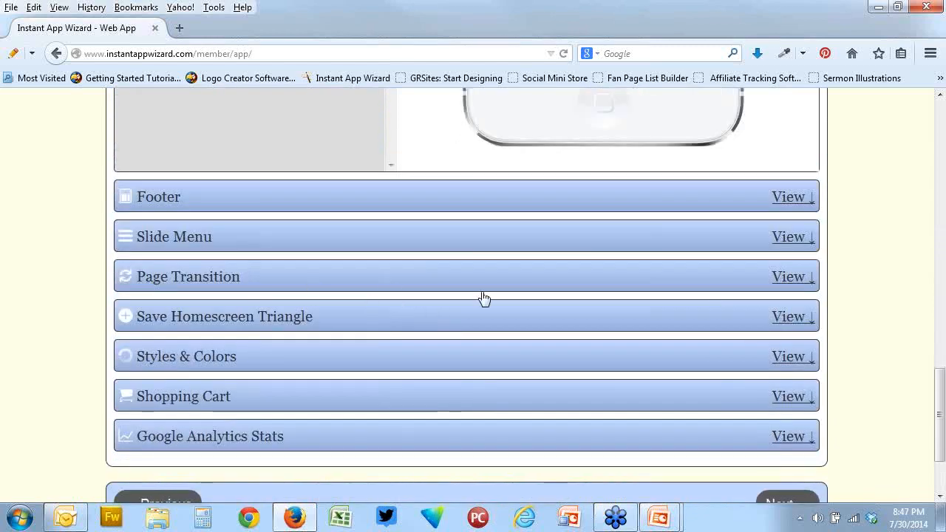
# In Styles & Colors, add the light green #9ce32b as a border color for the slide menu links
pyautogui.click(296, 355)
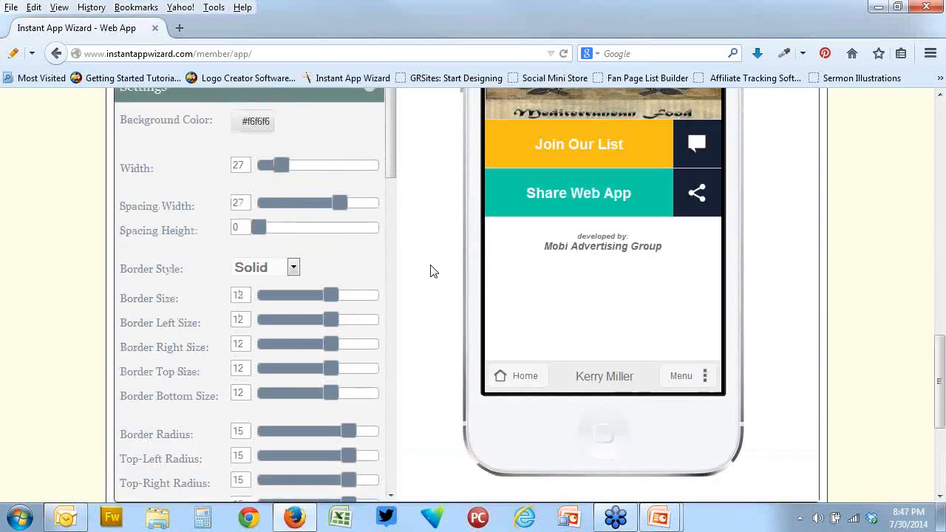
pyautogui.moveTo(386, 203); pyautogui.dragTo(386, 377)
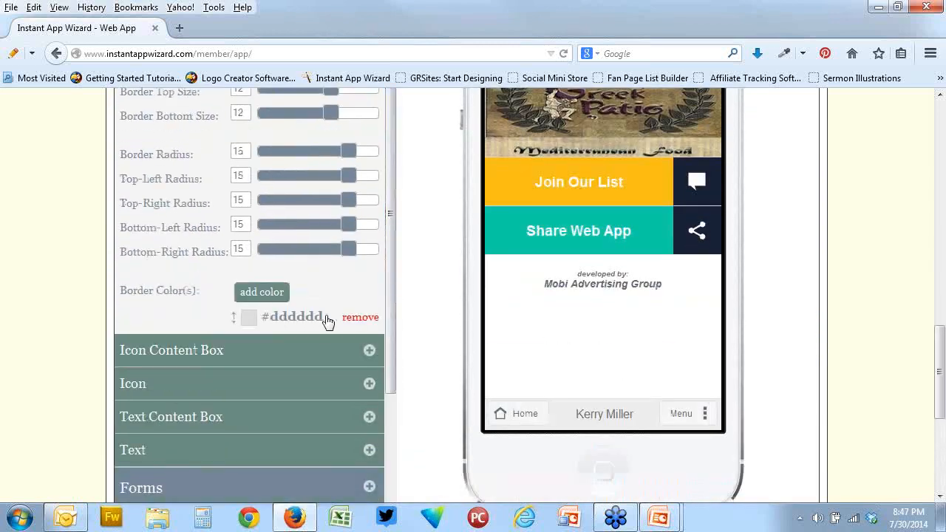
pyautogui.click(257, 296)
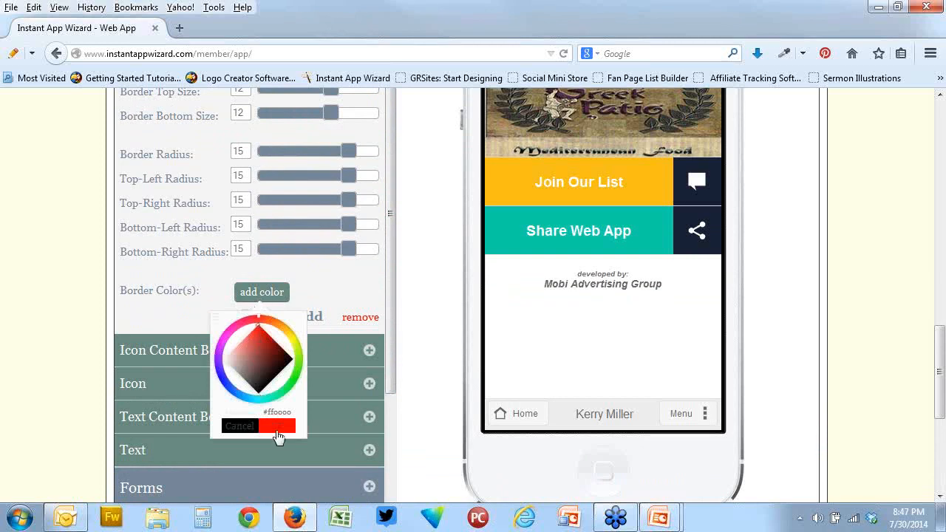
pyautogui.moveTo(291, 412); pyautogui.dragTo(251, 412)
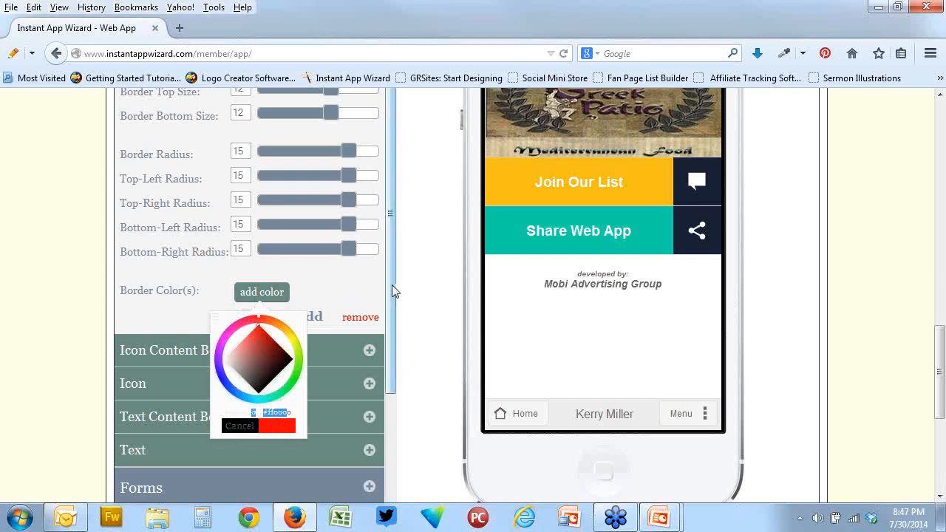
pyautogui.scroll(-2, 391, 312)
pyautogui.click(314, 290)
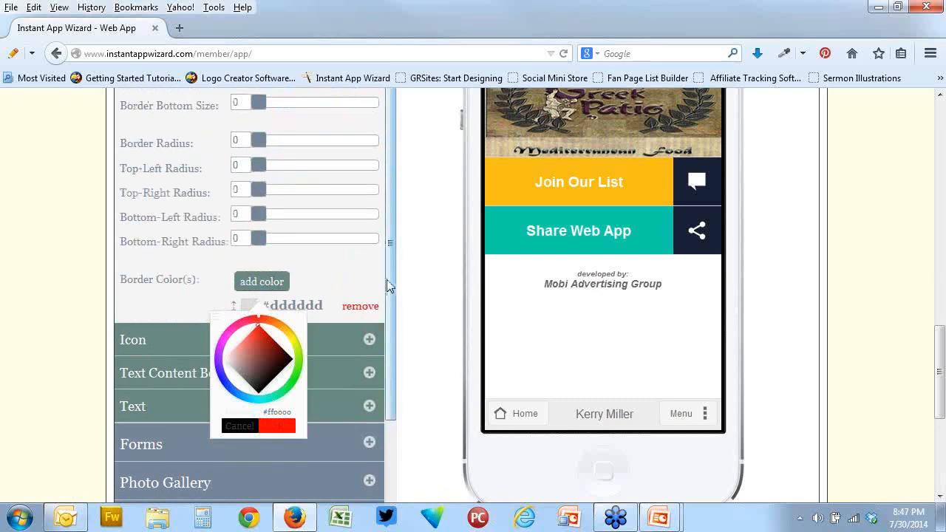
pyautogui.scroll(-2, 387, 296)
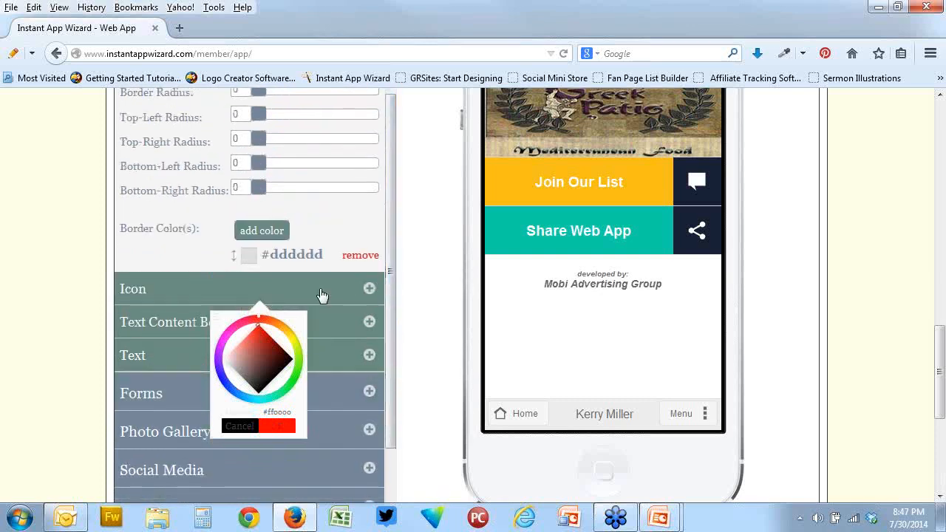
pyautogui.click(256, 335)
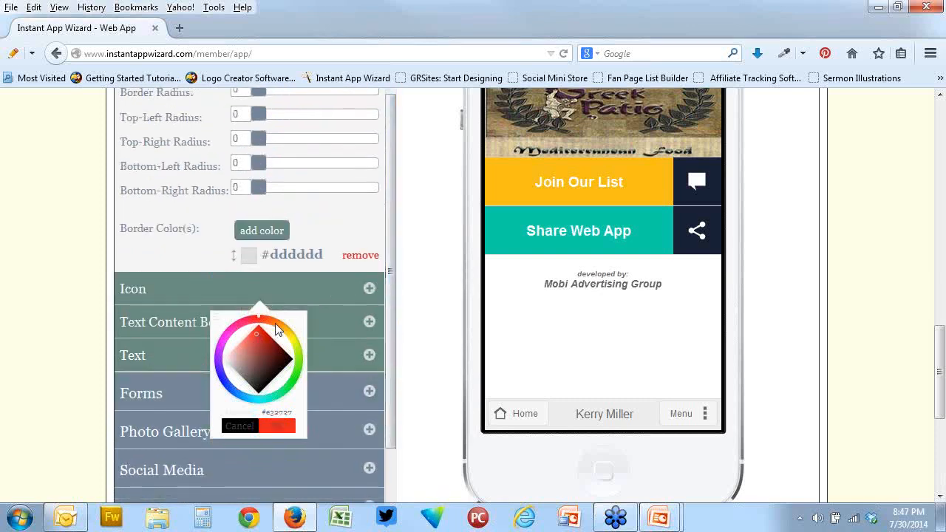
pyautogui.click(275, 323)
pyautogui.click(299, 354)
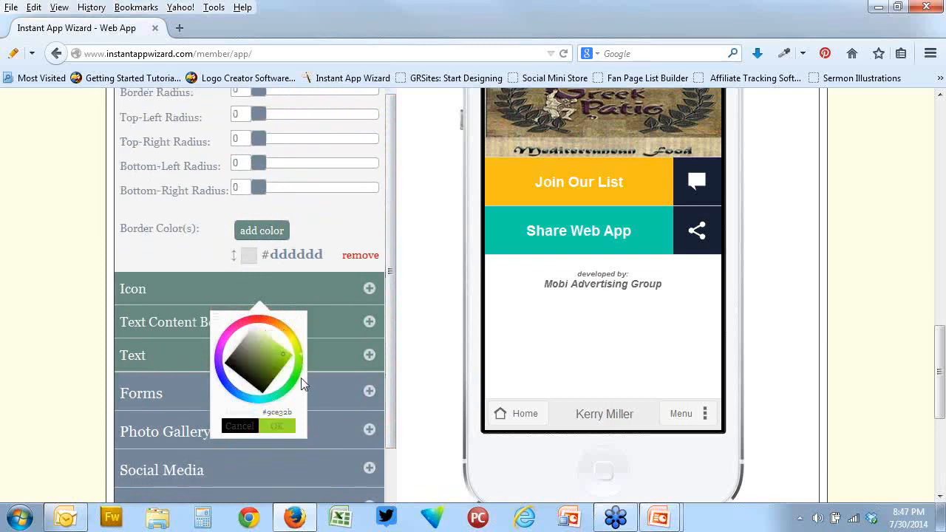
pyautogui.click(279, 427)
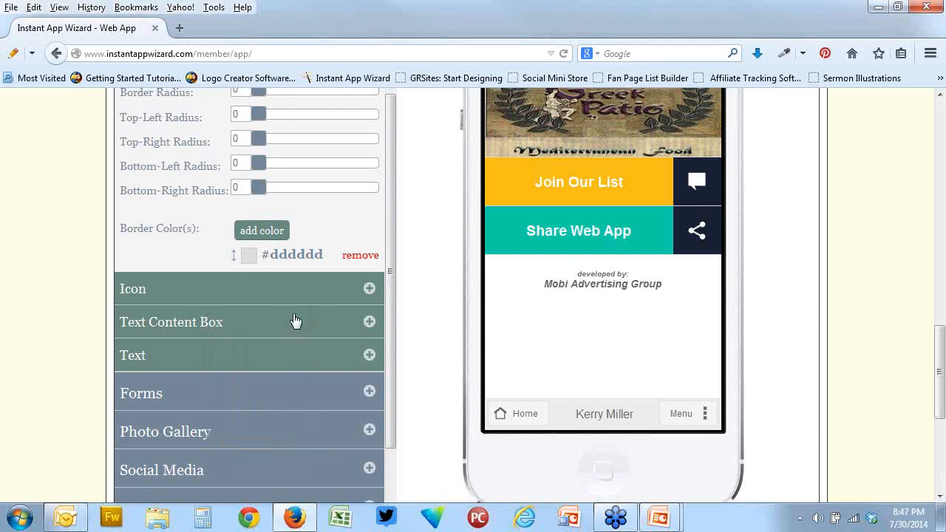
# Upload logocb.png from the Desktop and add it as a second image in the Header section, without a page link
pyautogui.scroll(4, 294, 320)
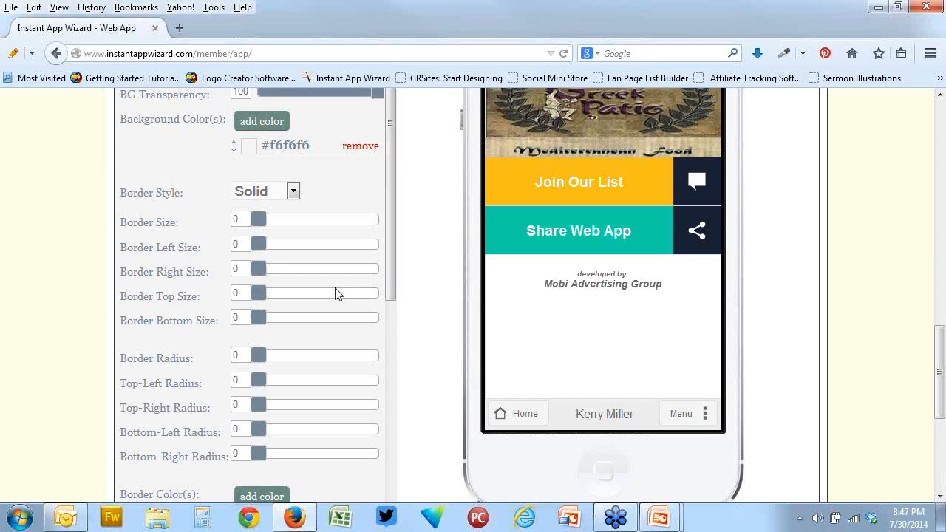
pyautogui.scroll(3, 335, 294)
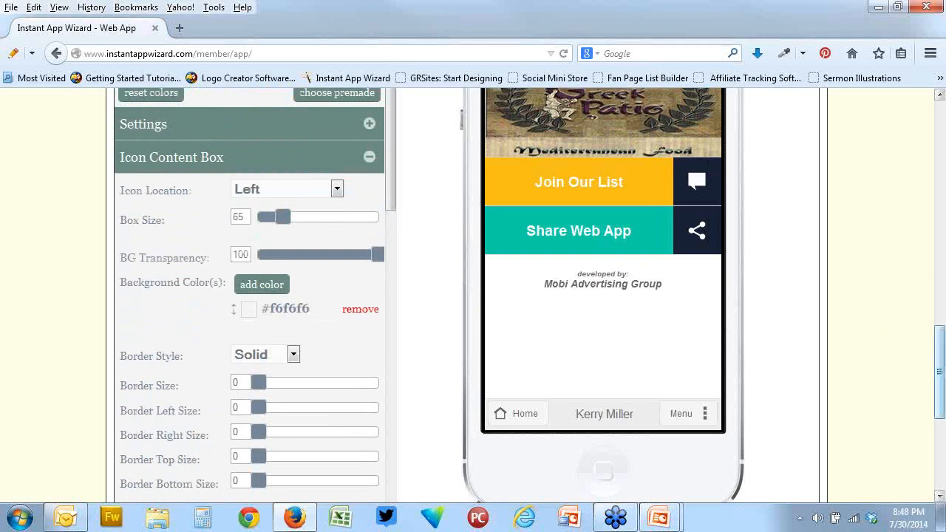
pyautogui.moveTo(941, 368); pyautogui.dragTo(938, 226)
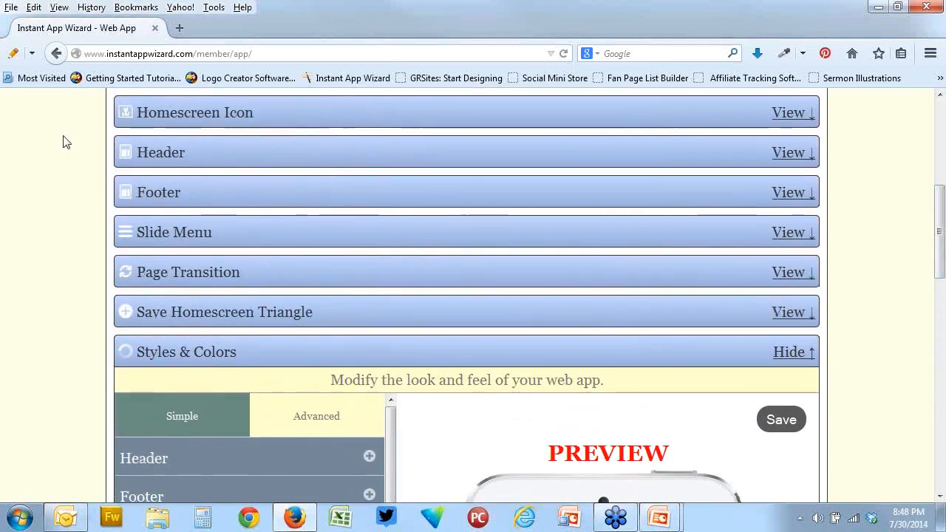
pyautogui.click(172, 152)
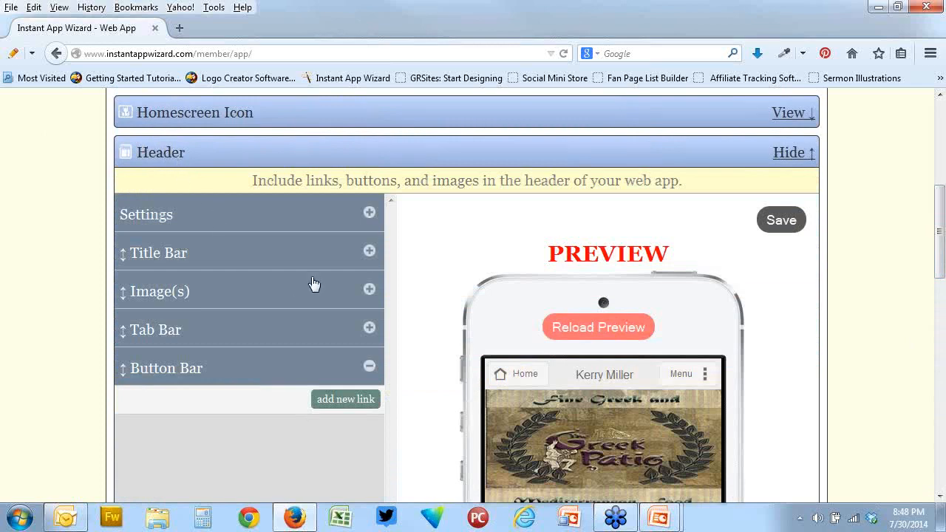
pyautogui.click(369, 290)
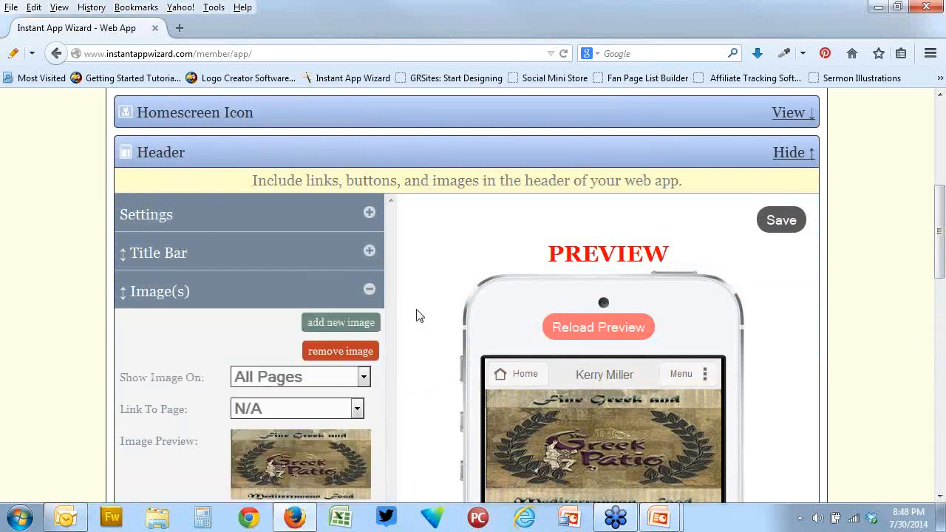
pyautogui.scroll(-2, 416, 315)
pyautogui.click(346, 245)
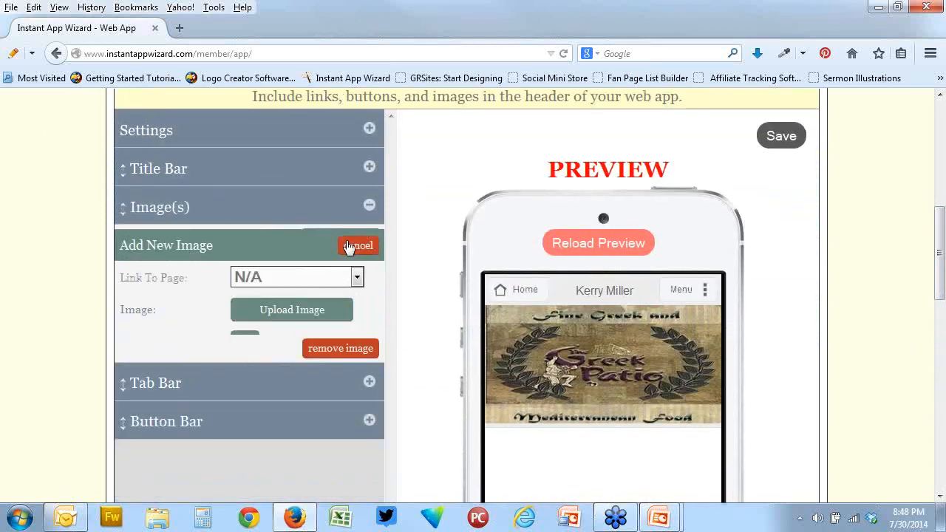
pyautogui.click(274, 316)
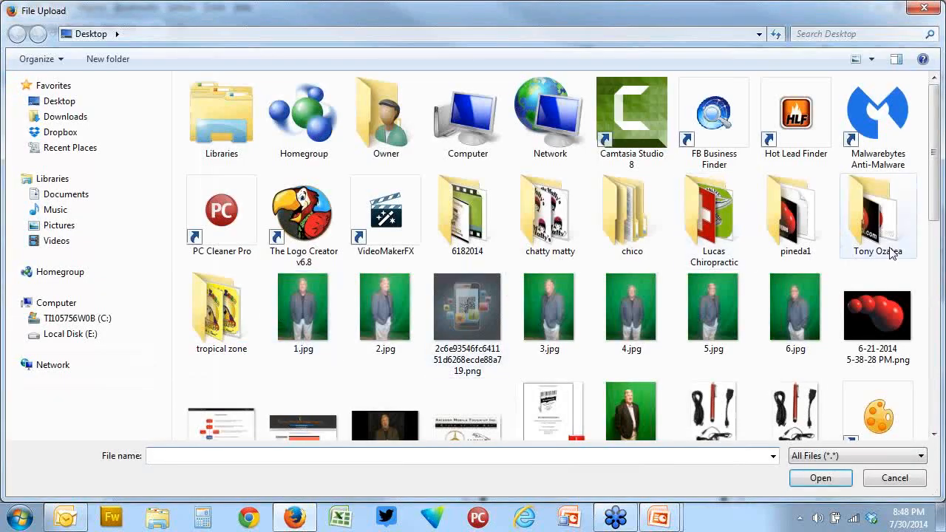
pyautogui.moveTo(935, 222); pyautogui.dragTo(925, 442)
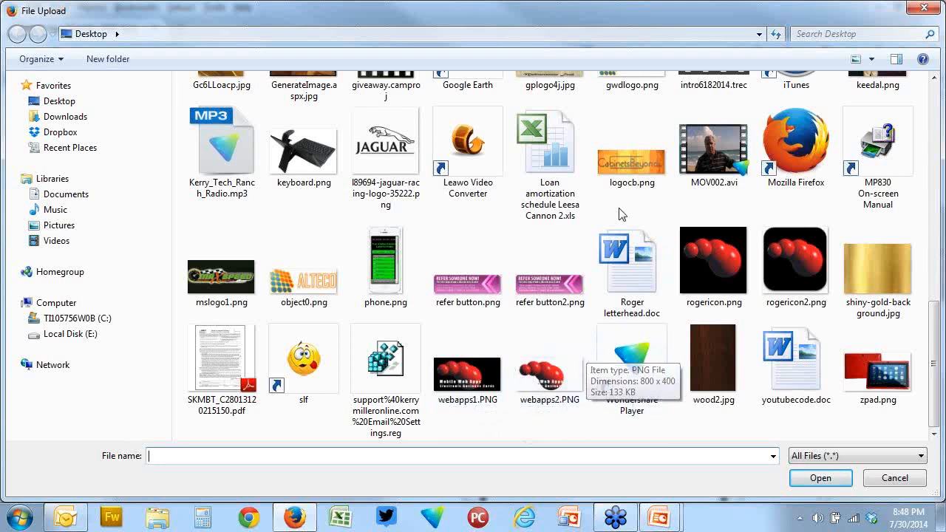
pyautogui.doubleClick(631, 166)
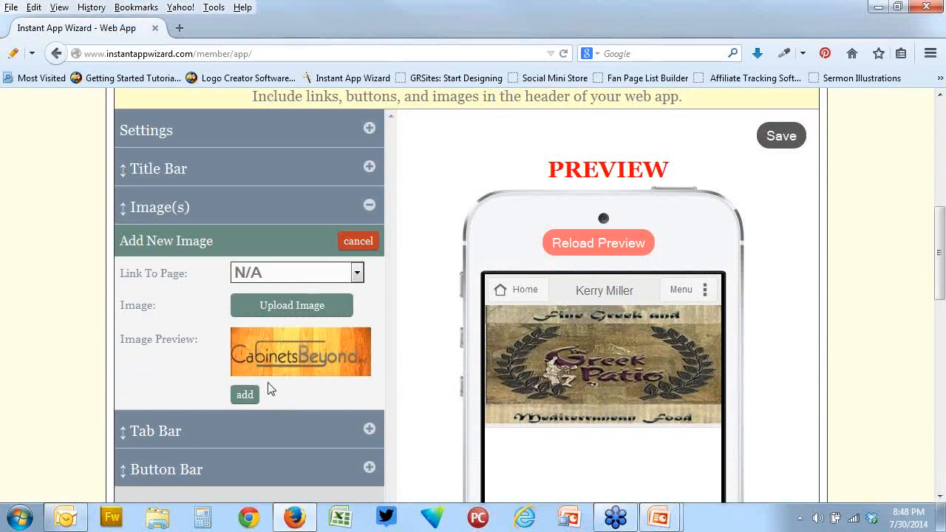
pyautogui.click(249, 395)
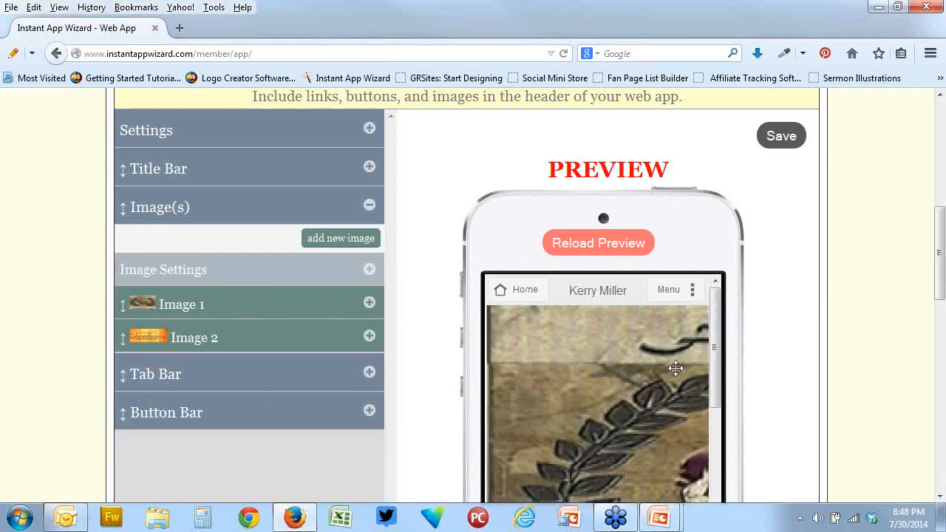
# Set the transition between the header images to Flutter Wind in the image settings
pyautogui.scroll(-2, 730, 360)
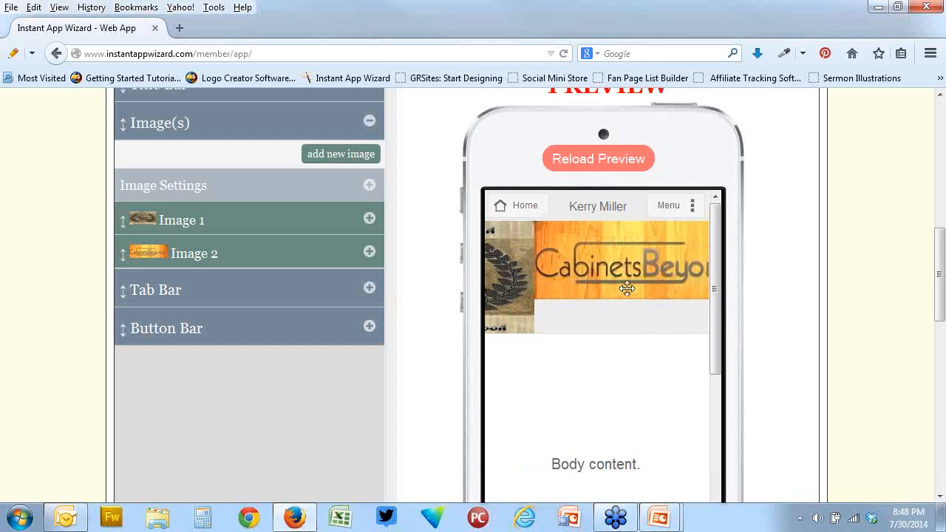
pyautogui.click(367, 187)
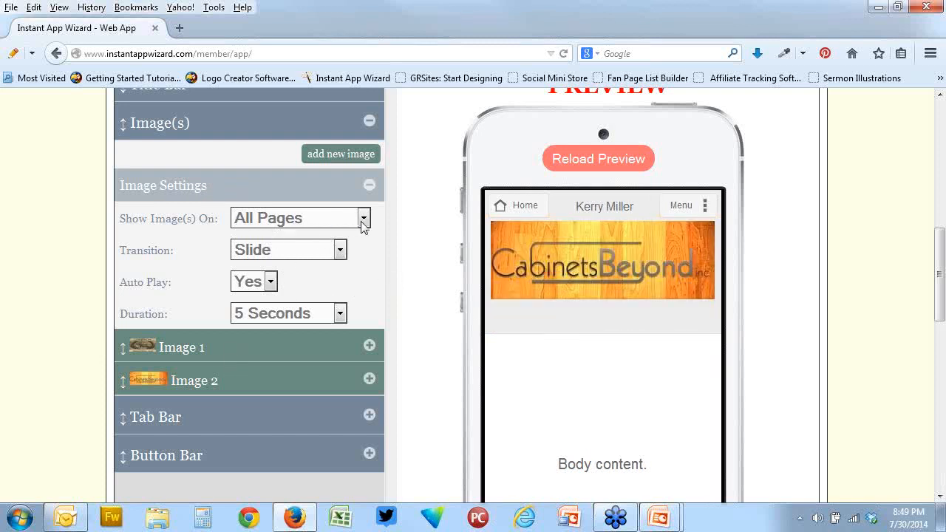
pyautogui.click(339, 250)
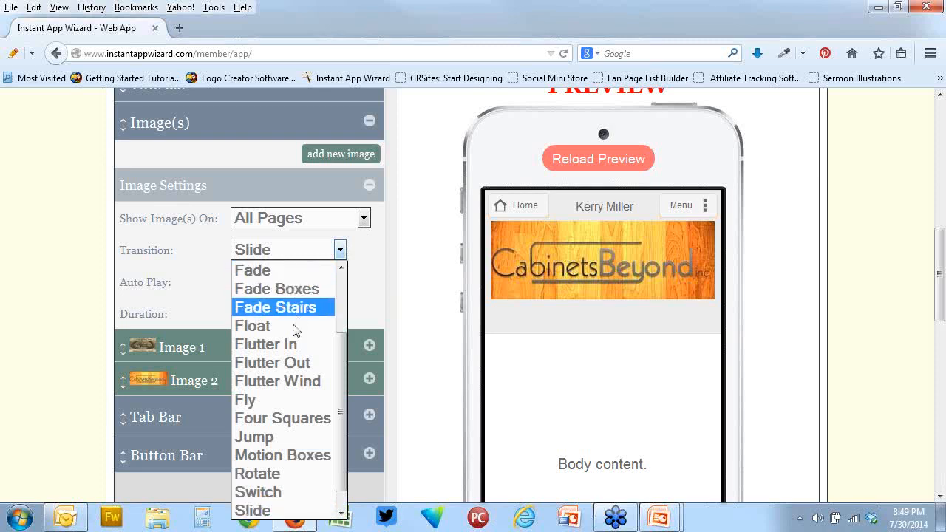
pyautogui.click(287, 382)
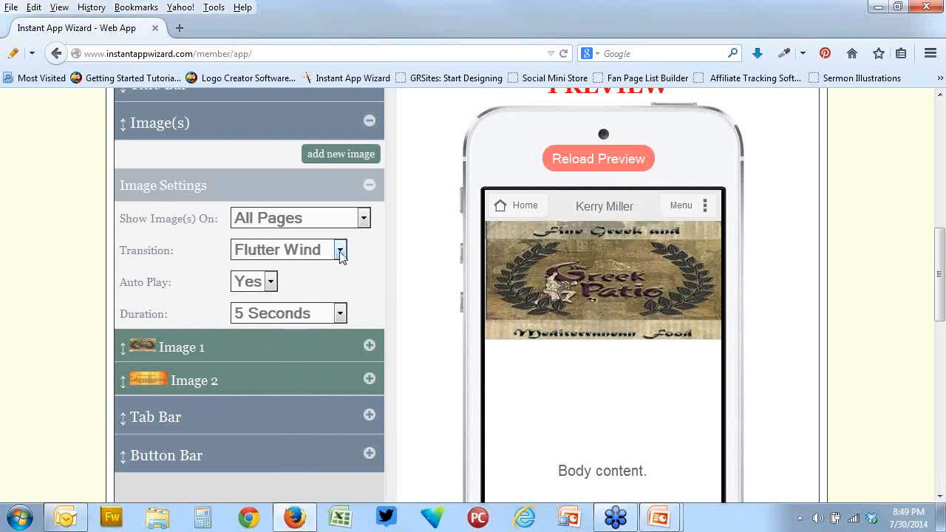
# Set the header image duration to 3 seconds in the image settings
pyautogui.click(341, 315)
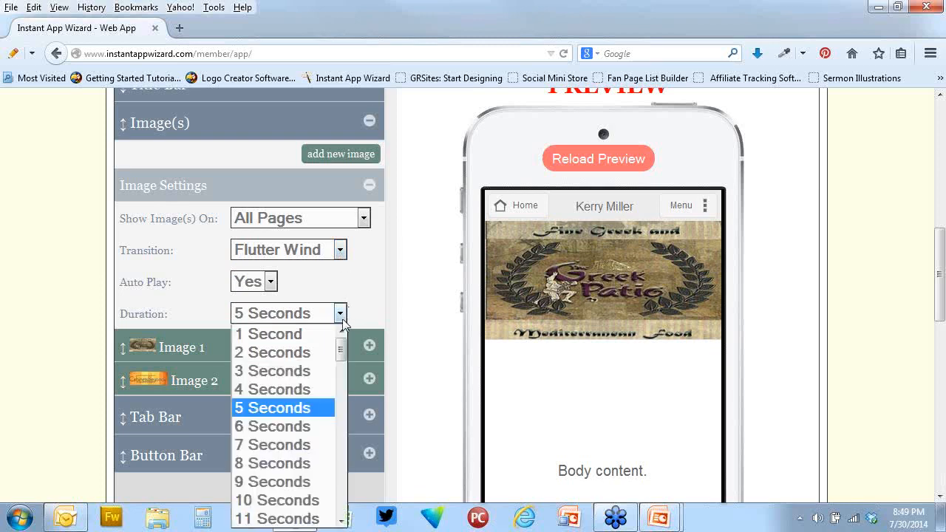
pyautogui.click(299, 371)
pyautogui.click(306, 379)
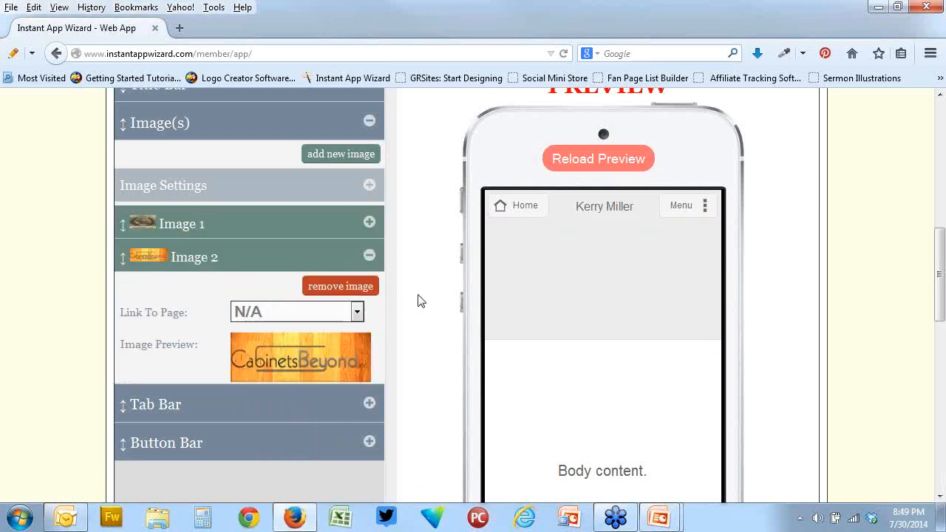
pyautogui.click(373, 185)
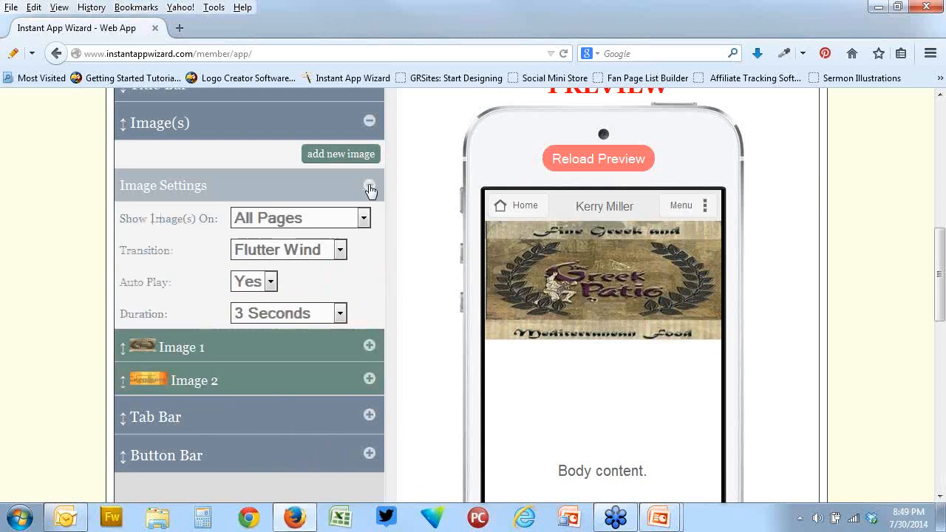
# Change the header image transition to Four Squares and let the unresponsive preview script continue
pyautogui.click(341, 250)
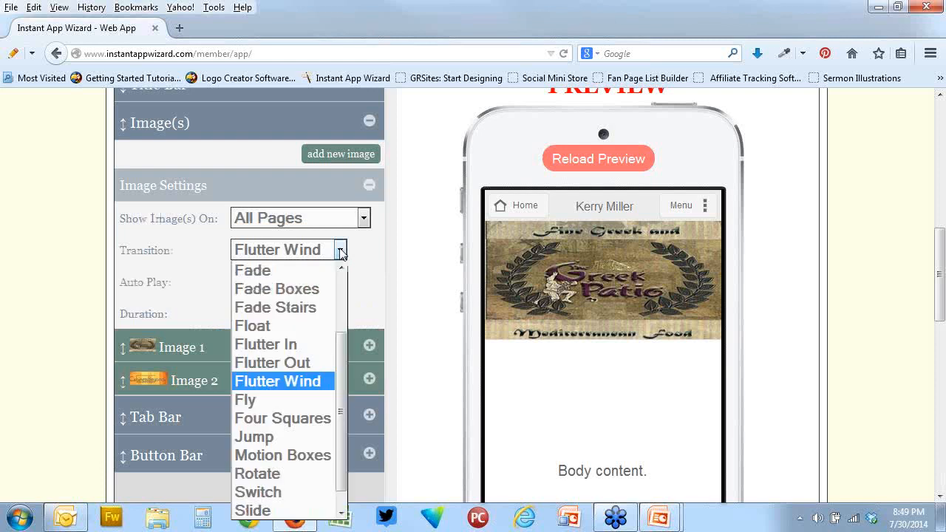
pyautogui.click(296, 418)
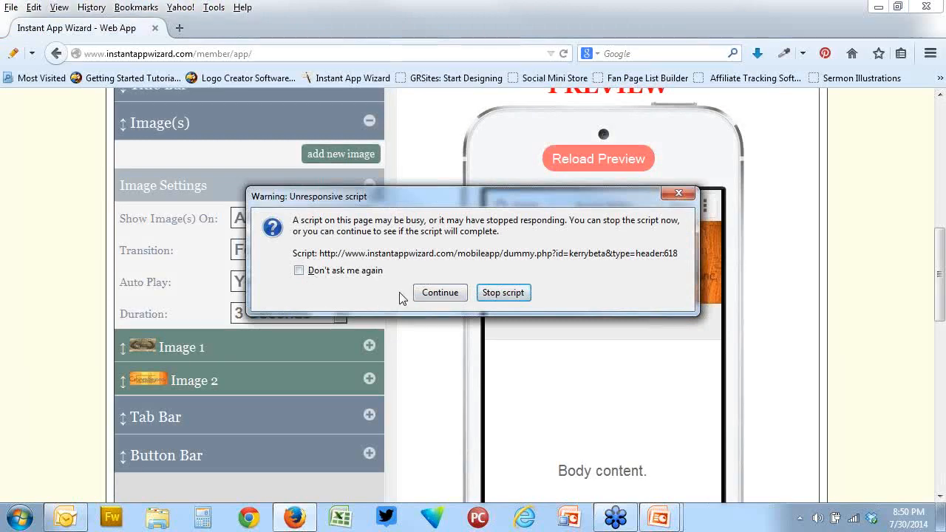
pyautogui.click(452, 296)
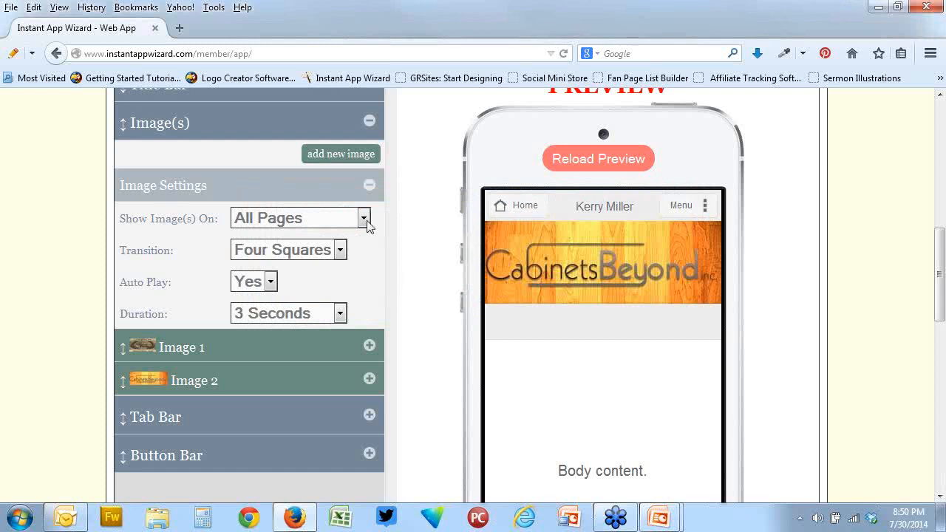
# Set the header image transition back to Flutter Wind and the duration to 6 seconds
pyautogui.click(342, 250)
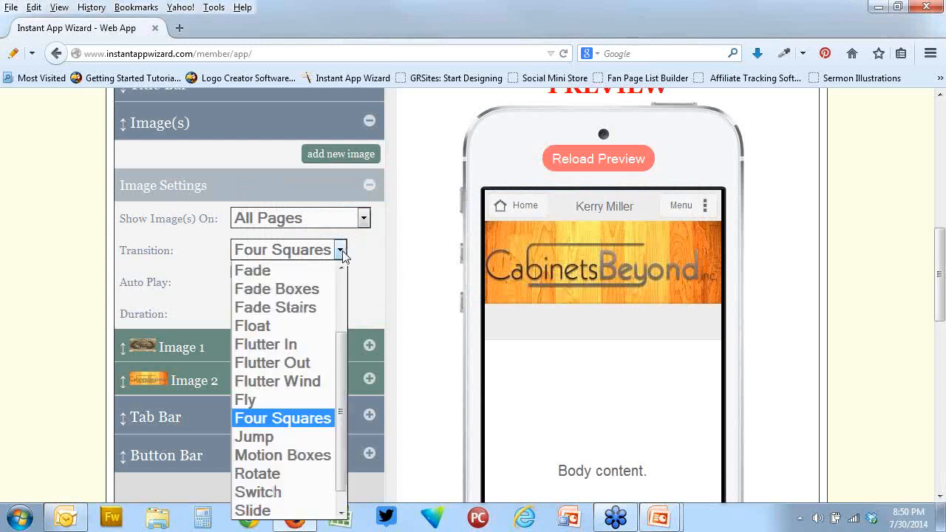
pyautogui.click(343, 251)
pyautogui.click(344, 255)
pyautogui.click(296, 382)
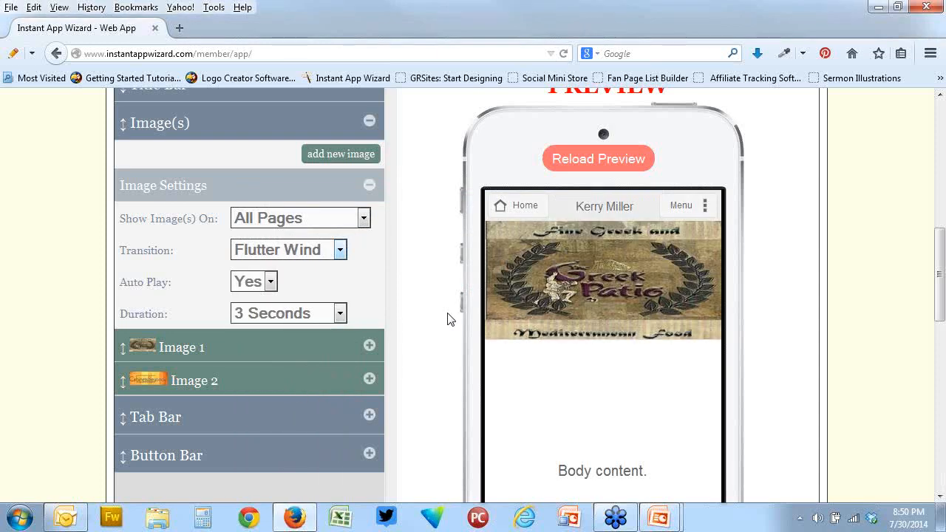
pyautogui.click(339, 314)
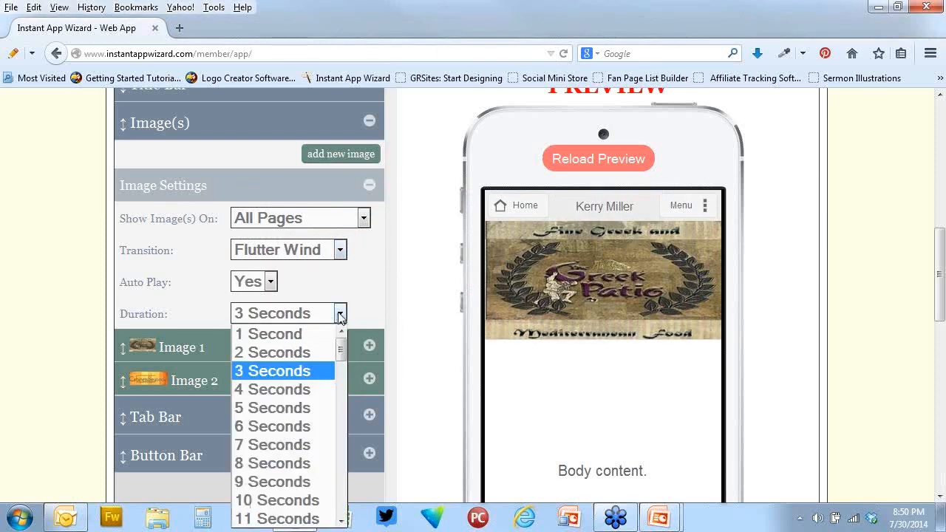
pyautogui.click(291, 426)
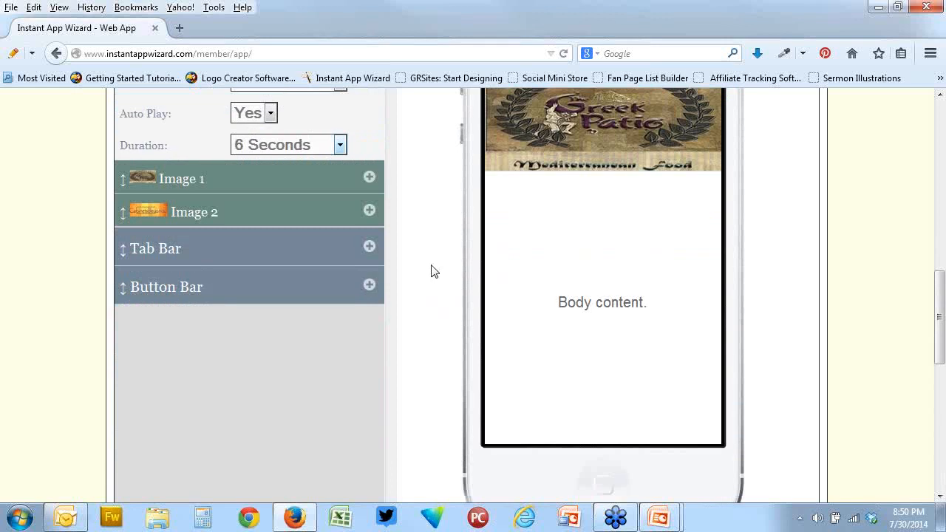
# Examine the rotating header images in the phone preview and the available transition options
pyautogui.scroll(1, 433, 271)
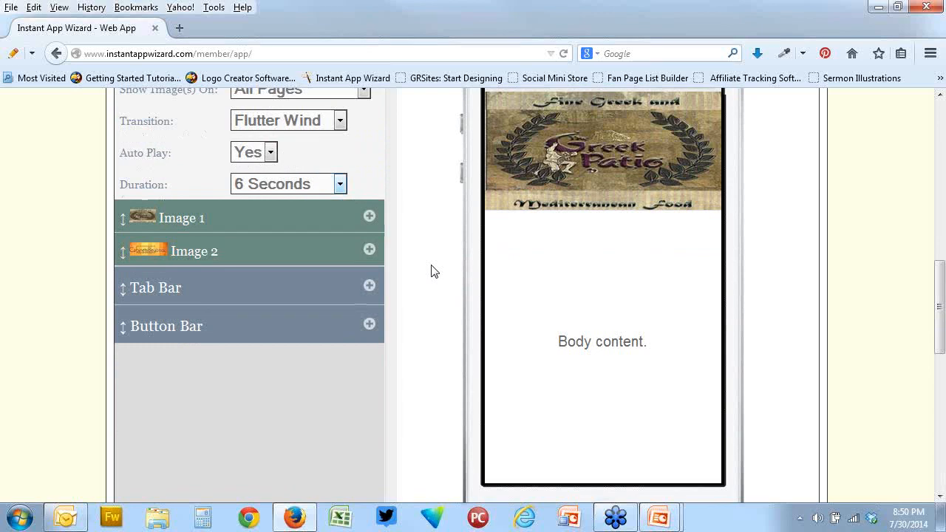
pyautogui.scroll(1, 434, 271)
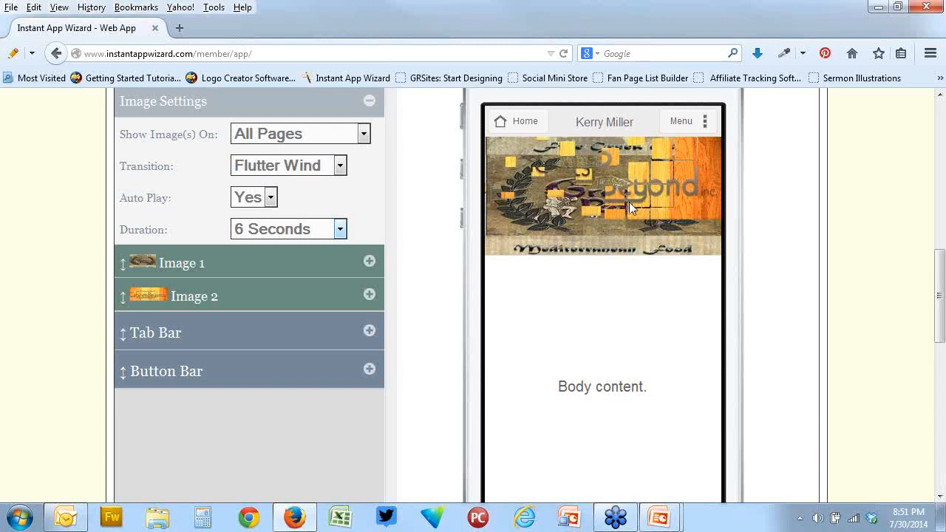
pyautogui.scroll(1, 555, 214)
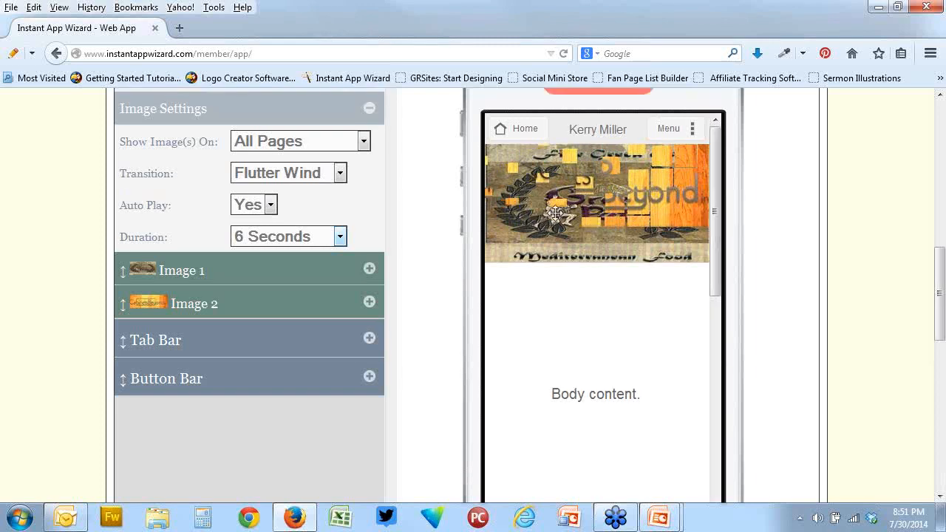
pyautogui.scroll(3, 614, 210)
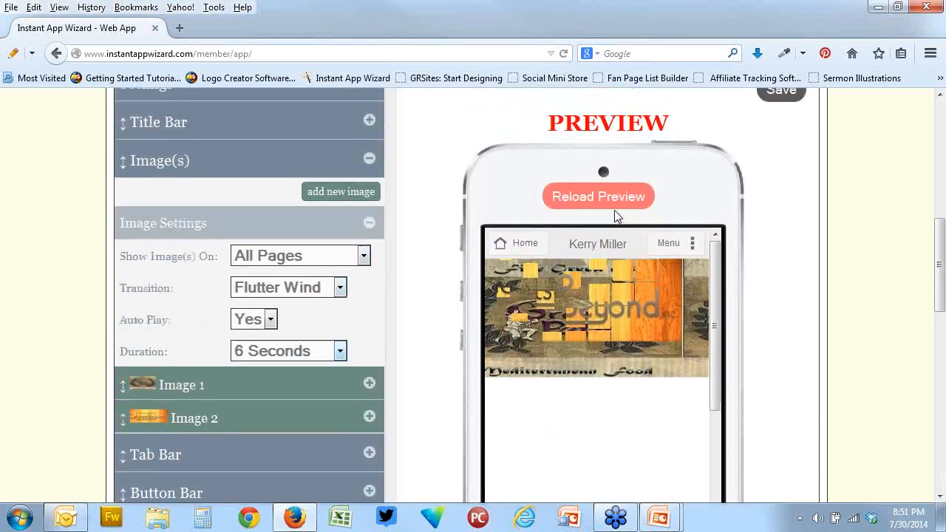
pyautogui.scroll(3, 615, 210)
pyautogui.scroll(-4, 602, 289)
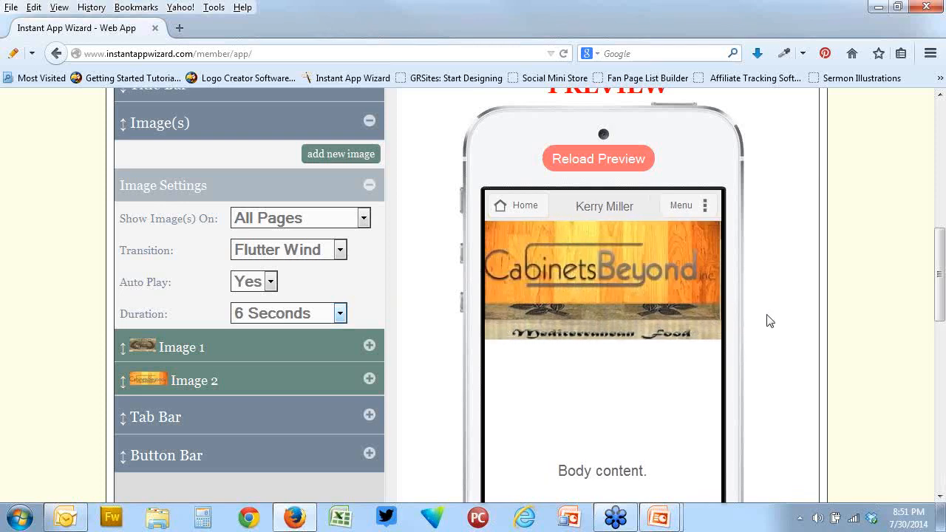
pyautogui.click(341, 250)
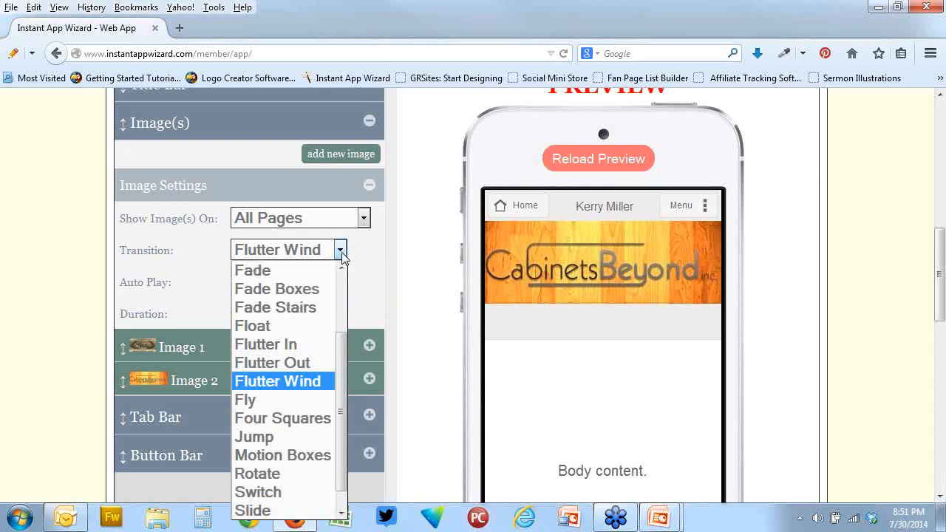
pyautogui.click(713, 268)
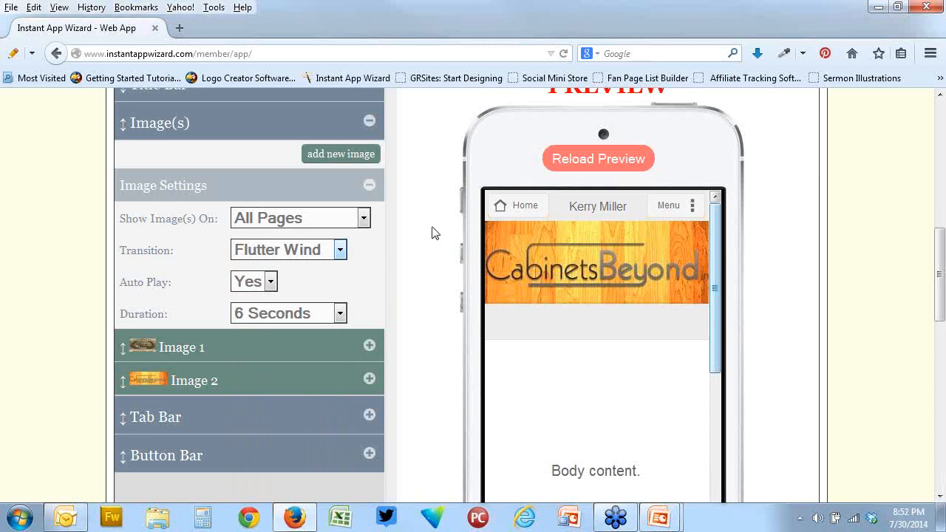
# Open the Styles & Colors settings and expand the Header style options
pyautogui.scroll(4, 458, 219)
pyautogui.scroll(-15, 482, 206)
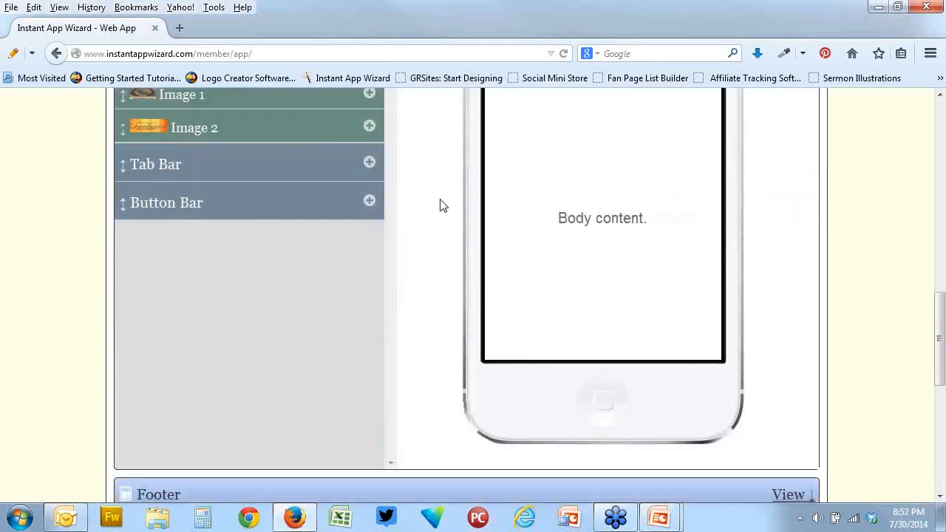
pyautogui.scroll(2, 443, 207)
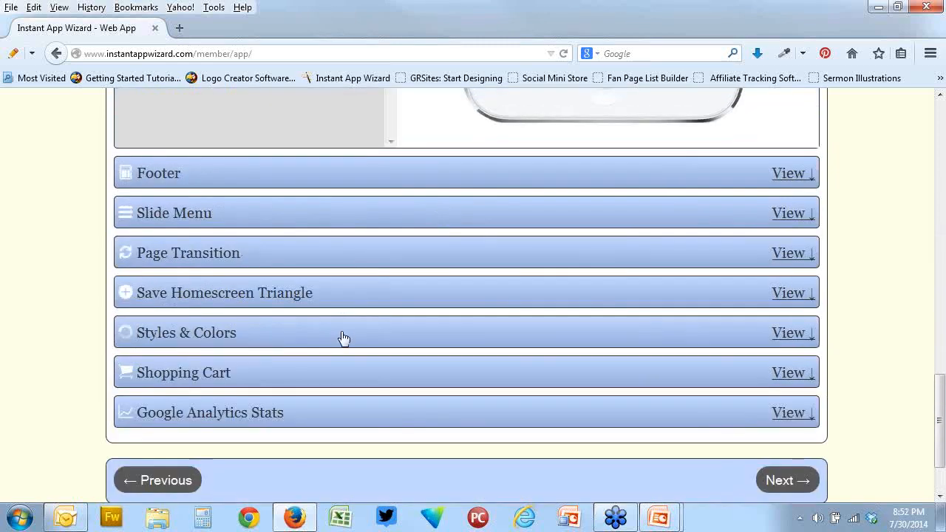
pyautogui.click(342, 335)
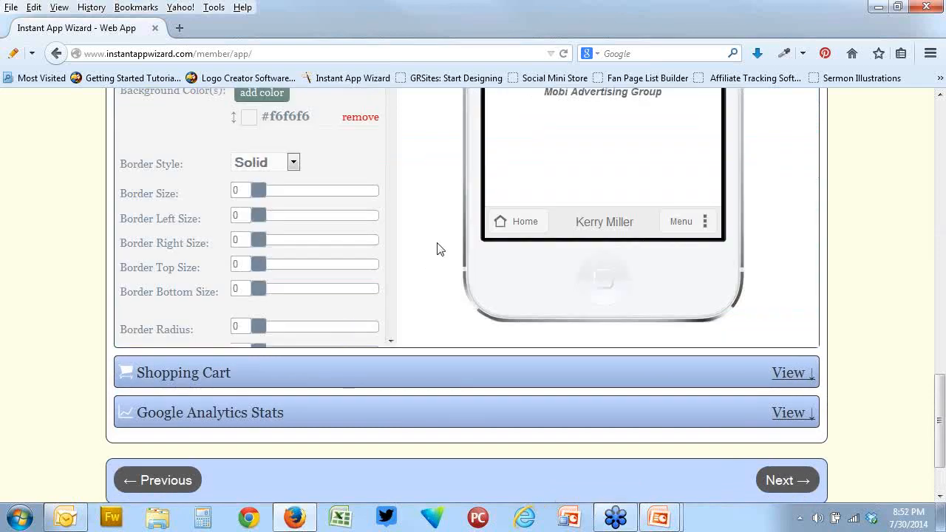
pyautogui.scroll(4, 437, 247)
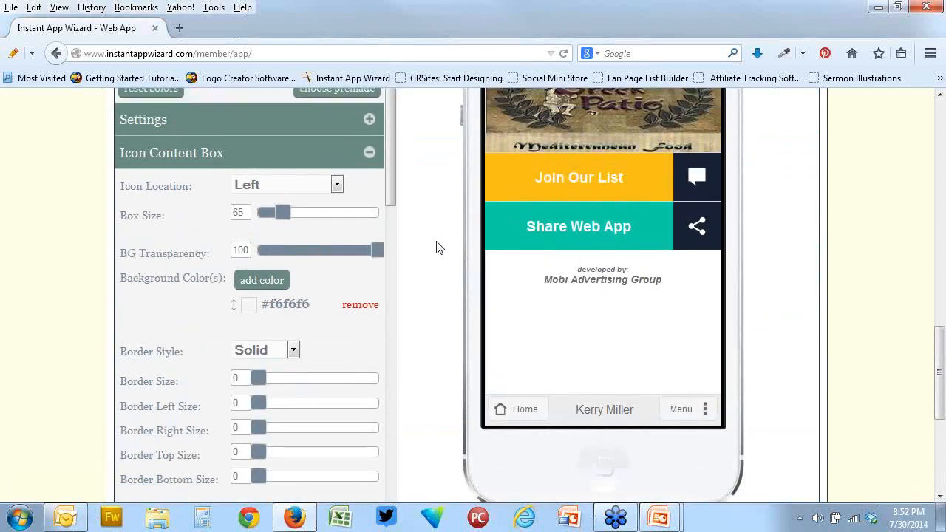
pyautogui.scroll(6, 436, 247)
pyautogui.scroll(2, 436, 247)
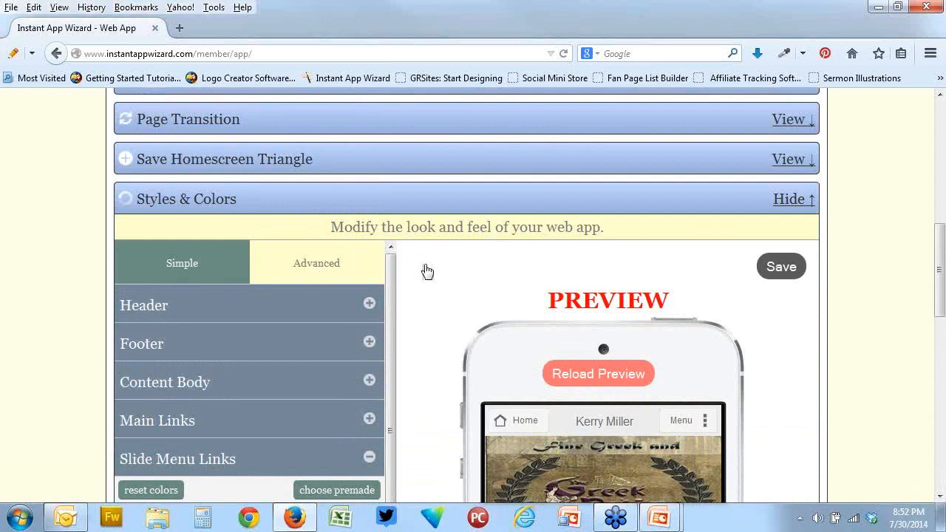
pyautogui.click(370, 306)
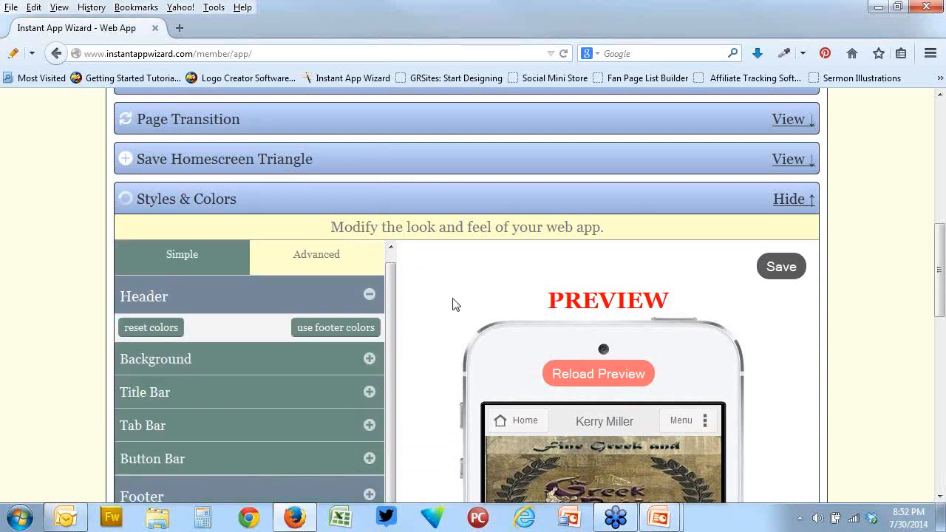
# Set the header's background color to dark red #733131 in Styles & Colors
pyautogui.scroll(-2, 373, 370)
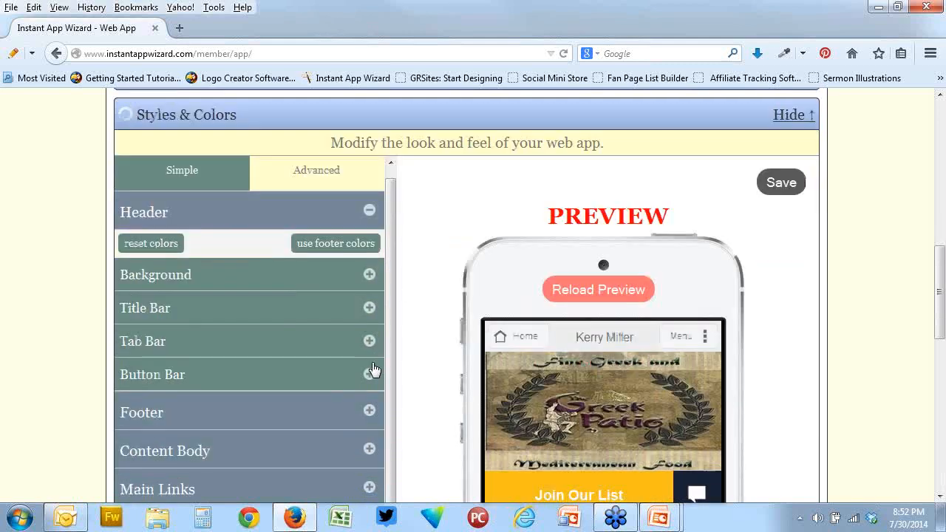
pyautogui.click(369, 278)
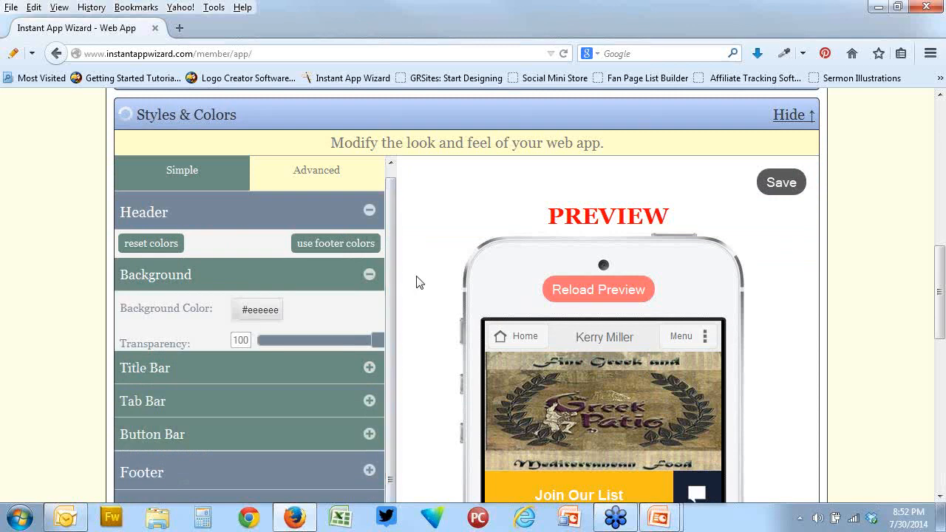
pyautogui.click(267, 314)
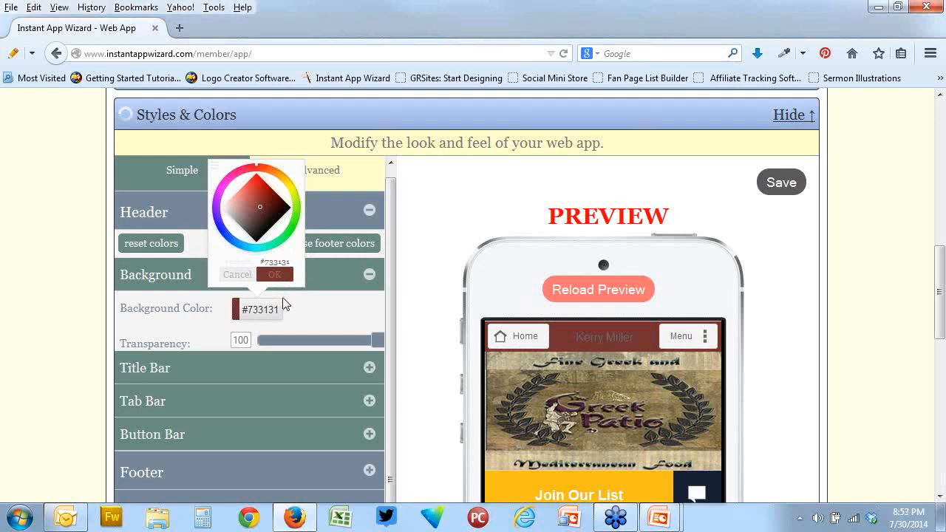
pyautogui.click(283, 299)
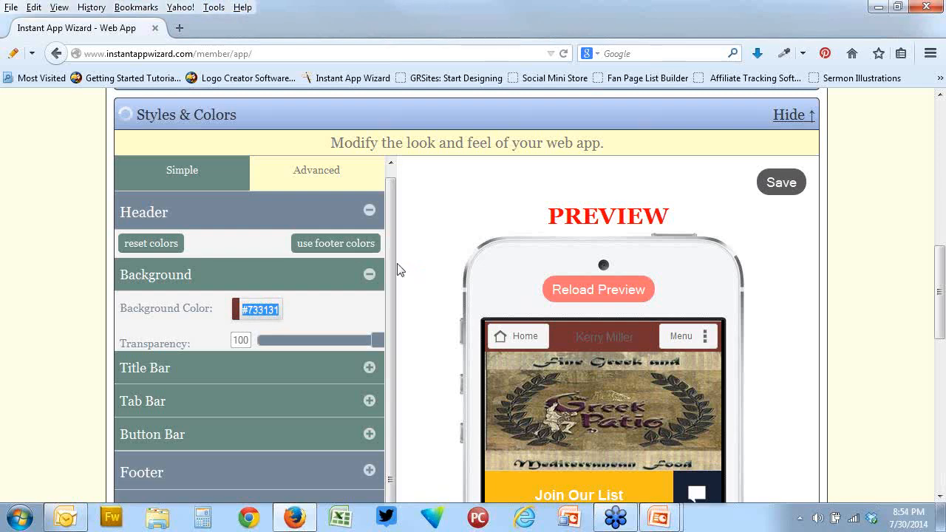
# Return to the administrator control panel and look at the form for creating a new web app
pyautogui.scroll(5, 407, 273)
pyautogui.scroll(3, 410, 274)
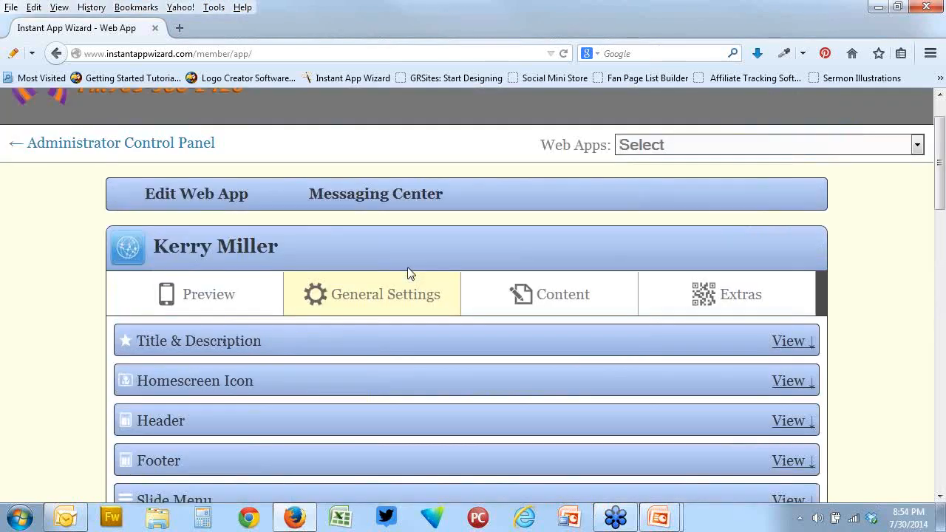
pyautogui.click(169, 146)
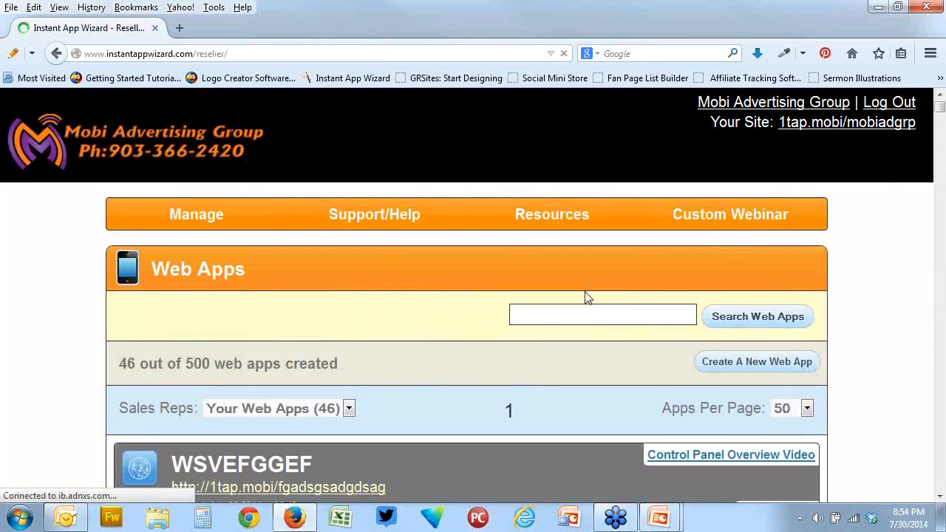
pyautogui.scroll(-2, 587, 292)
pyautogui.click(739, 197)
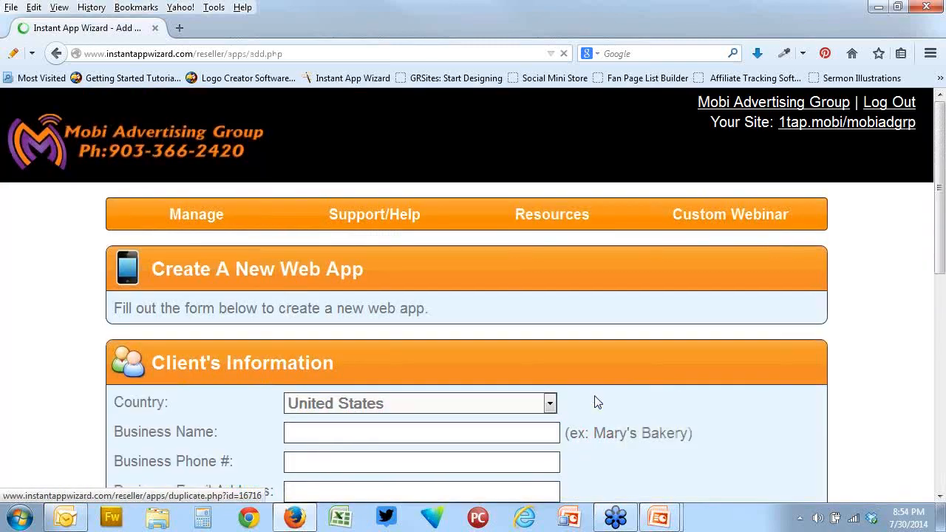
pyautogui.scroll(-5, 597, 401)
pyautogui.scroll(5, 598, 401)
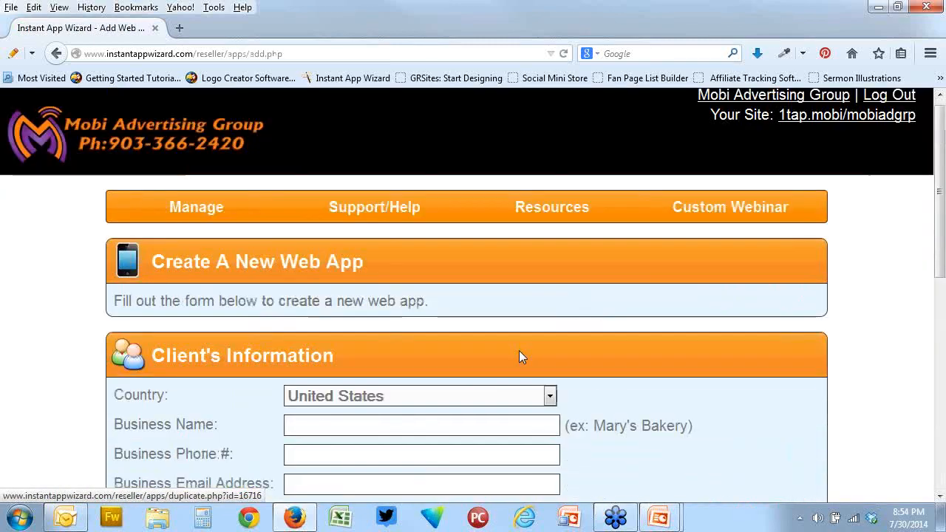
pyautogui.click(227, 158)
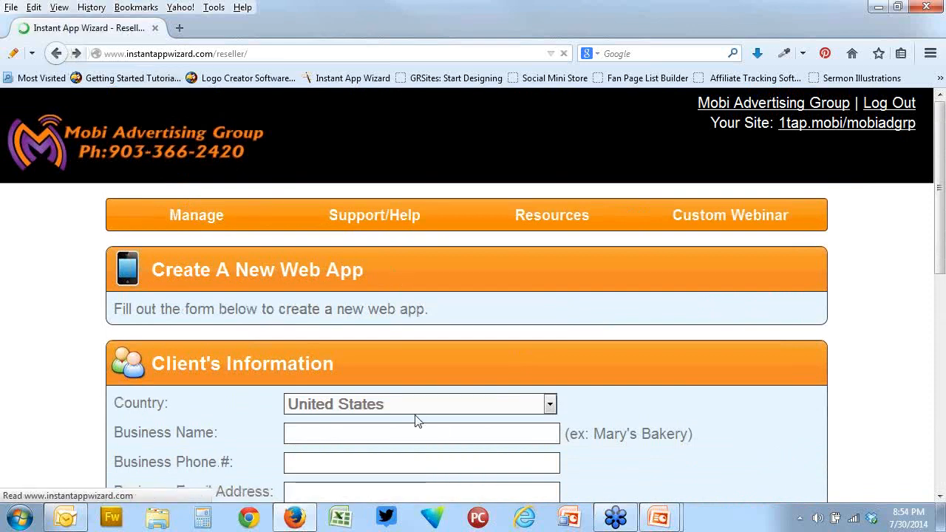
# Examine the app details and client access options in the duplication form for the WSVEFGGEF web app
pyautogui.scroll(-5, 535, 420)
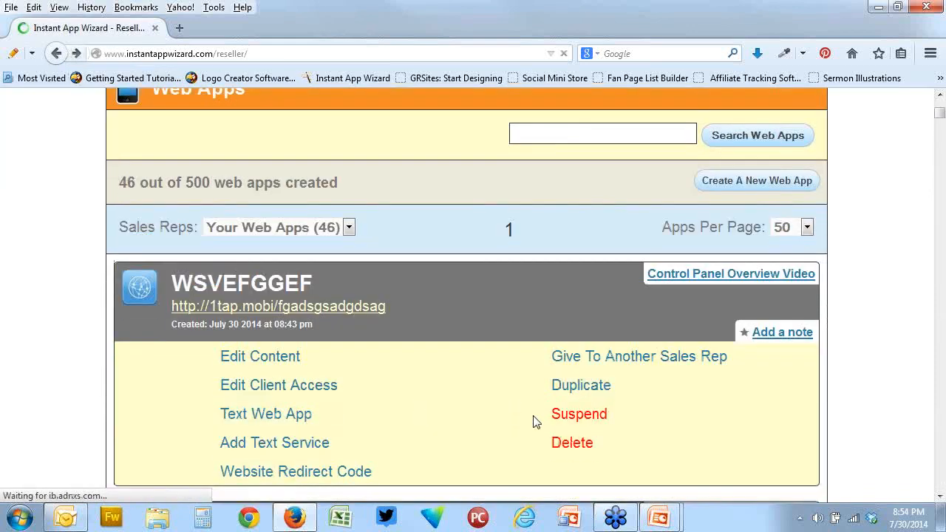
pyautogui.click(584, 235)
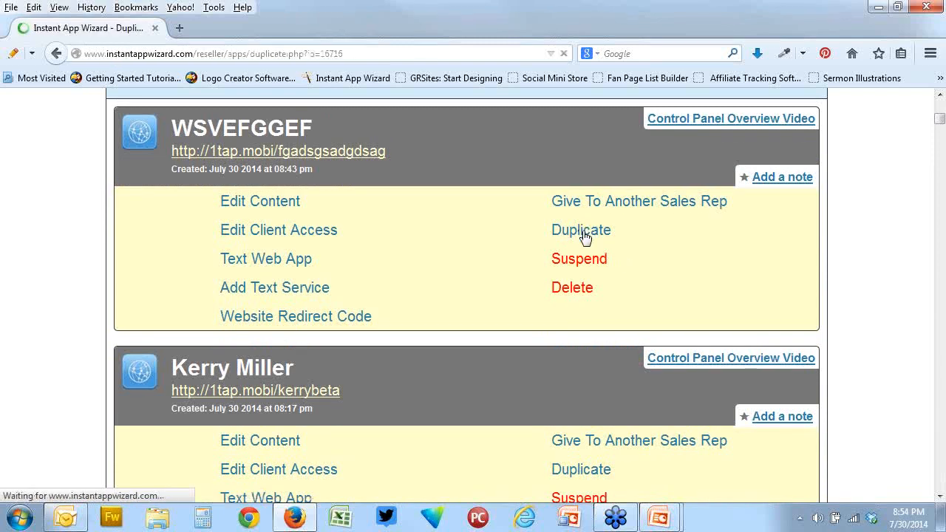
pyautogui.scroll(-5, 613, 314)
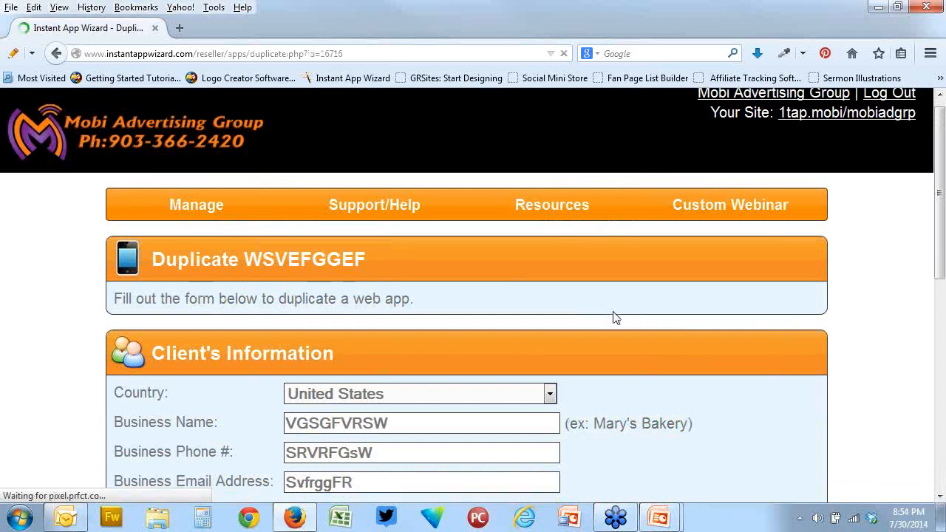
pyautogui.scroll(-4, 613, 312)
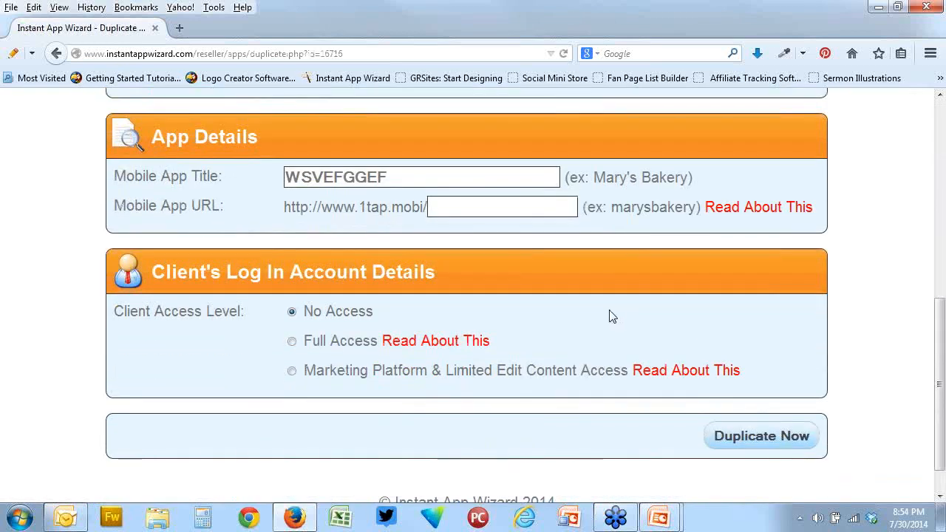
pyautogui.scroll(-1, 591, 388)
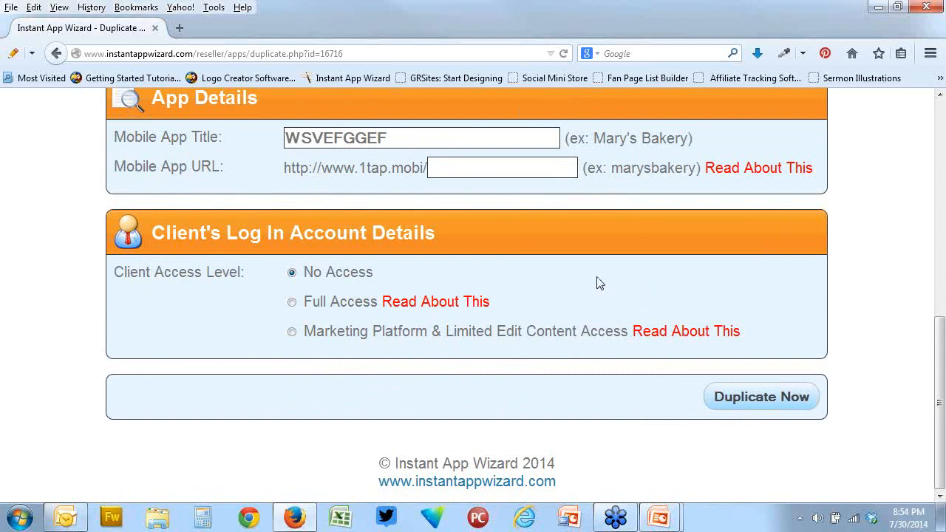
pyautogui.scroll(2, 599, 284)
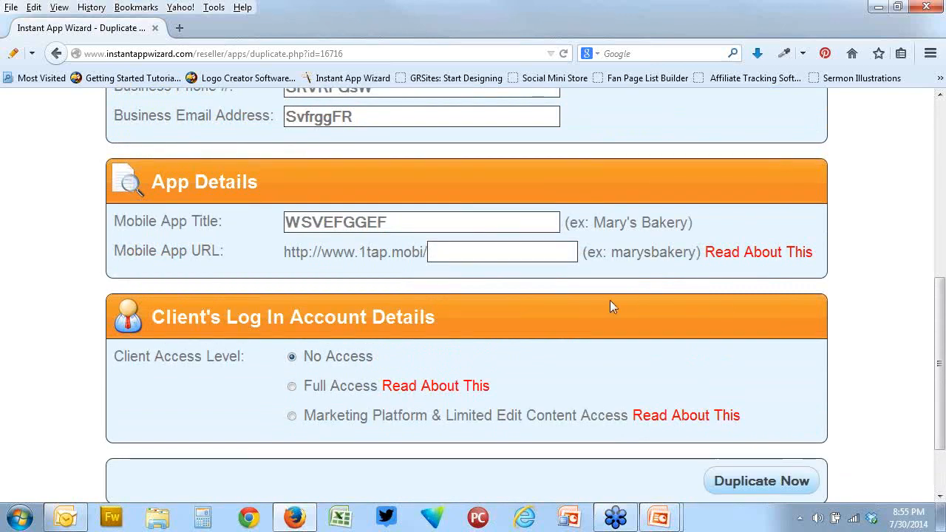
pyautogui.scroll(5, 572, 295)
pyautogui.scroll(3, 566, 294)
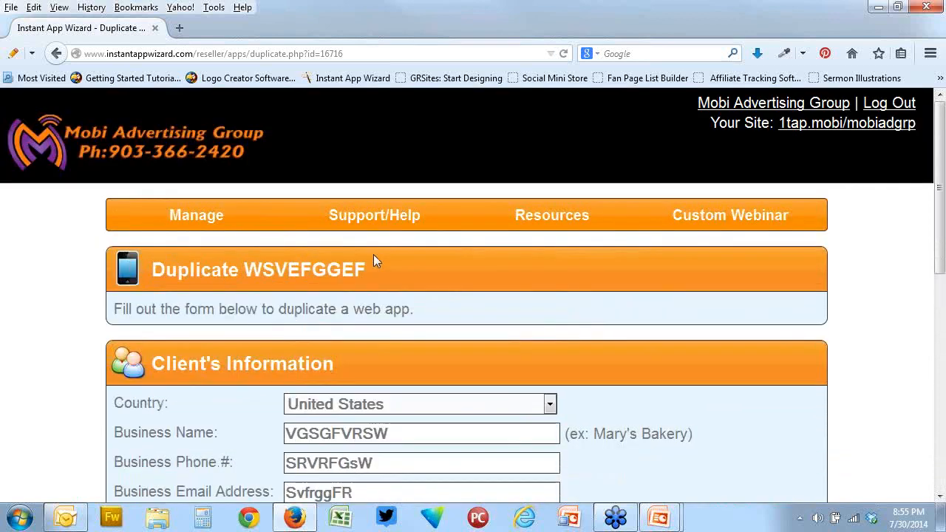
pyautogui.click(57, 56)
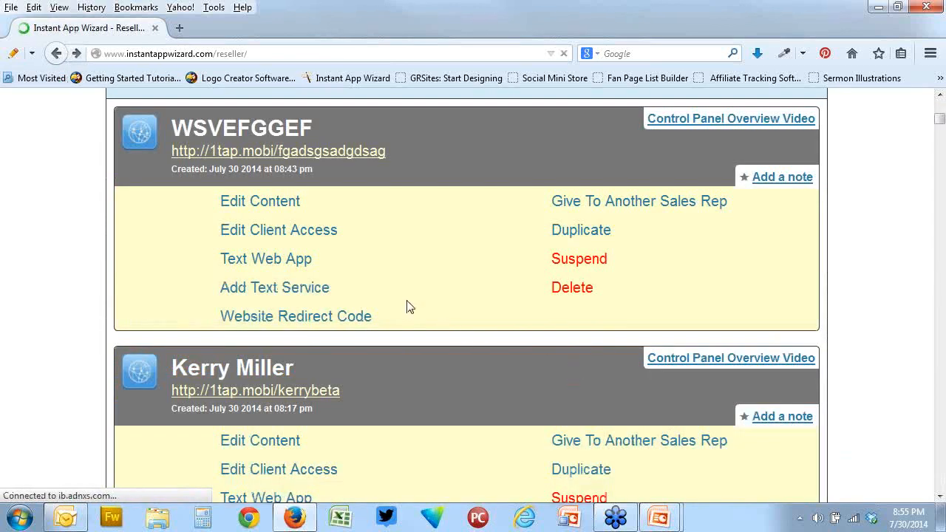
# Look over the General Settings of the WSVEFGGEF web app and return to the admin interface
pyautogui.click(266, 204)
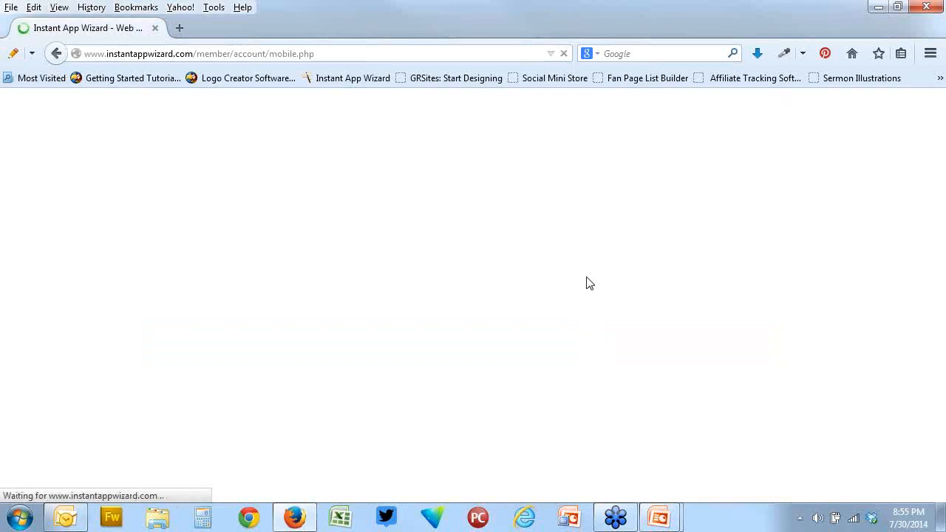
pyautogui.scroll(-3, 583, 277)
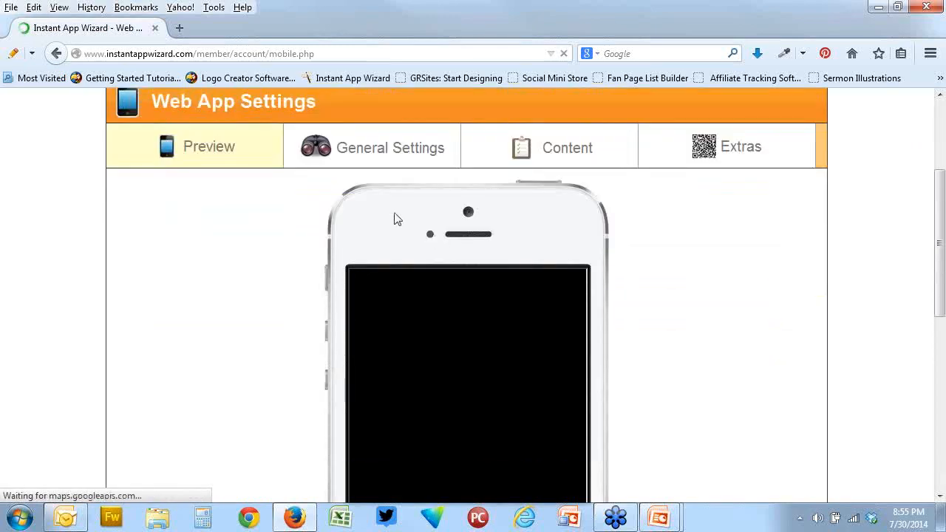
pyautogui.click(396, 157)
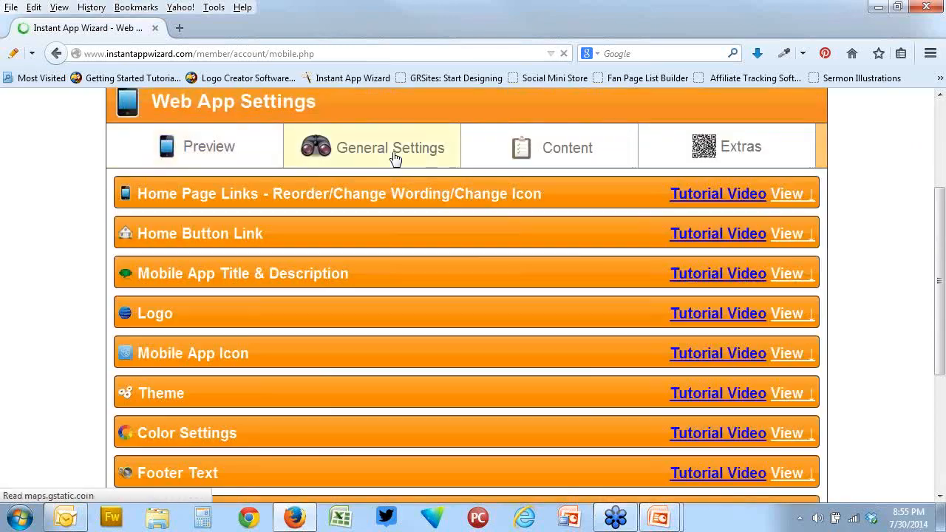
pyautogui.scroll(3, 428, 243)
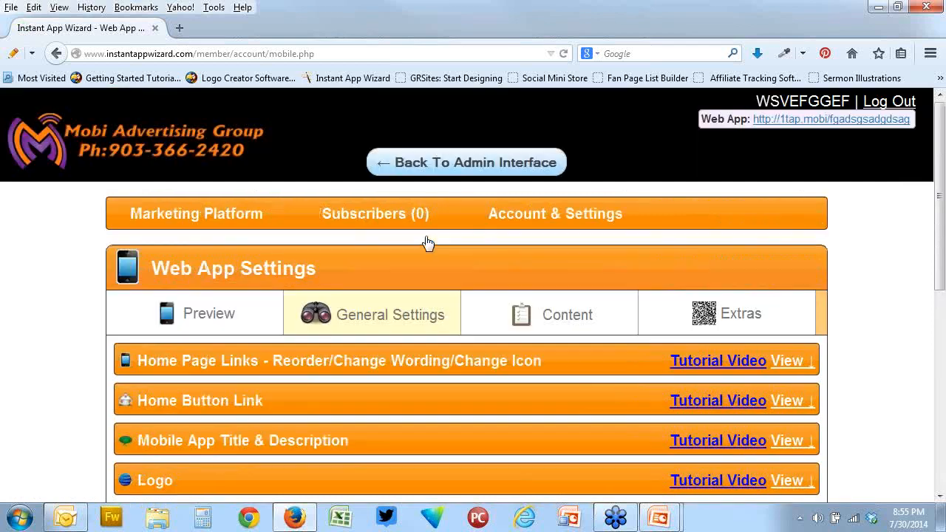
pyautogui.scroll(-1, 422, 137)
pyautogui.scroll(1, 437, 125)
pyautogui.click(444, 162)
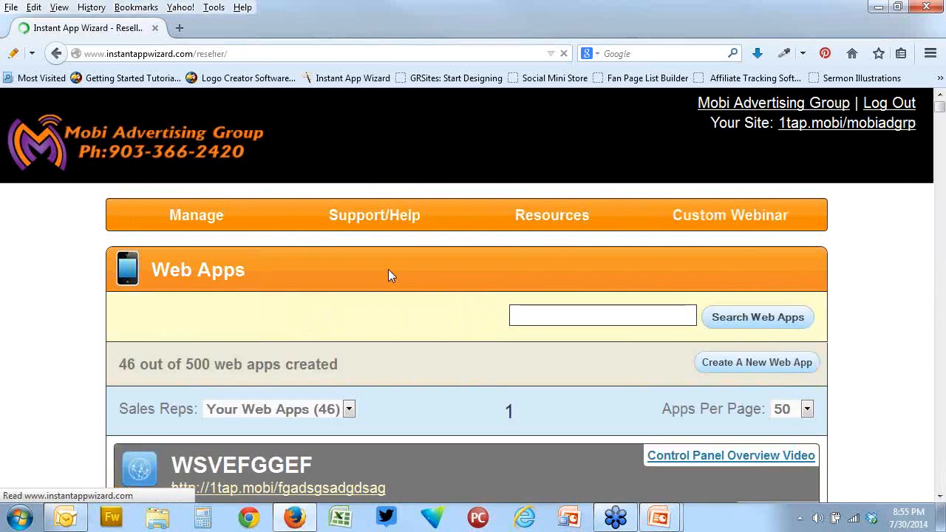
# Open the beta web app created at 08:17 pm for editing and expand Styles & Colors in its General Settings
pyautogui.scroll(-5, 389, 271)
pyautogui.scroll(-2, 391, 275)
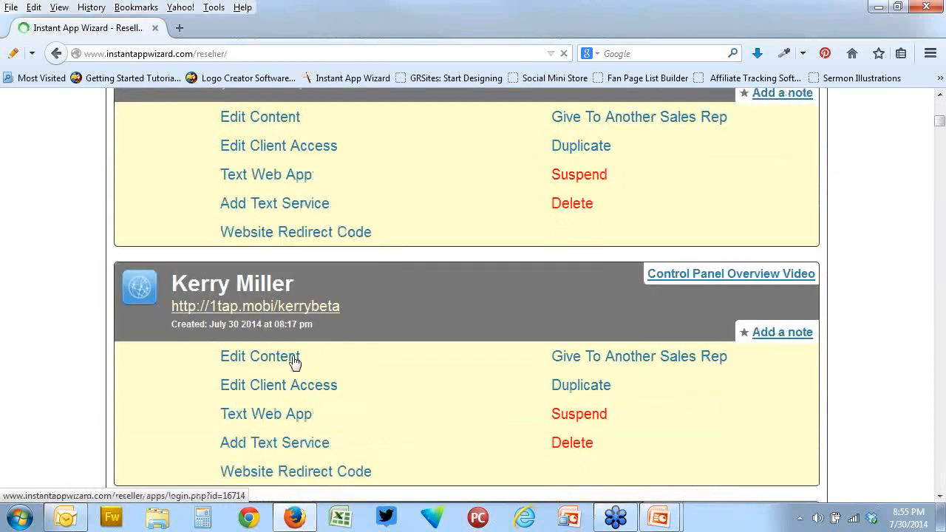
pyautogui.click(294, 360)
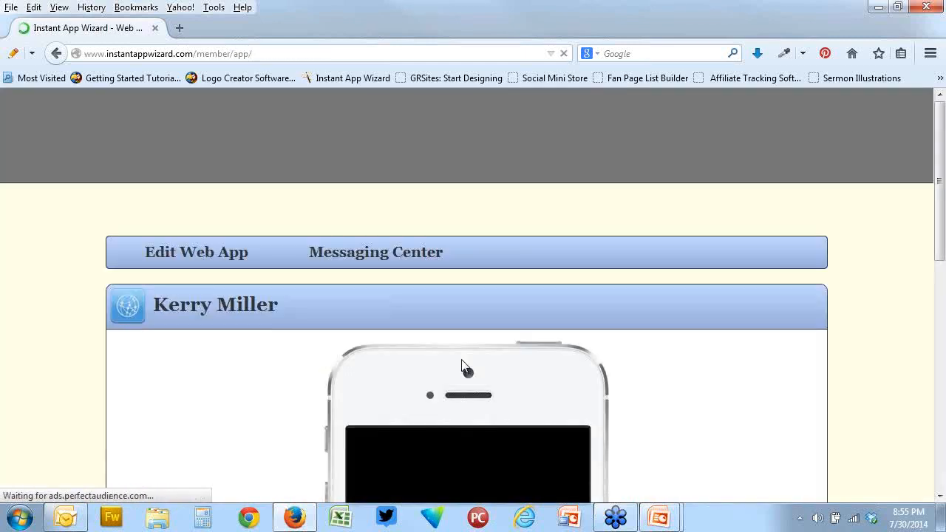
pyautogui.scroll(-2, 611, 365)
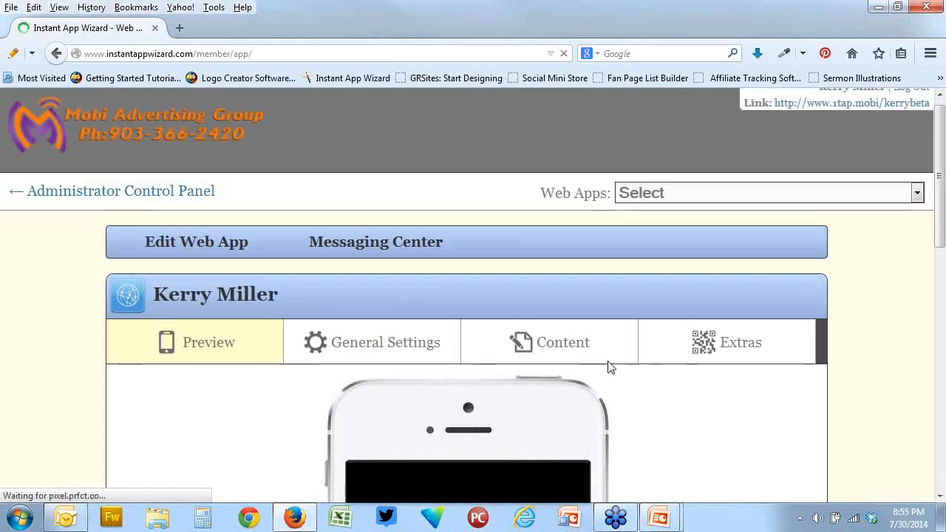
pyautogui.click(399, 196)
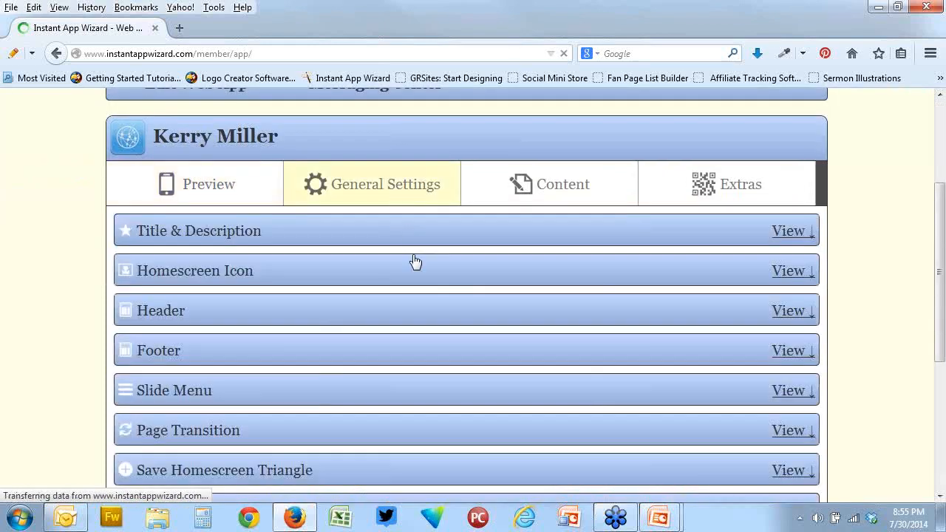
pyautogui.scroll(-1, 415, 264)
pyautogui.scroll(-3, 415, 264)
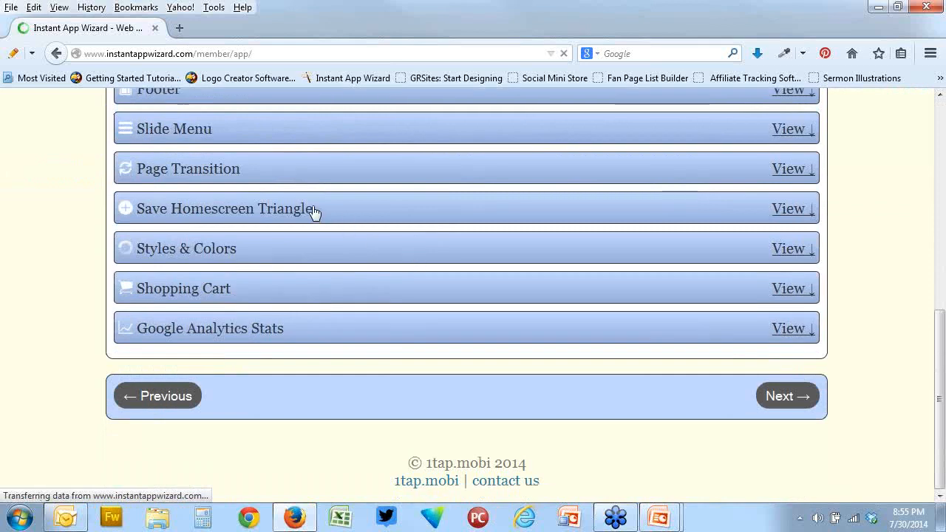
pyautogui.click(272, 255)
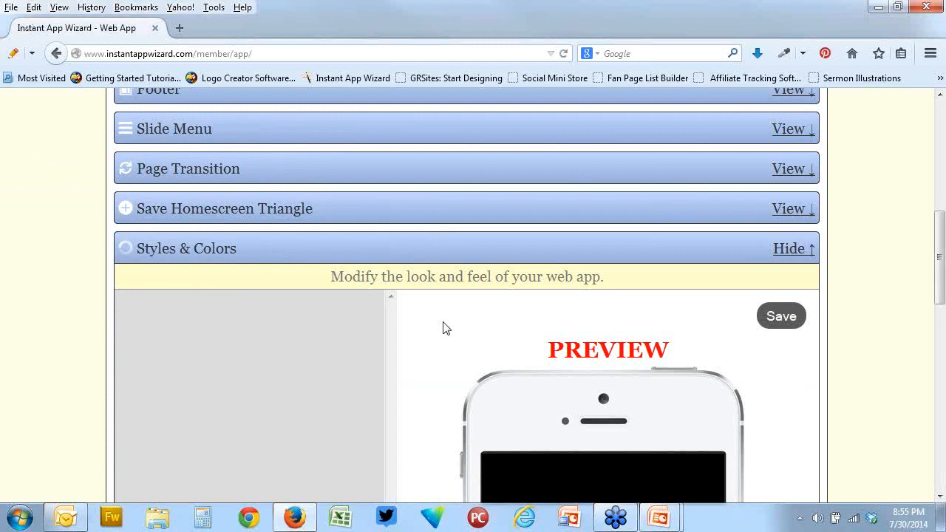
# Expand the Background options of the Header in Styles & Colors
pyautogui.scroll(-1, 446, 328)
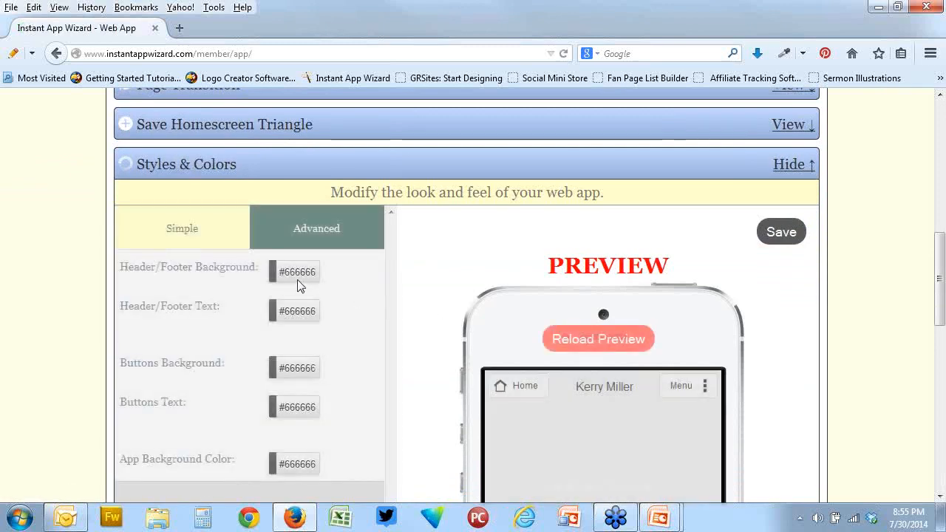
pyautogui.click(300, 273)
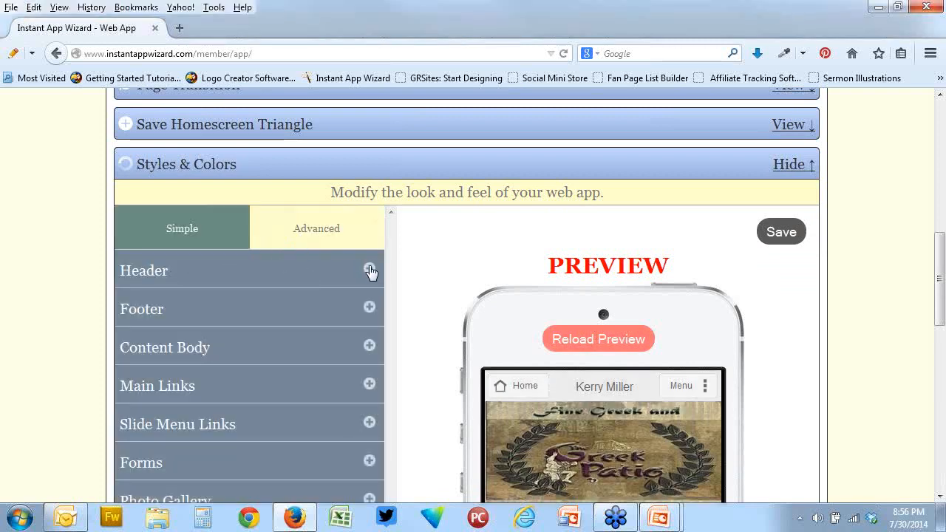
pyautogui.click(369, 270)
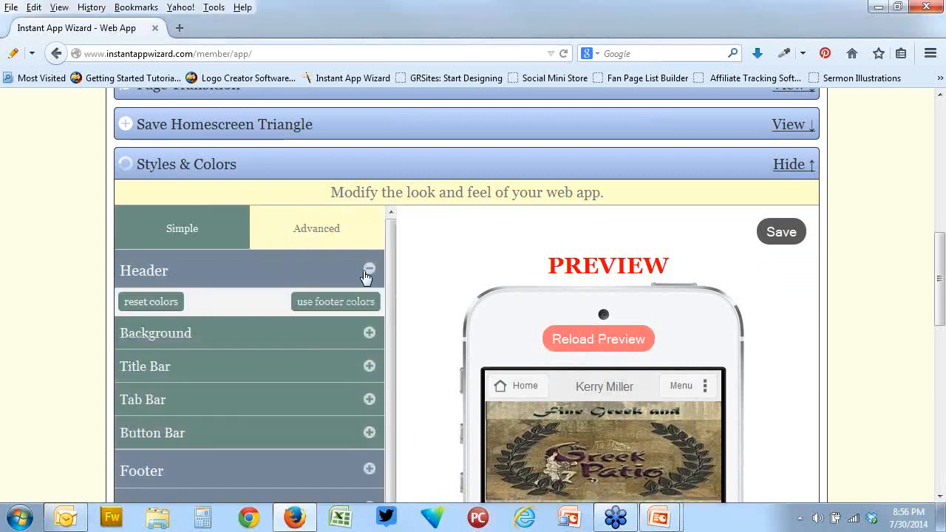
pyautogui.click(370, 333)
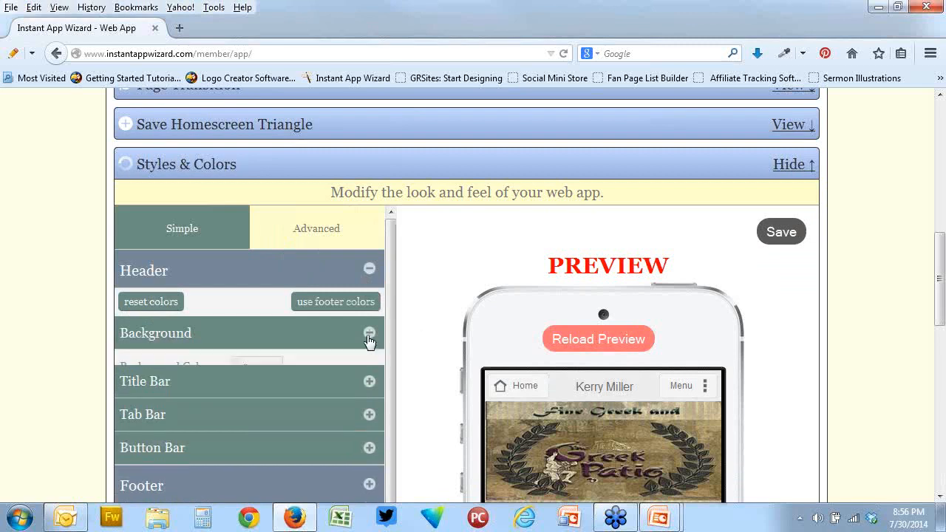
pyautogui.scroll(-2, 438, 360)
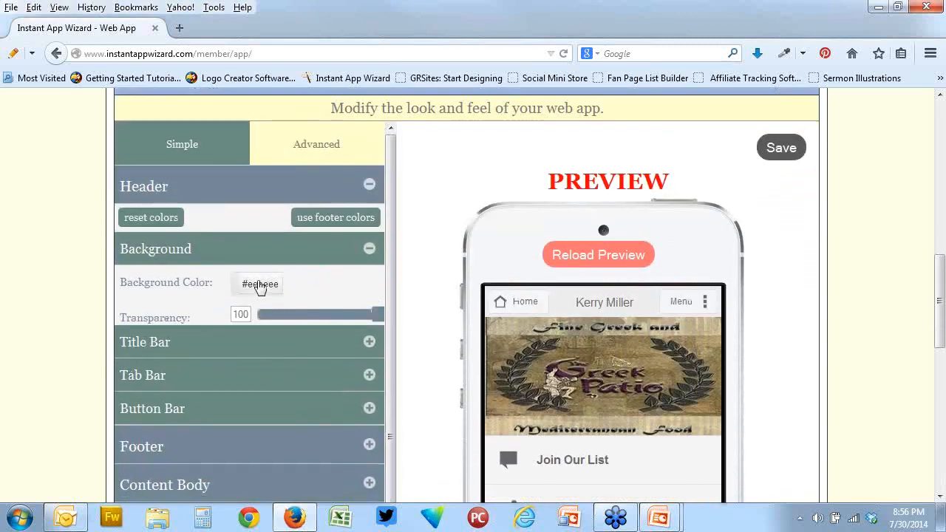
# Examine the color wheel and the numeric color values available for the header's background color
pyautogui.click(258, 285)
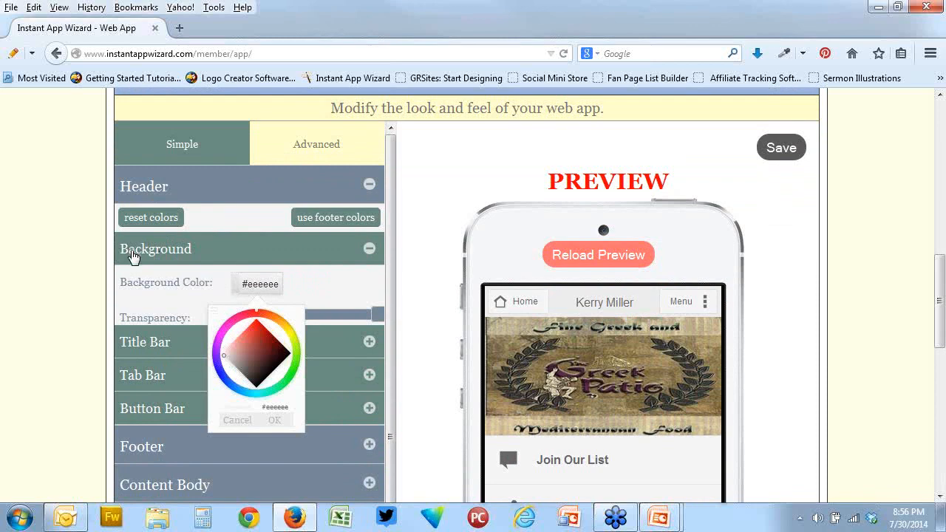
pyautogui.click(214, 312)
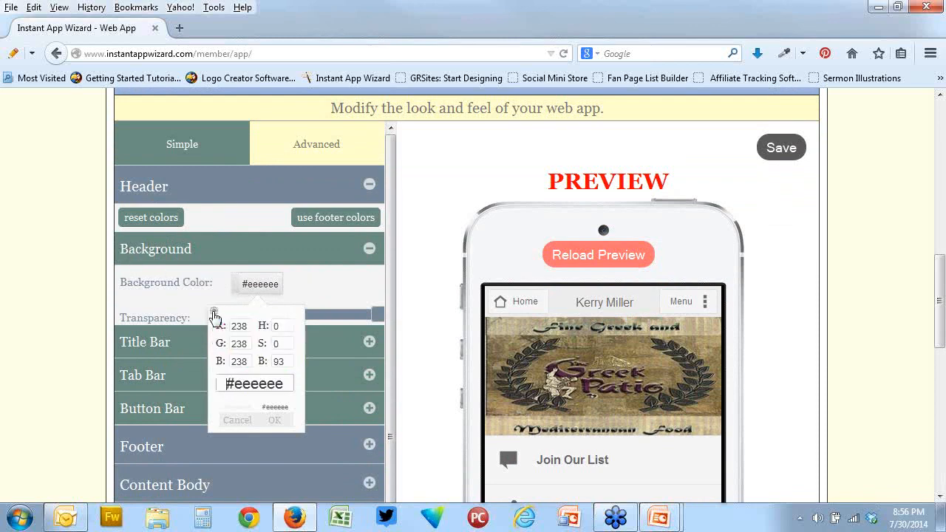
pyautogui.click(347, 293)
# Set the header's background color to black with the hex code #000000
pyautogui.click(260, 290)
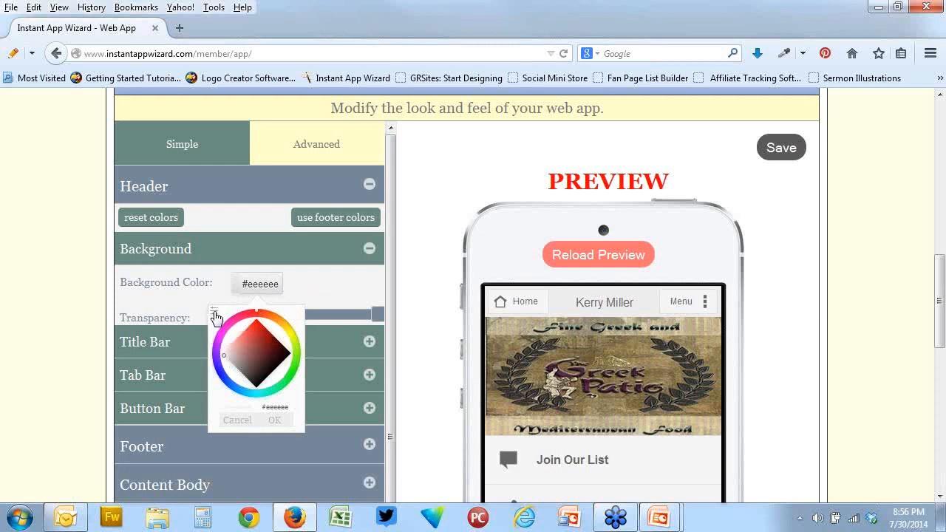
pyautogui.click(214, 314)
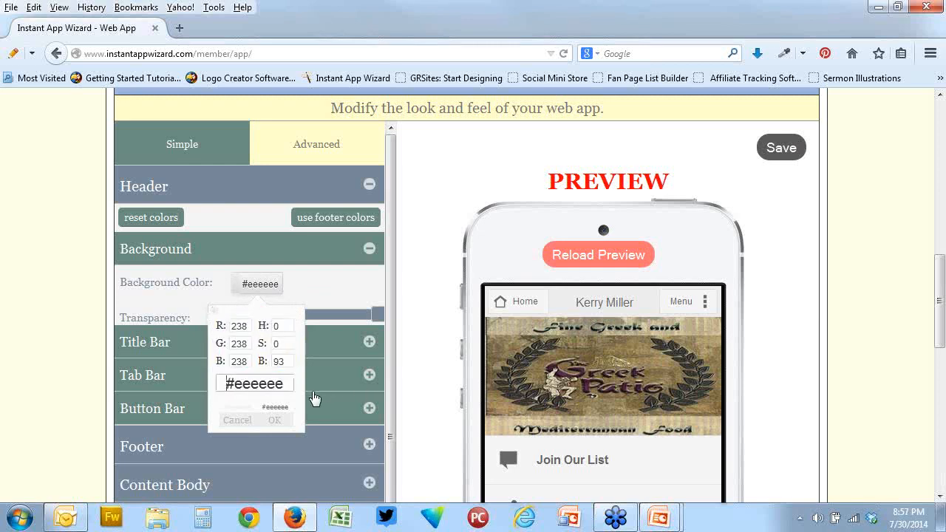
pyautogui.moveTo(288, 384); pyautogui.dragTo(233, 384)
pyautogui.write('0000')
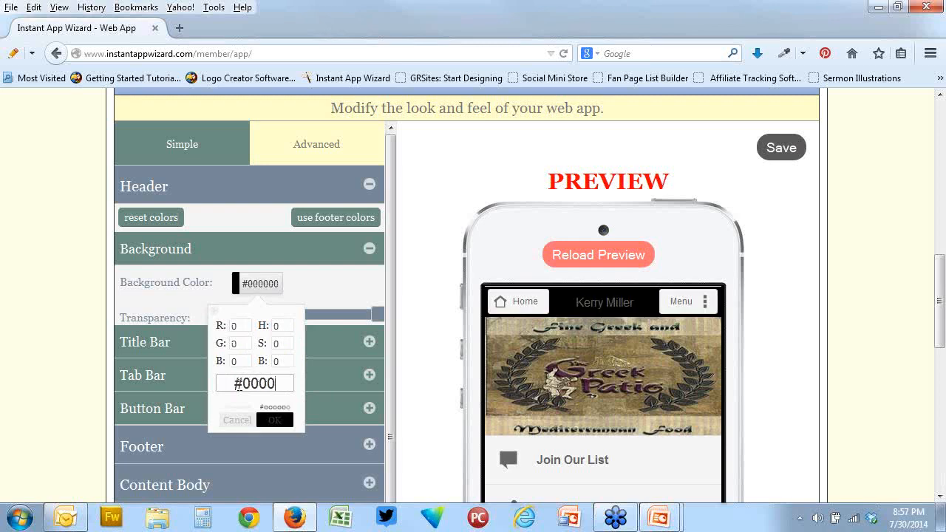
pyautogui.write('00')
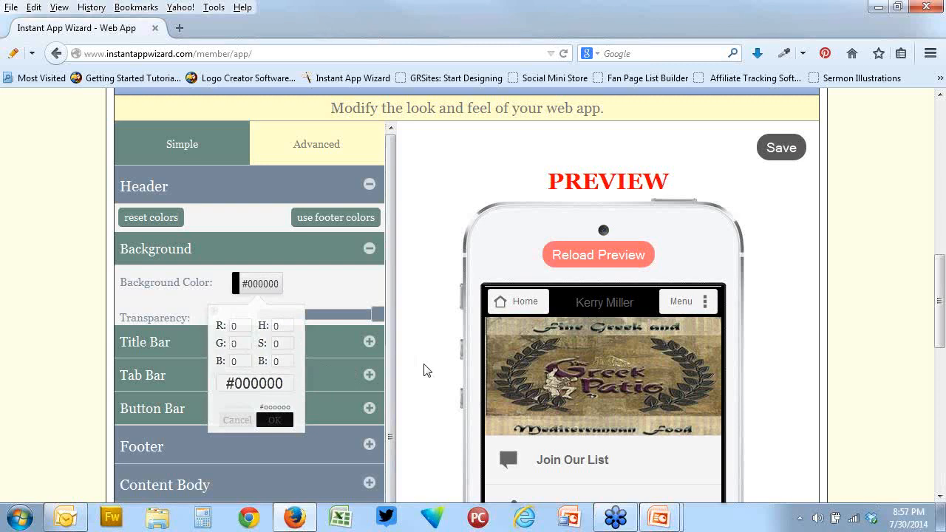
# Close the header's background color picker and review the header and links in the app preview
pyautogui.click(425, 370)
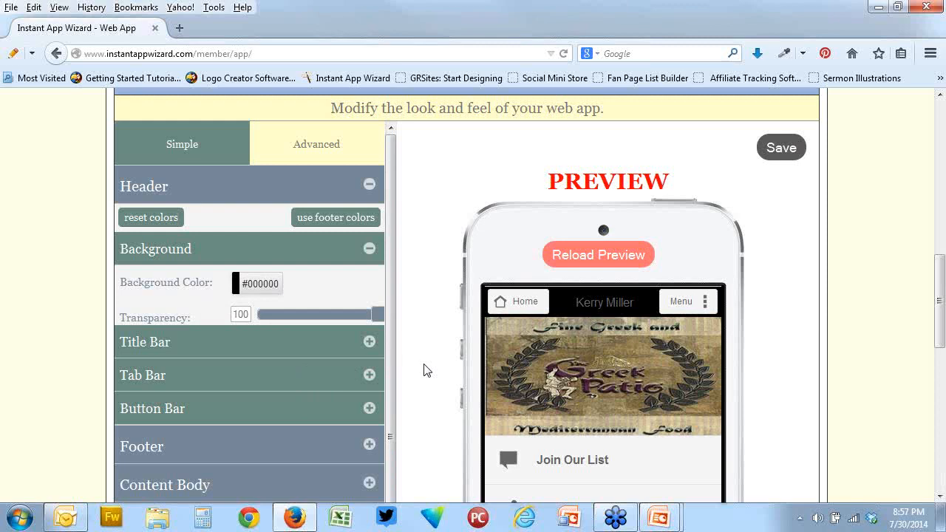
pyautogui.scroll(-1, 769, 342)
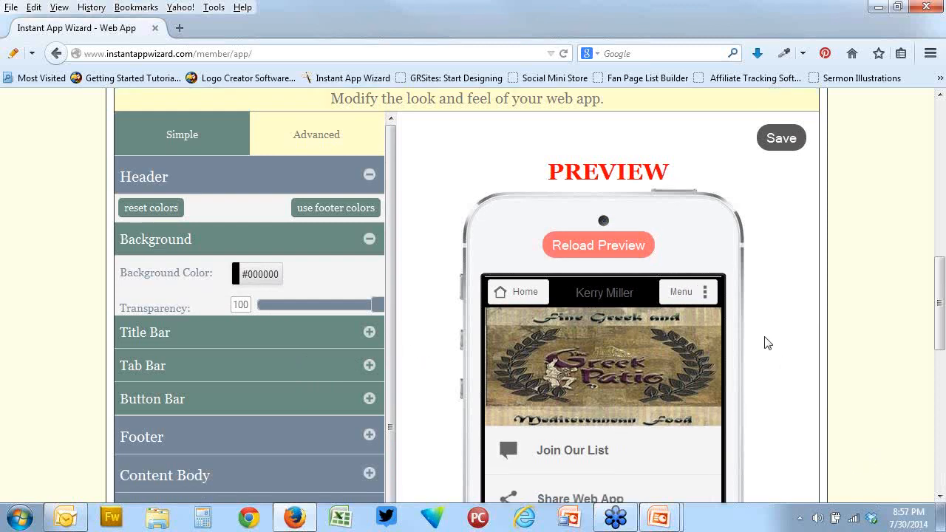
pyautogui.scroll(-5, 768, 342)
pyautogui.scroll(4, 769, 342)
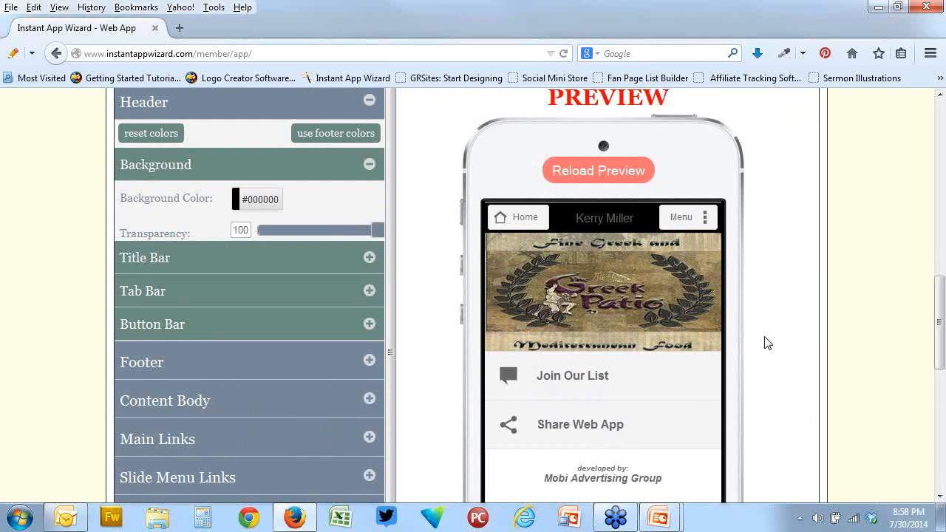
# Reopen the header's Background Color picker, show its numeric RGB, HSB and hex values, and close it
pyautogui.click(236, 200)
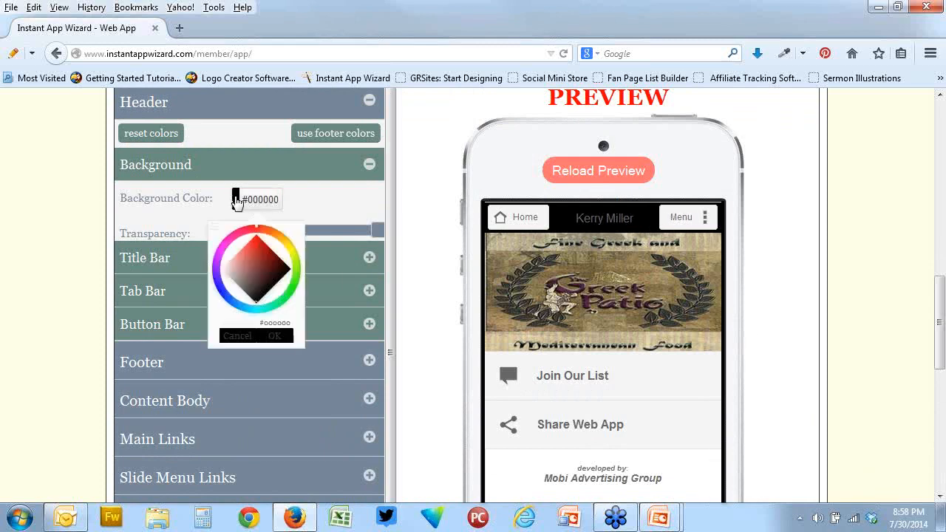
pyautogui.click(215, 229)
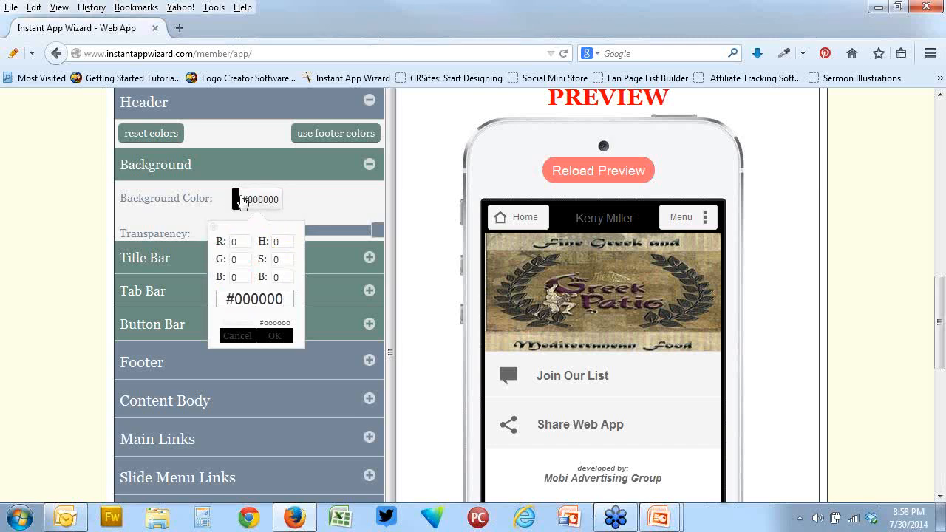
pyautogui.click(426, 199)
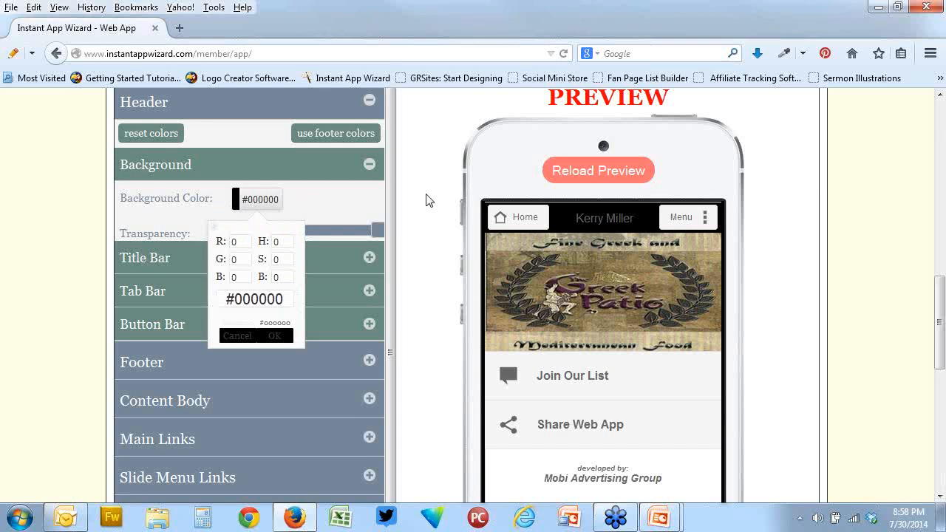
pyautogui.click(426, 199)
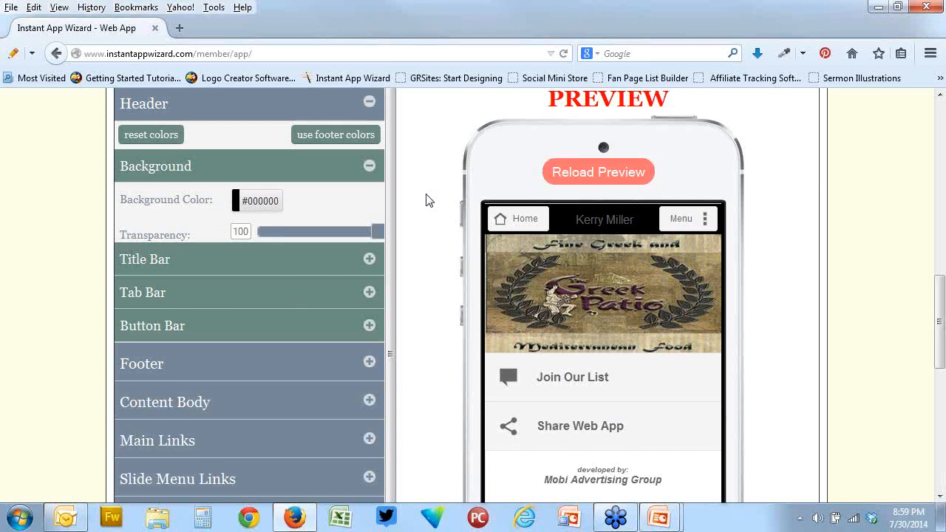
# Leave the web app editor and return to the Administrator Control Panel
pyautogui.scroll(8, 428, 200)
pyautogui.scroll(2, 428, 200)
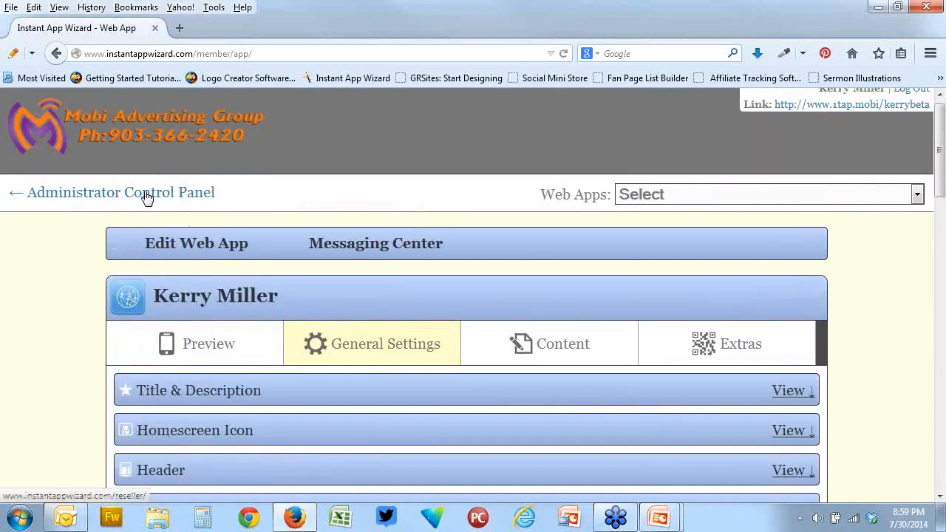
pyautogui.click(155, 192)
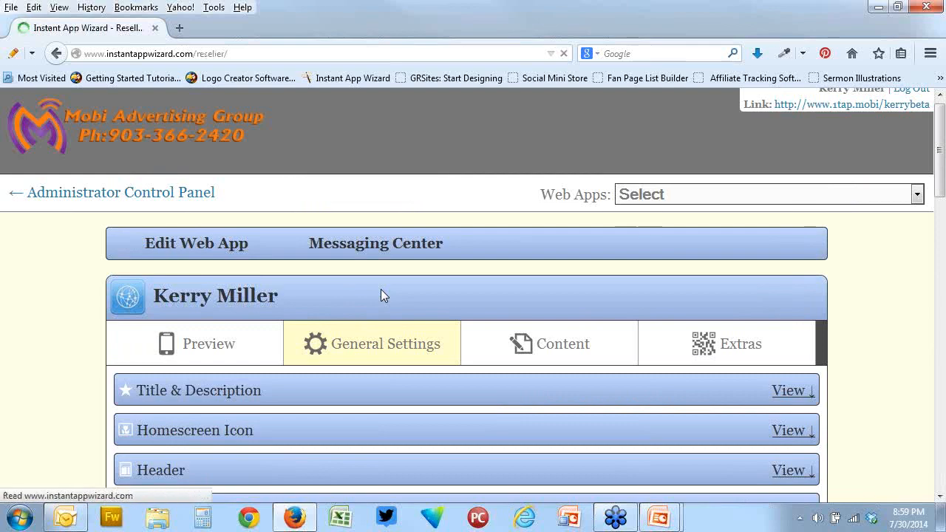
pyautogui.scroll(-3, 380, 296)
pyautogui.scroll(4, 381, 295)
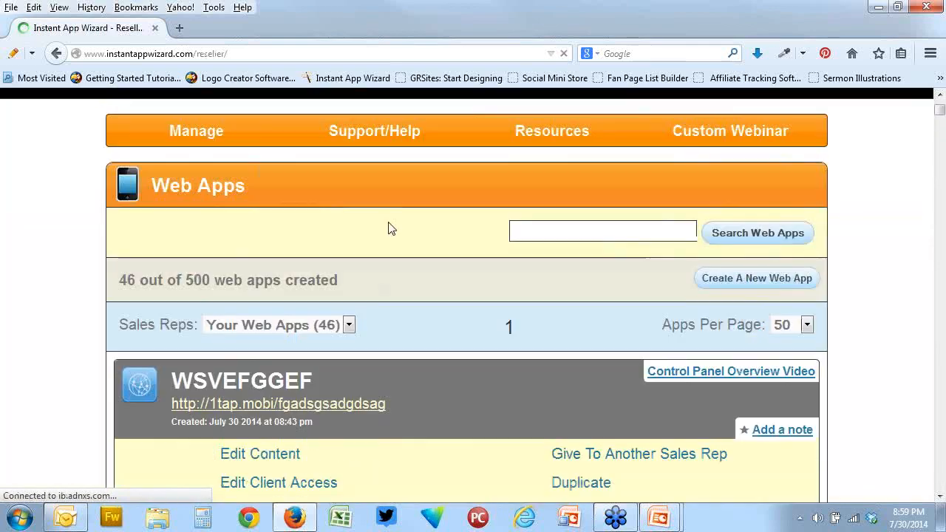
# Open Trouble Tickets in the support area and start a new ticket
pyautogui.moveTo(384, 138)
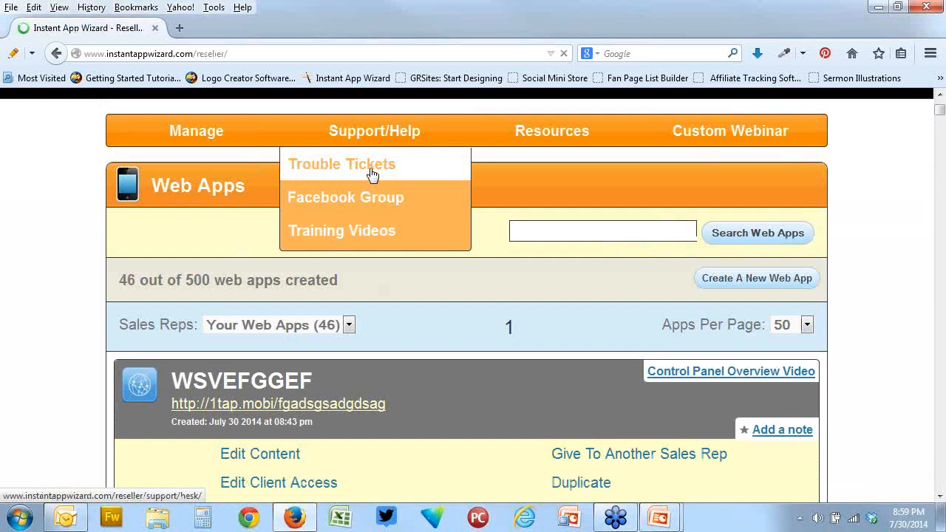
pyautogui.click(370, 169)
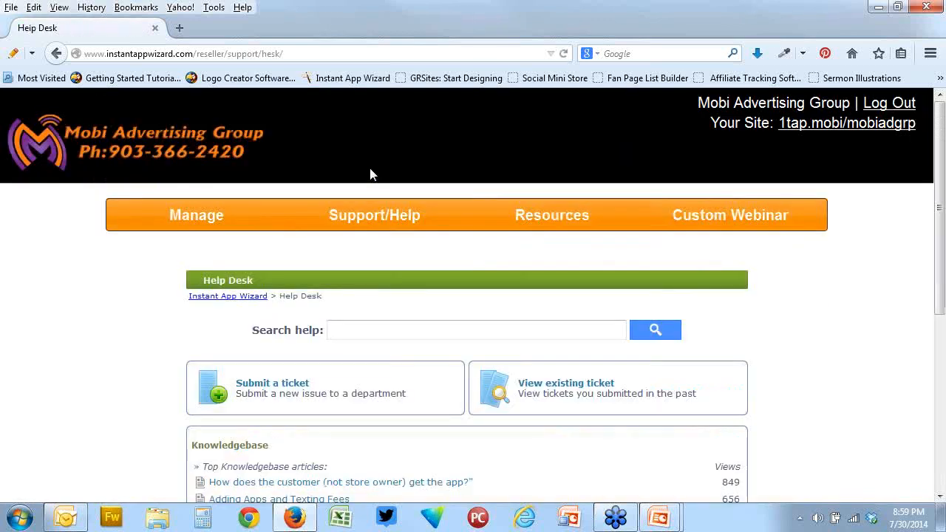
pyautogui.scroll(-4, 443, 281)
pyautogui.click(270, 222)
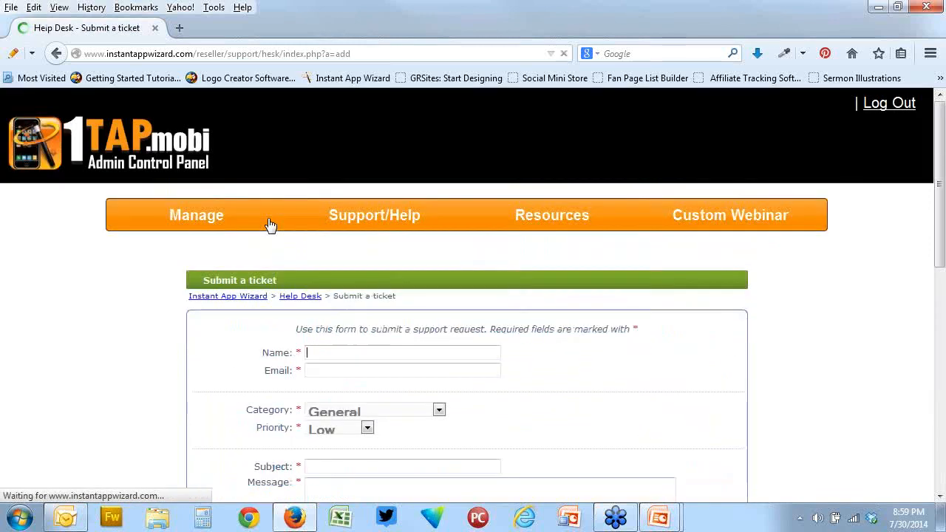
# Set the support ticket's category to BETA 2.0
pyautogui.scroll(-4, 657, 392)
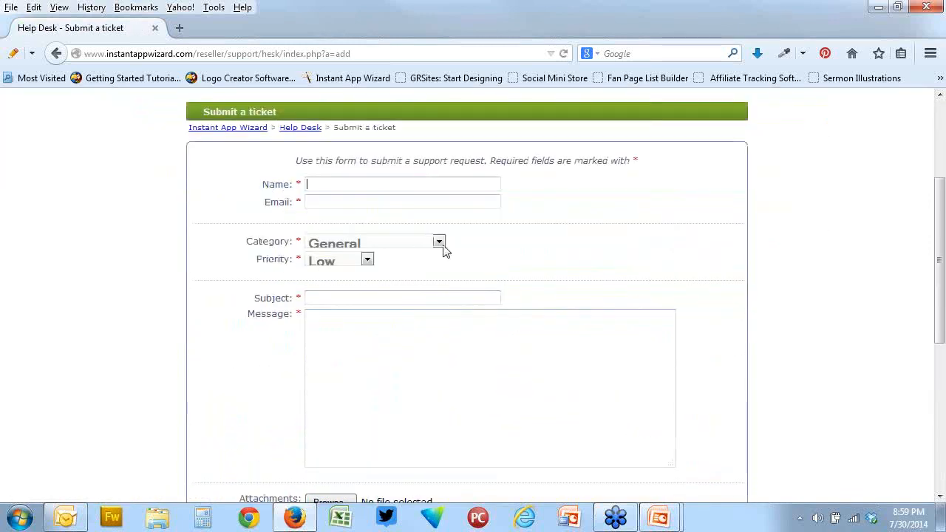
pyautogui.click(440, 244)
pyautogui.click(412, 286)
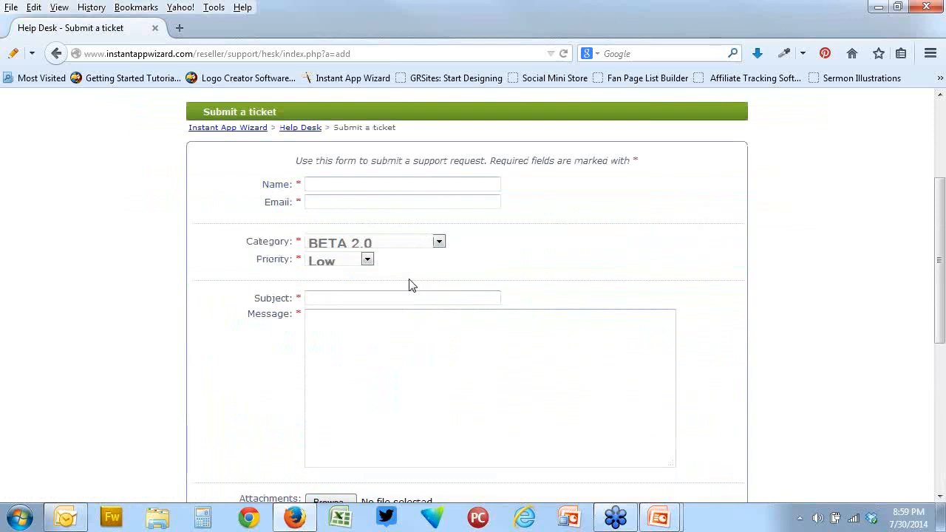
pyautogui.click(439, 243)
pyautogui.click(439, 242)
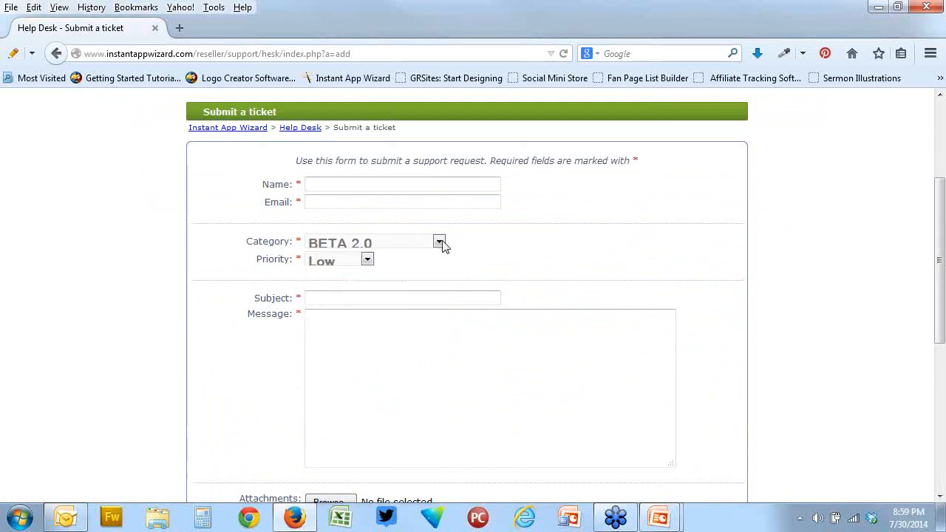
# Leave the ticket form without submitting it and go back to the Web Apps list
pyautogui.scroll(3, 549, 257)
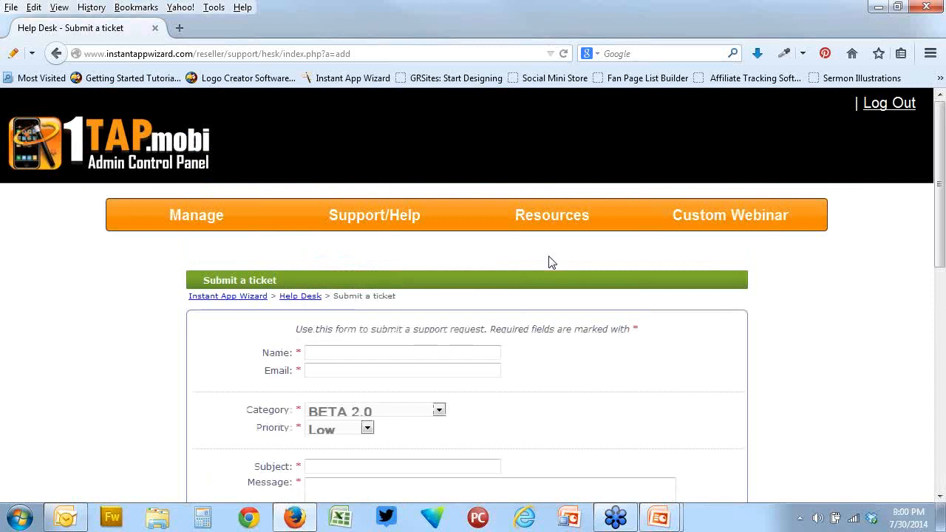
pyautogui.click(56, 54)
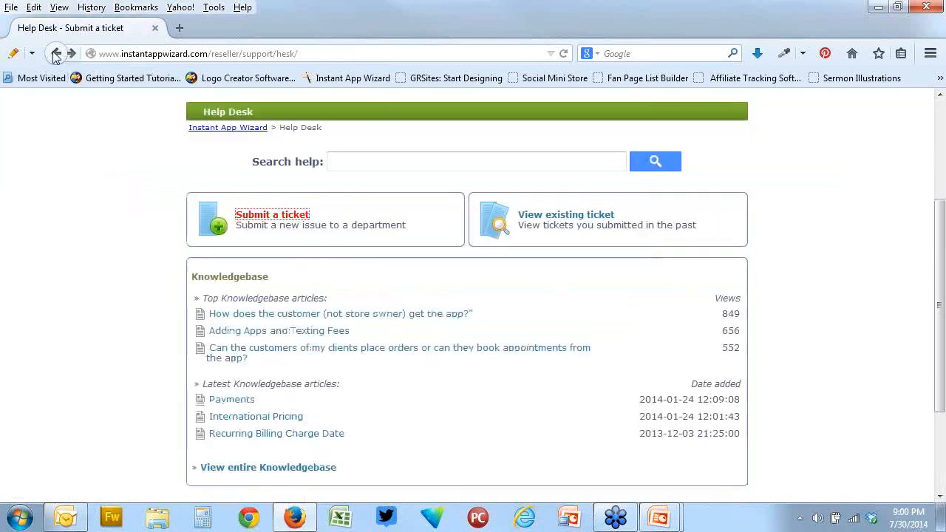
pyautogui.click(56, 57)
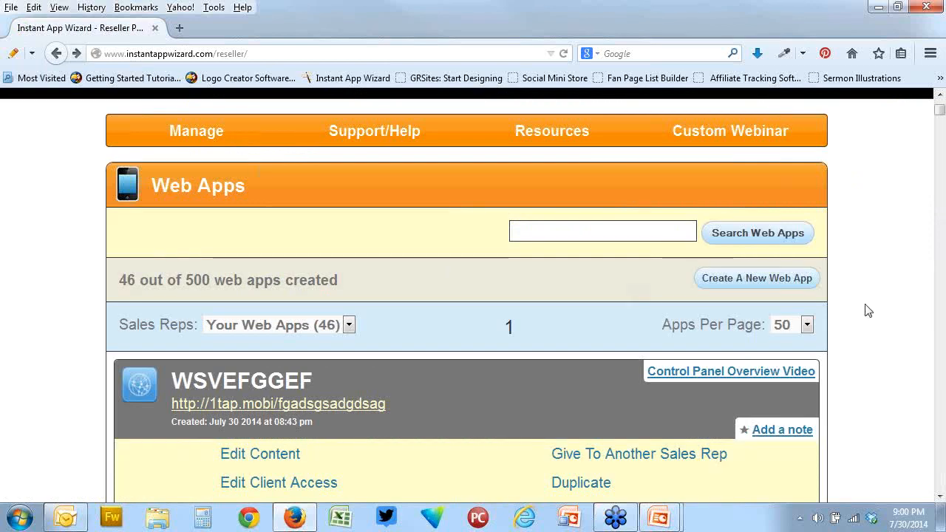
# Delete the WSVEFGGEF web app and confirm the deletion
pyautogui.scroll(-4, 865, 305)
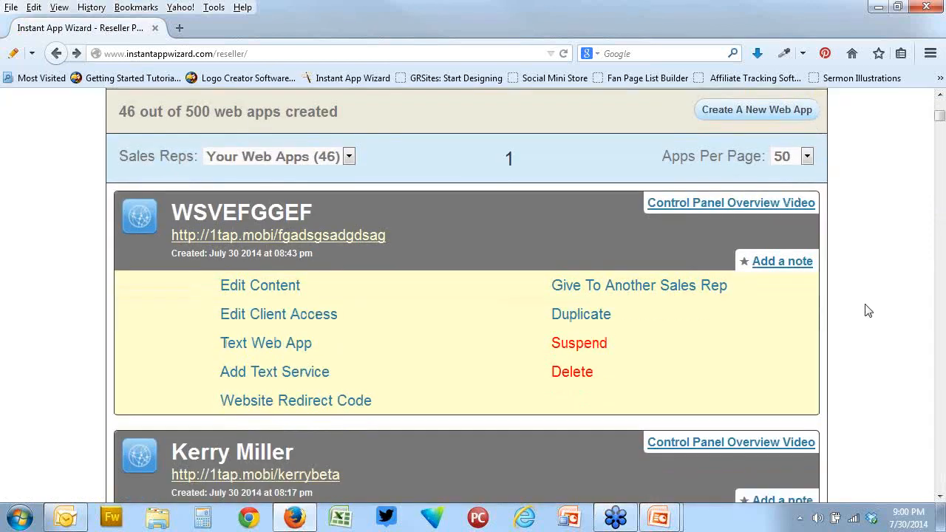
pyautogui.click(584, 377)
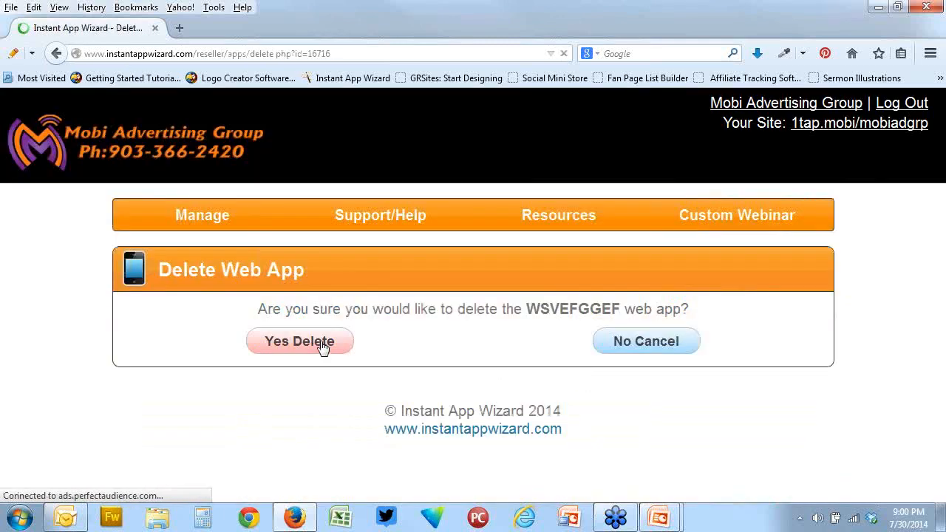
pyautogui.click(320, 346)
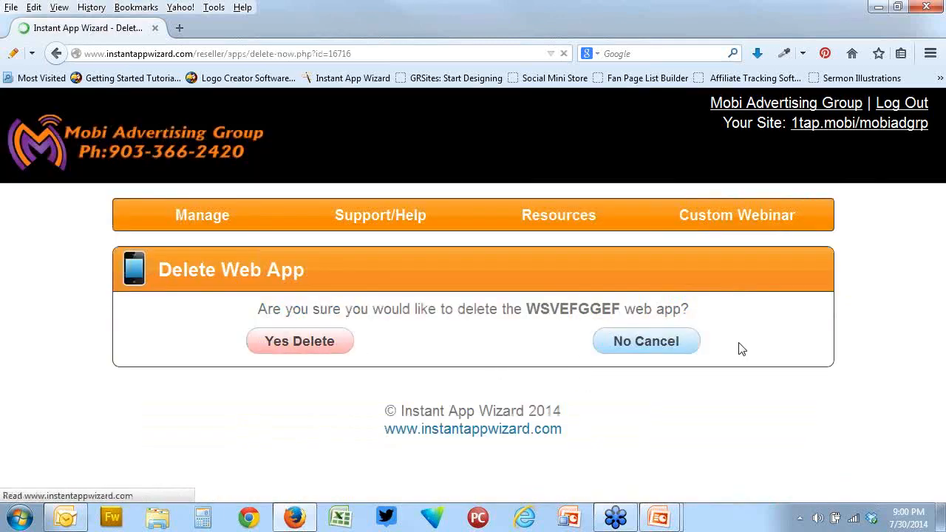
pyautogui.click(250, 315)
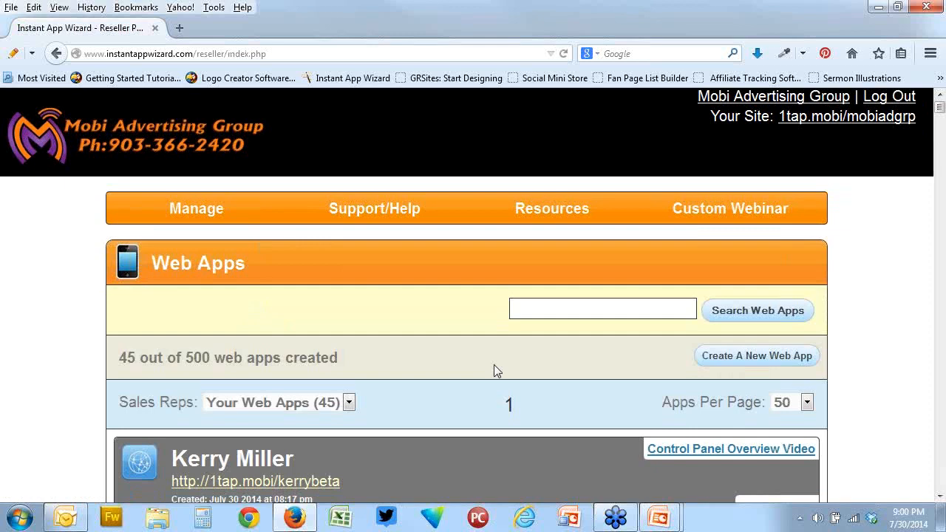
# Open the standard form for creating a new web app from the Web Apps list
pyautogui.scroll(-4, 497, 371)
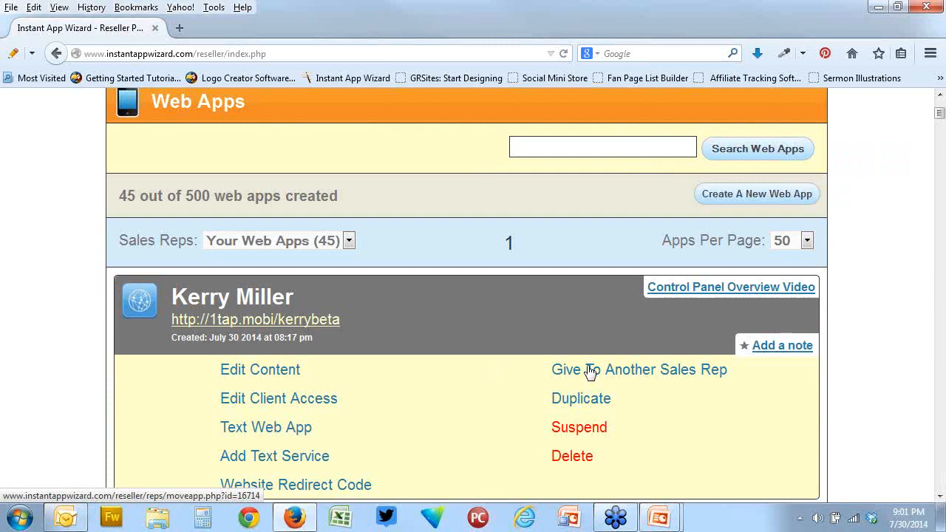
pyautogui.scroll(2, 333, 314)
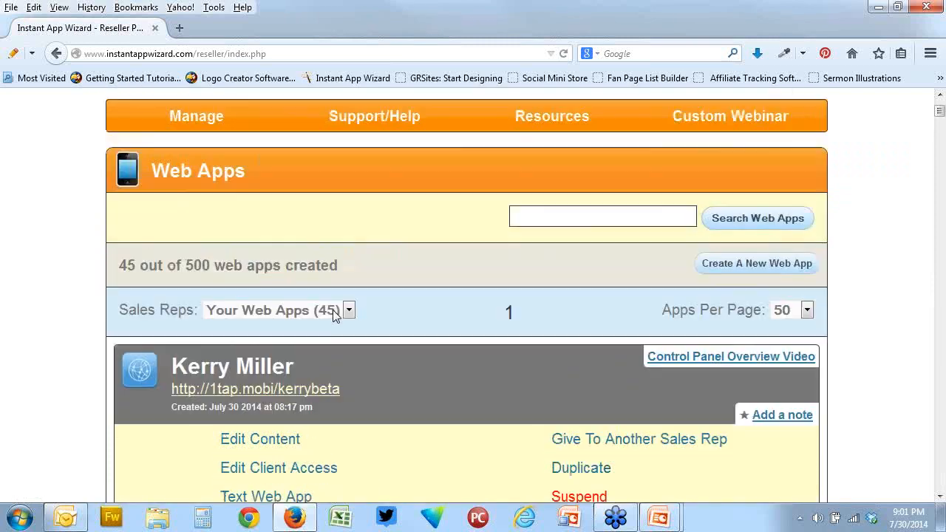
pyautogui.click(765, 287)
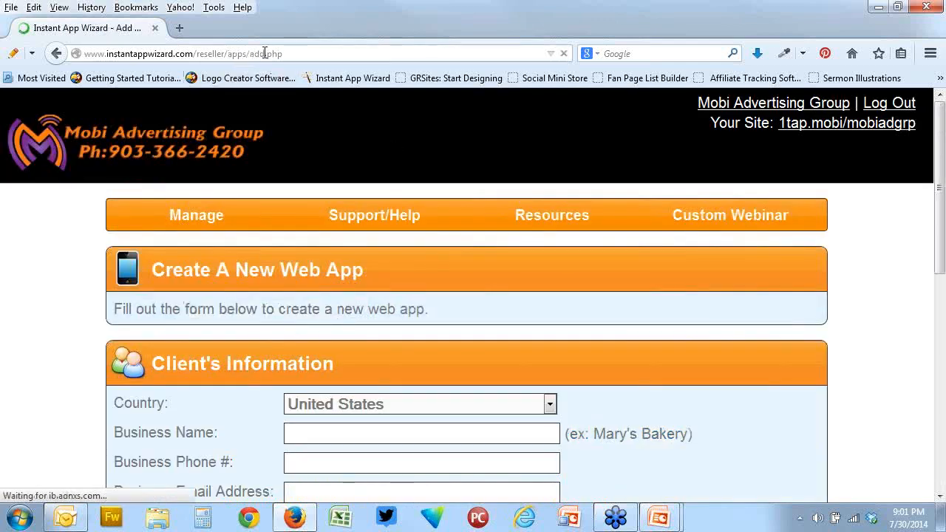
# Change add.php to beta.php in the page address and load the beta web app creation form
pyautogui.click(263, 53)
pyautogui.click(262, 54)
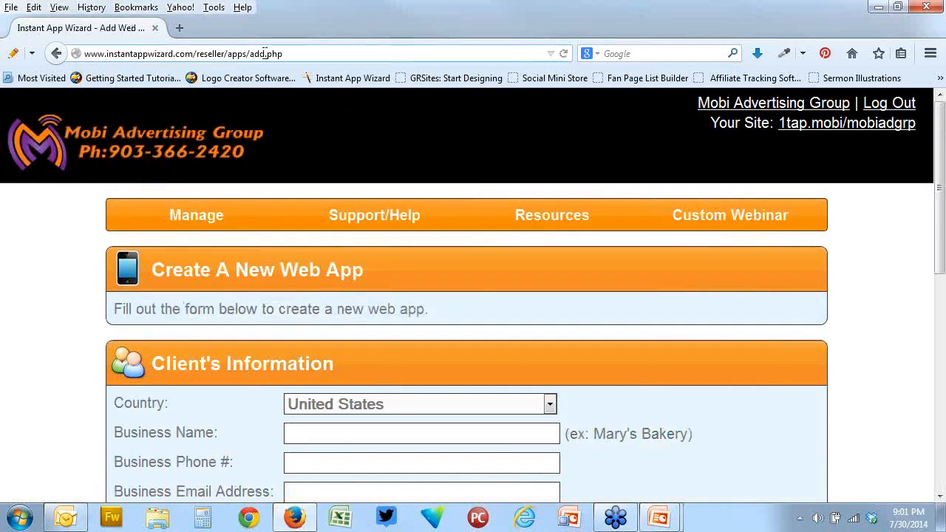
pyautogui.press('BackSpace')
pyautogui.press('BackSpace')
pyautogui.press('BackSpace')
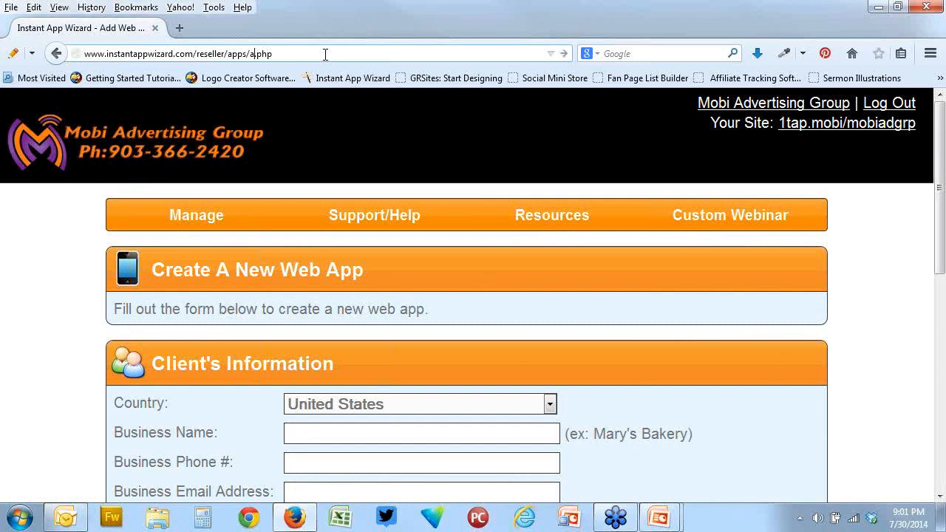
pyautogui.write('beta')
pyautogui.press('Return')
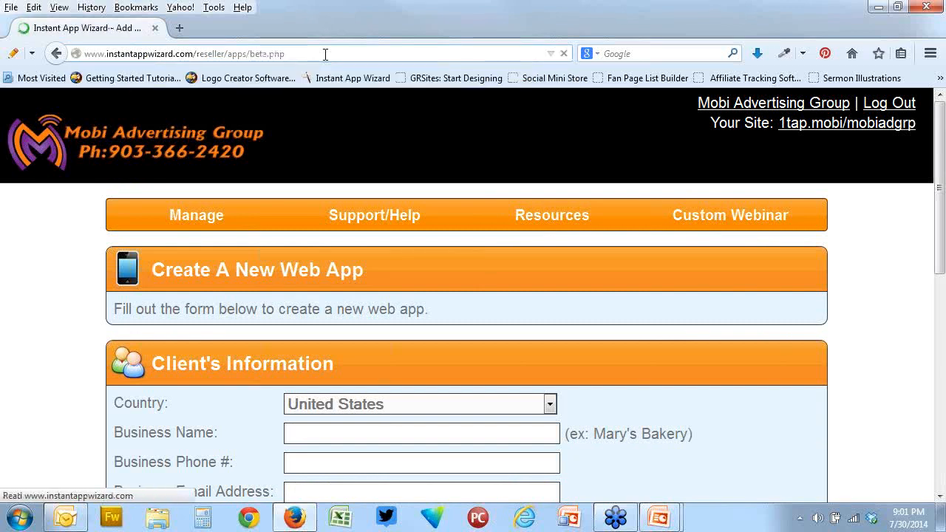
pyautogui.moveTo(325, 54); pyautogui.dragTo(83, 54)
pyautogui.rightClick(111, 58)
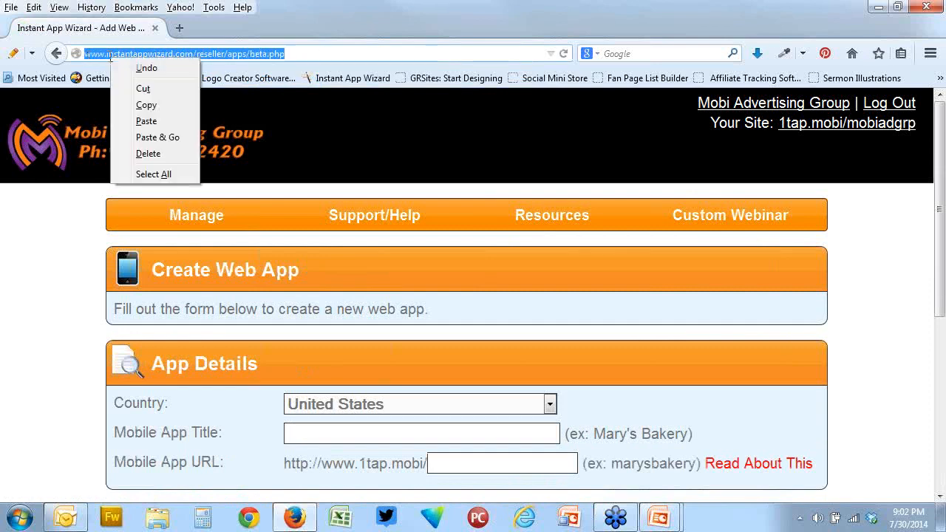
pyautogui.click(147, 104)
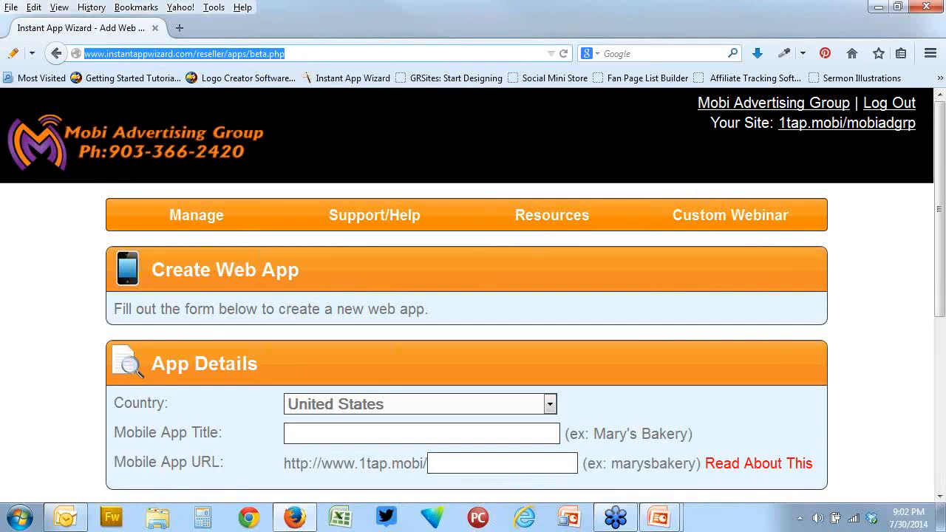